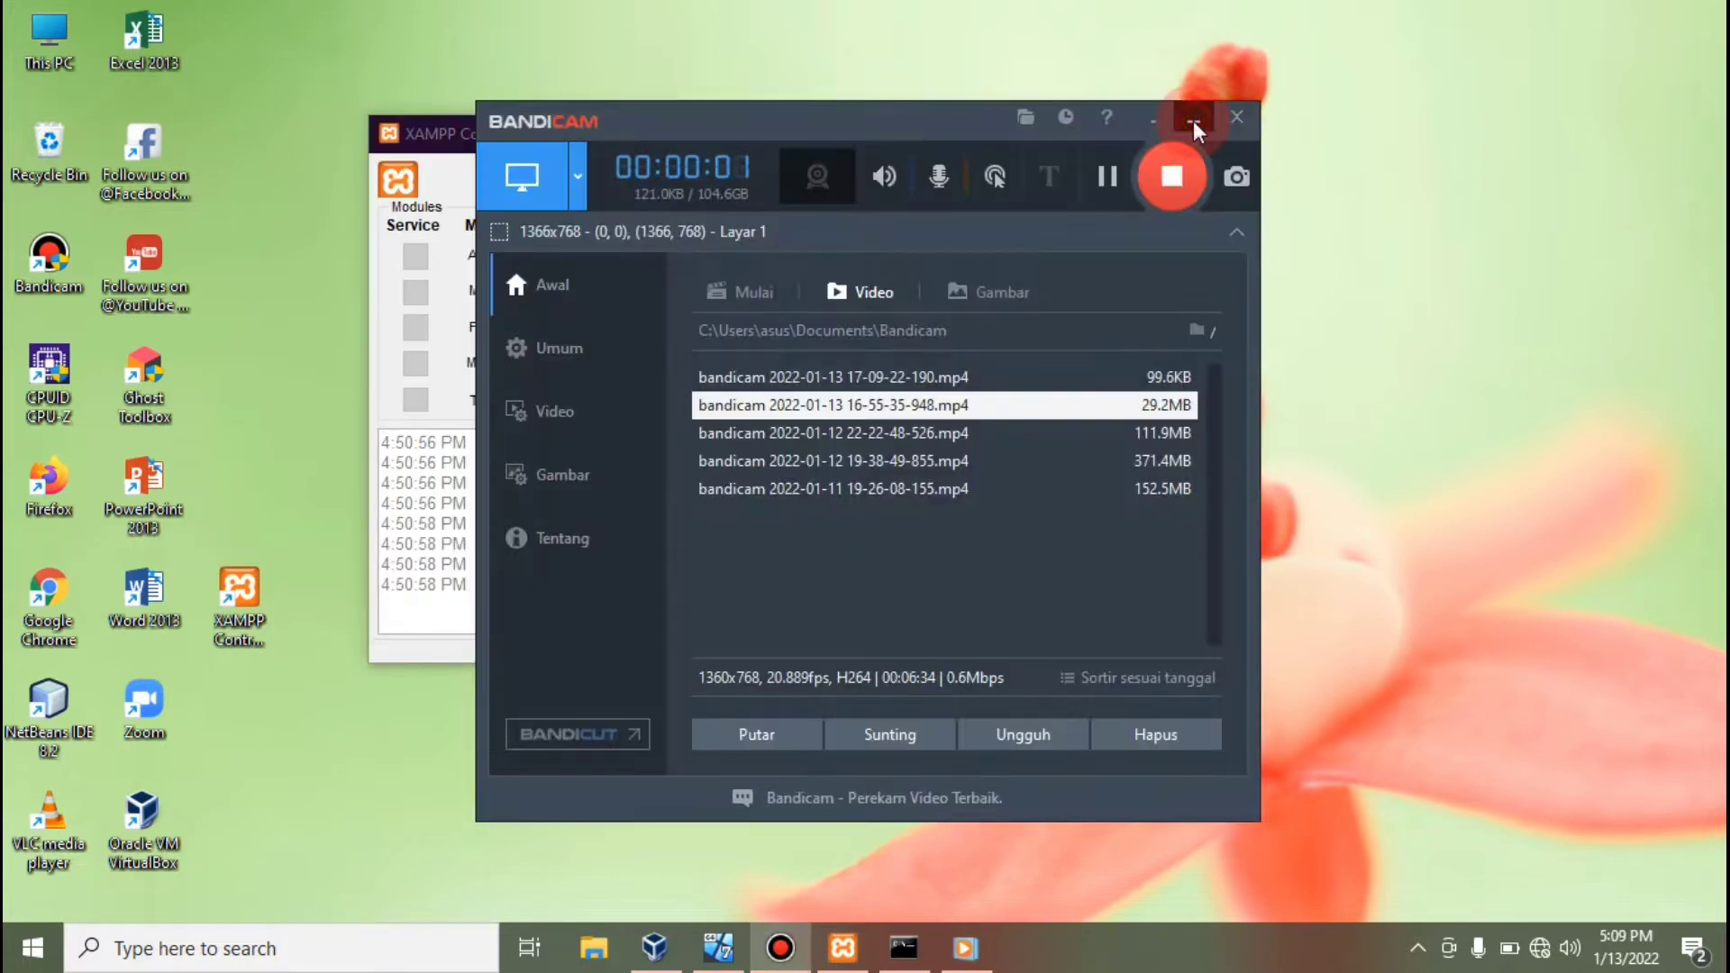
Look over the host XAMPP panel and the windows 7 VM, then bring up VirtualBox Manager.
{"action": "left_click", "coordinate": [1193, 121]}
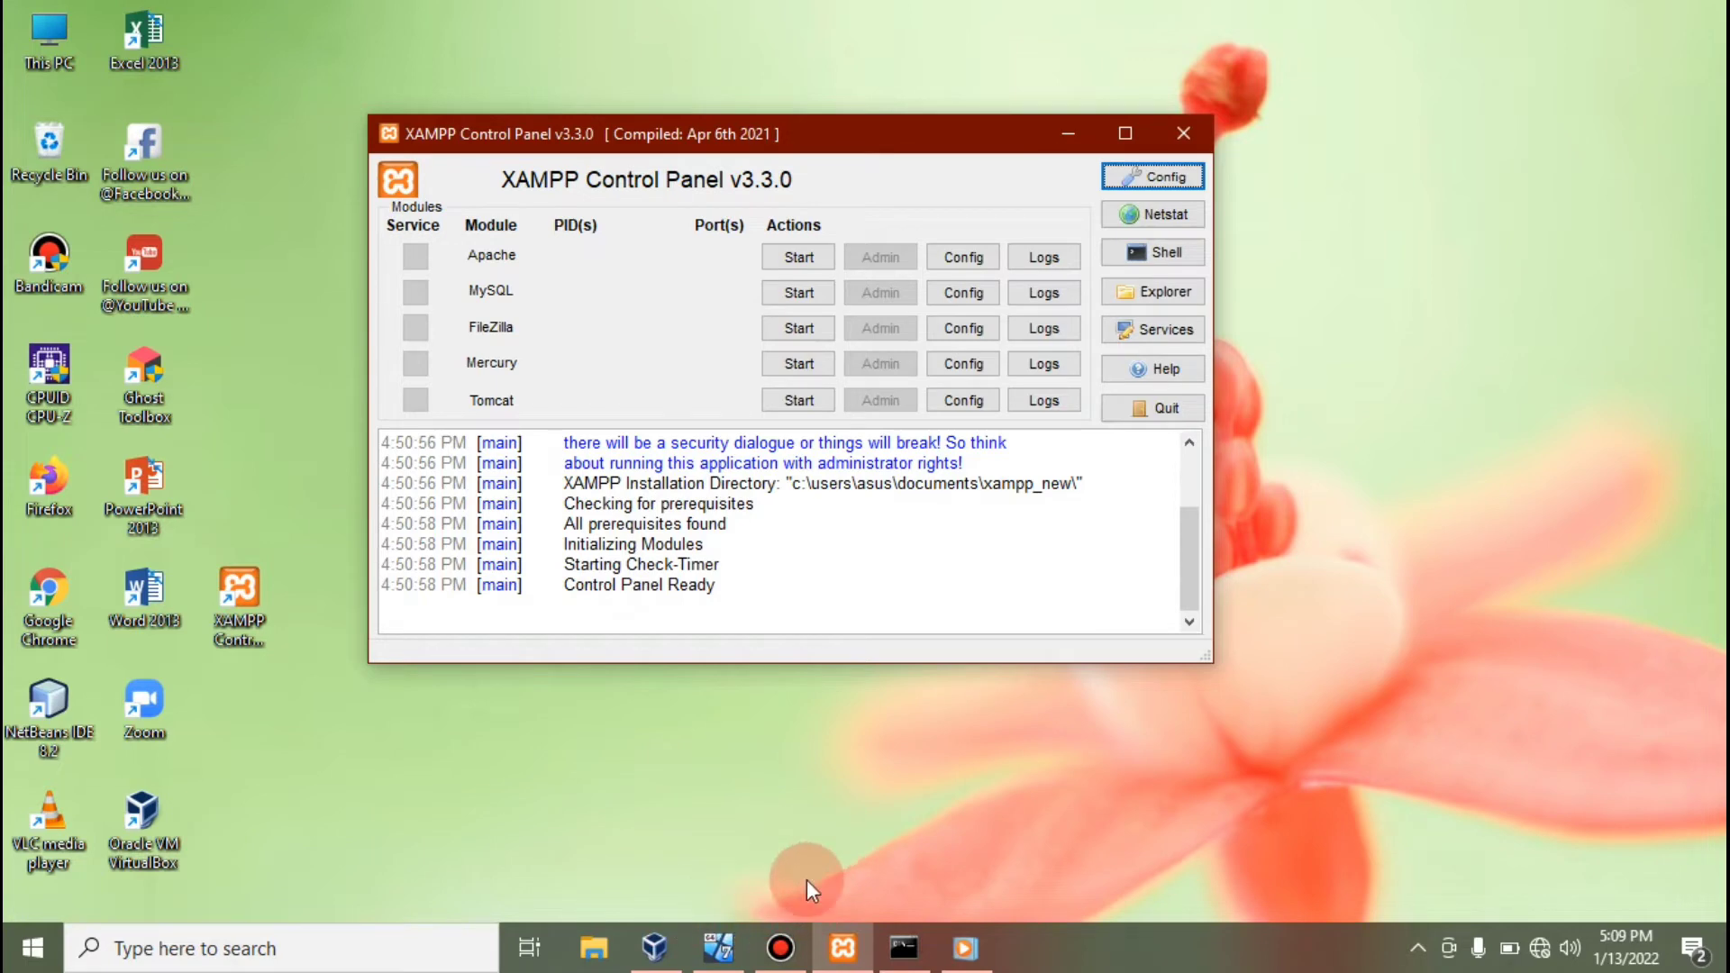
{"action": "left_click", "coordinate": [725, 947]}
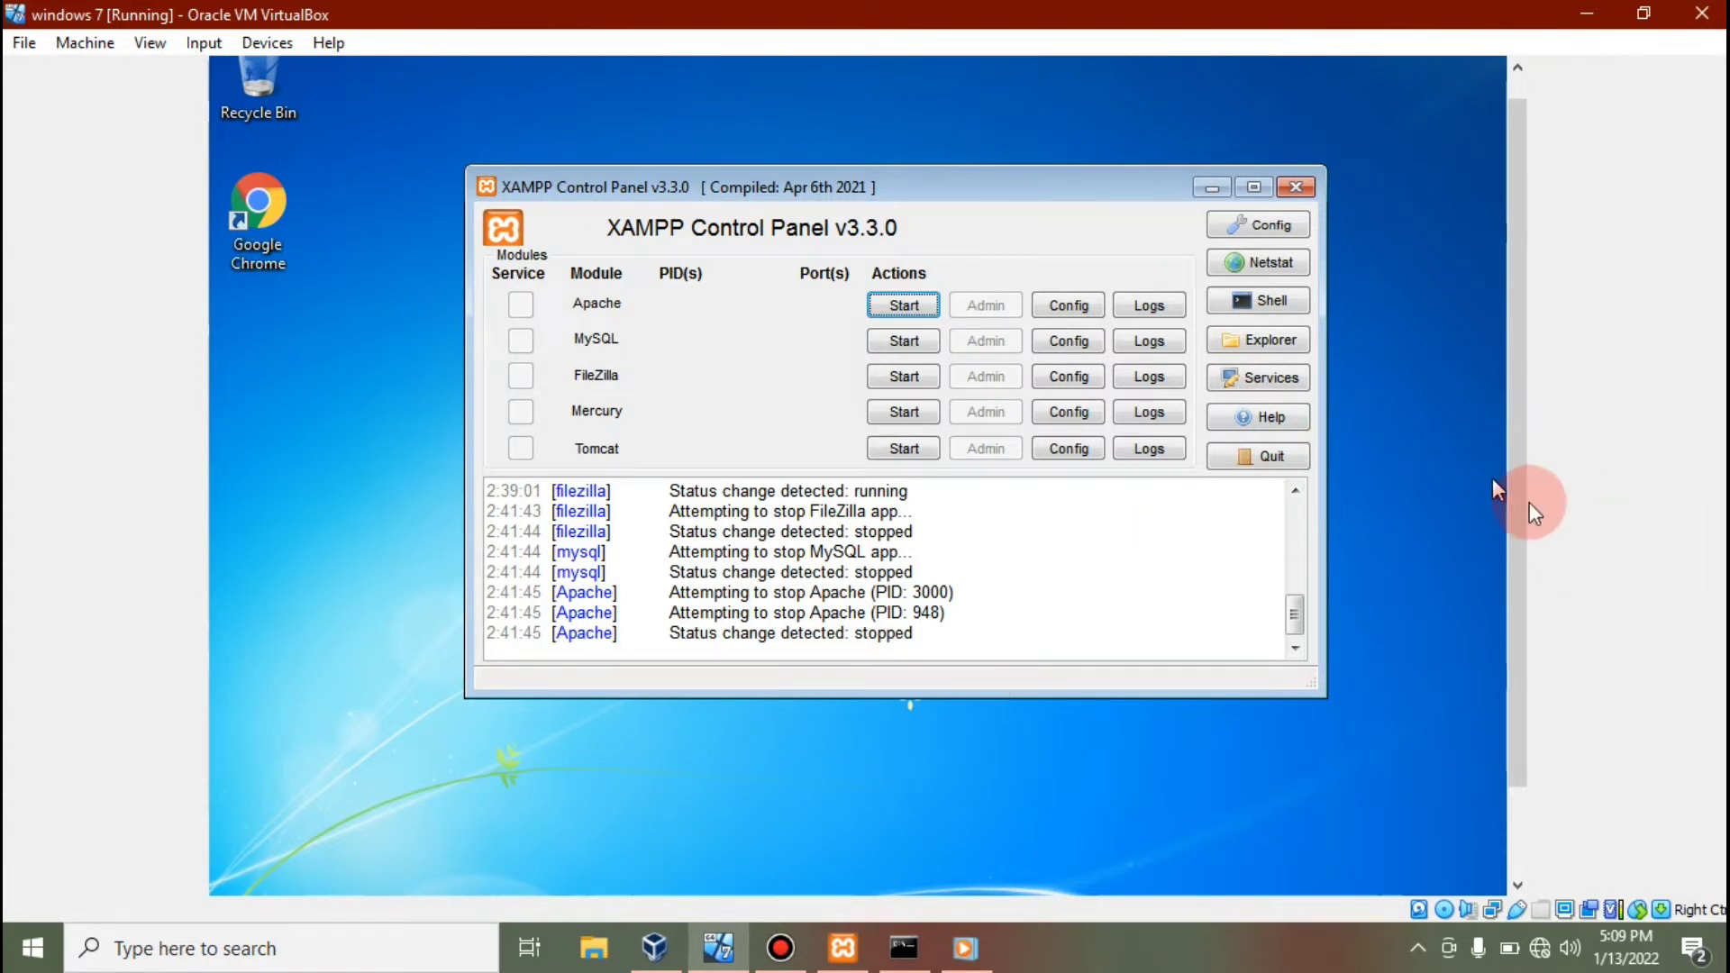
{"action": "scroll", "coordinate": [1521, 490], "scroll_direction": "up", "scroll_amount": 1}
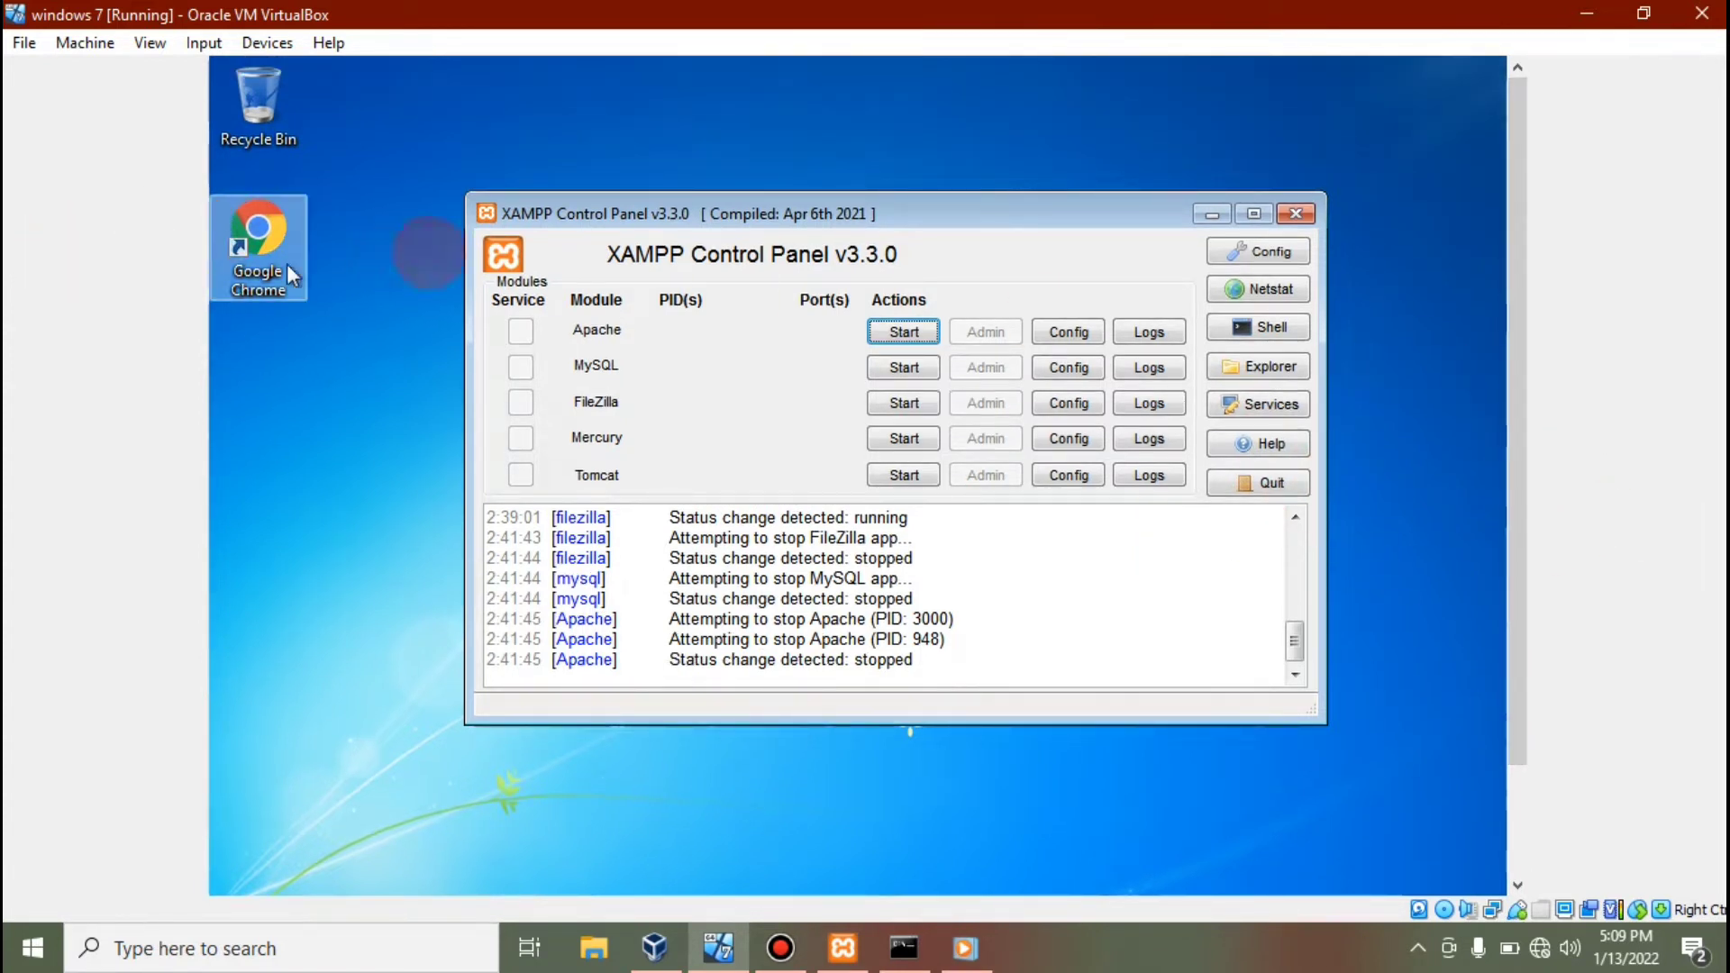
{"action": "left_click", "coordinate": [656, 948]}
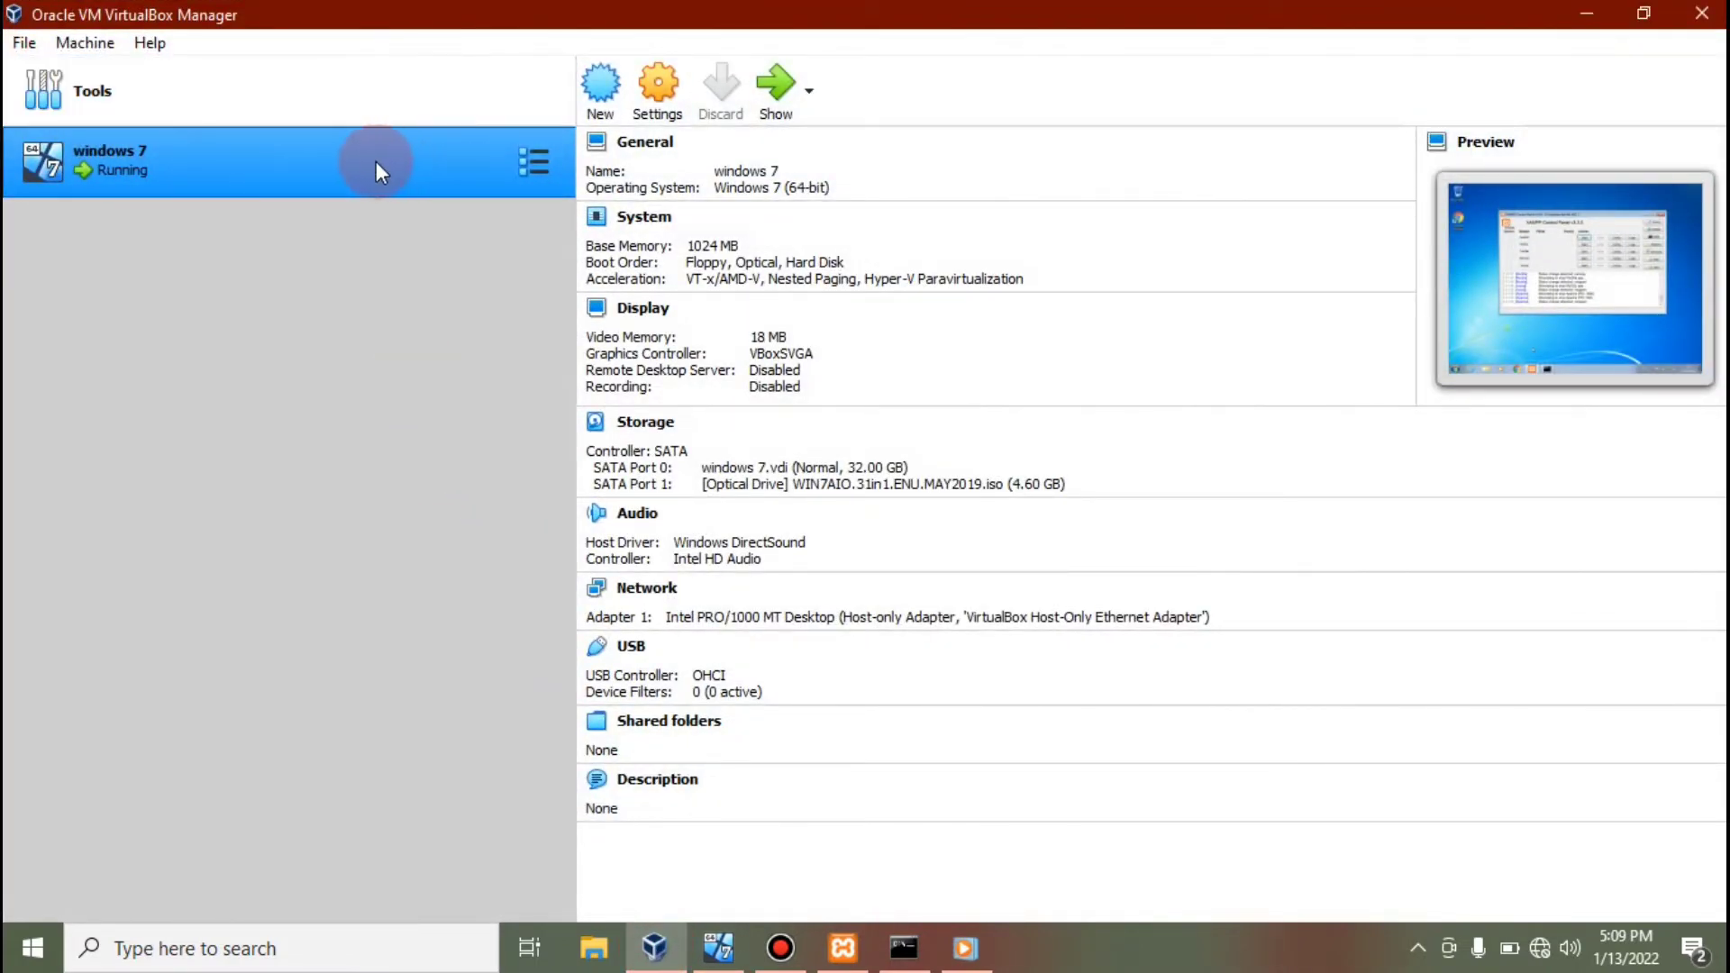
Confirm the windows 7 VM's Adapter 1 is Host-only with promiscuous mode Allow All, then close Settings.
{"action": "left_click", "coordinate": [661, 90]}
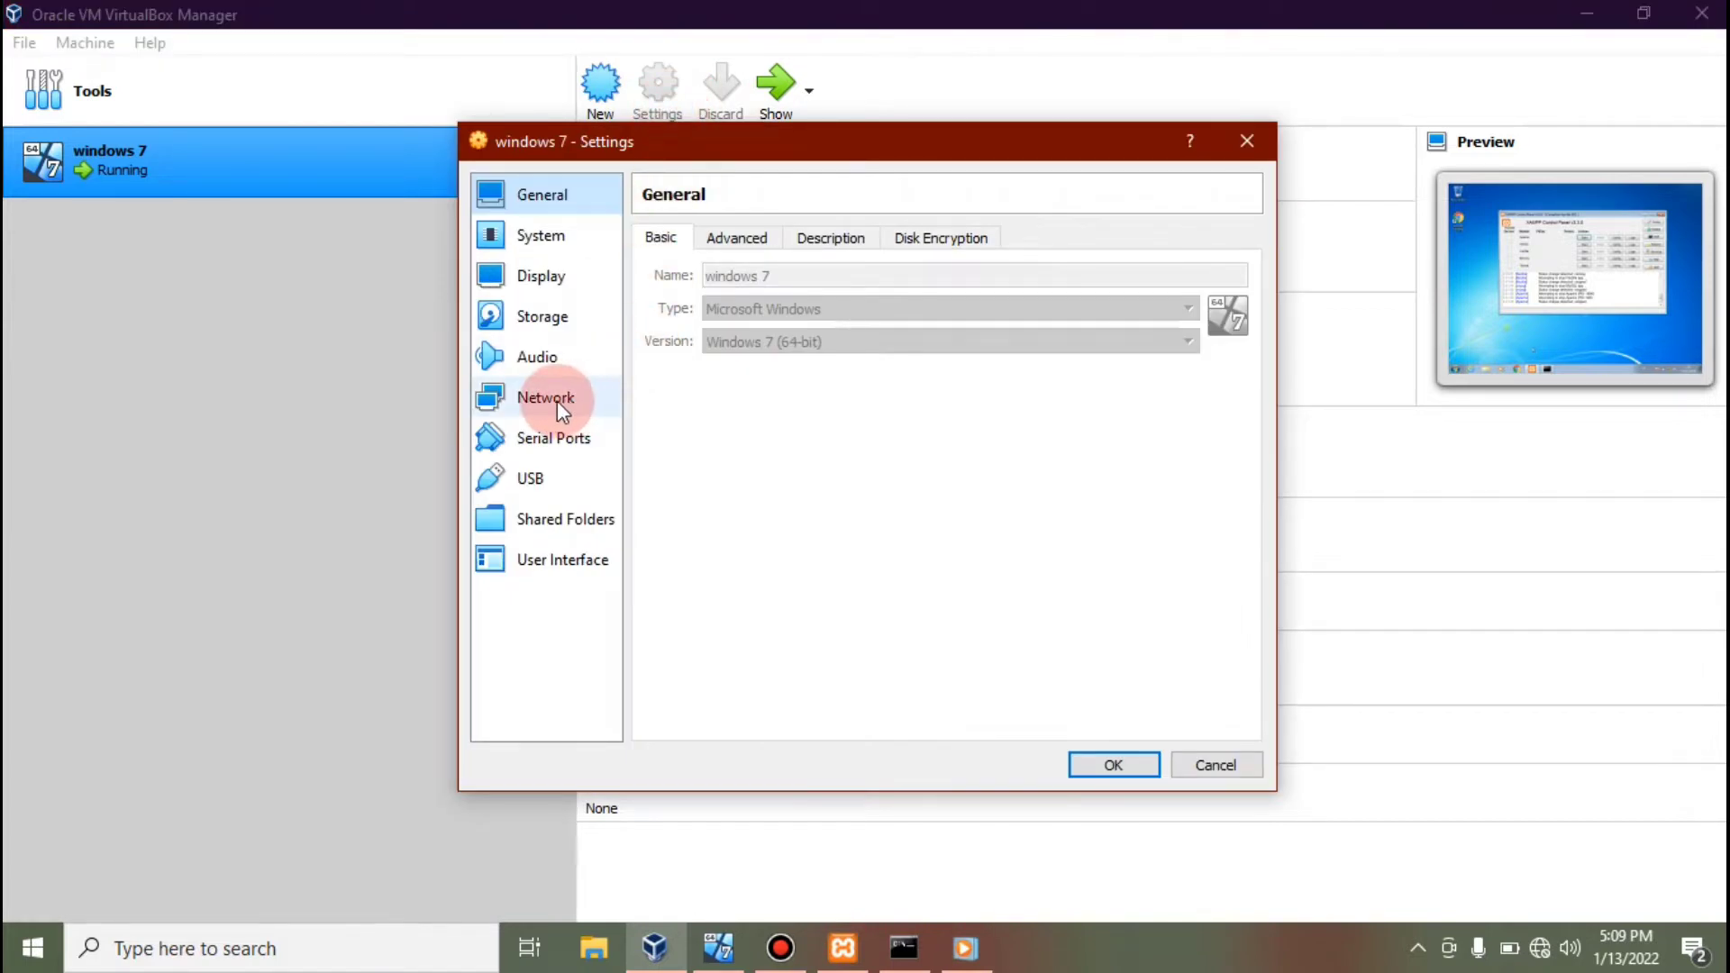
{"action": "left_click", "coordinate": [557, 400]}
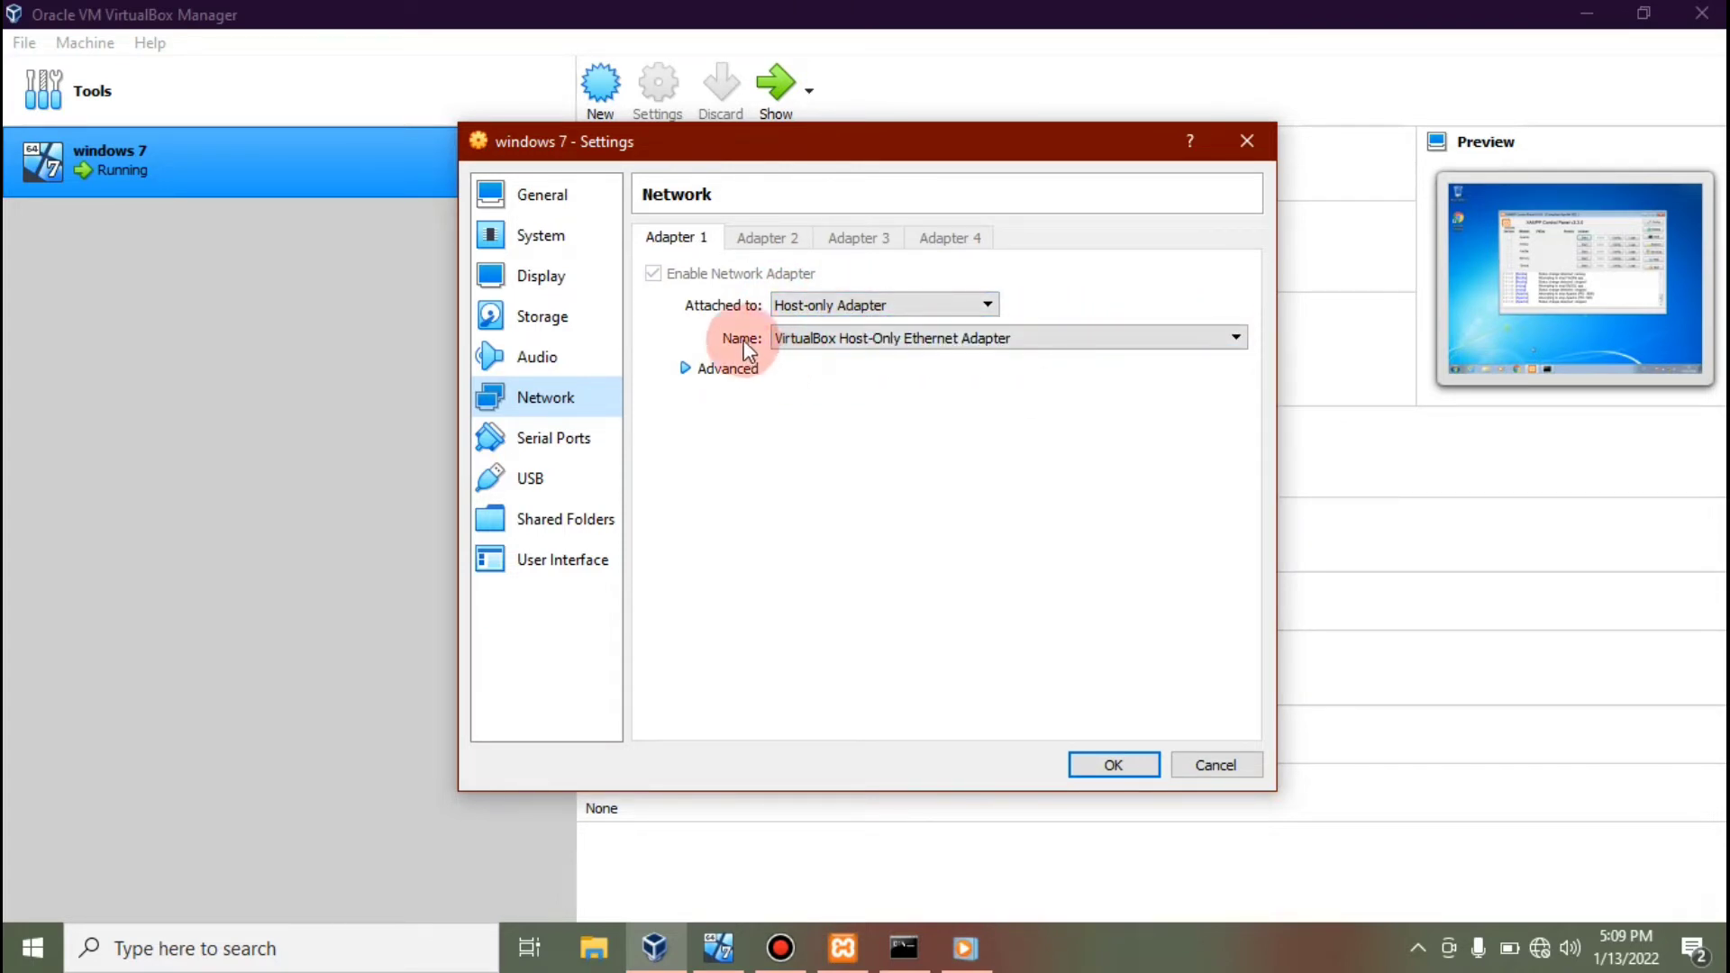
{"action": "left_click", "coordinate": [1017, 338]}
{"action": "left_click", "coordinate": [1017, 341]}
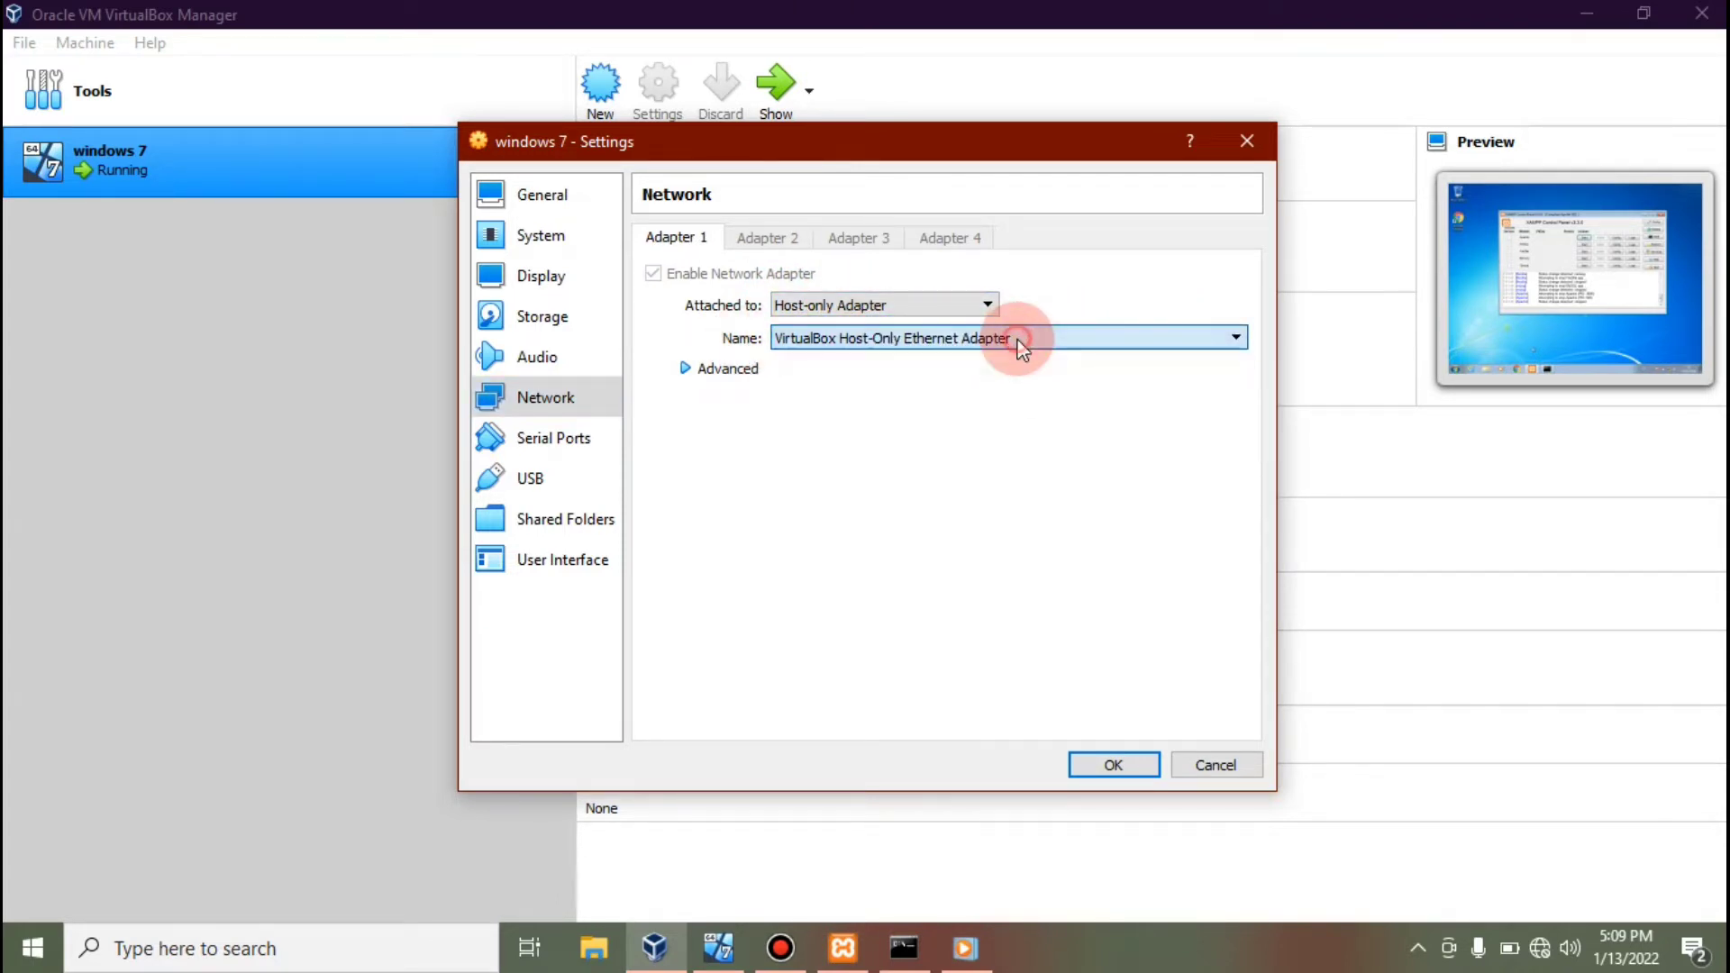
{"action": "left_click", "coordinate": [923, 398]}
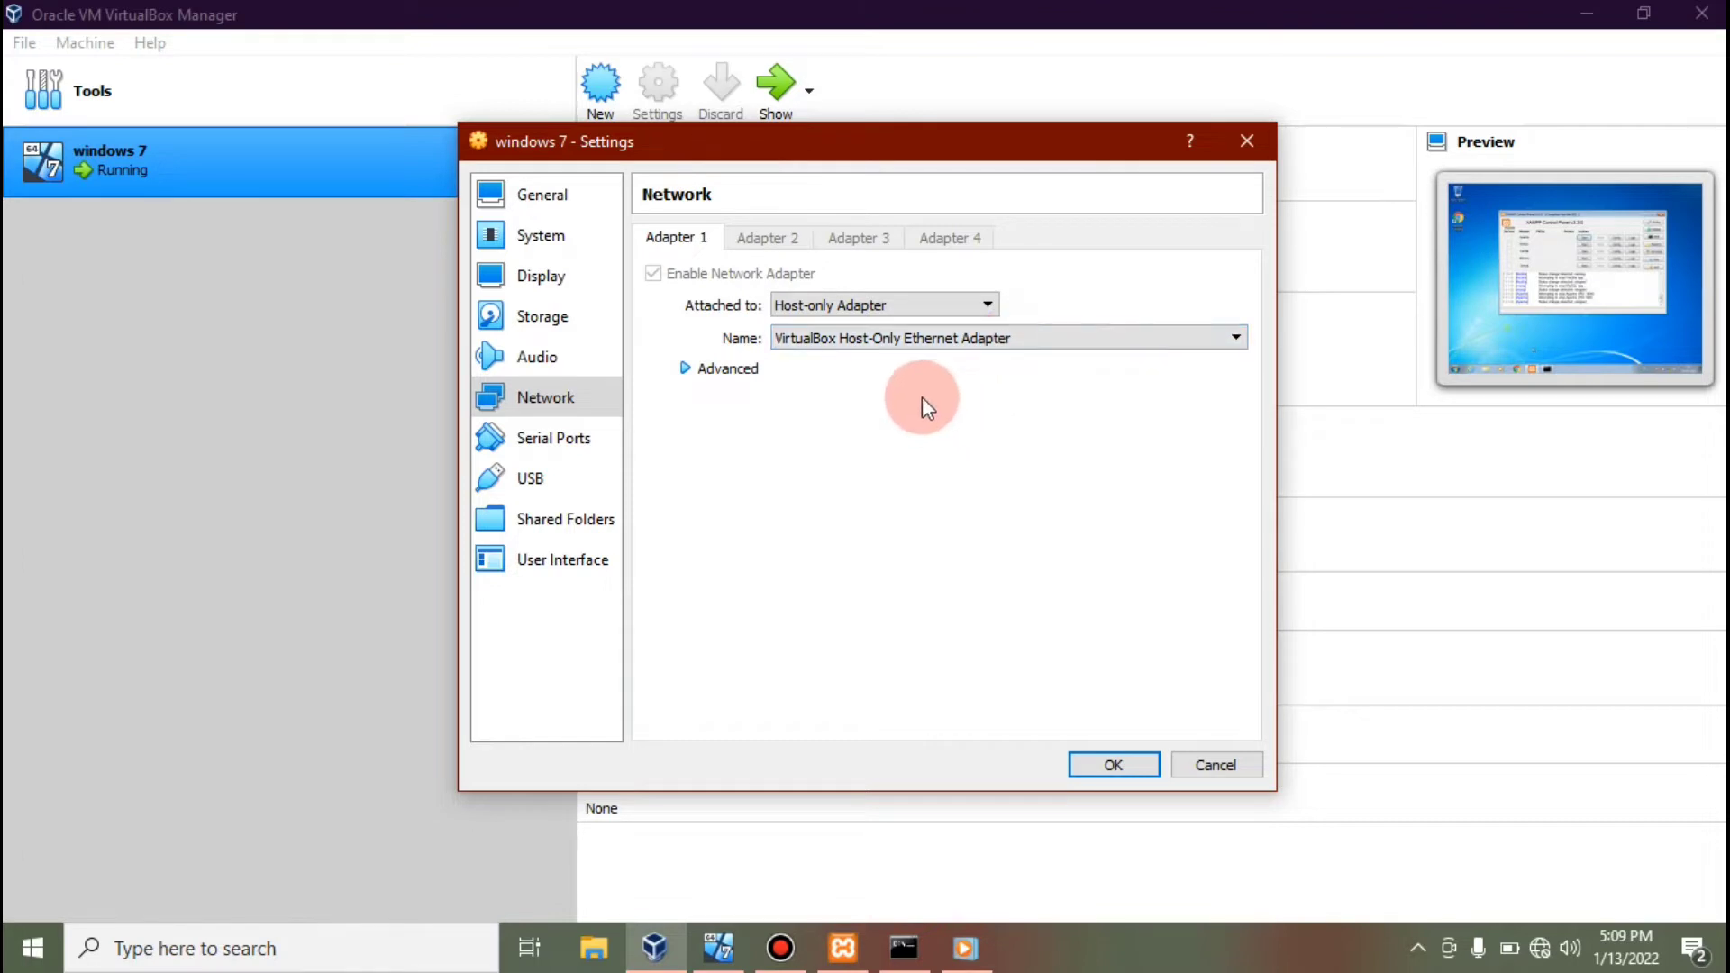
{"action": "left_click", "coordinate": [703, 370]}
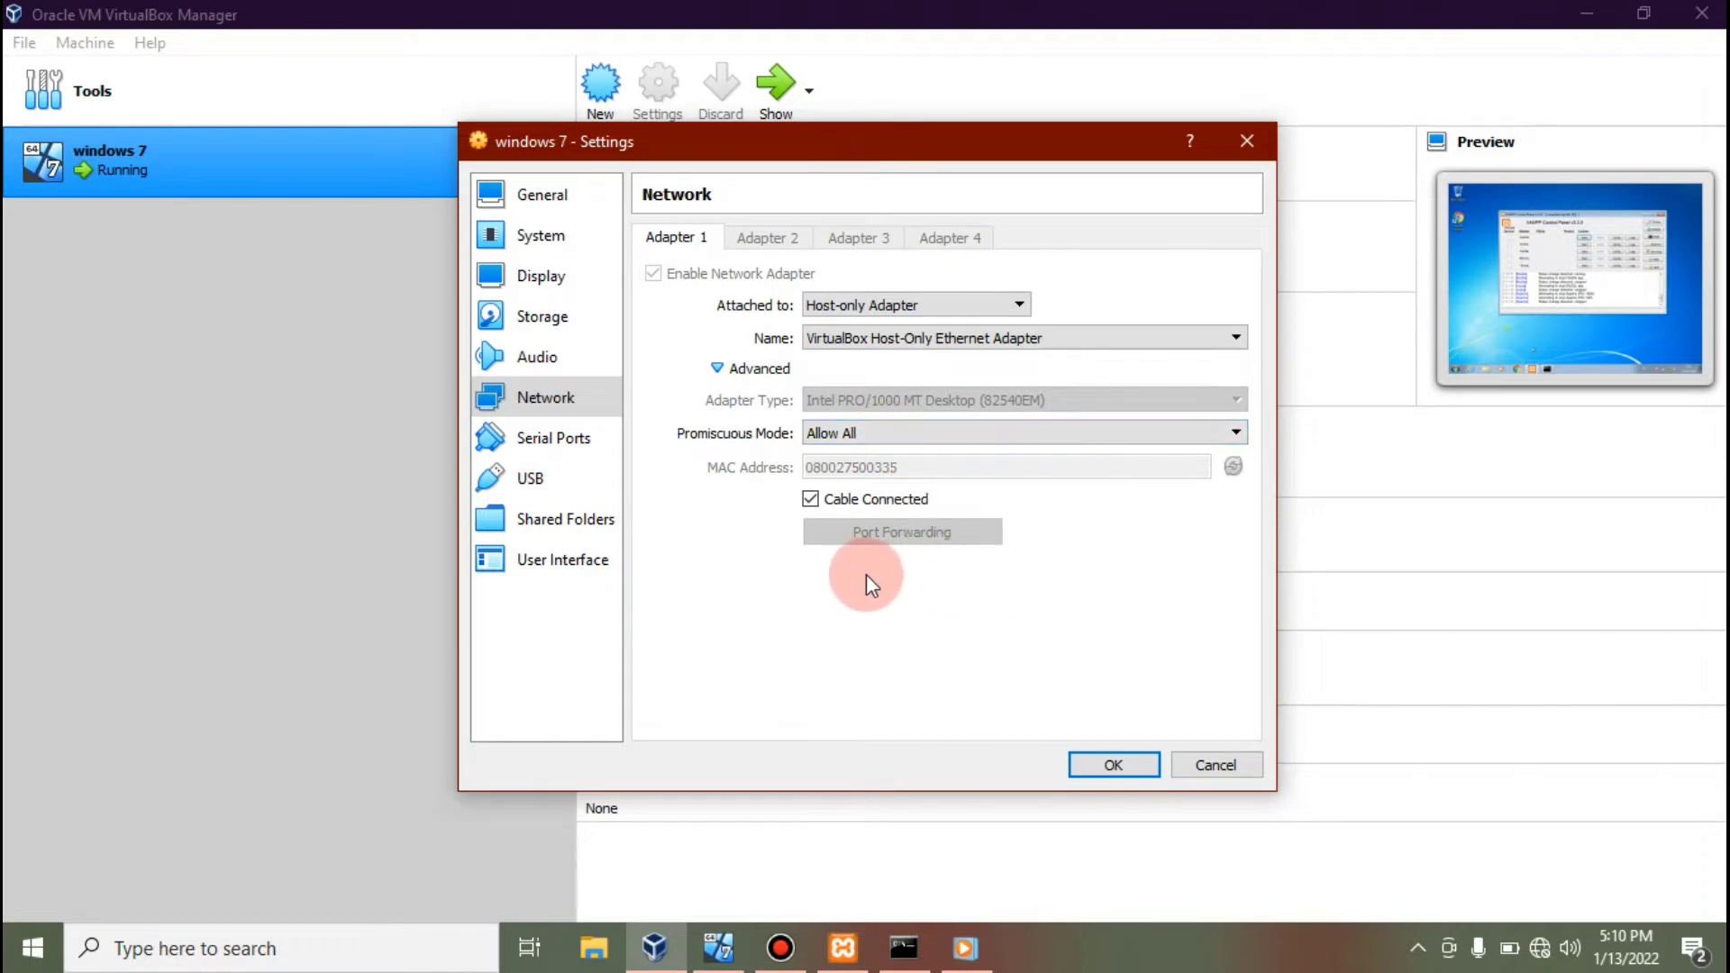
{"action": "left_click", "coordinate": [1127, 769]}
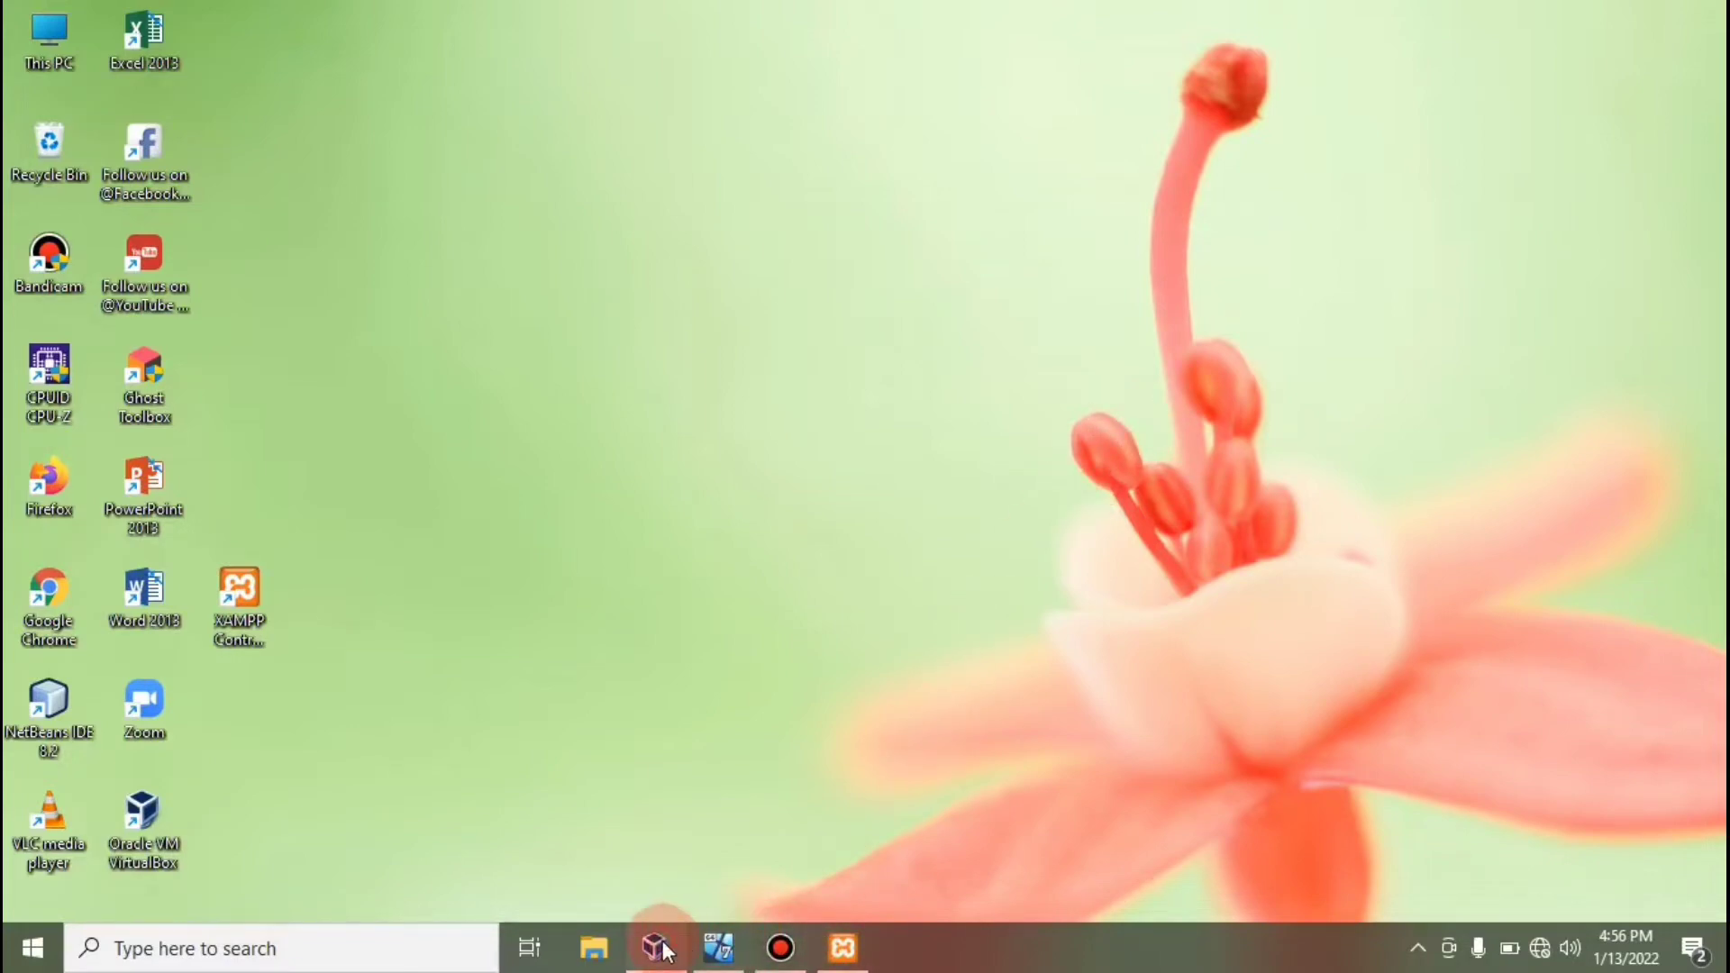
View the guest's XAMPP panel, minimize the VM and Manager windows, and start a host search.
{"action": "left_click", "coordinate": [723, 944]}
{"action": "left_click", "coordinate": [721, 944]}
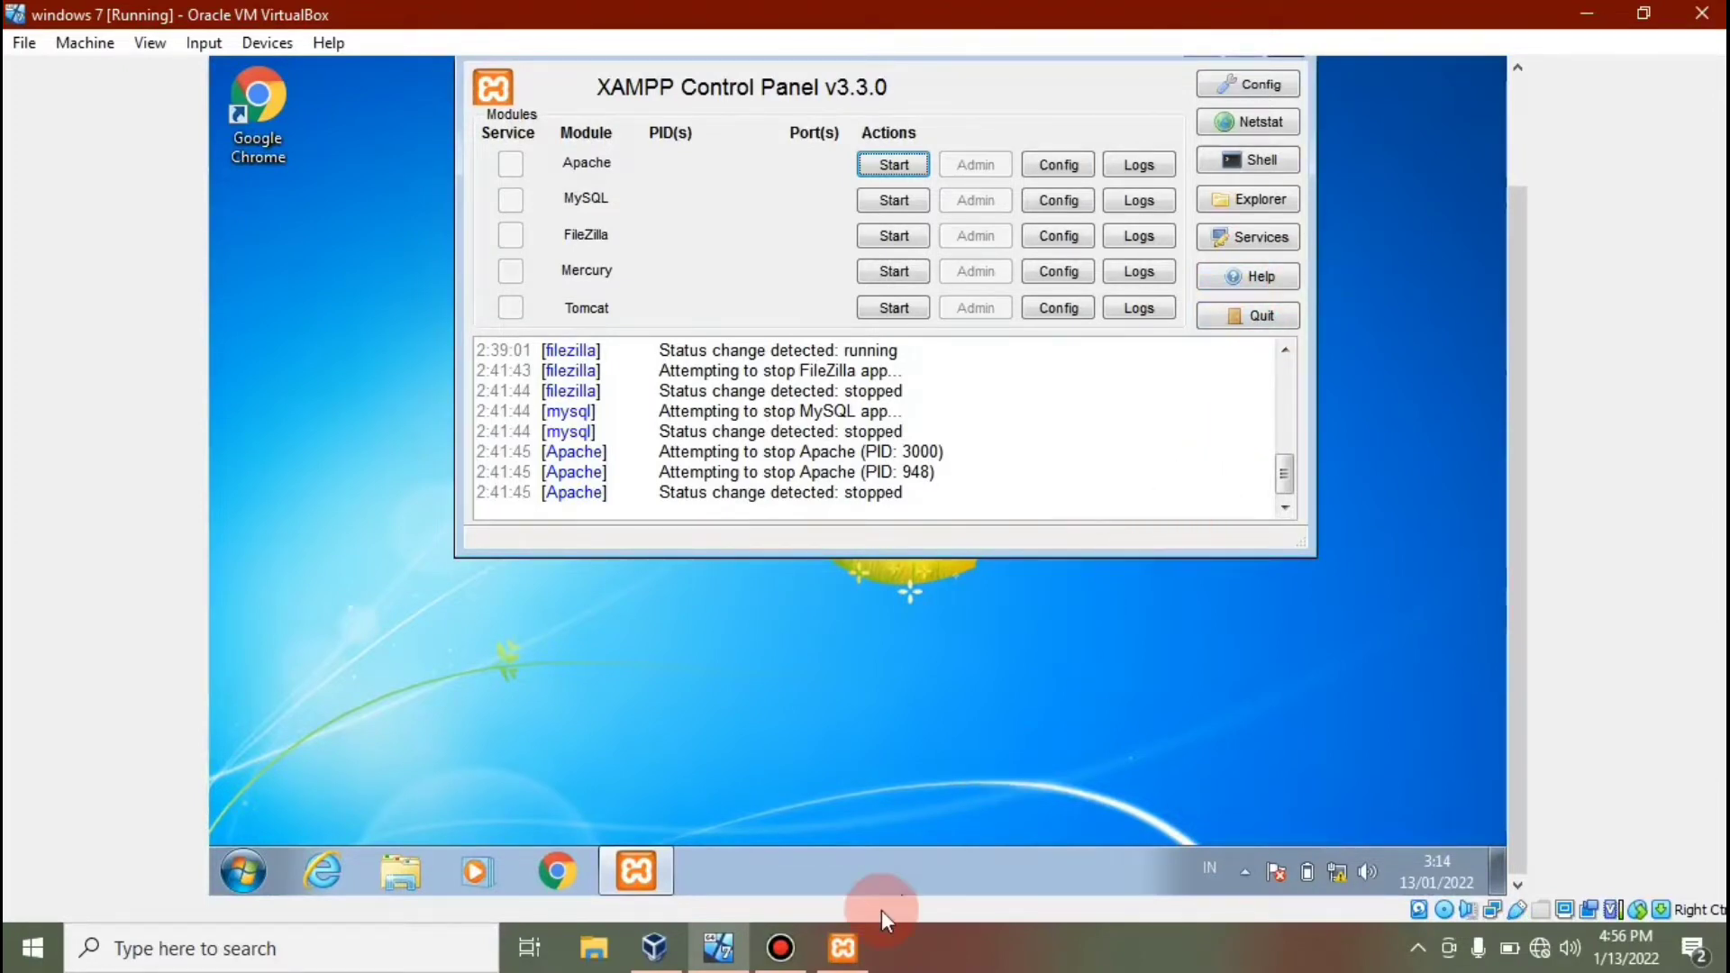
{"action": "left_click", "coordinate": [1570, 13]}
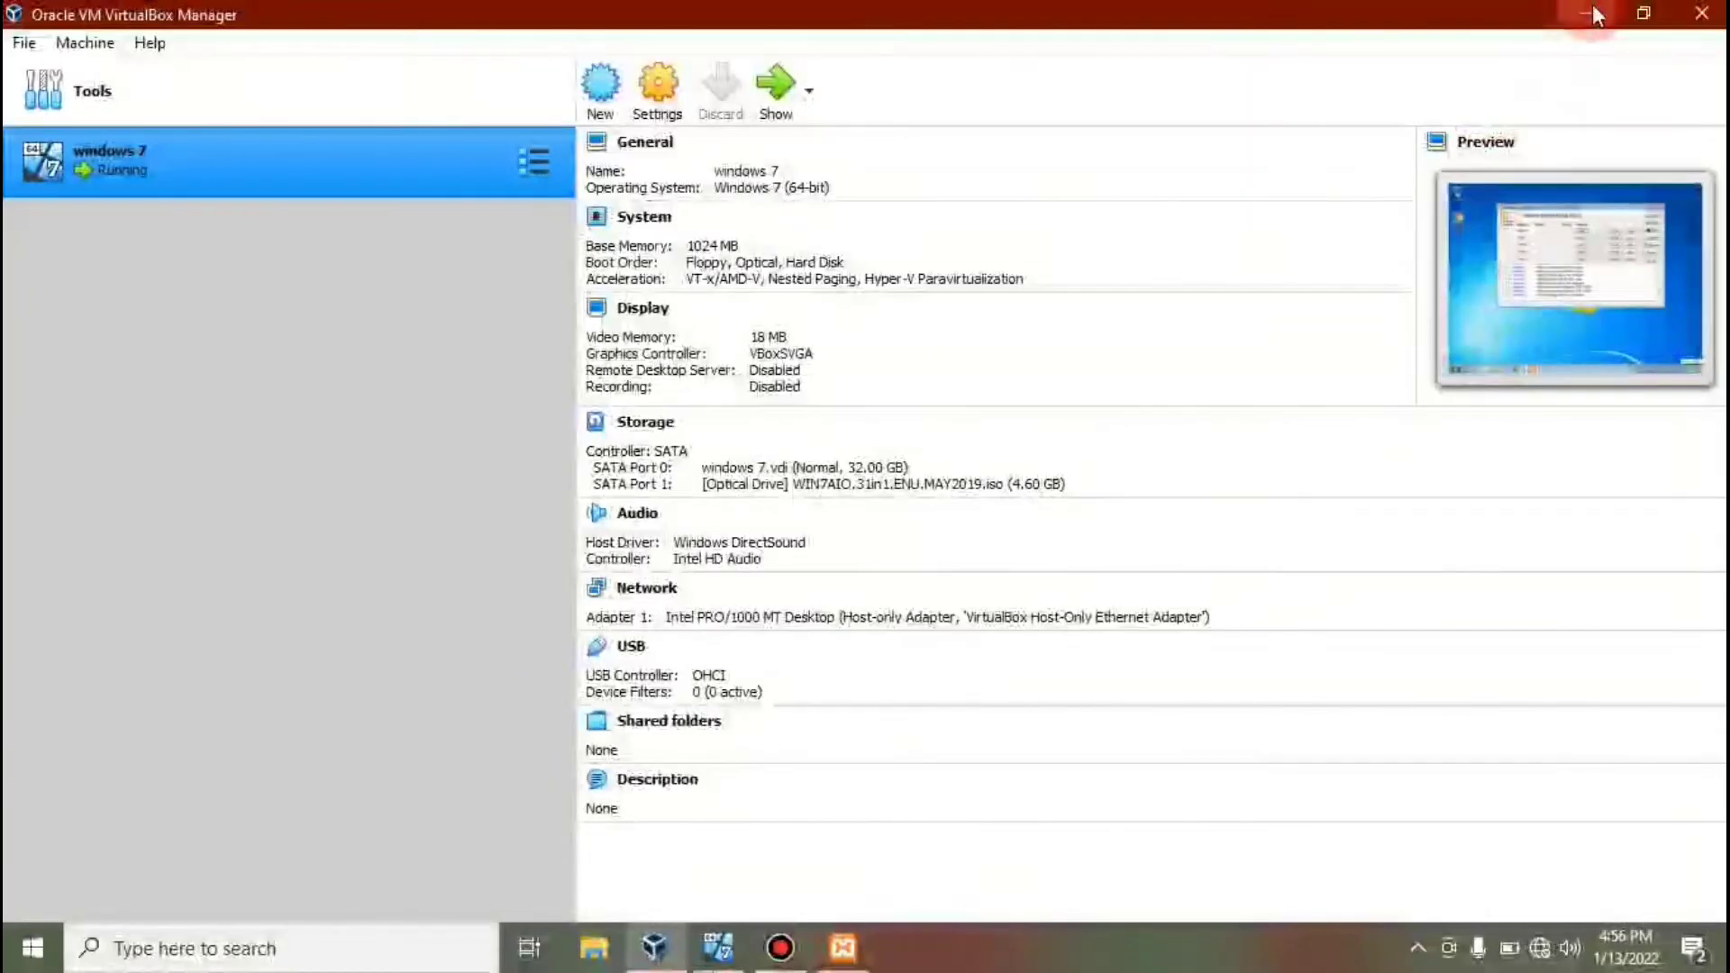
{"action": "left_click", "coordinate": [1592, 4]}
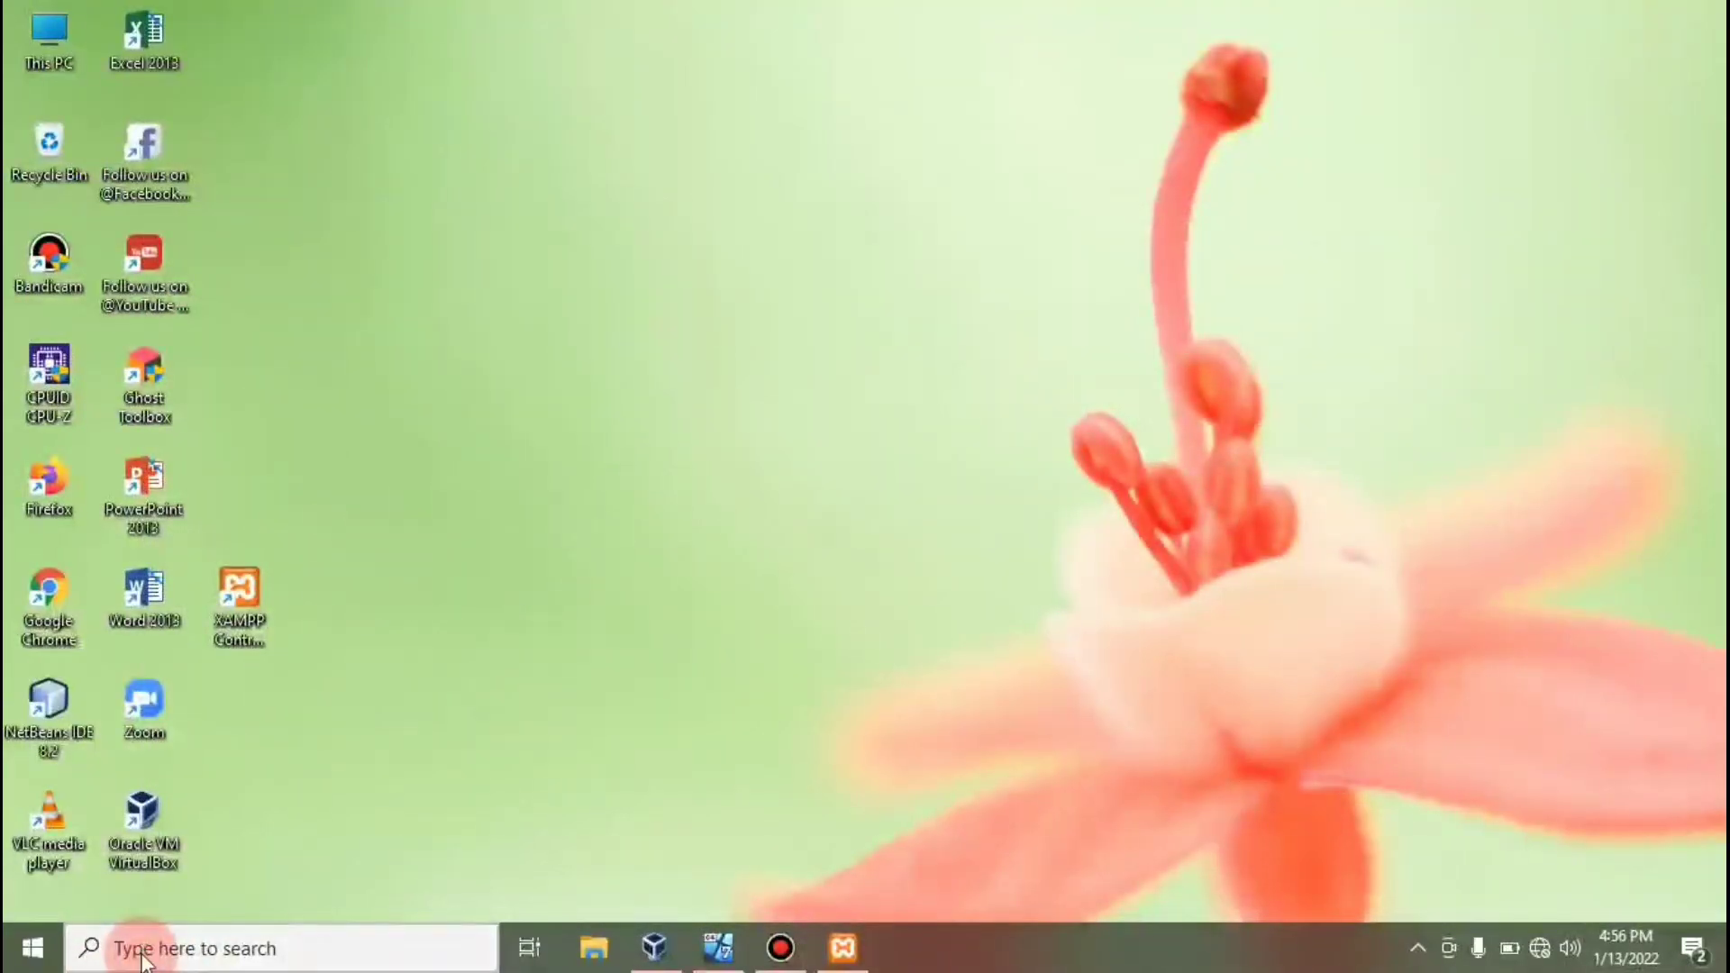
{"action": "left_click", "coordinate": [144, 960]}
Search 'firewall' and turn off Microsoft Defender Firewall for domain networks.
{"action": "type", "text": "f"}
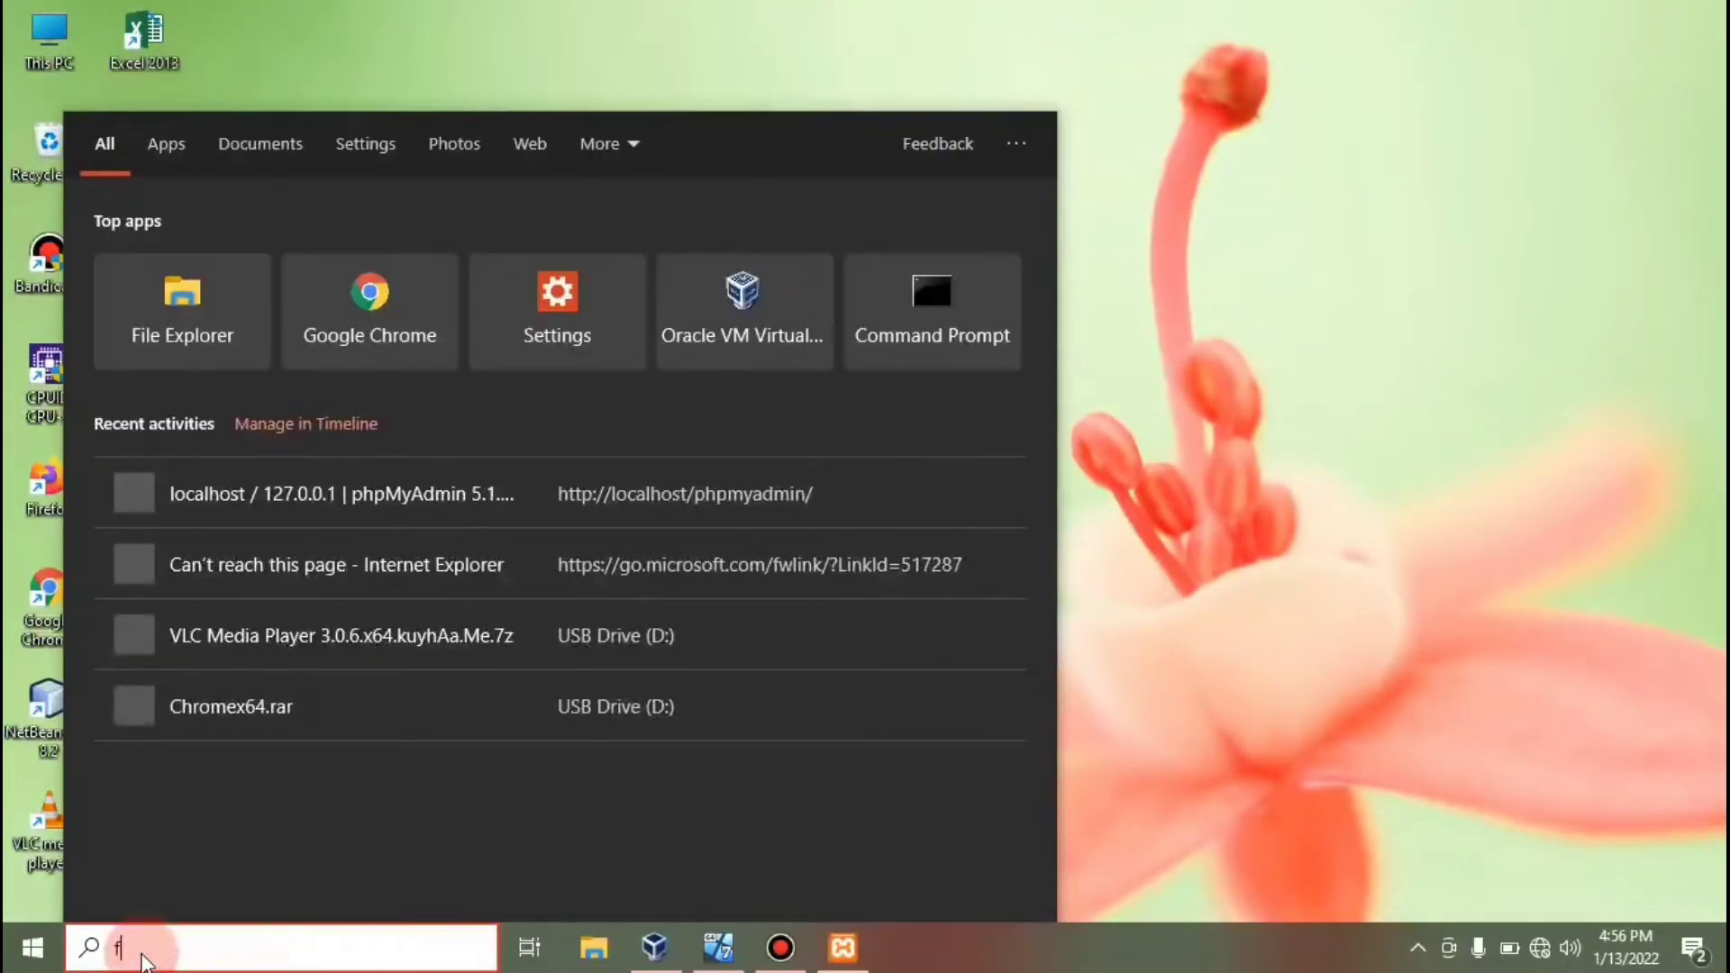
{"action": "type", "text": "irewa"}
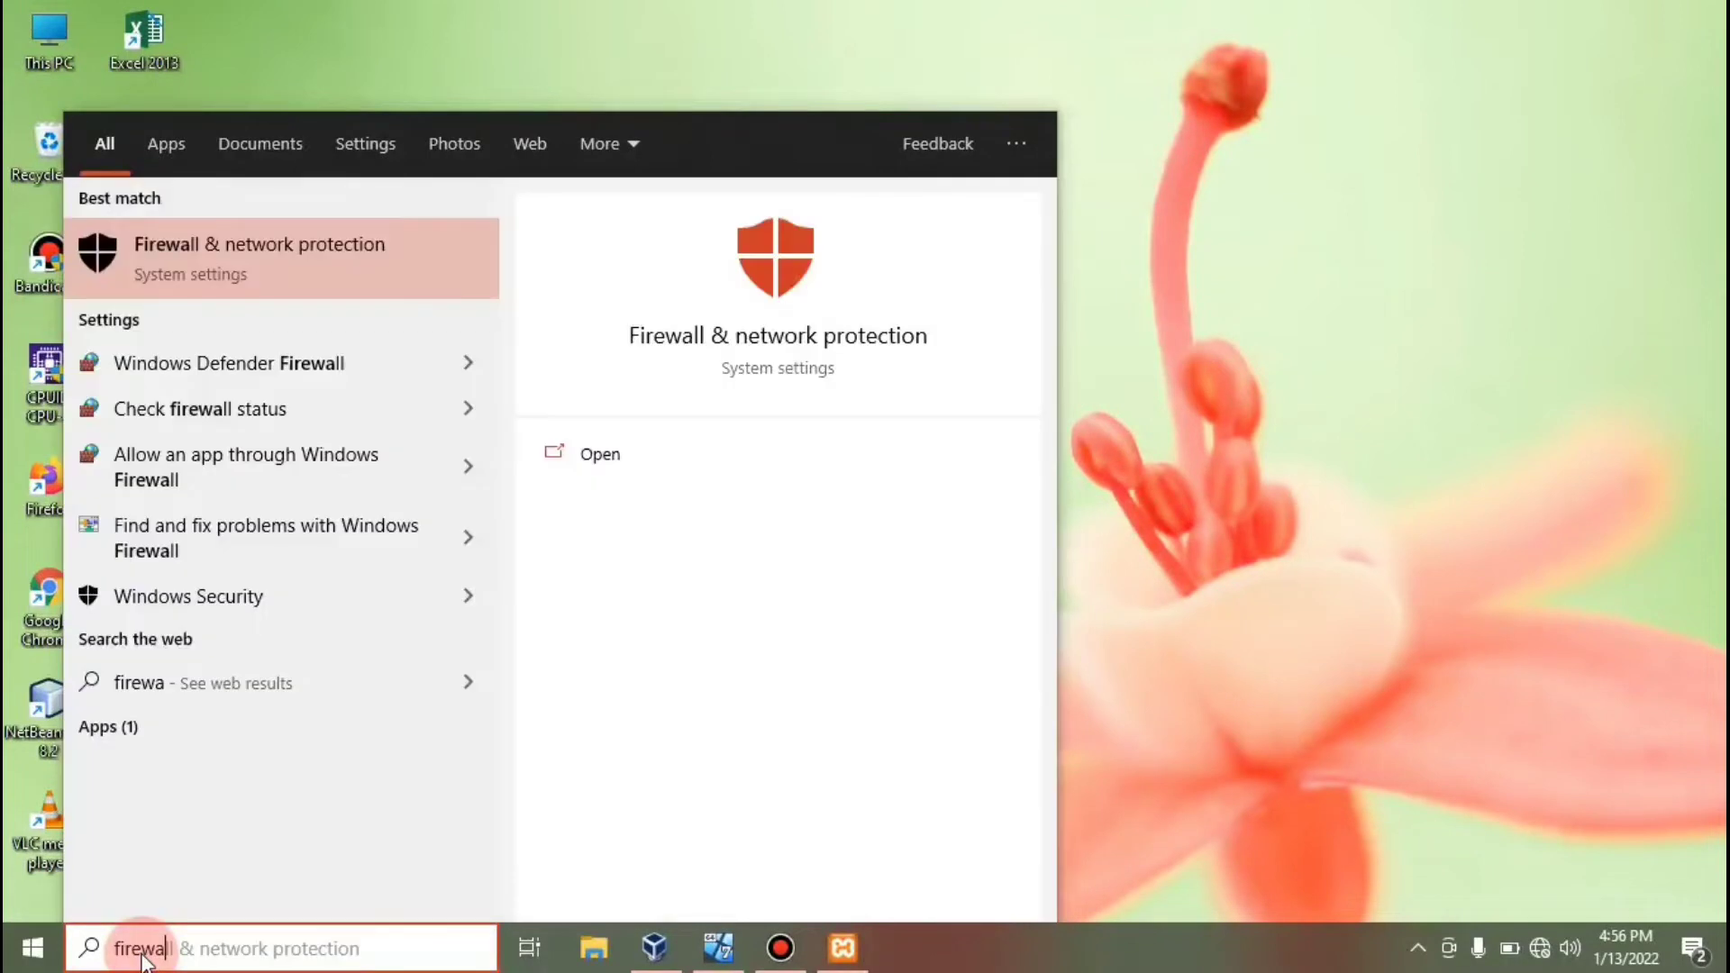
{"action": "type", "text": "l"}
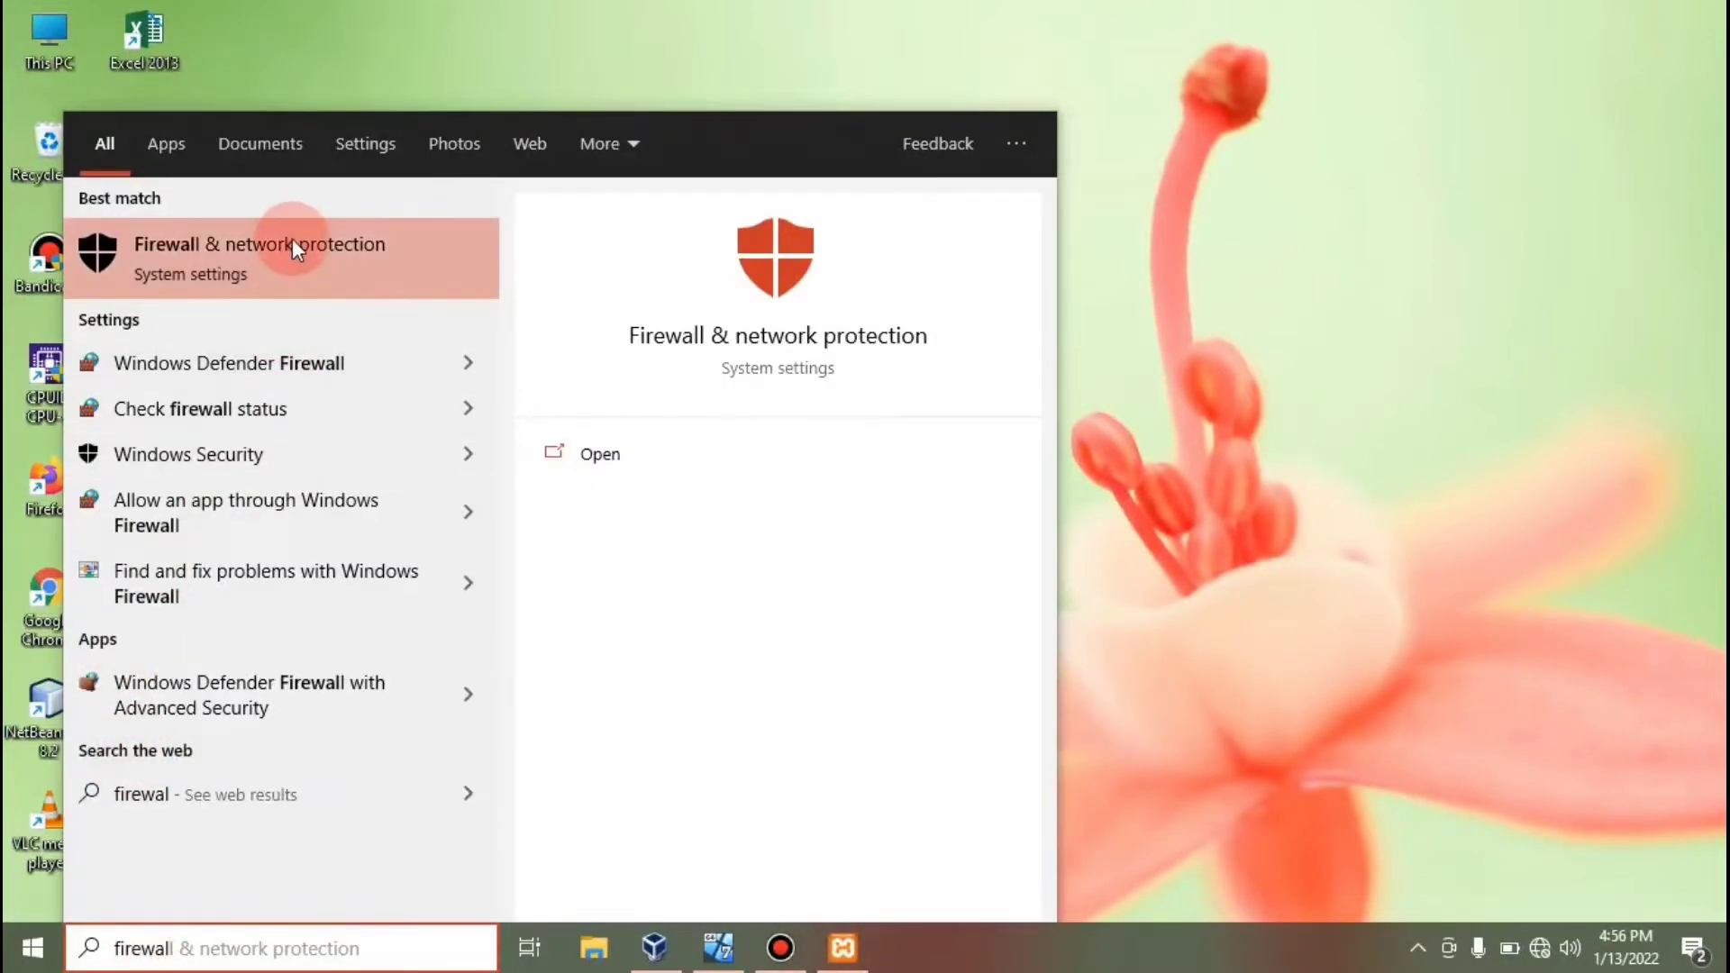
{"action": "left_click", "coordinate": [294, 252]}
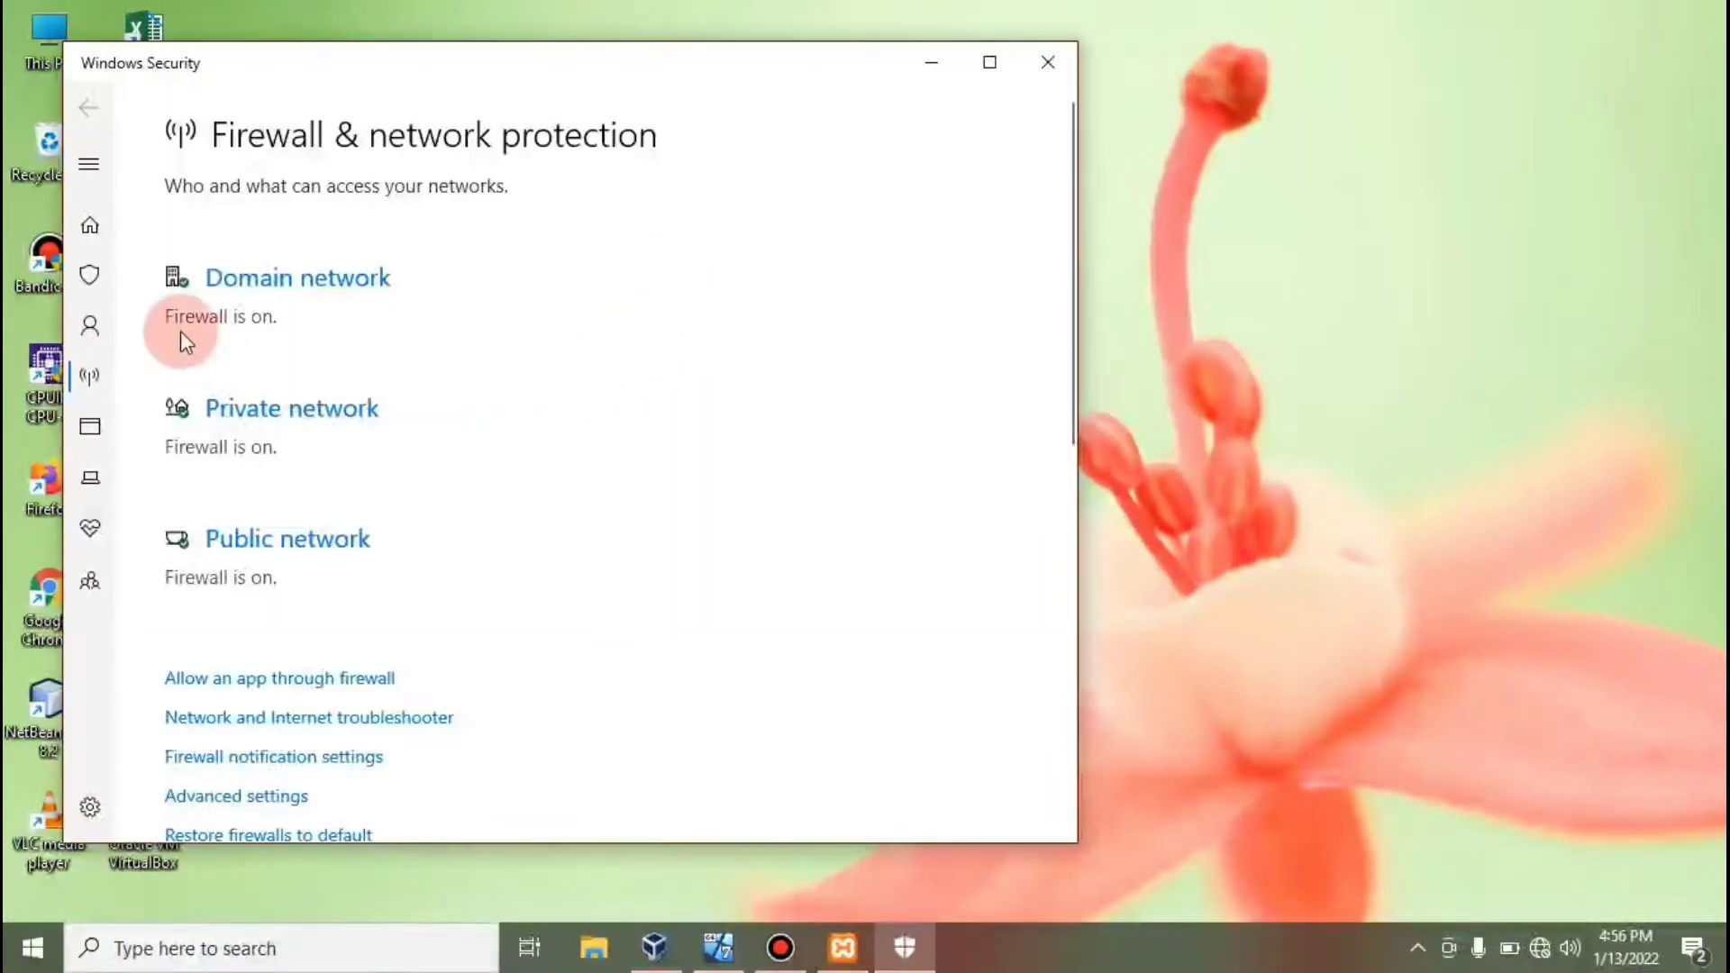
{"action": "left_click", "coordinate": [283, 298]}
{"action": "left_click", "coordinate": [189, 548]}
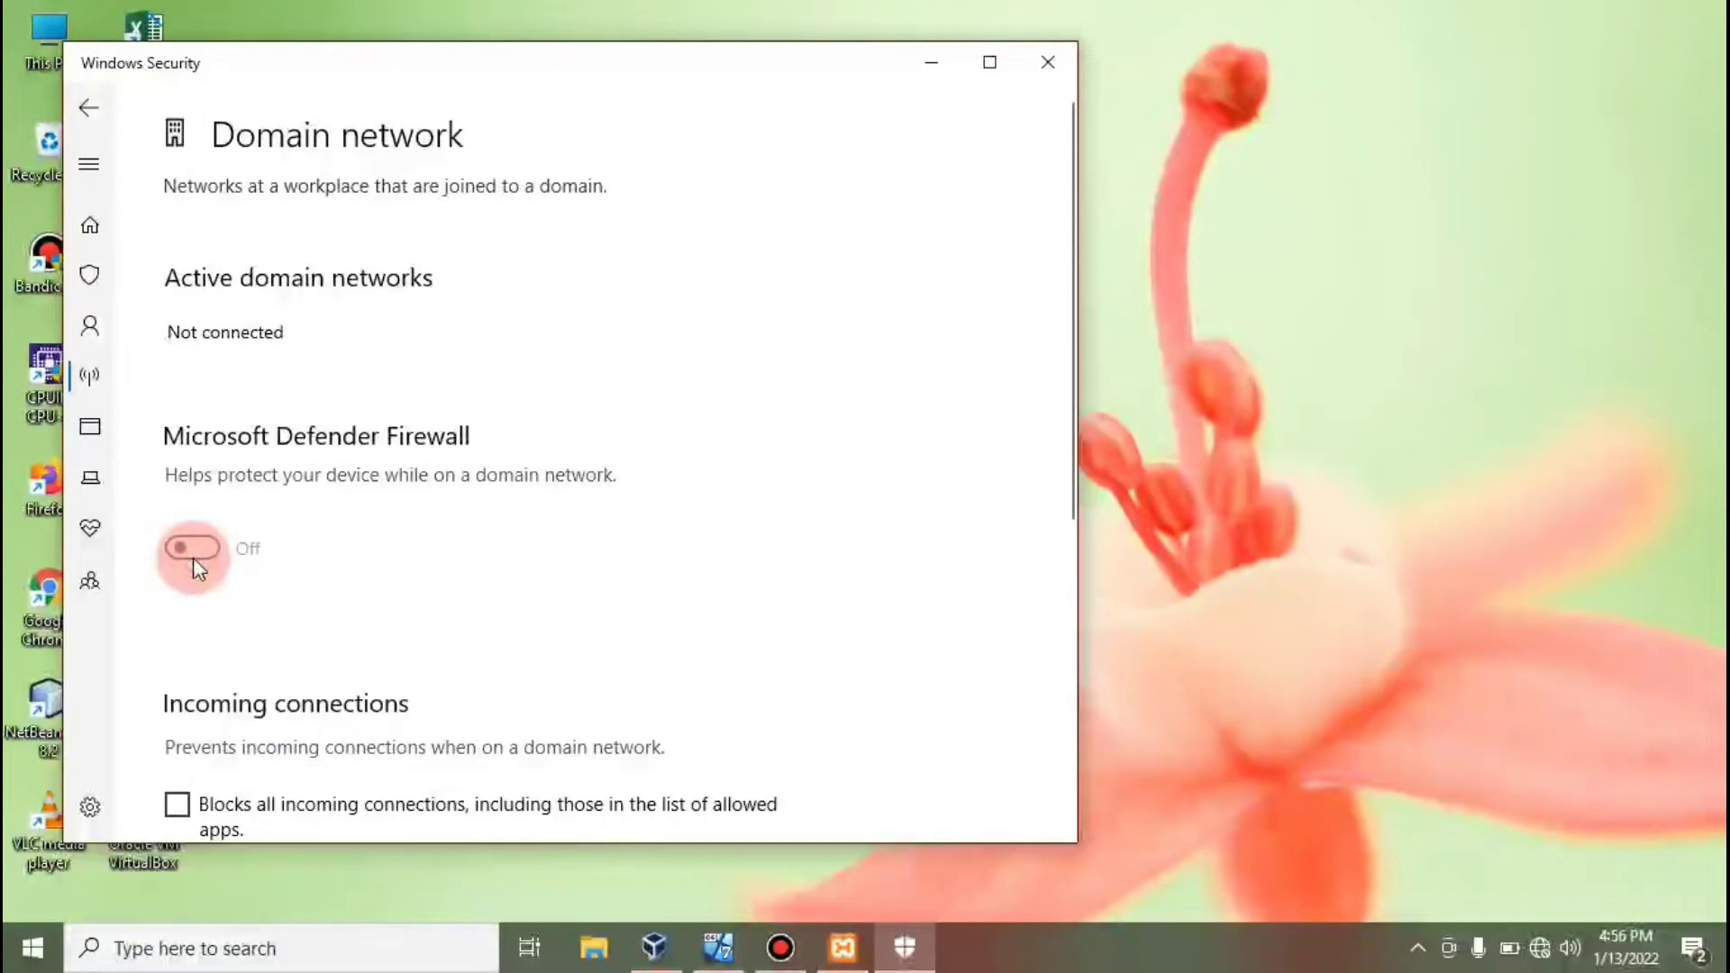
{"action": "left_click", "coordinate": [90, 119]}
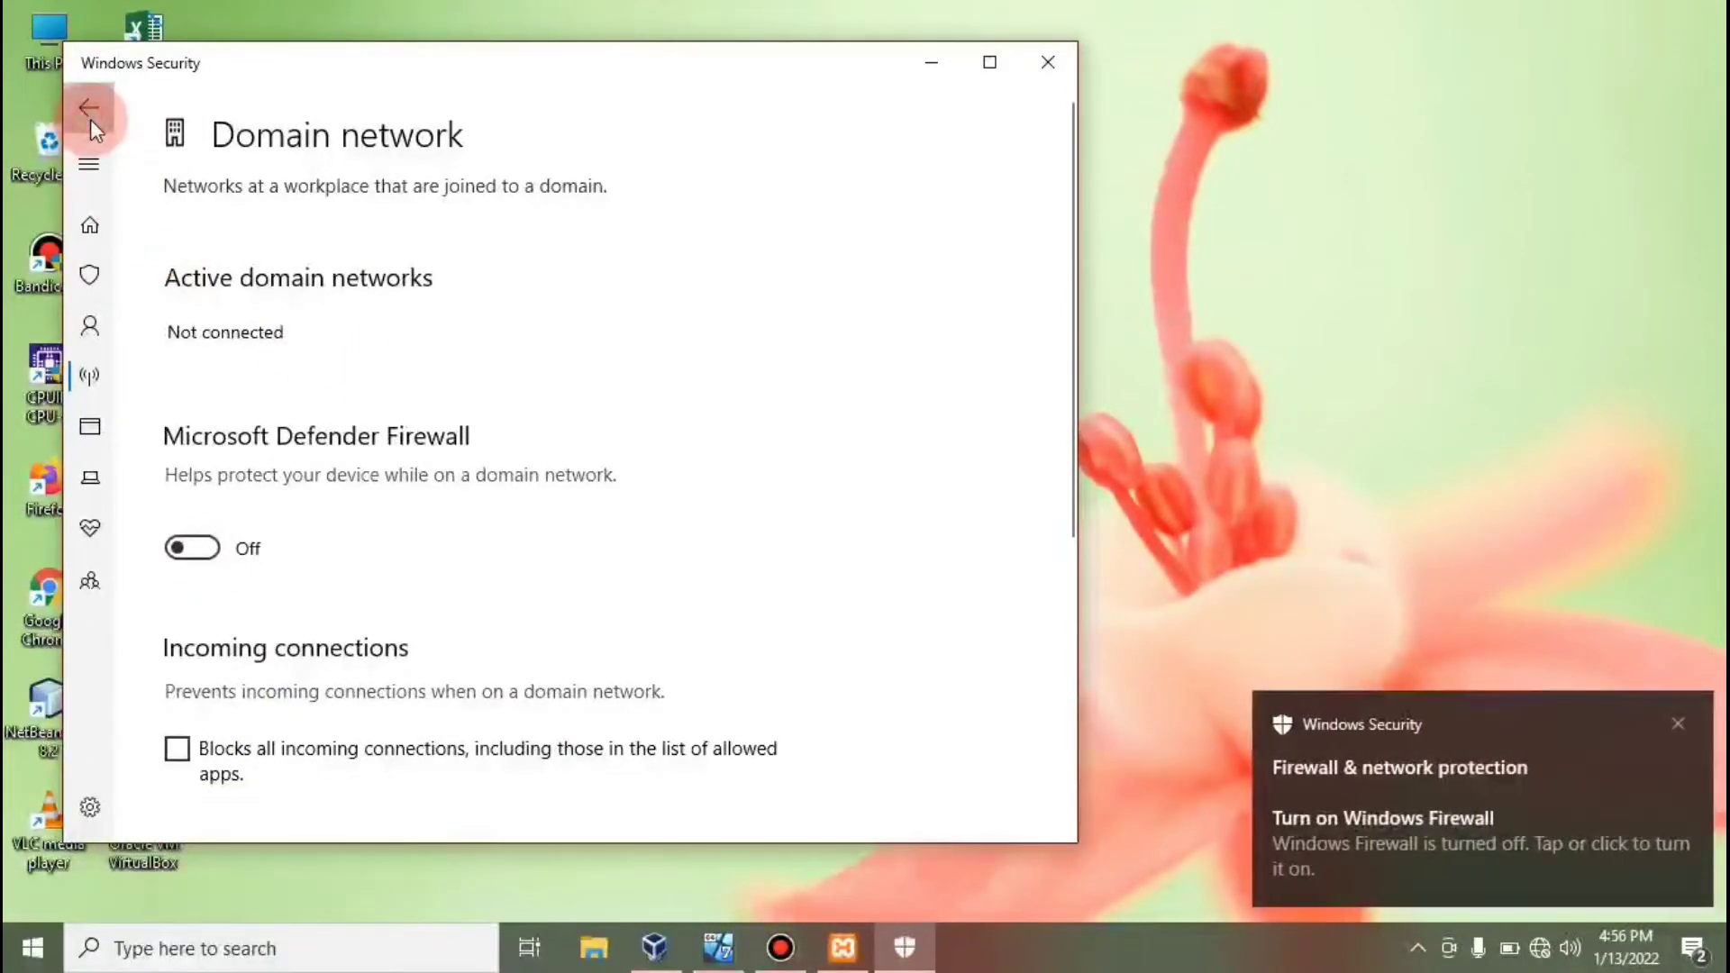
Turn off Microsoft Defender Firewall for private networks.
{"action": "left_click", "coordinate": [268, 566]}
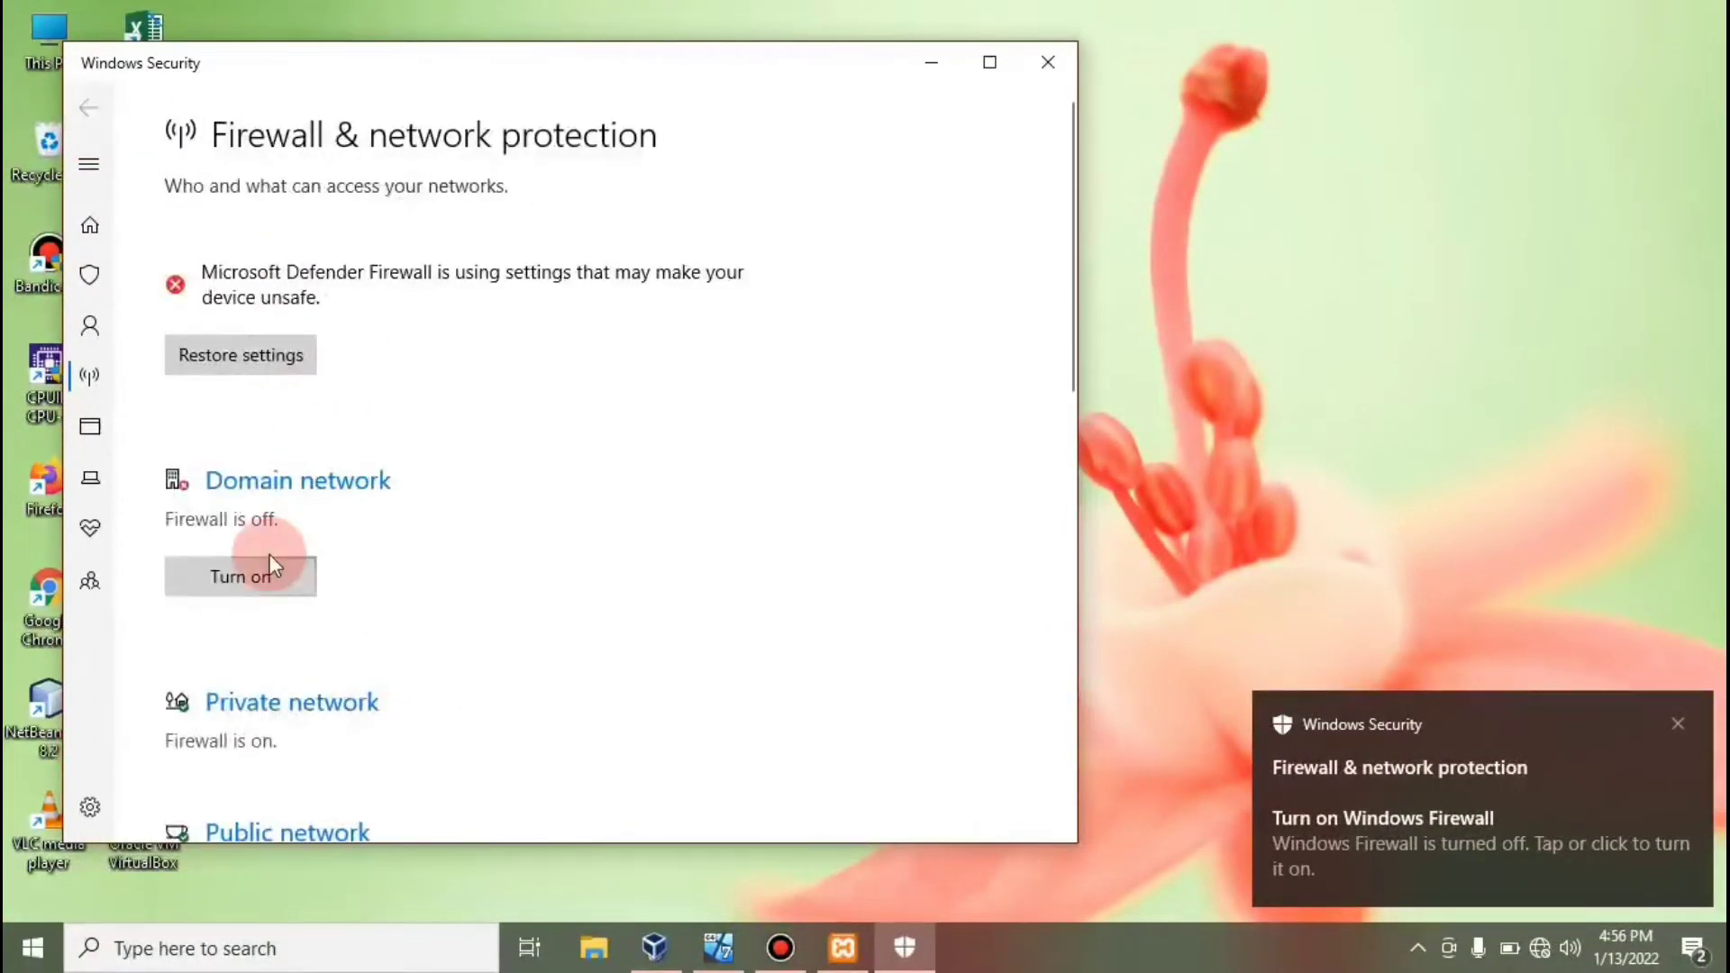
{"action": "left_click", "coordinate": [326, 724]}
{"action": "left_click", "coordinate": [198, 575]}
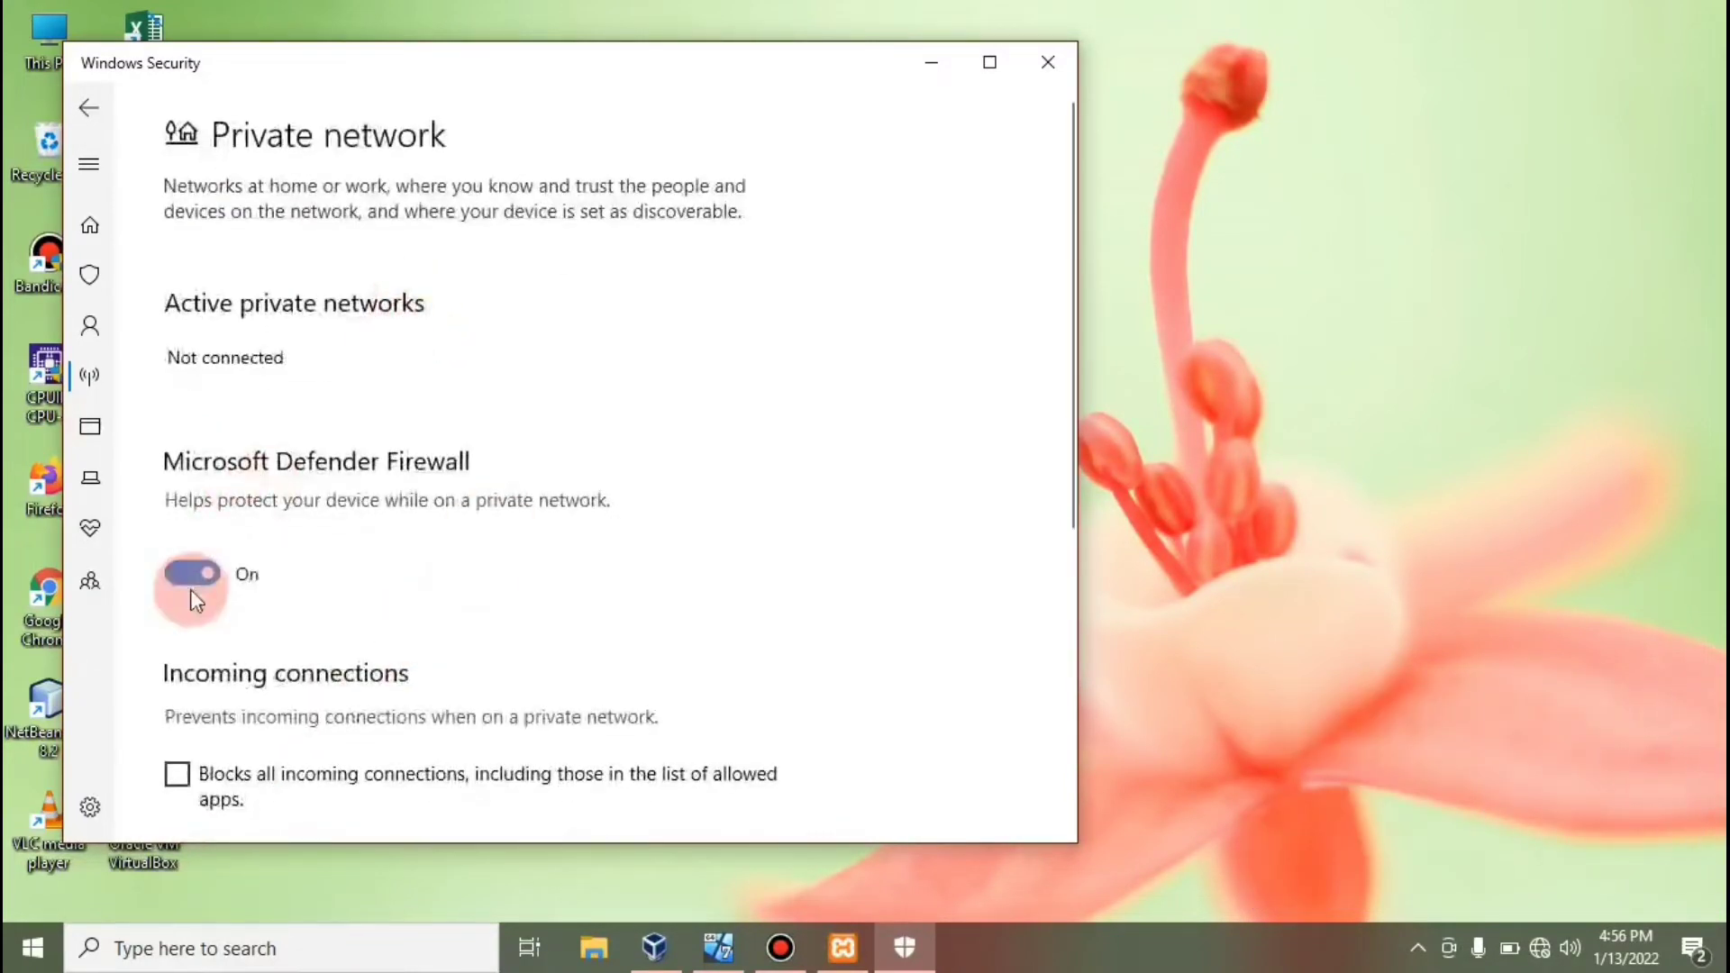
{"action": "left_click", "coordinate": [101, 110]}
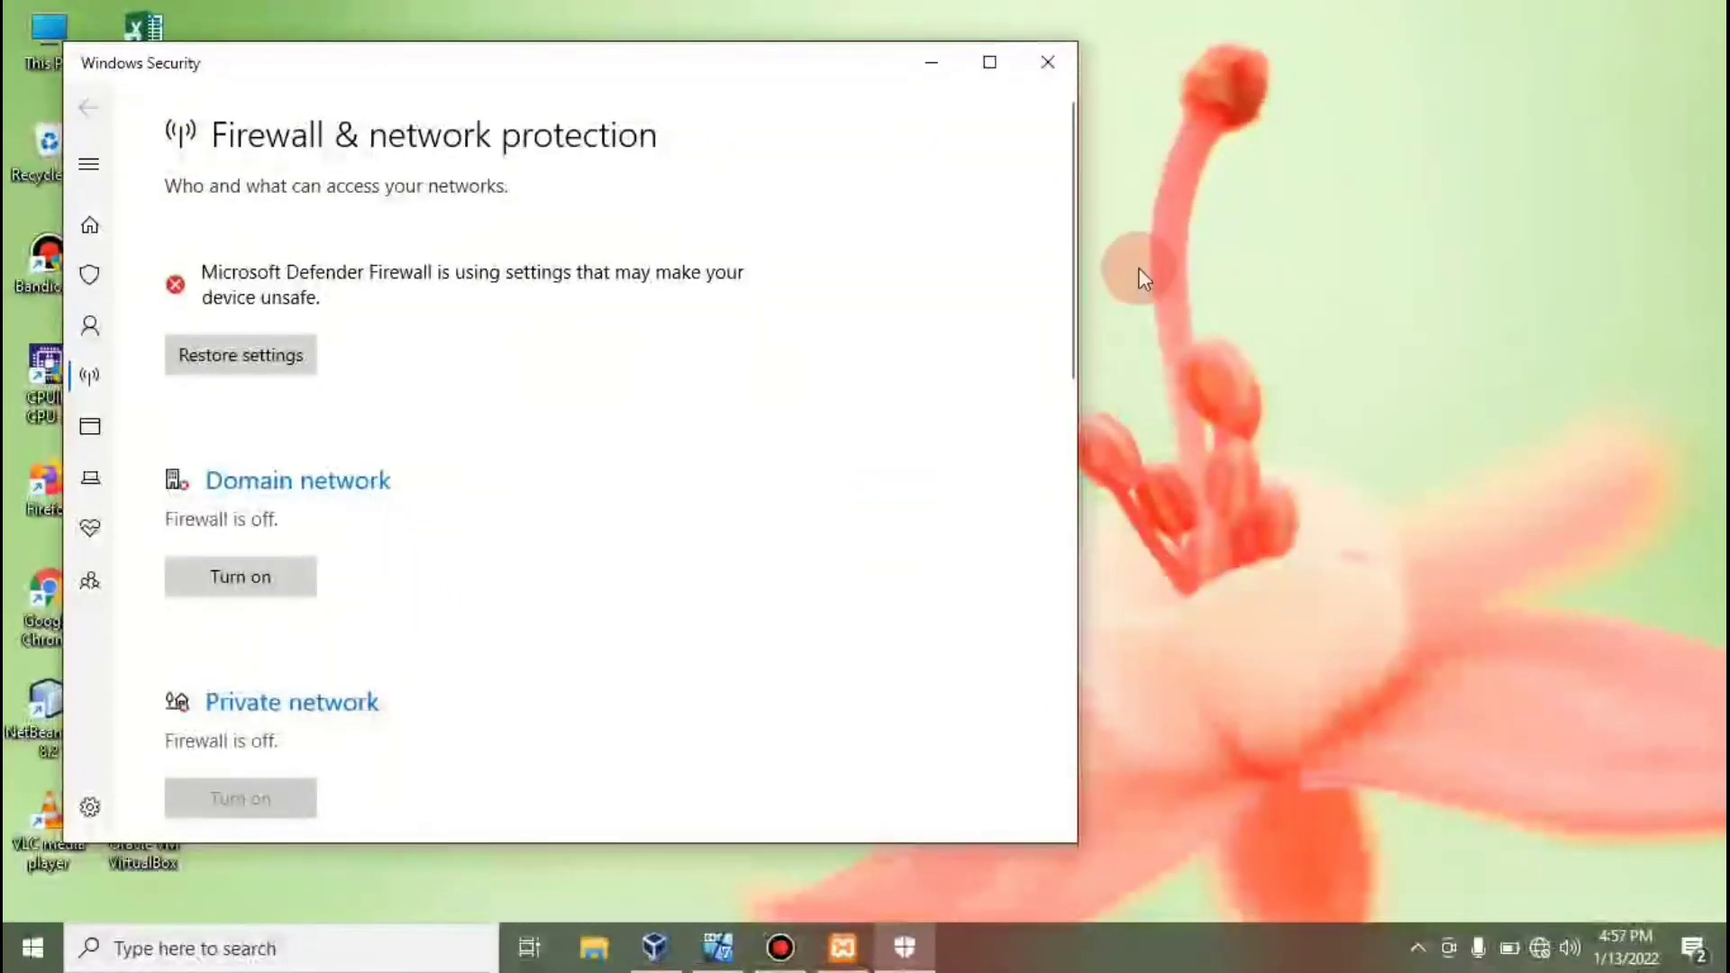
Turn off the firewall for public networks and close Windows Security.
{"action": "mouse_move", "coordinate": [1078, 231]}
{"action": "left_mouse_down"}
{"action": "mouse_move", "coordinate": [1069, 220]}
{"action": "mouse_move", "coordinate": [1061, 344]}
{"action": "left_mouse_up"}
{"action": "left_click", "coordinate": [50, 597]}
{"action": "left_click", "coordinate": [266, 586]}
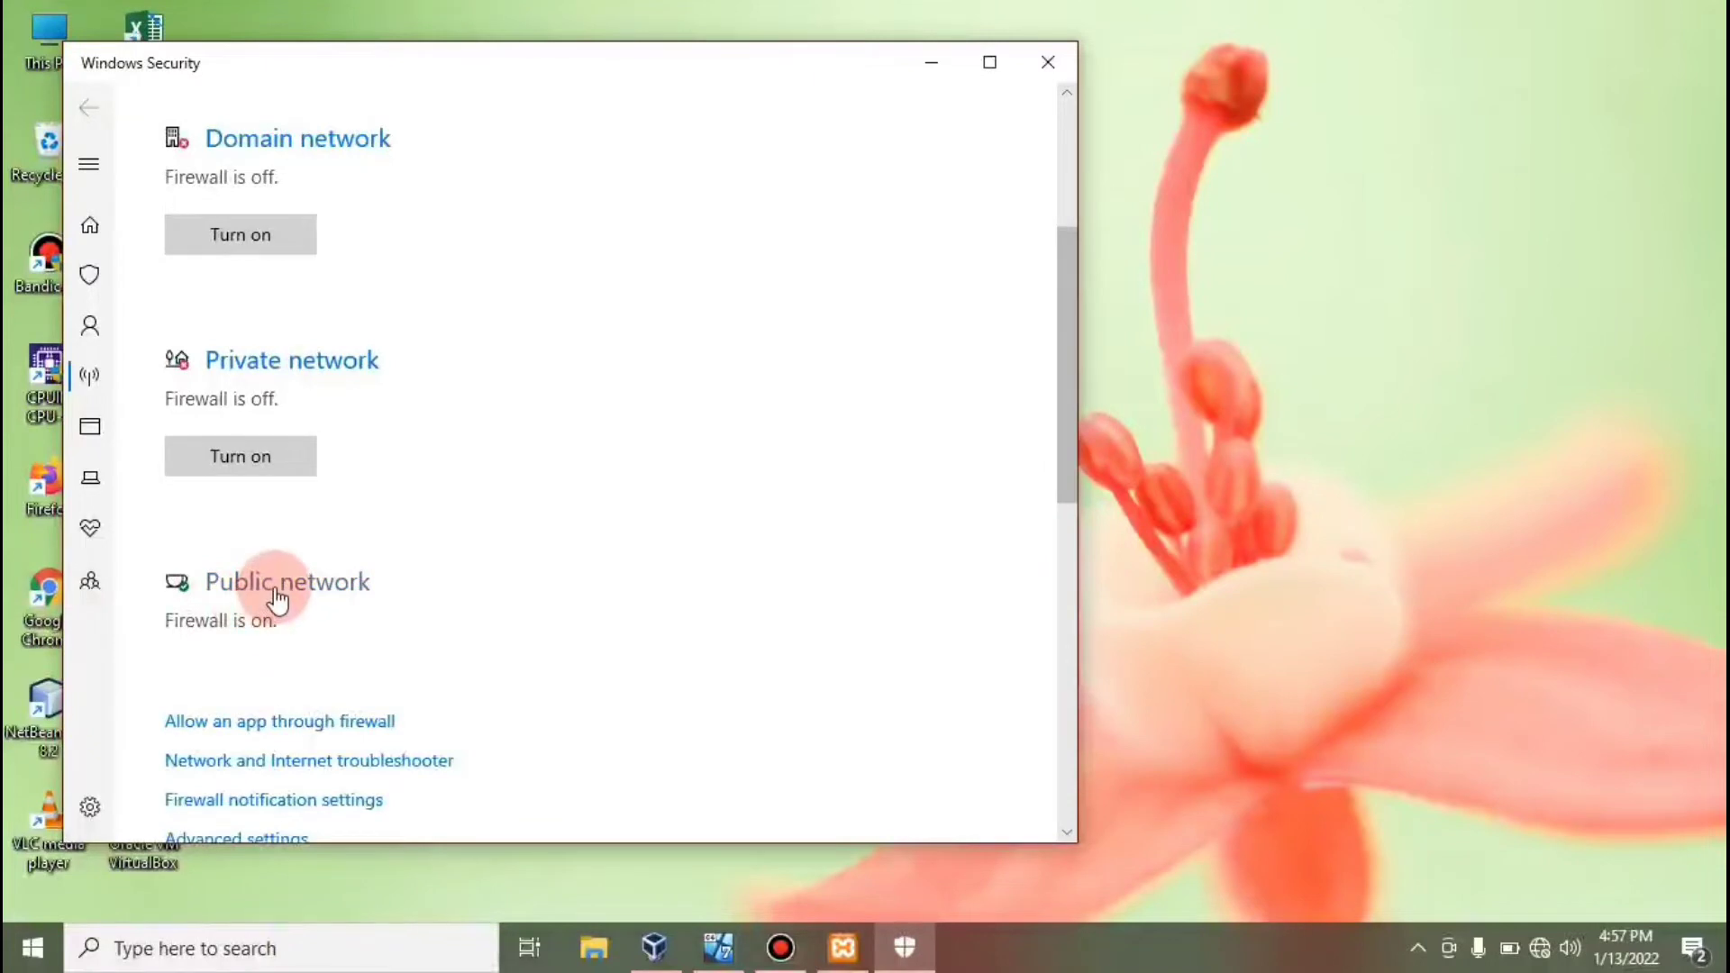
{"action": "left_click", "coordinate": [196, 574]}
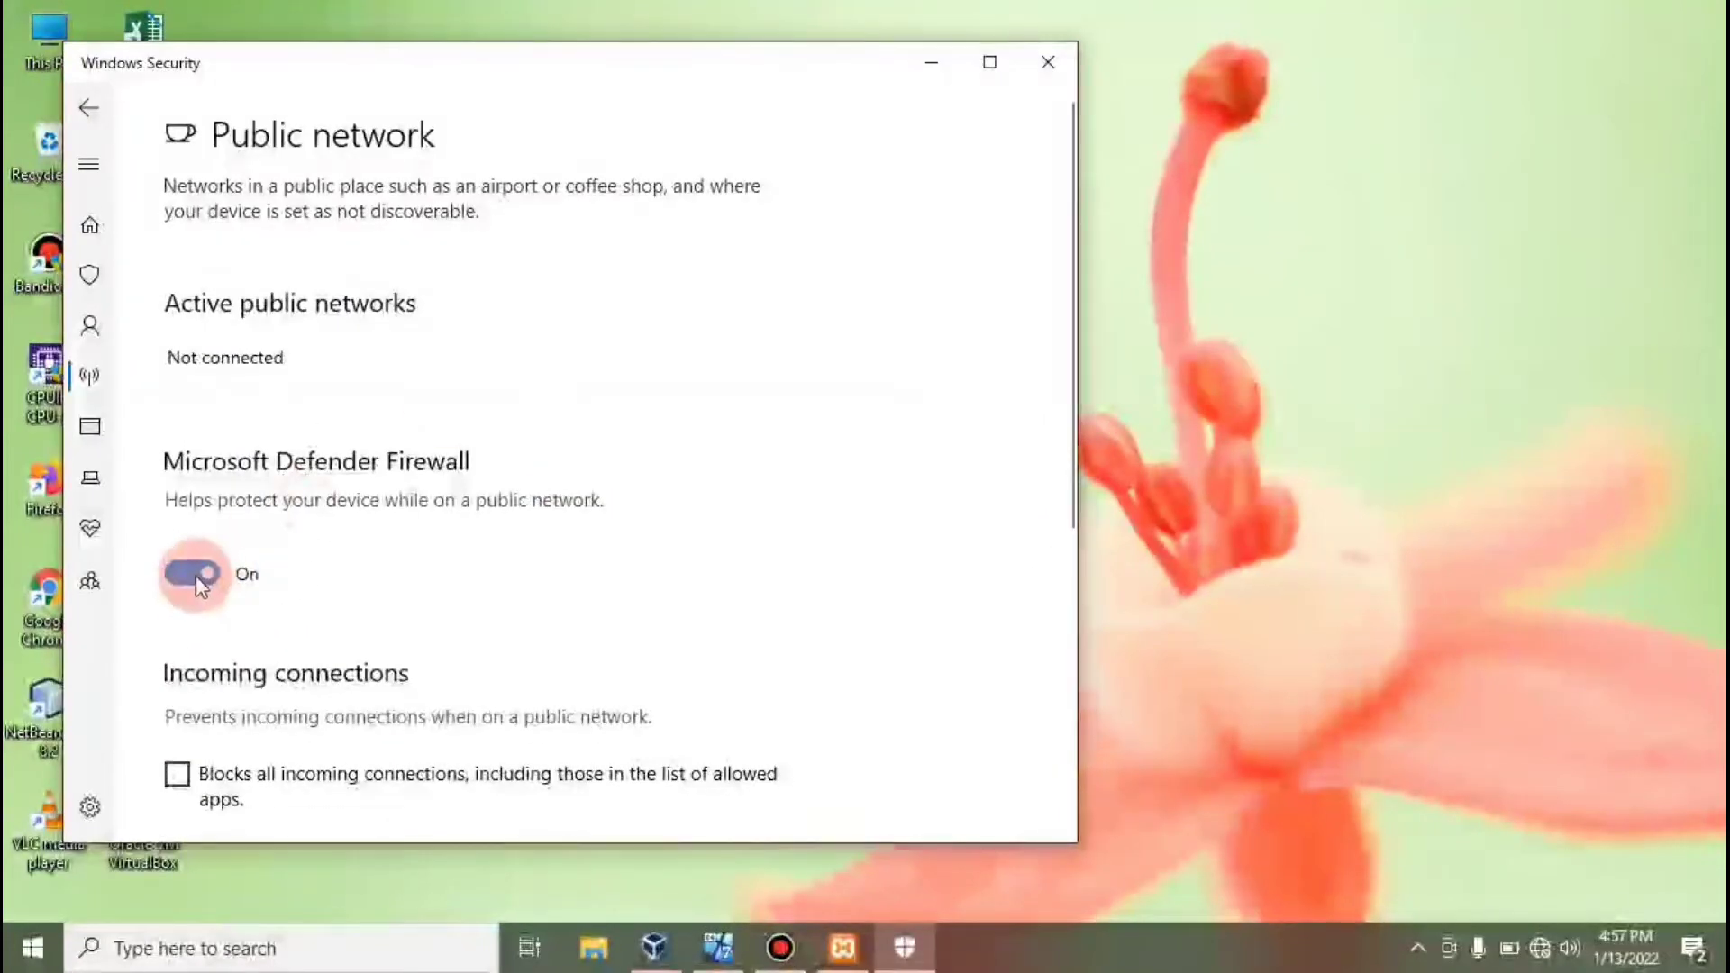
{"action": "left_click", "coordinate": [101, 111]}
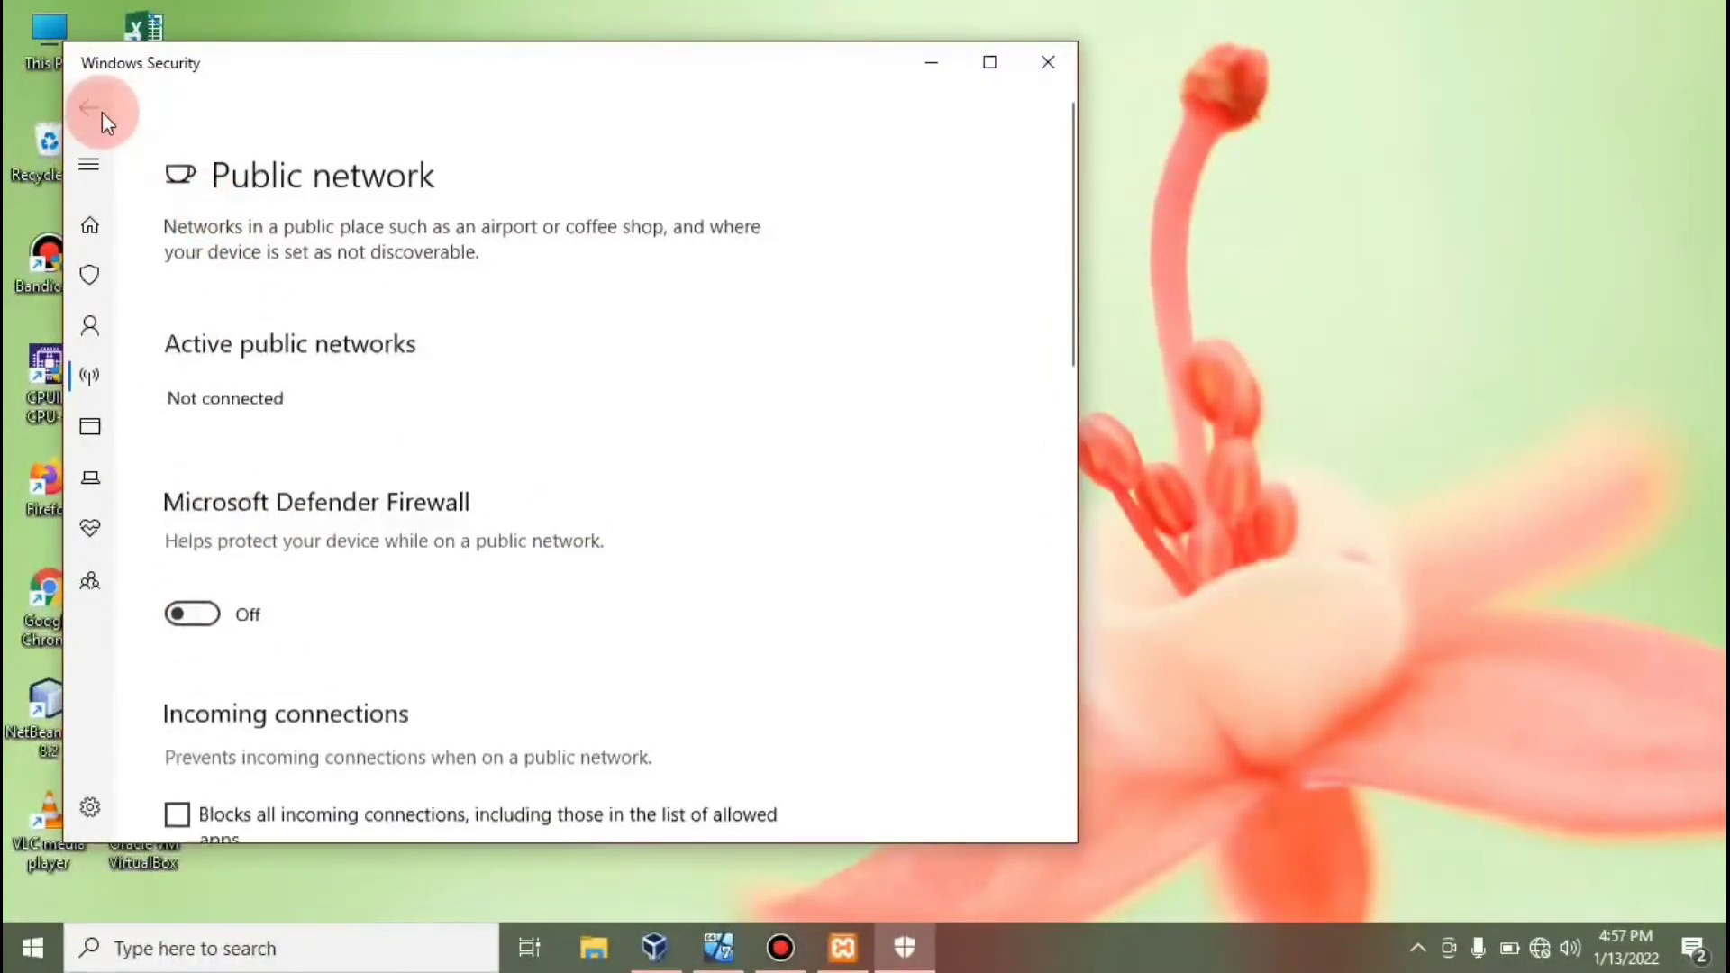
{"action": "left_click", "coordinate": [1024, 66]}
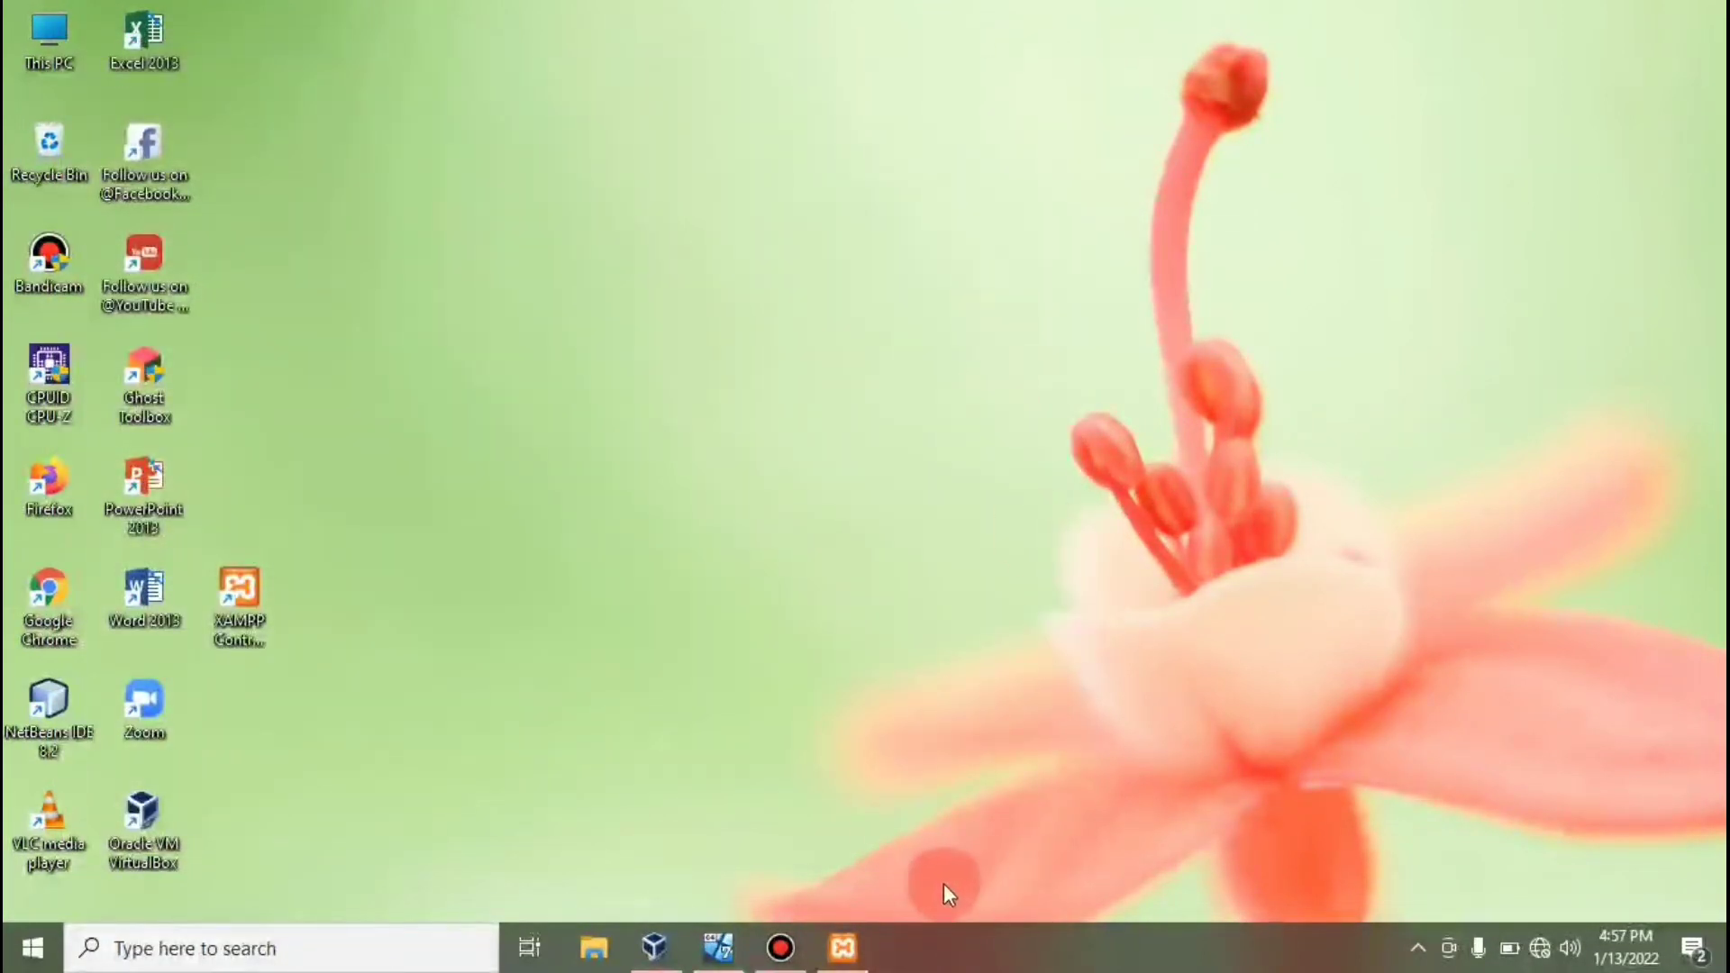
Open the Network and Sharing Center inside the windows 7 guest.
{"action": "left_click", "coordinate": [656, 947]}
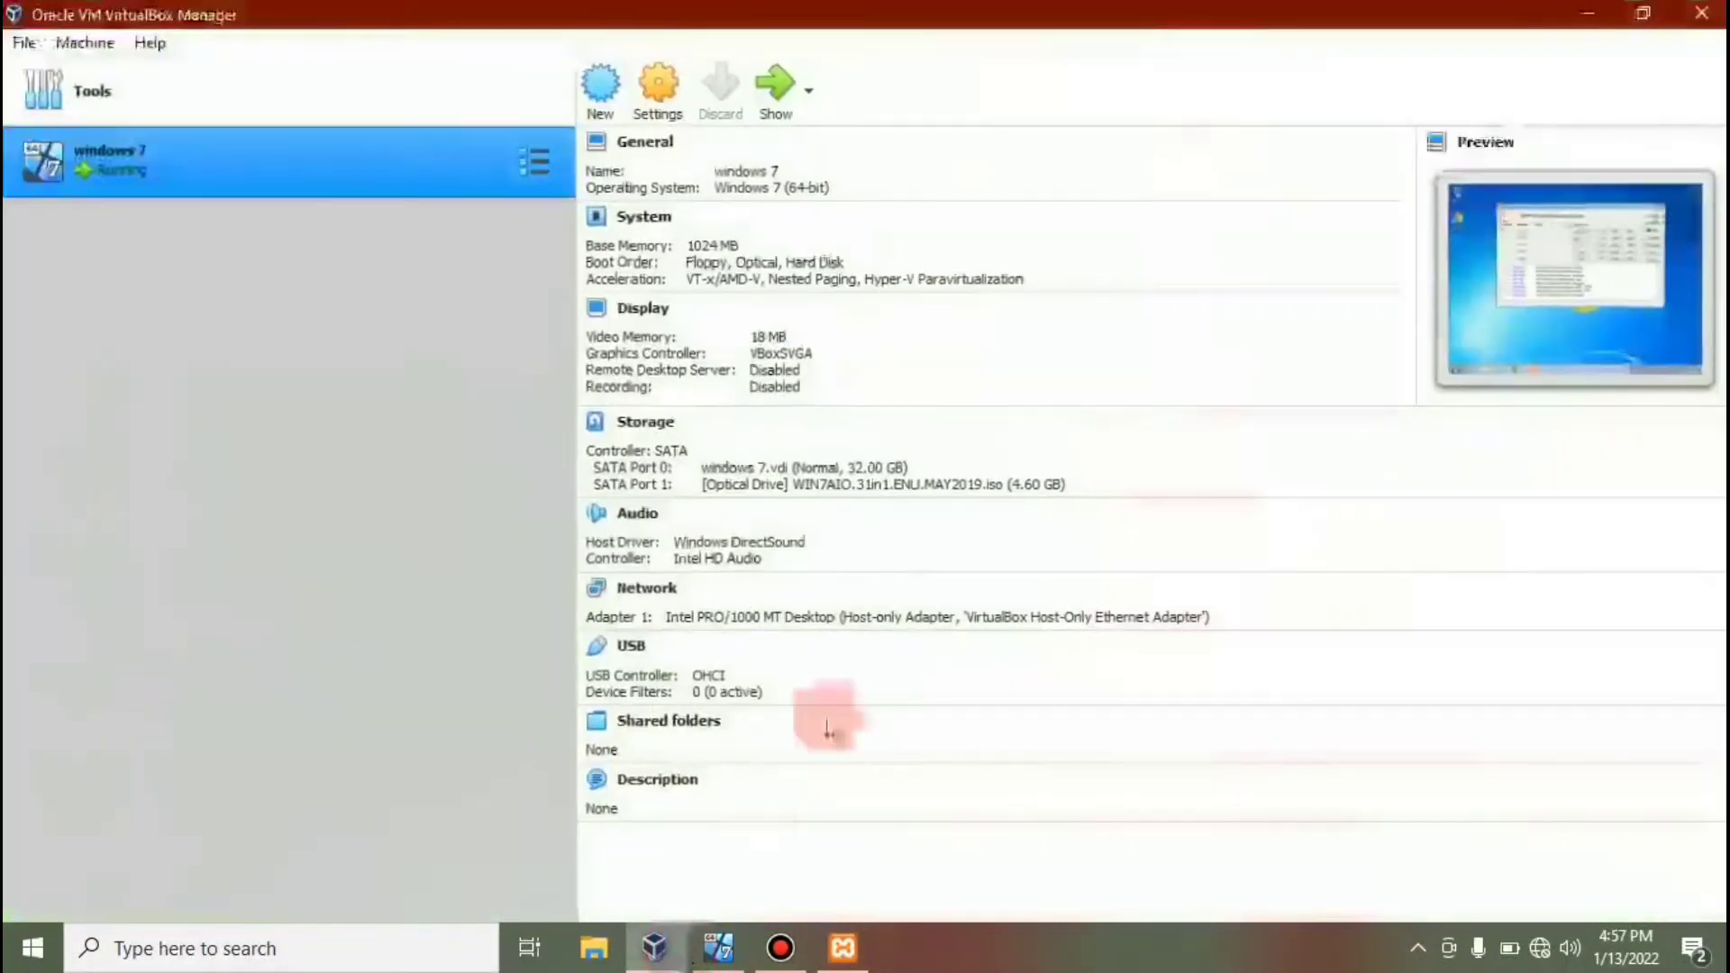
{"action": "left_click", "coordinate": [721, 948]}
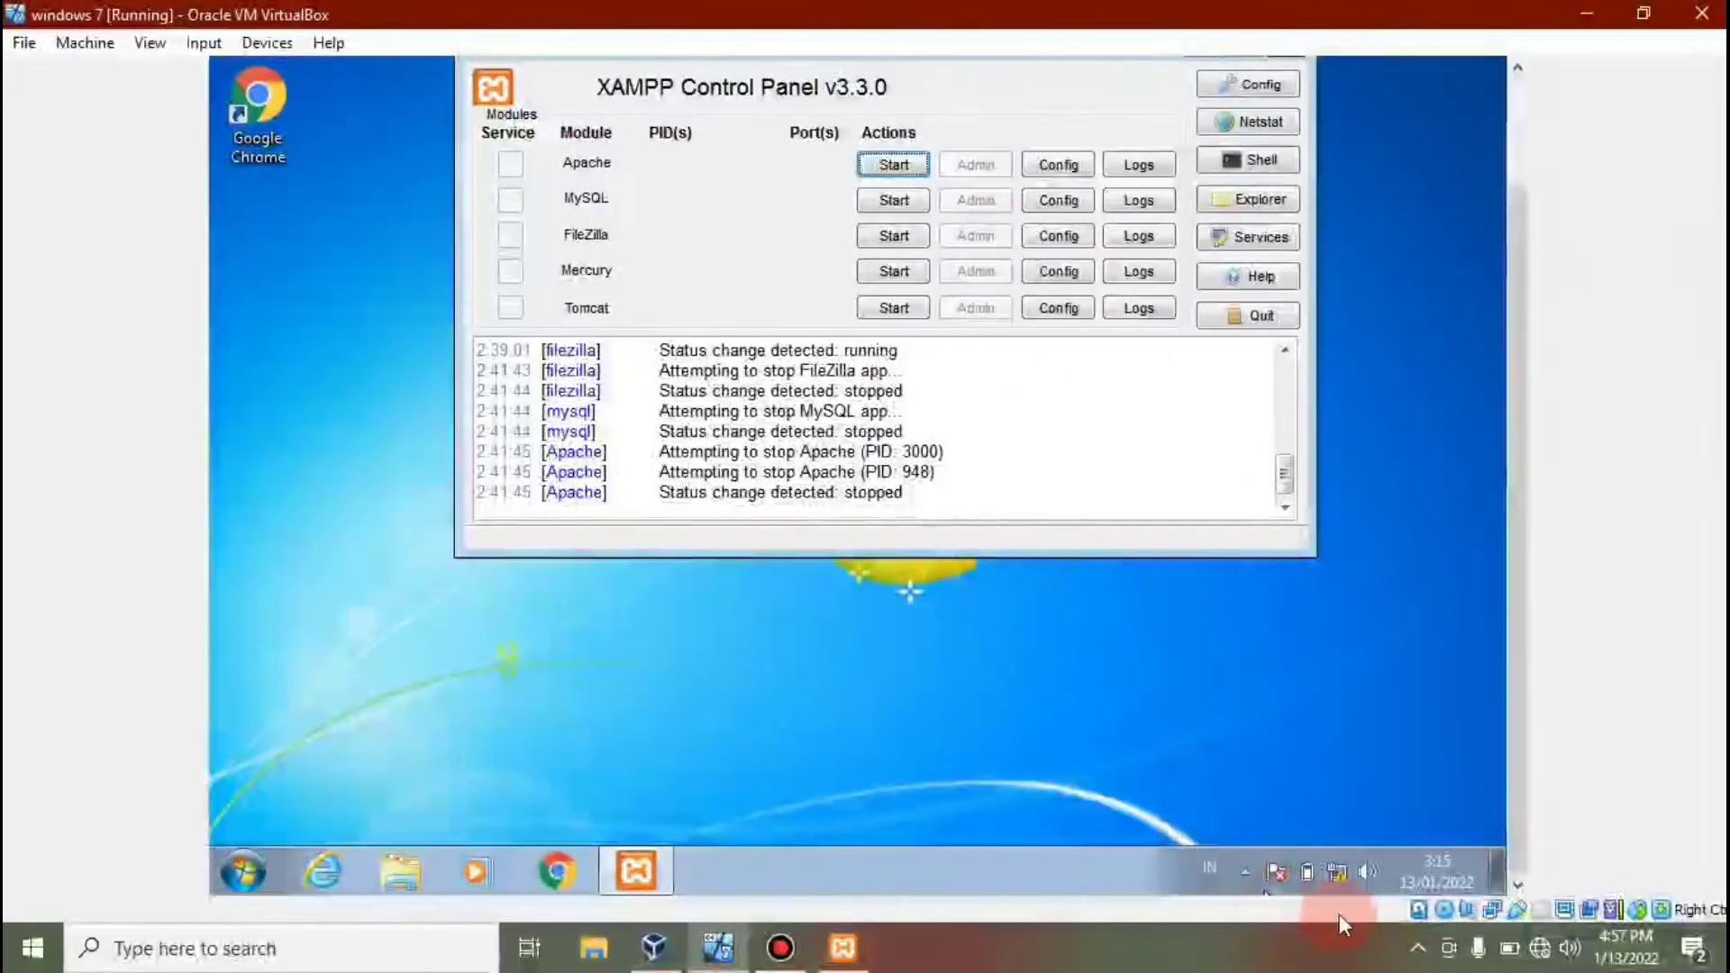
{"action": "mouse_move", "coordinate": [1343, 868]}
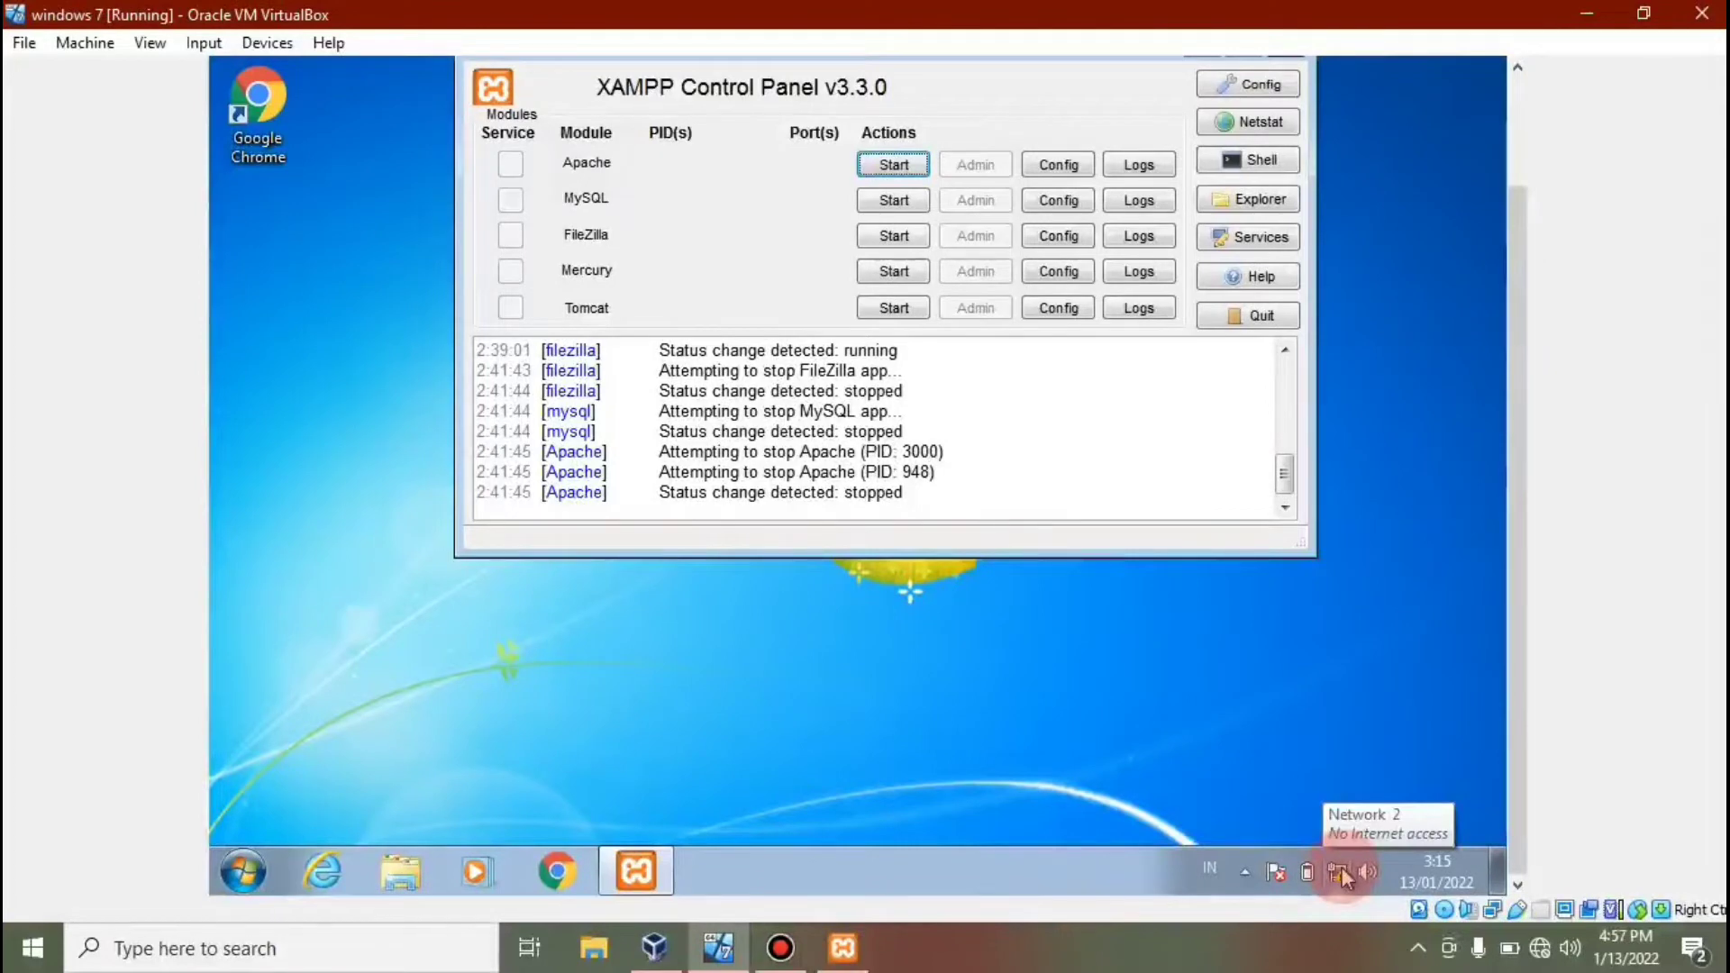
{"action": "right_click", "coordinate": [1342, 867]}
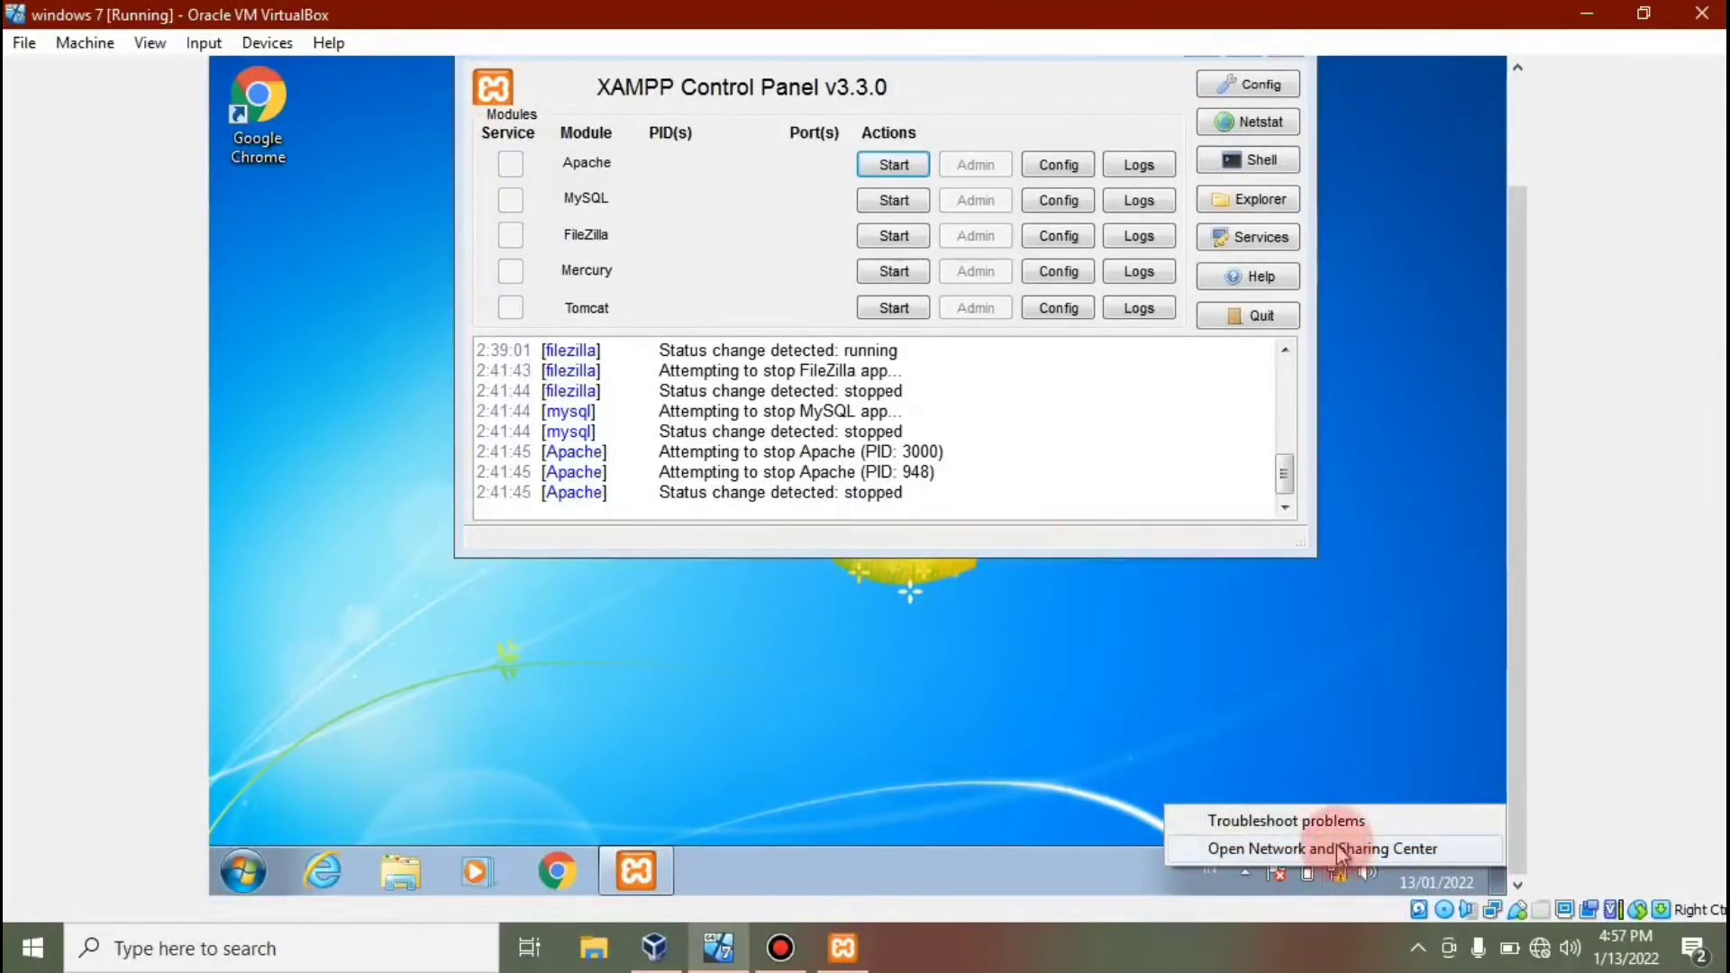
{"action": "left_click", "coordinate": [1339, 851]}
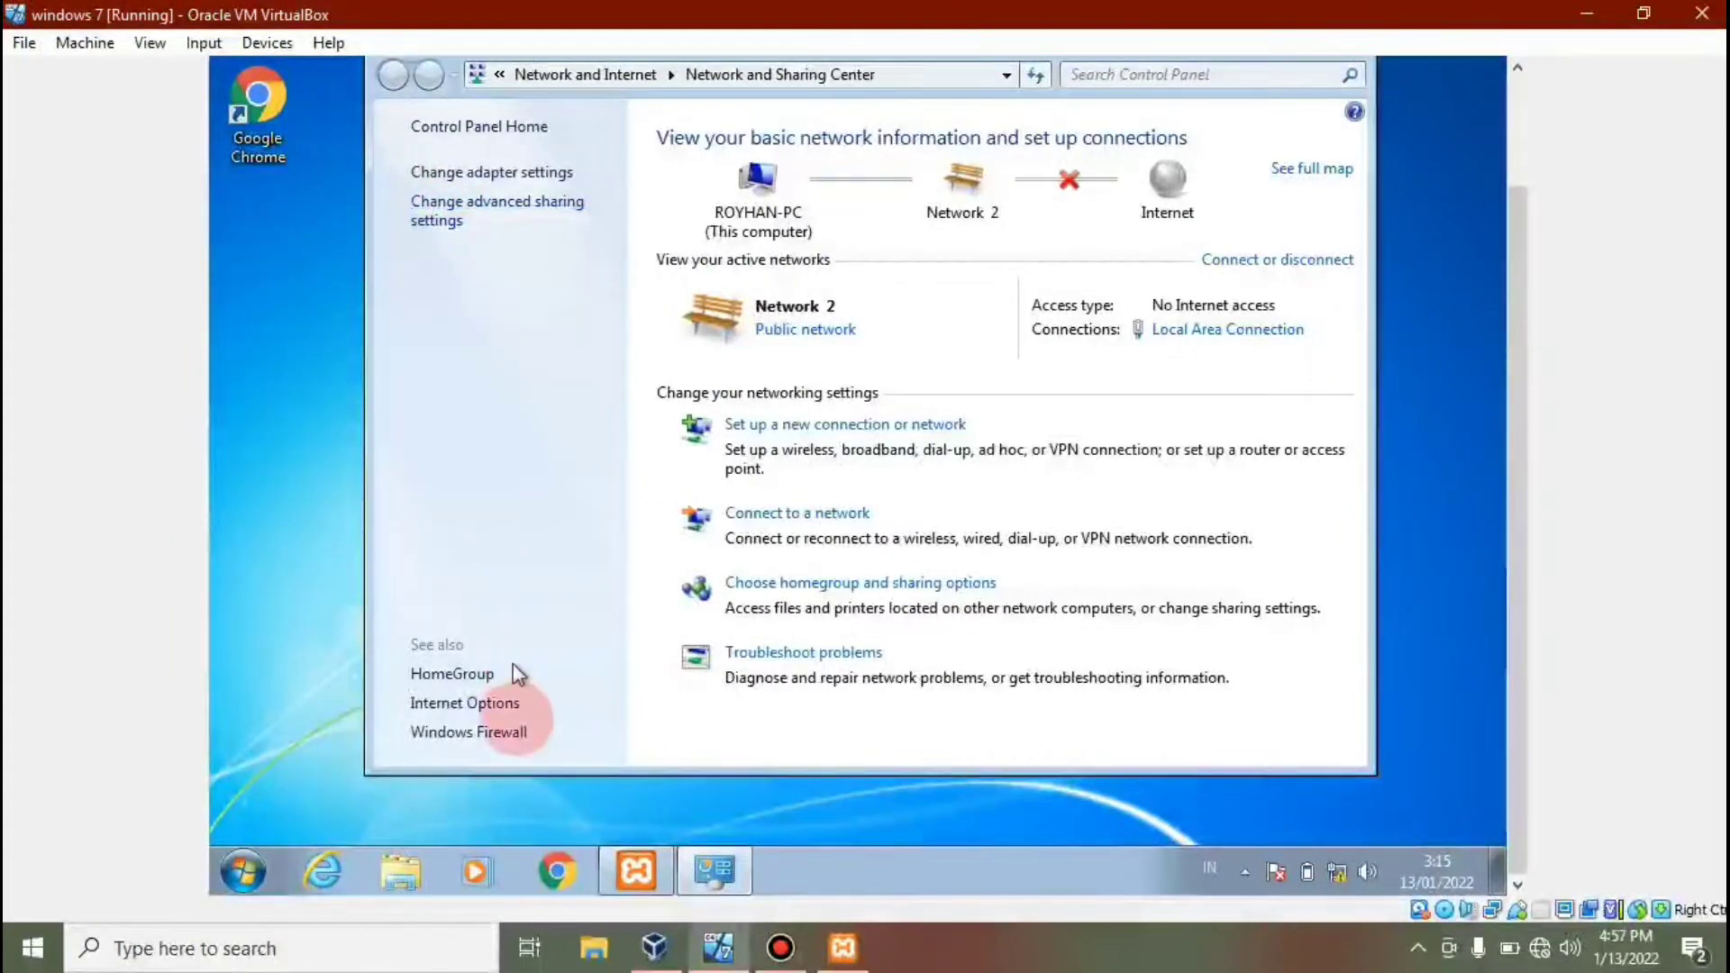
Turn off Windows Firewall for home/work and public networks in the guest.
{"action": "left_click", "coordinate": [510, 732]}
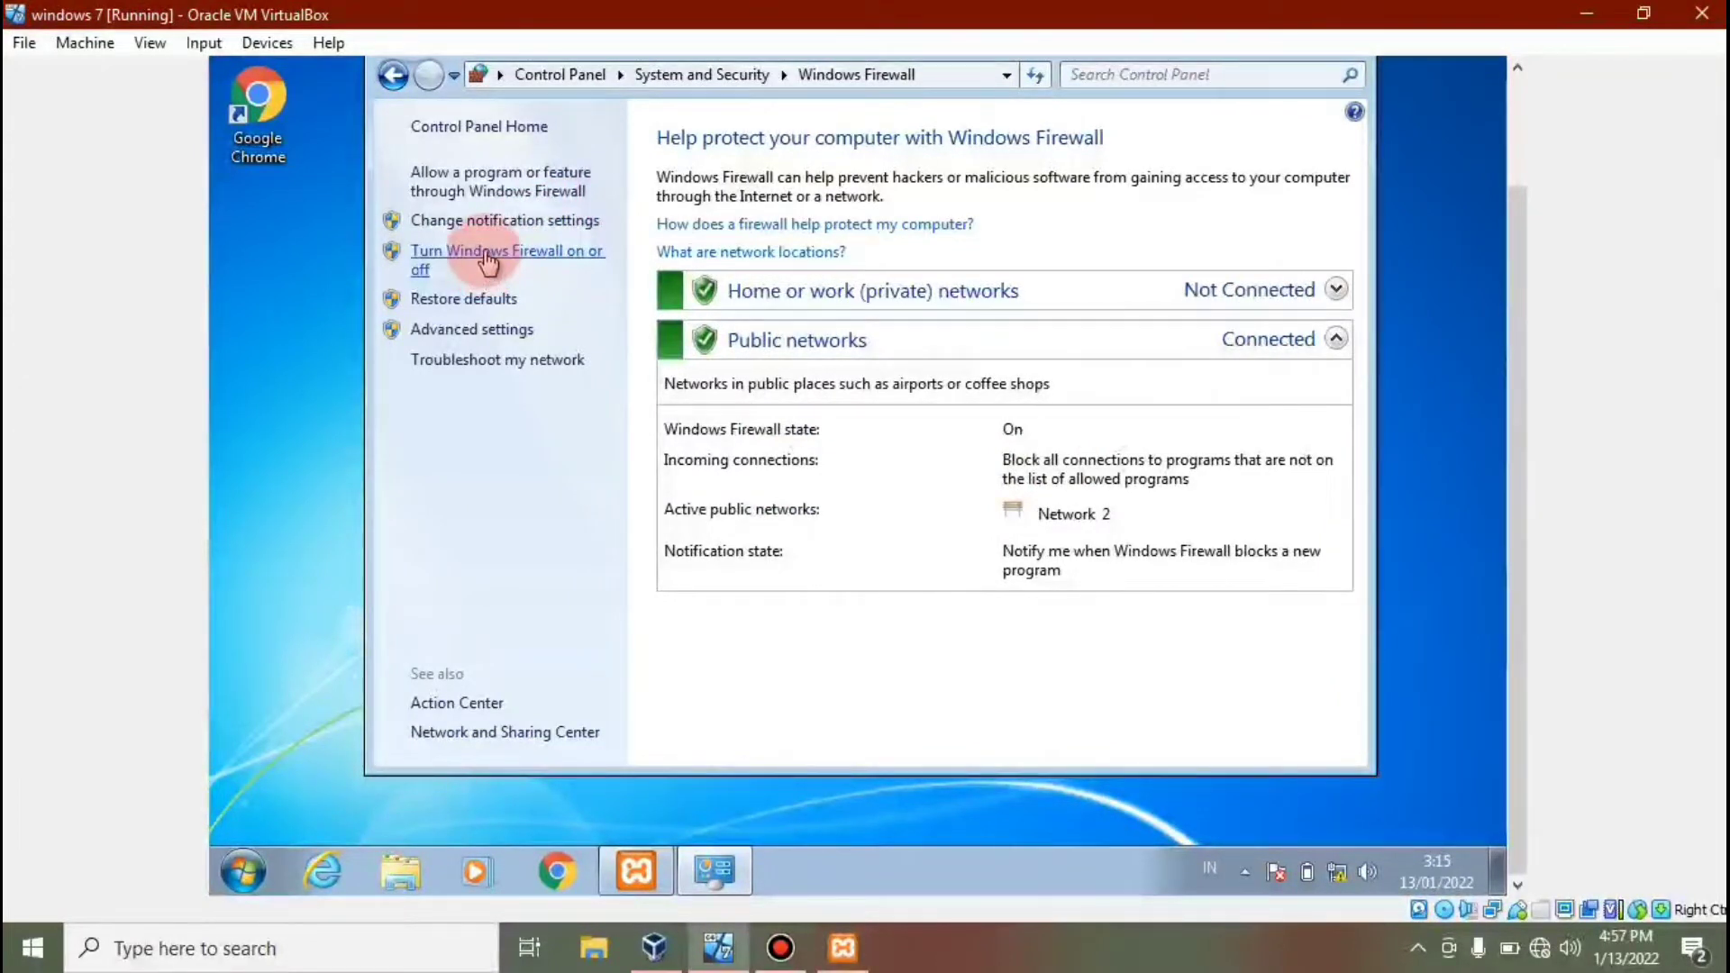
{"action": "left_click", "coordinate": [538, 253]}
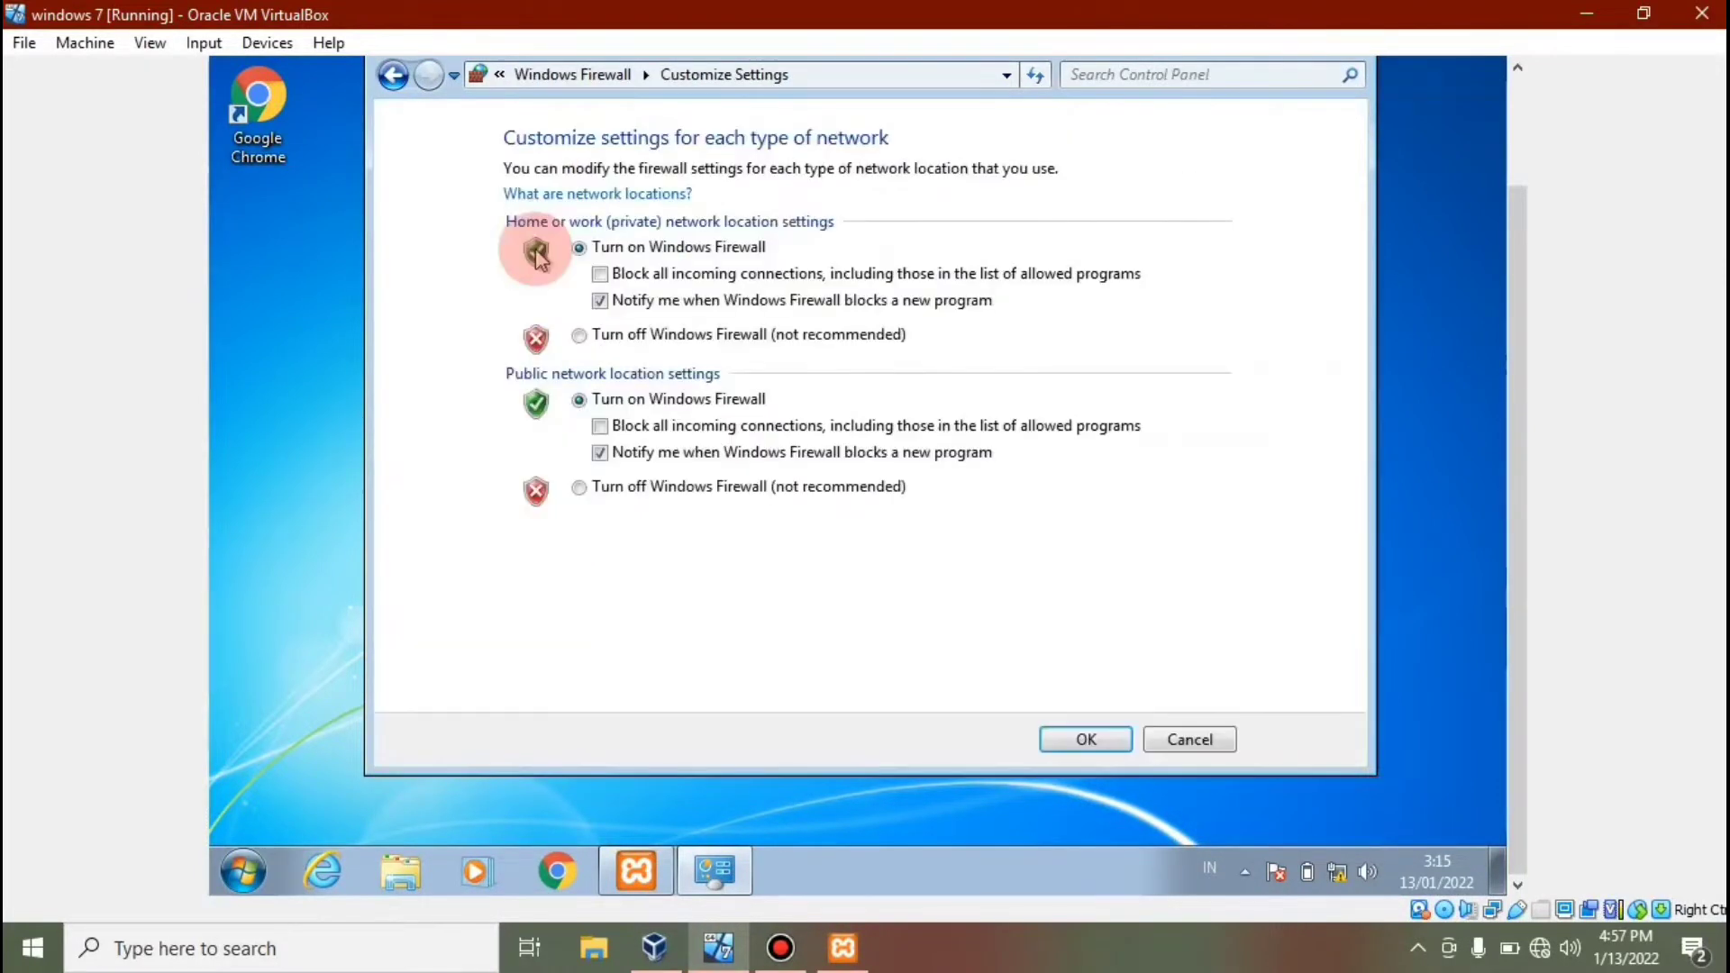
{"action": "left_click", "coordinate": [613, 340]}
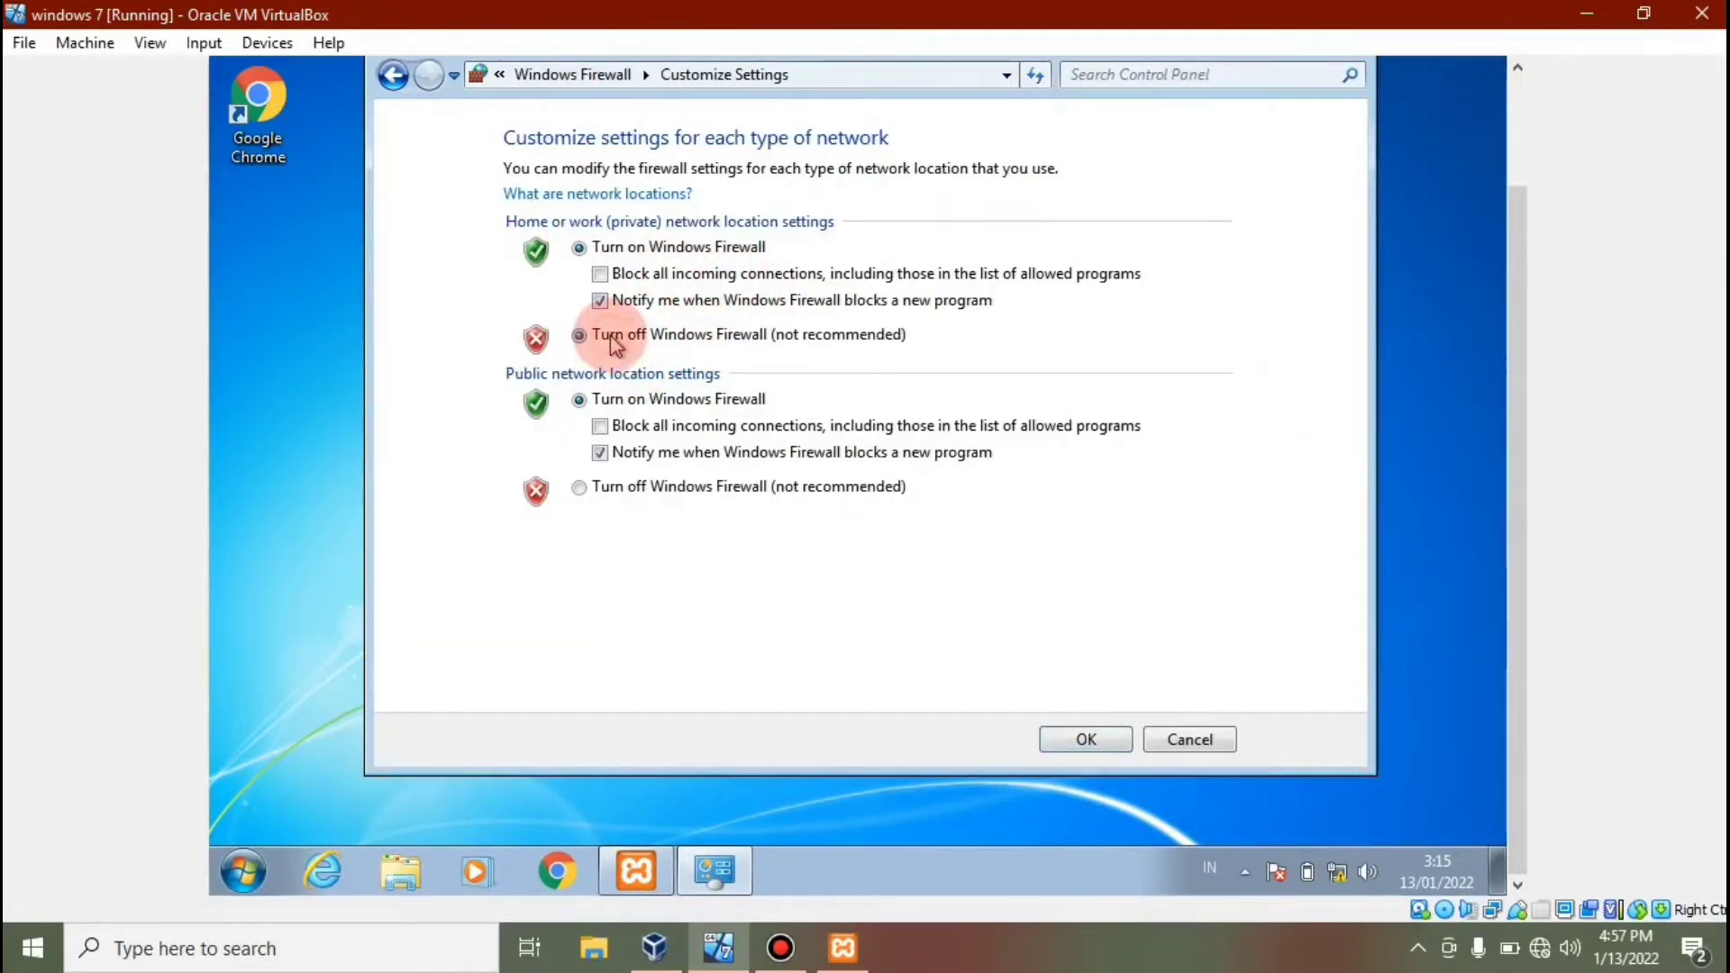
{"action": "left_click", "coordinate": [581, 490]}
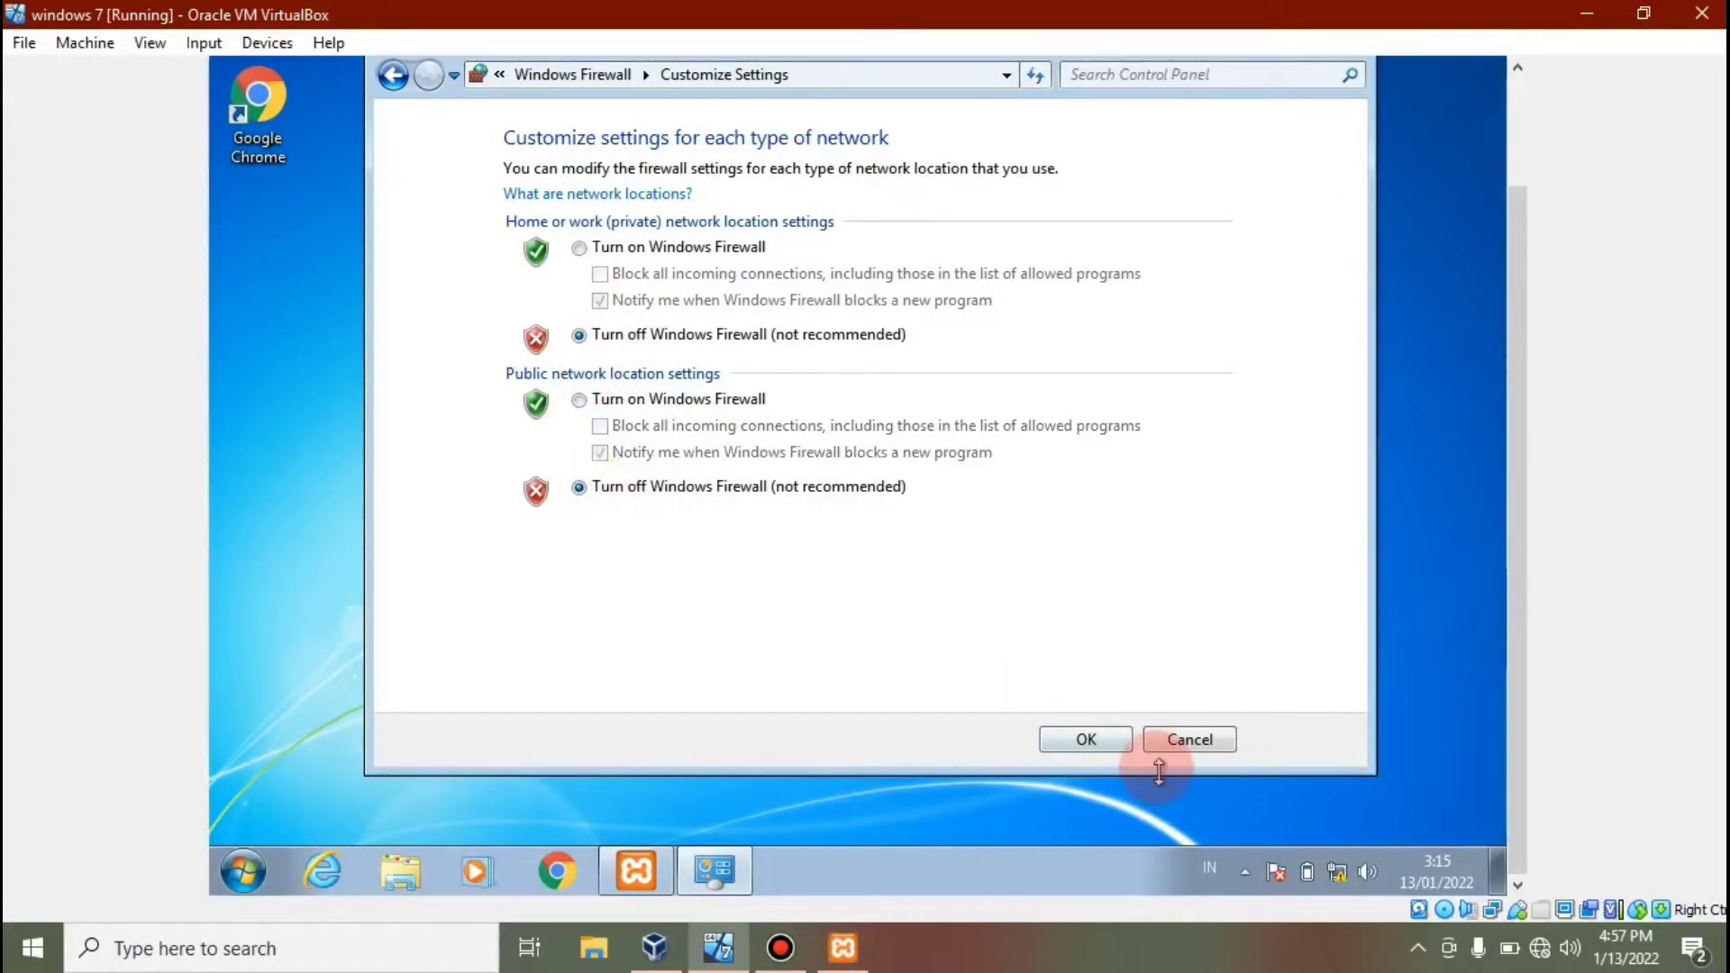
{"action": "left_click", "coordinate": [1086, 744]}
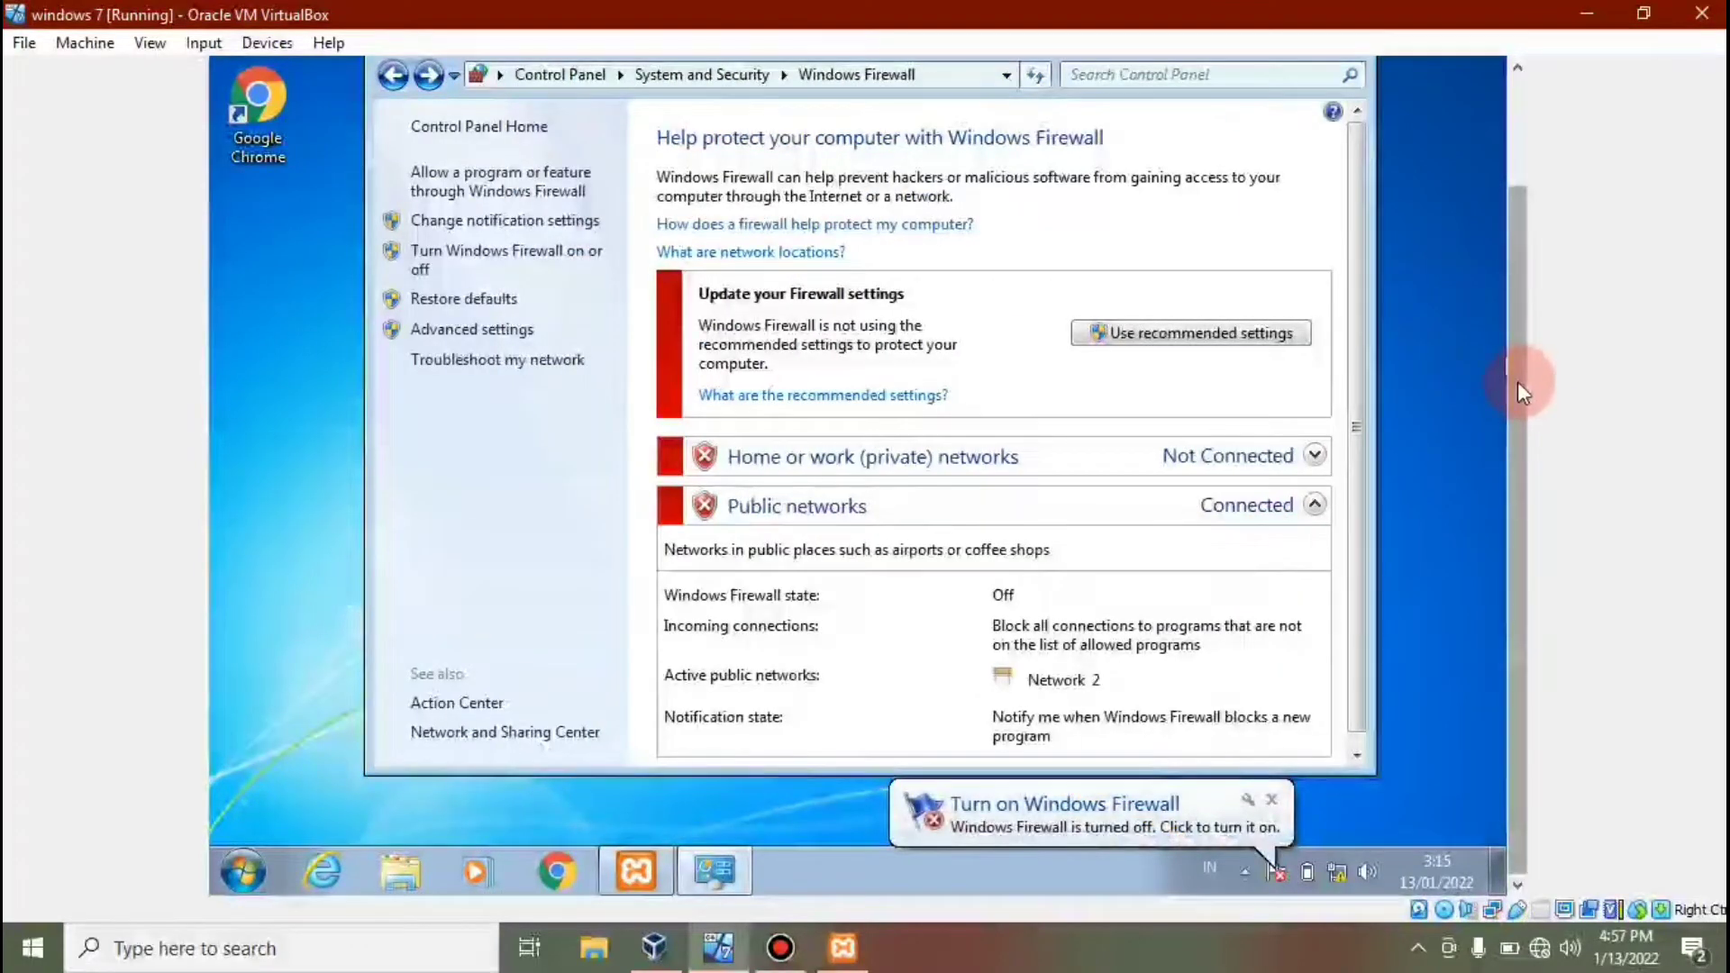
Close the guest's Windows Firewall window and minimize both VirtualBox windows.
{"action": "scroll", "coordinate": [1515, 344], "scroll_direction": "up", "scroll_amount": 2}
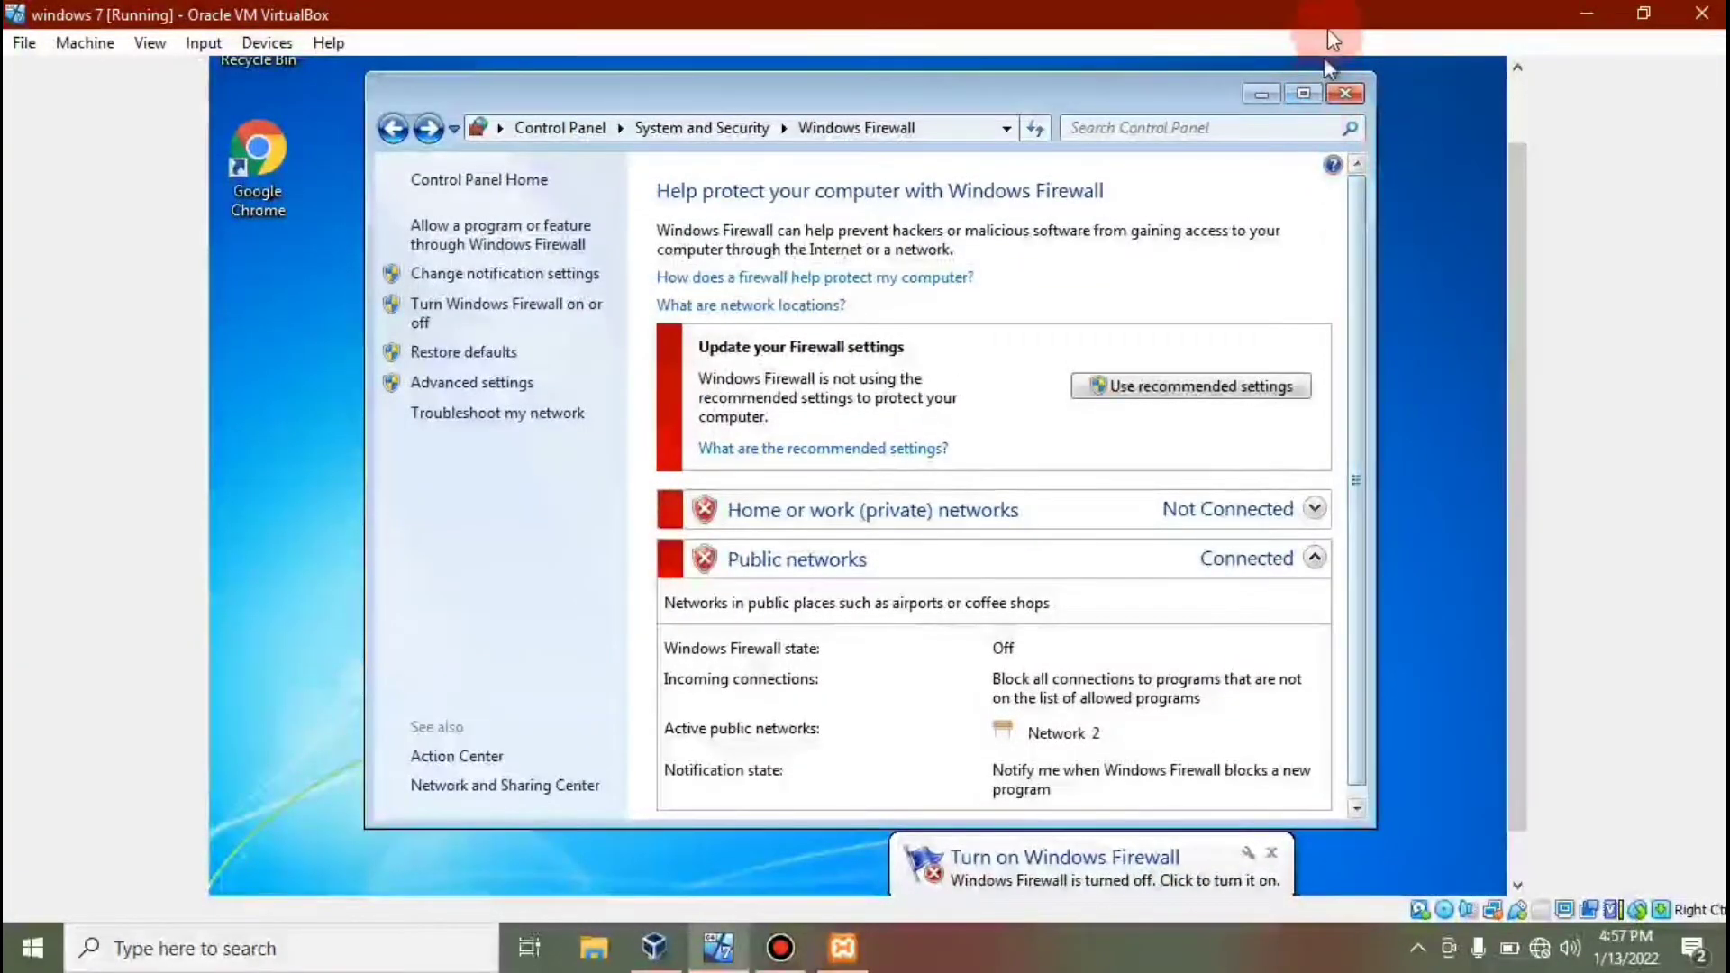
{"action": "left_click", "coordinate": [1349, 94]}
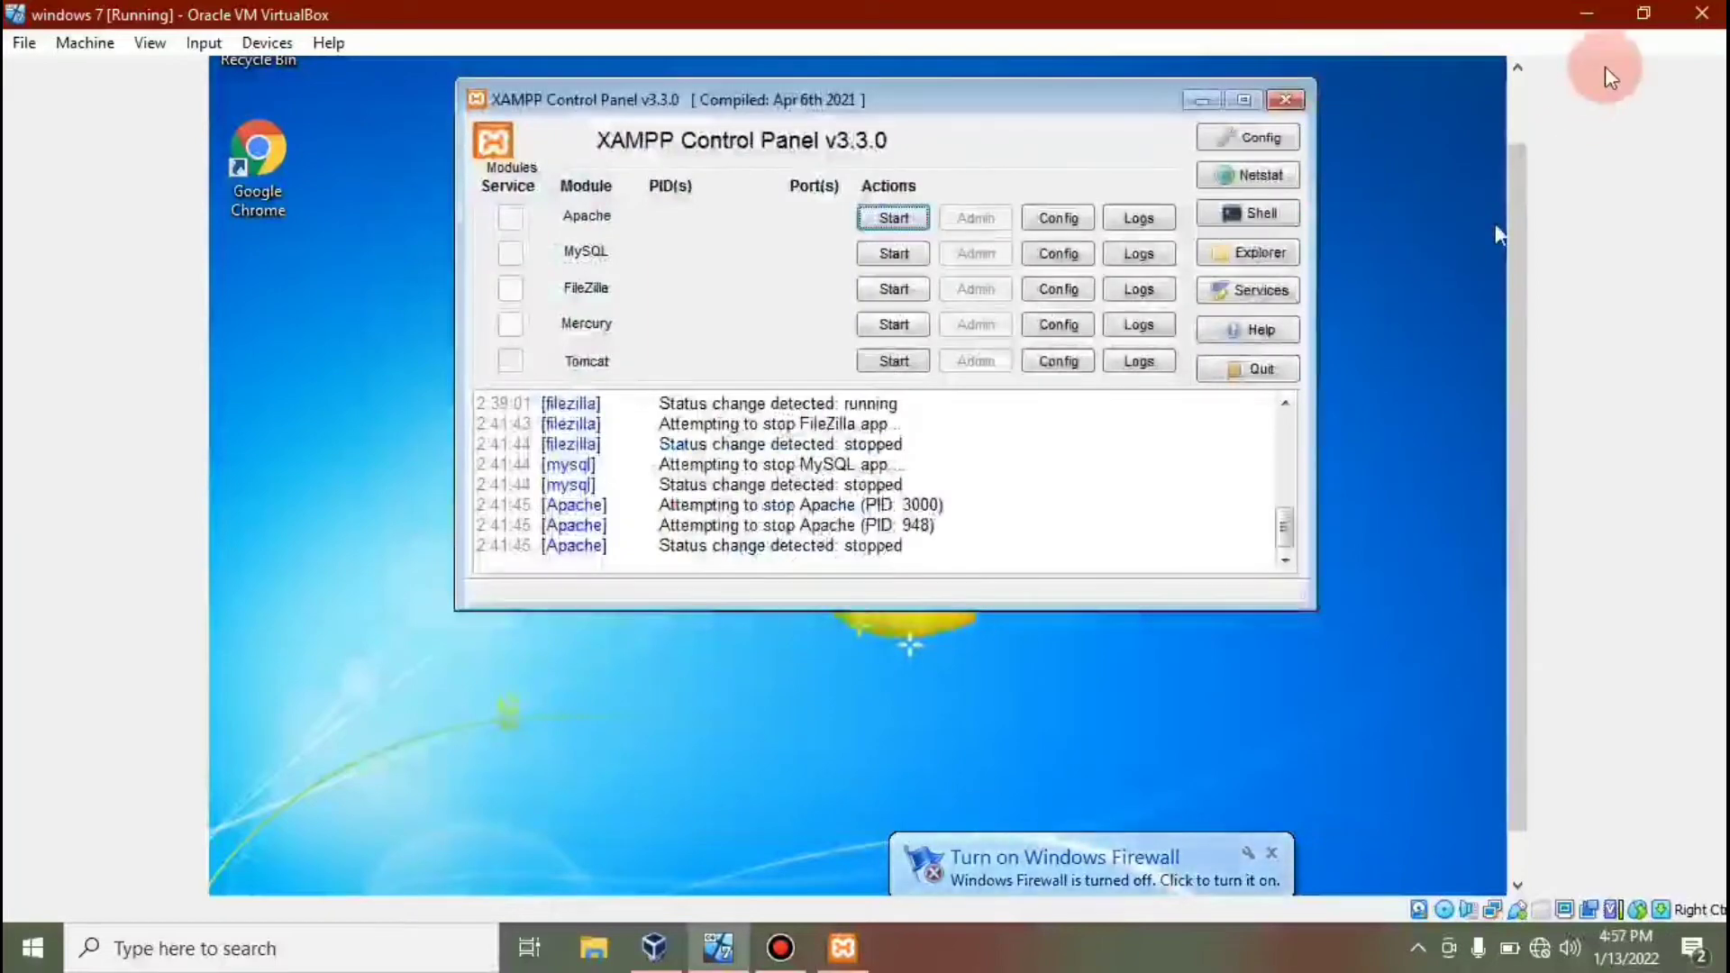
{"action": "left_click", "coordinate": [1590, 23]}
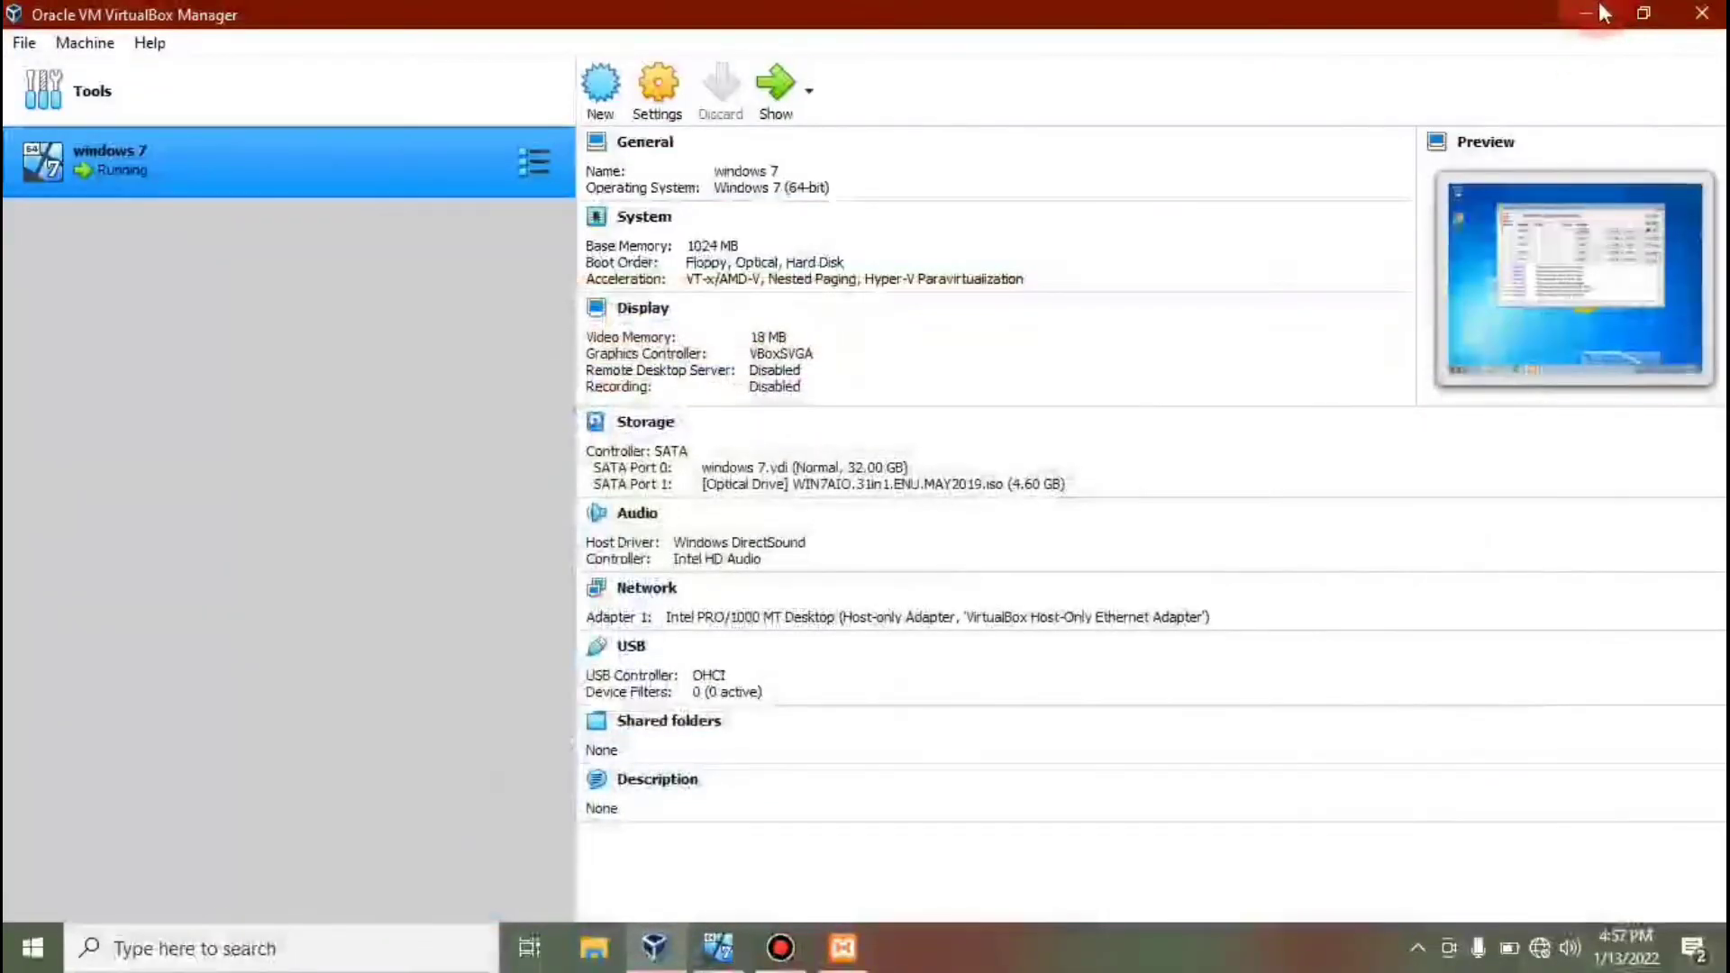
{"action": "left_click", "coordinate": [1589, 14]}
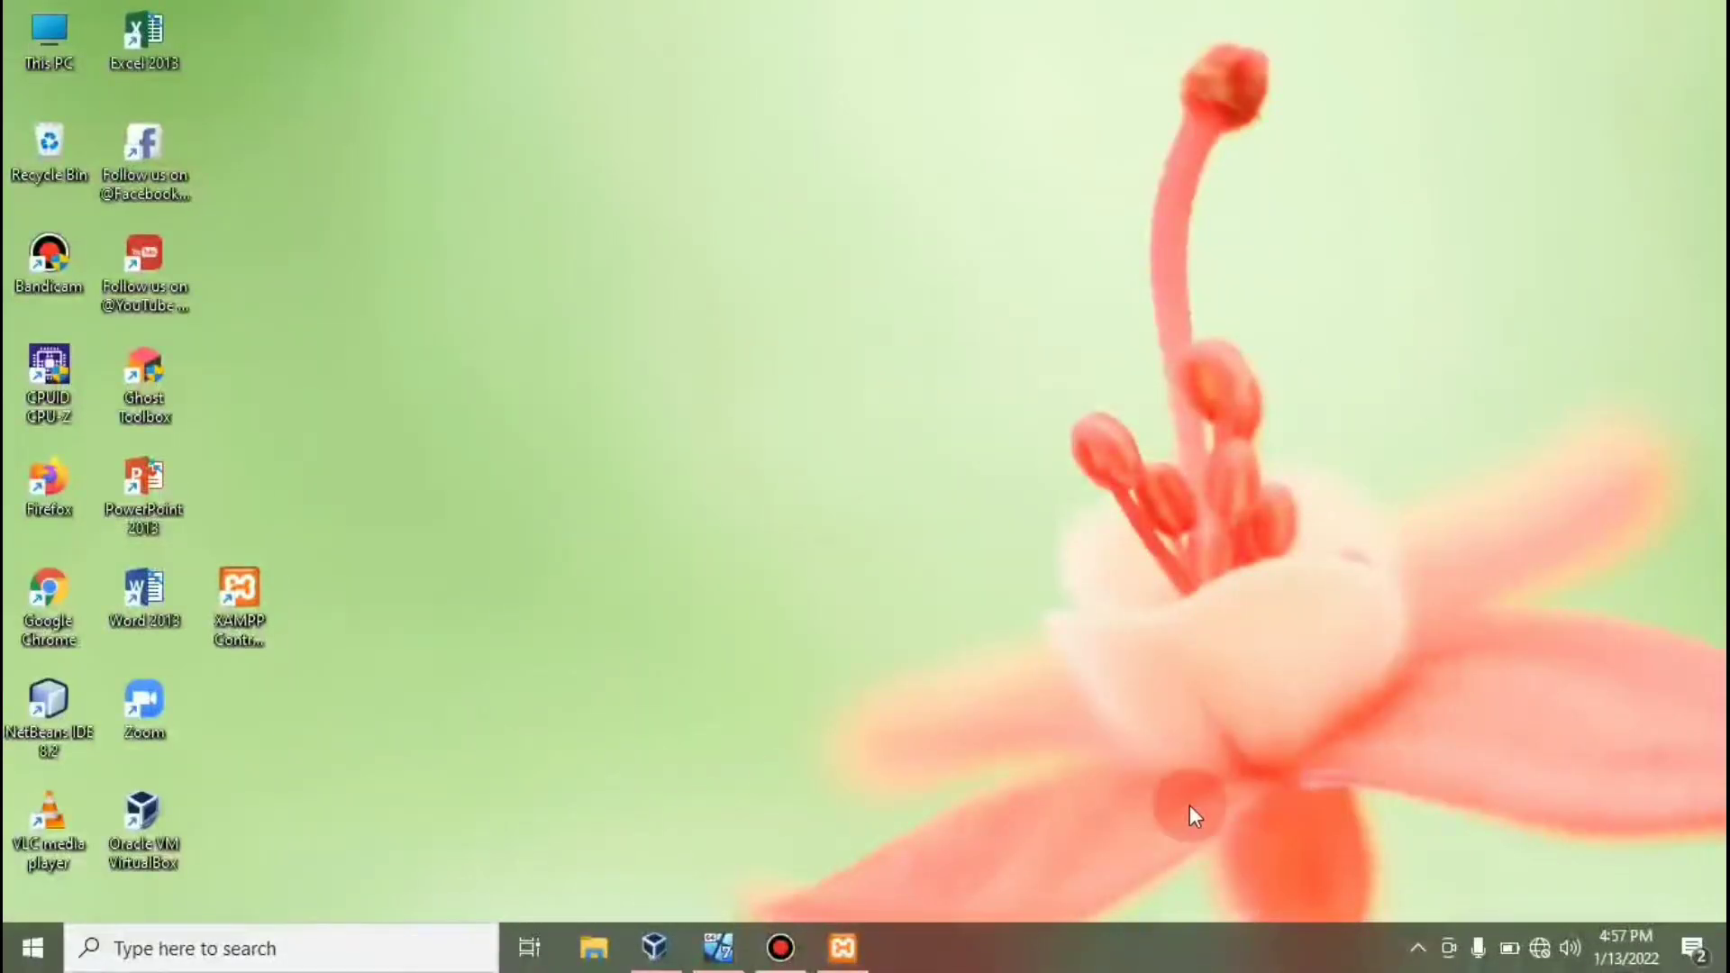
Open the host's network adapter list and select VirtualBox Host-Only Network.
{"action": "right_click", "coordinate": [1544, 948]}
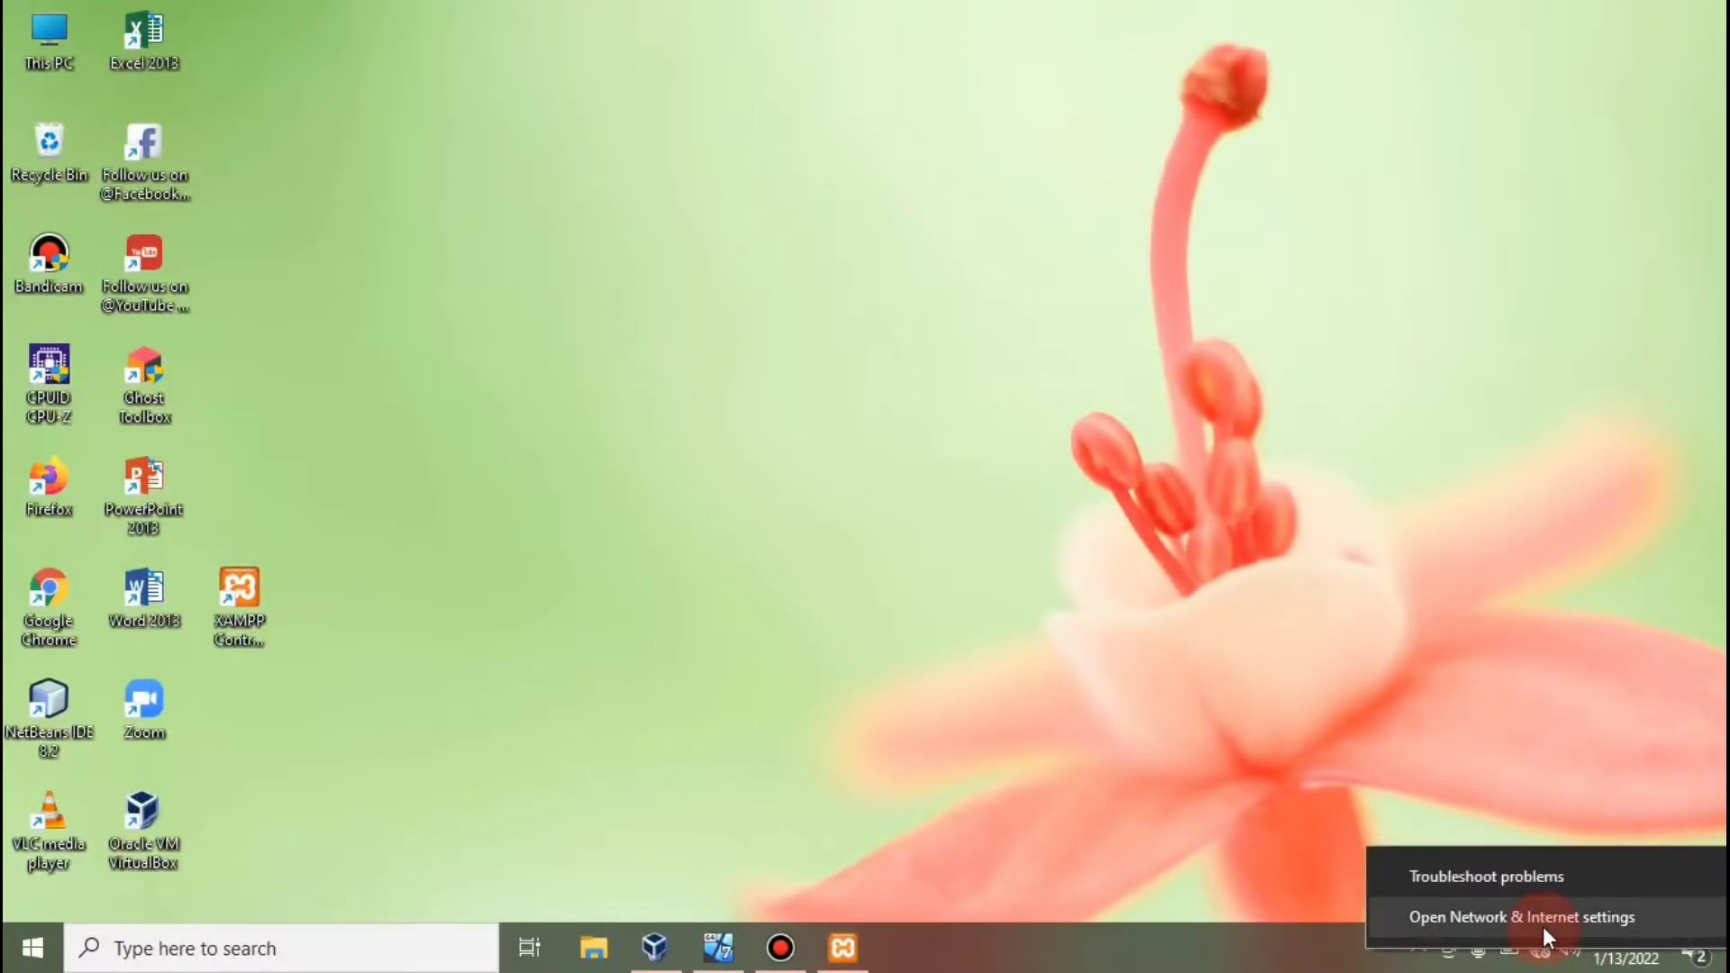
{"action": "left_click", "coordinate": [1542, 926]}
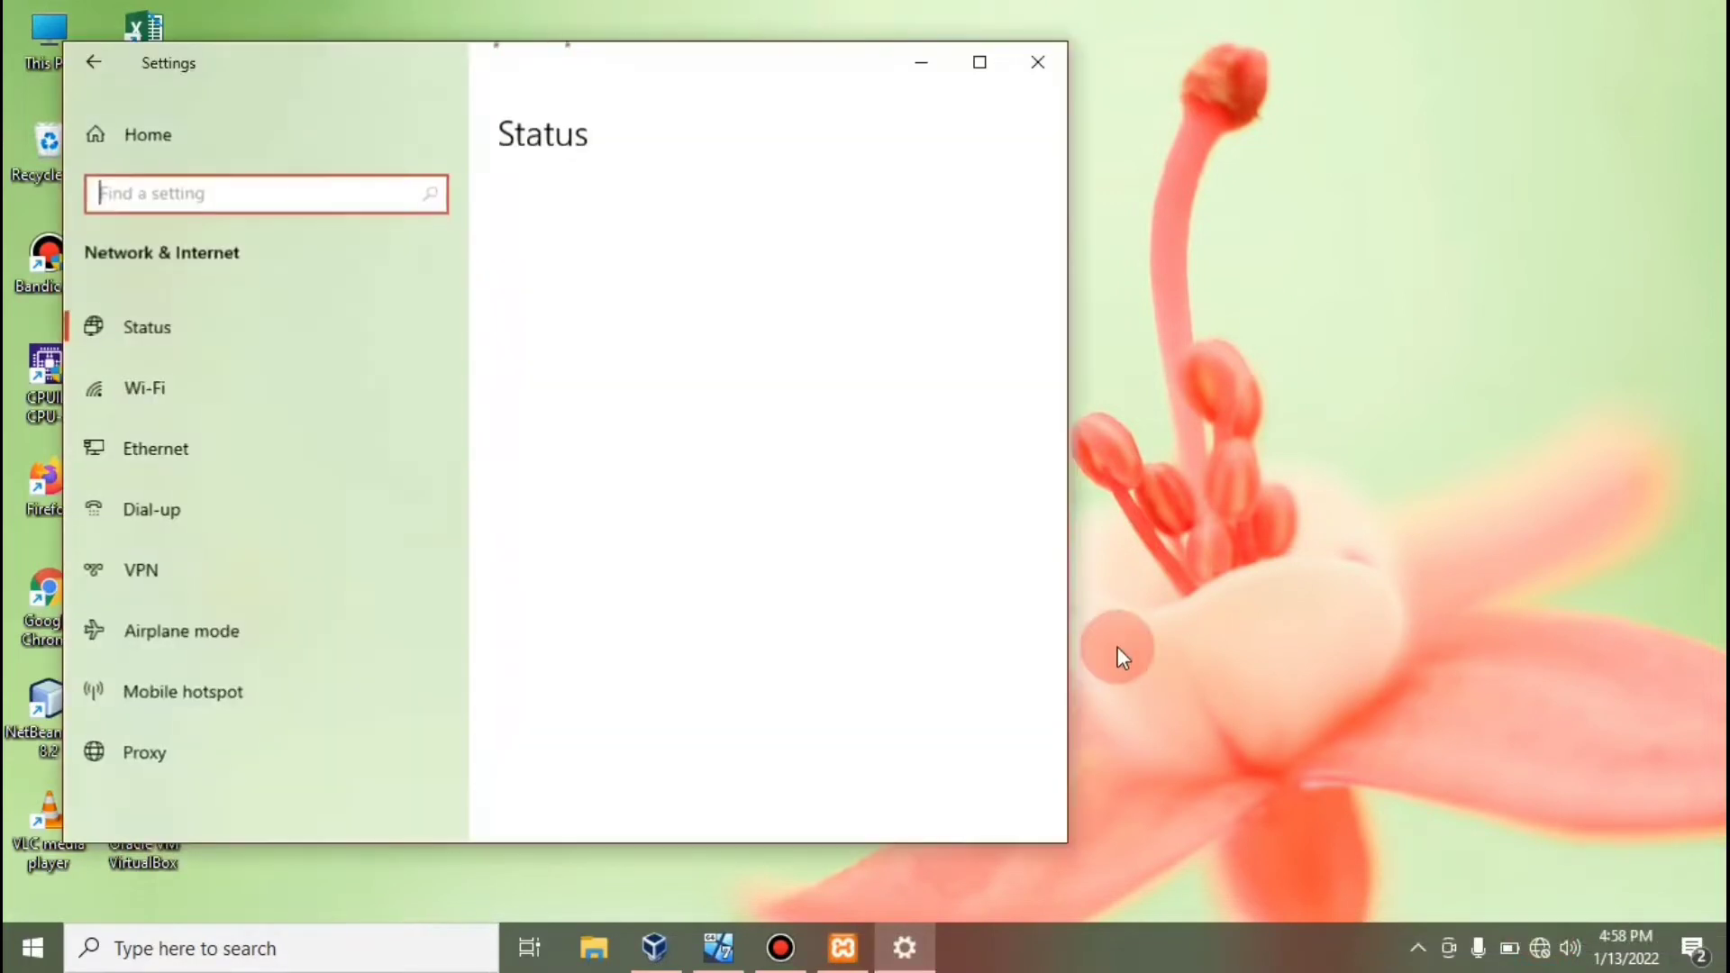
{"action": "left_click", "coordinate": [149, 459]}
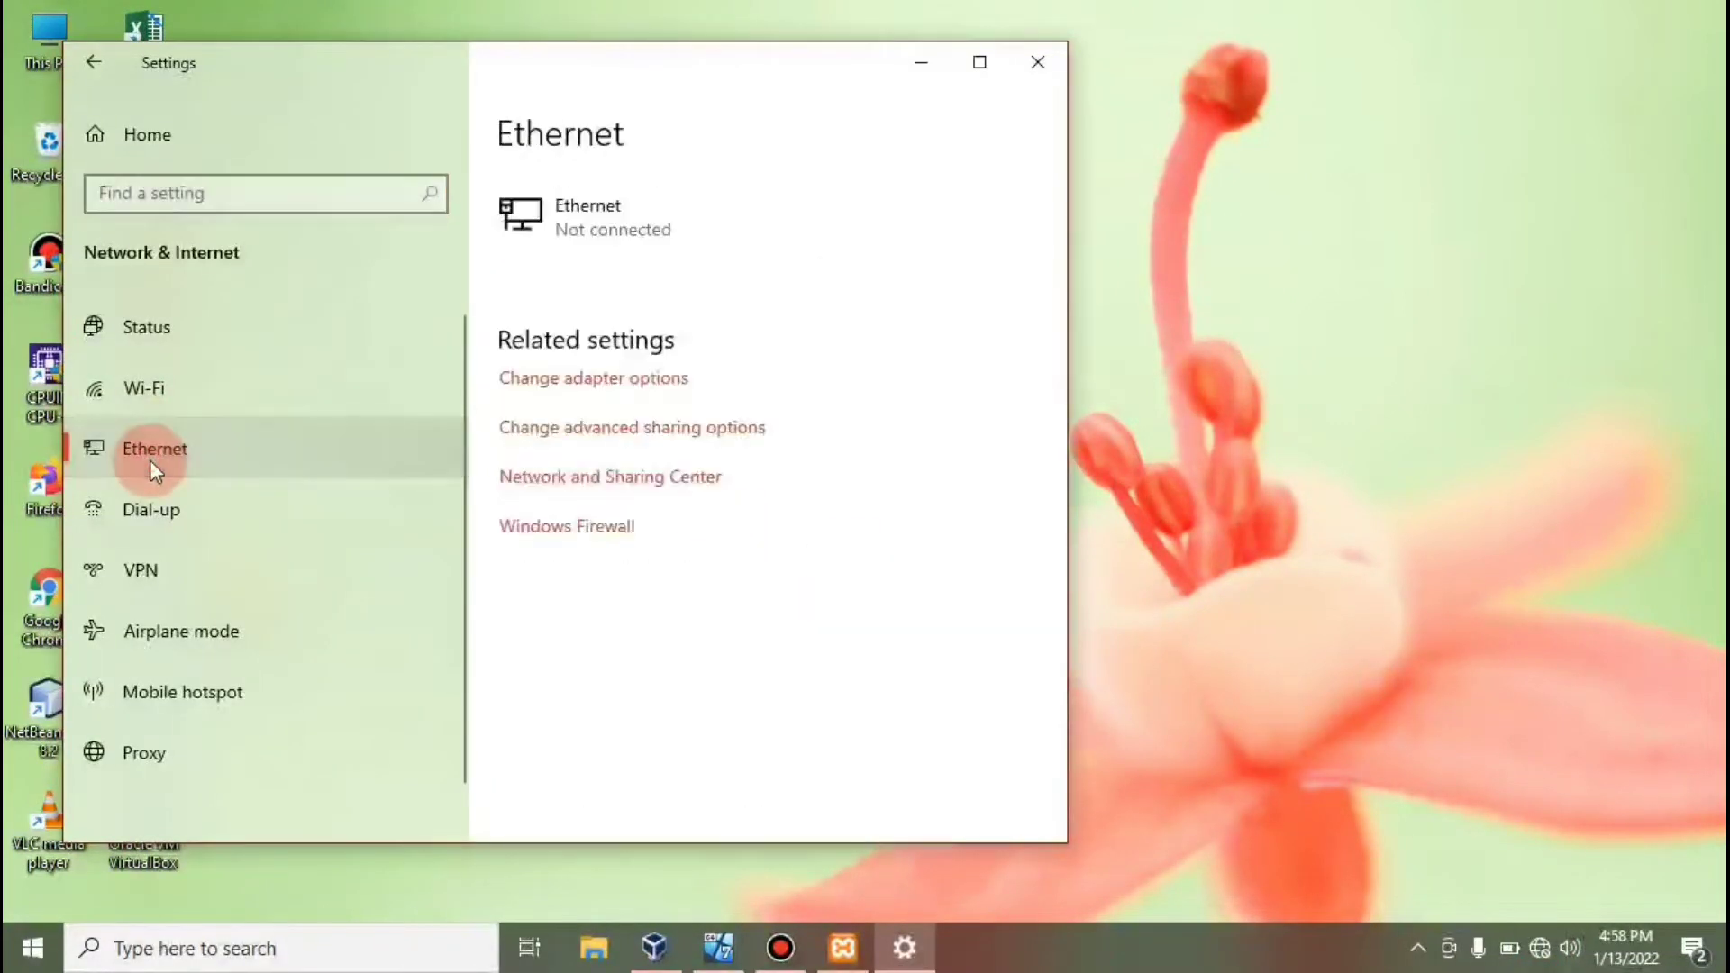
{"action": "left_click", "coordinate": [580, 381]}
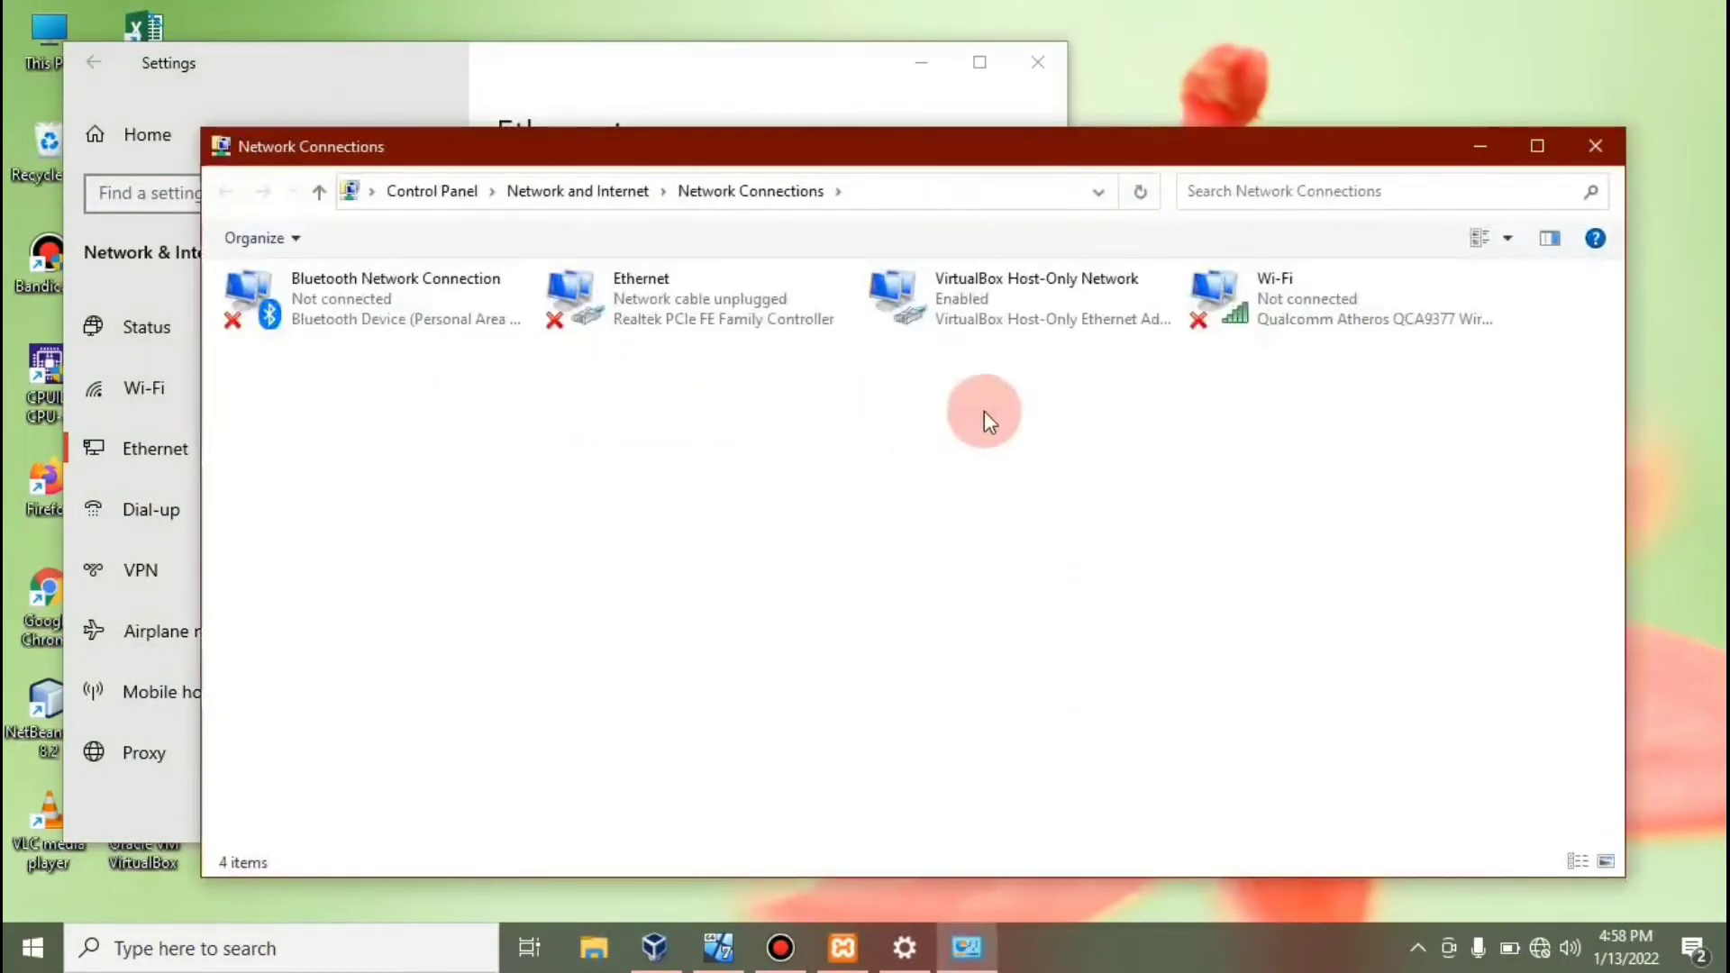
{"action": "left_click", "coordinate": [1056, 300]}
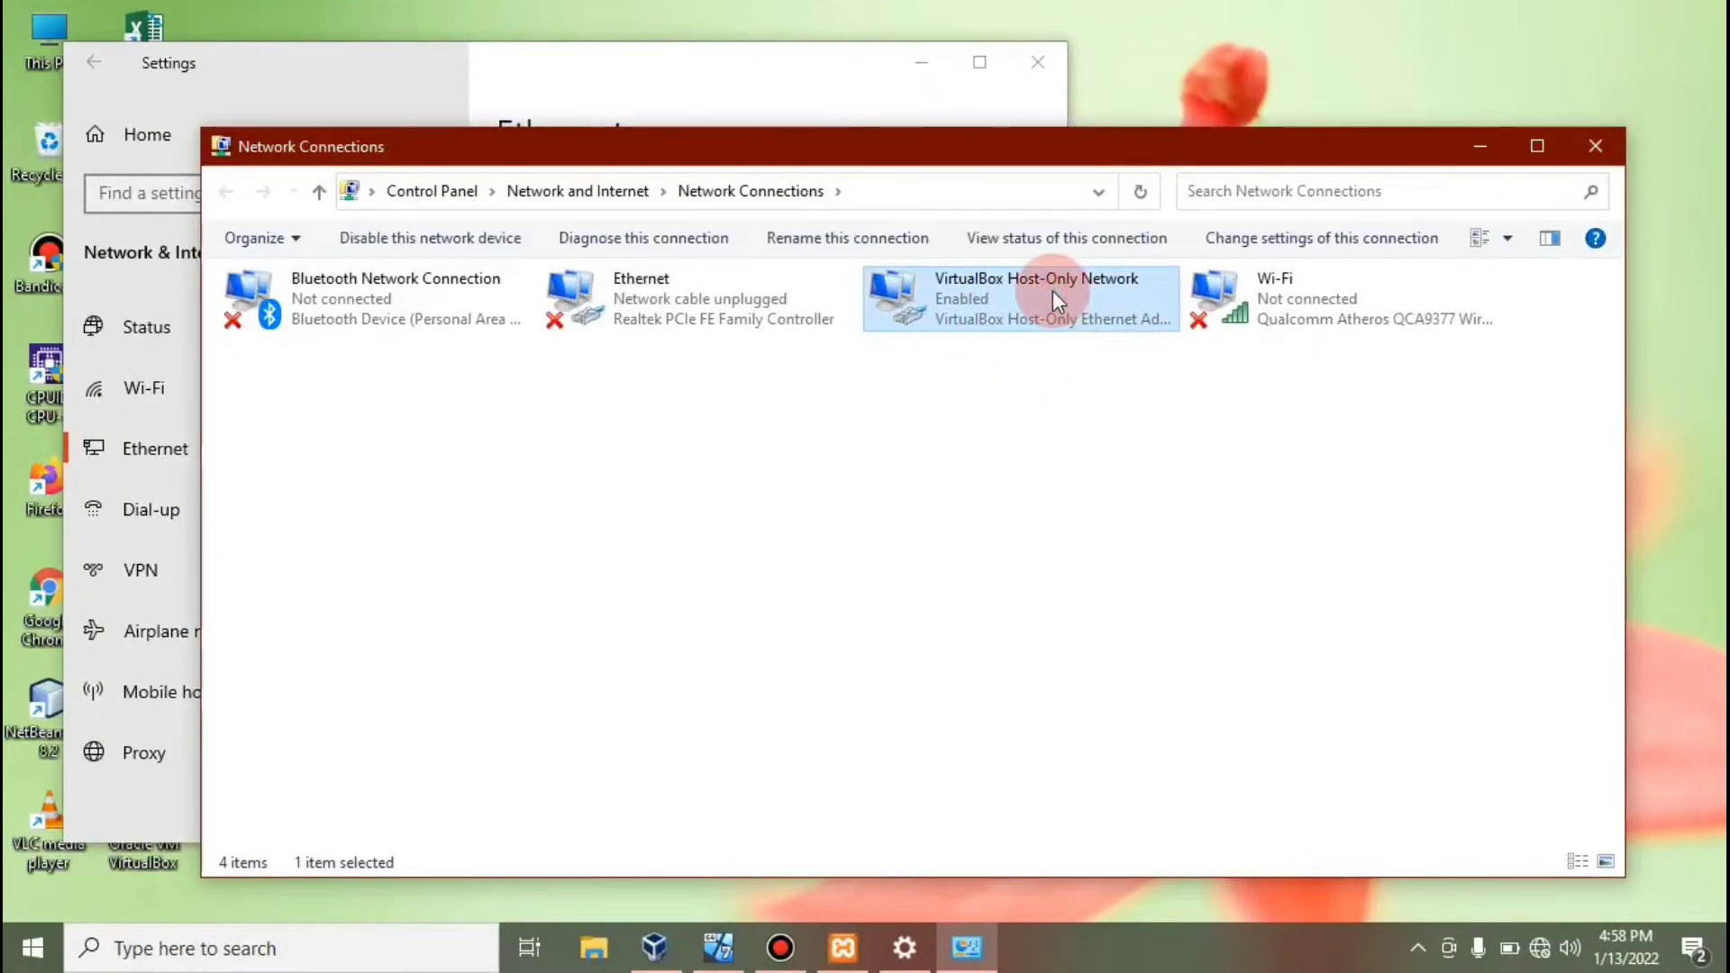
Verify the host-only adapter's IPv4 is static 192.168.10.10, mask 255.255.255.0, then close its properties.
{"action": "right_click", "coordinate": [1053, 294]}
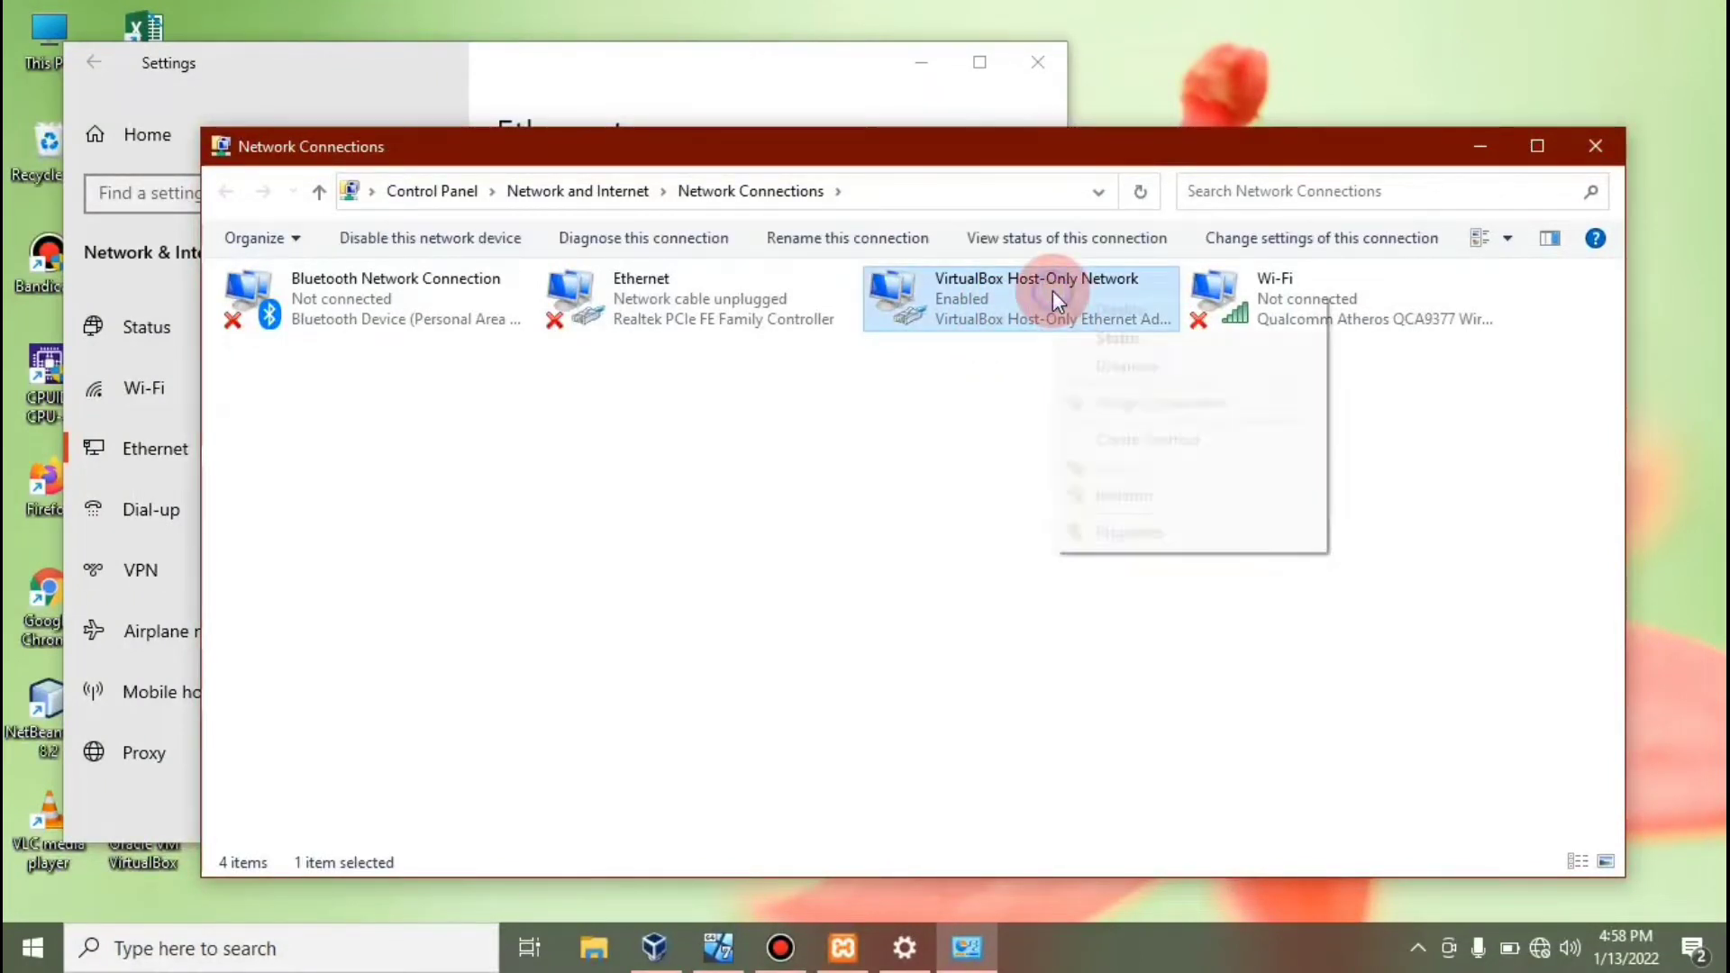
{"action": "left_click", "coordinate": [1132, 530]}
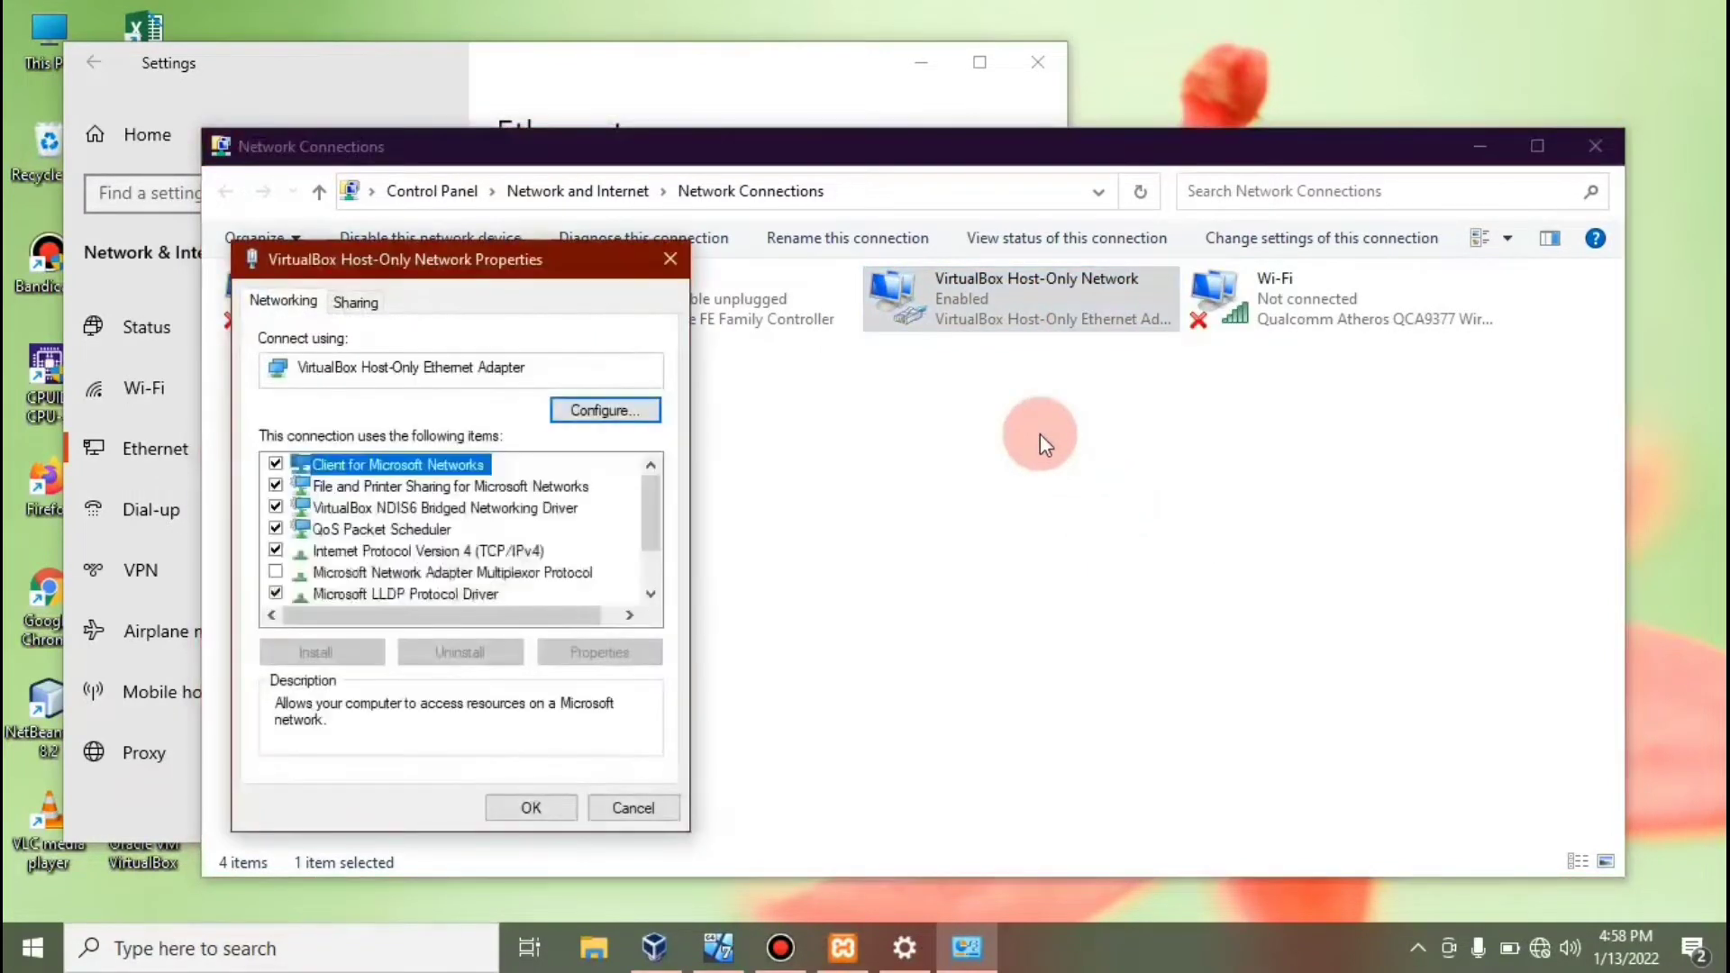
{"action": "left_click", "coordinate": [467, 550]}
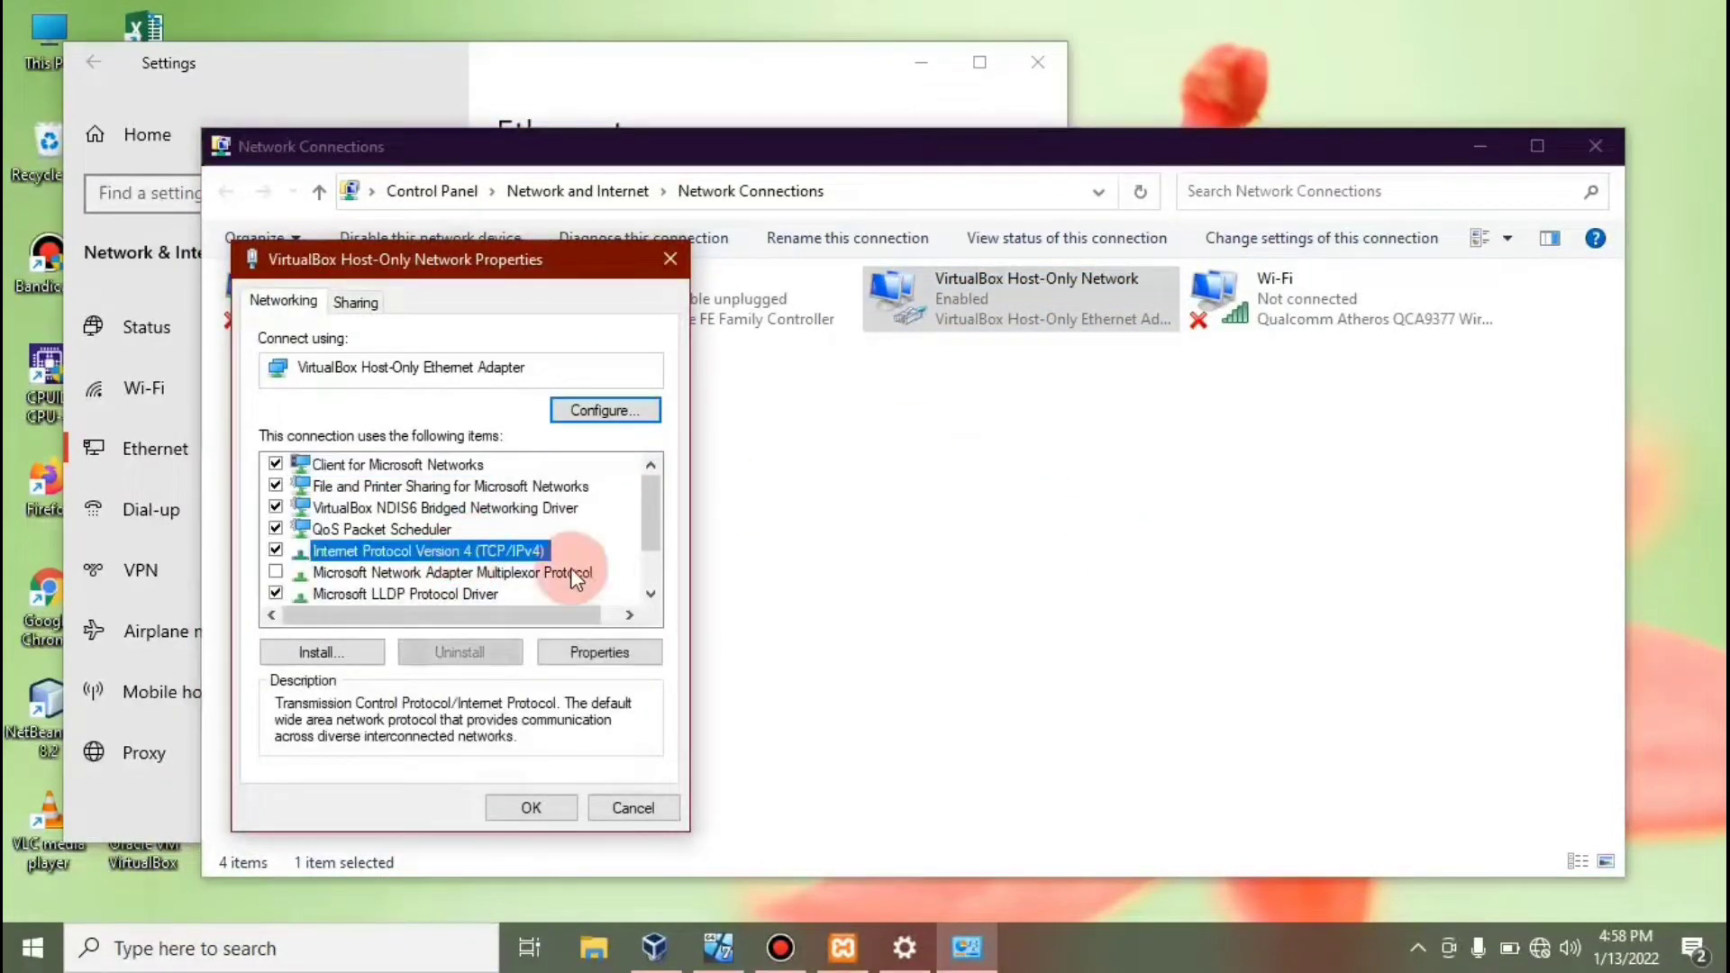
{"action": "left_click", "coordinate": [600, 653]}
{"action": "left_click", "coordinate": [640, 566]}
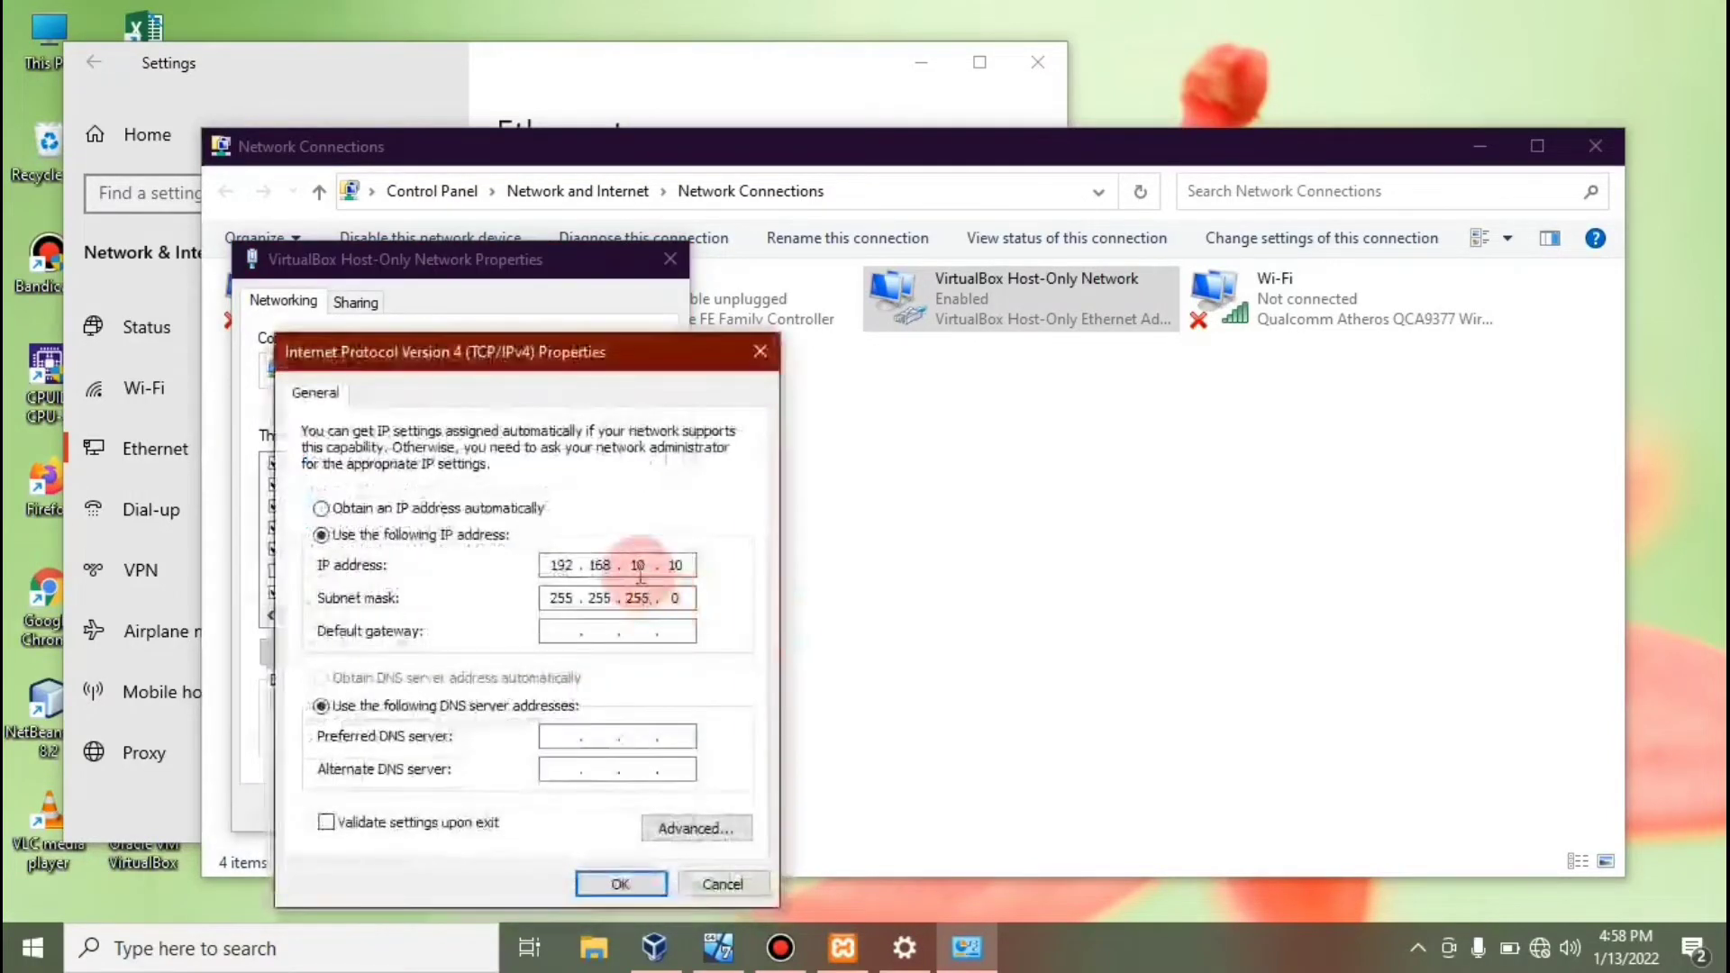
{"action": "left_click", "coordinate": [557, 567]}
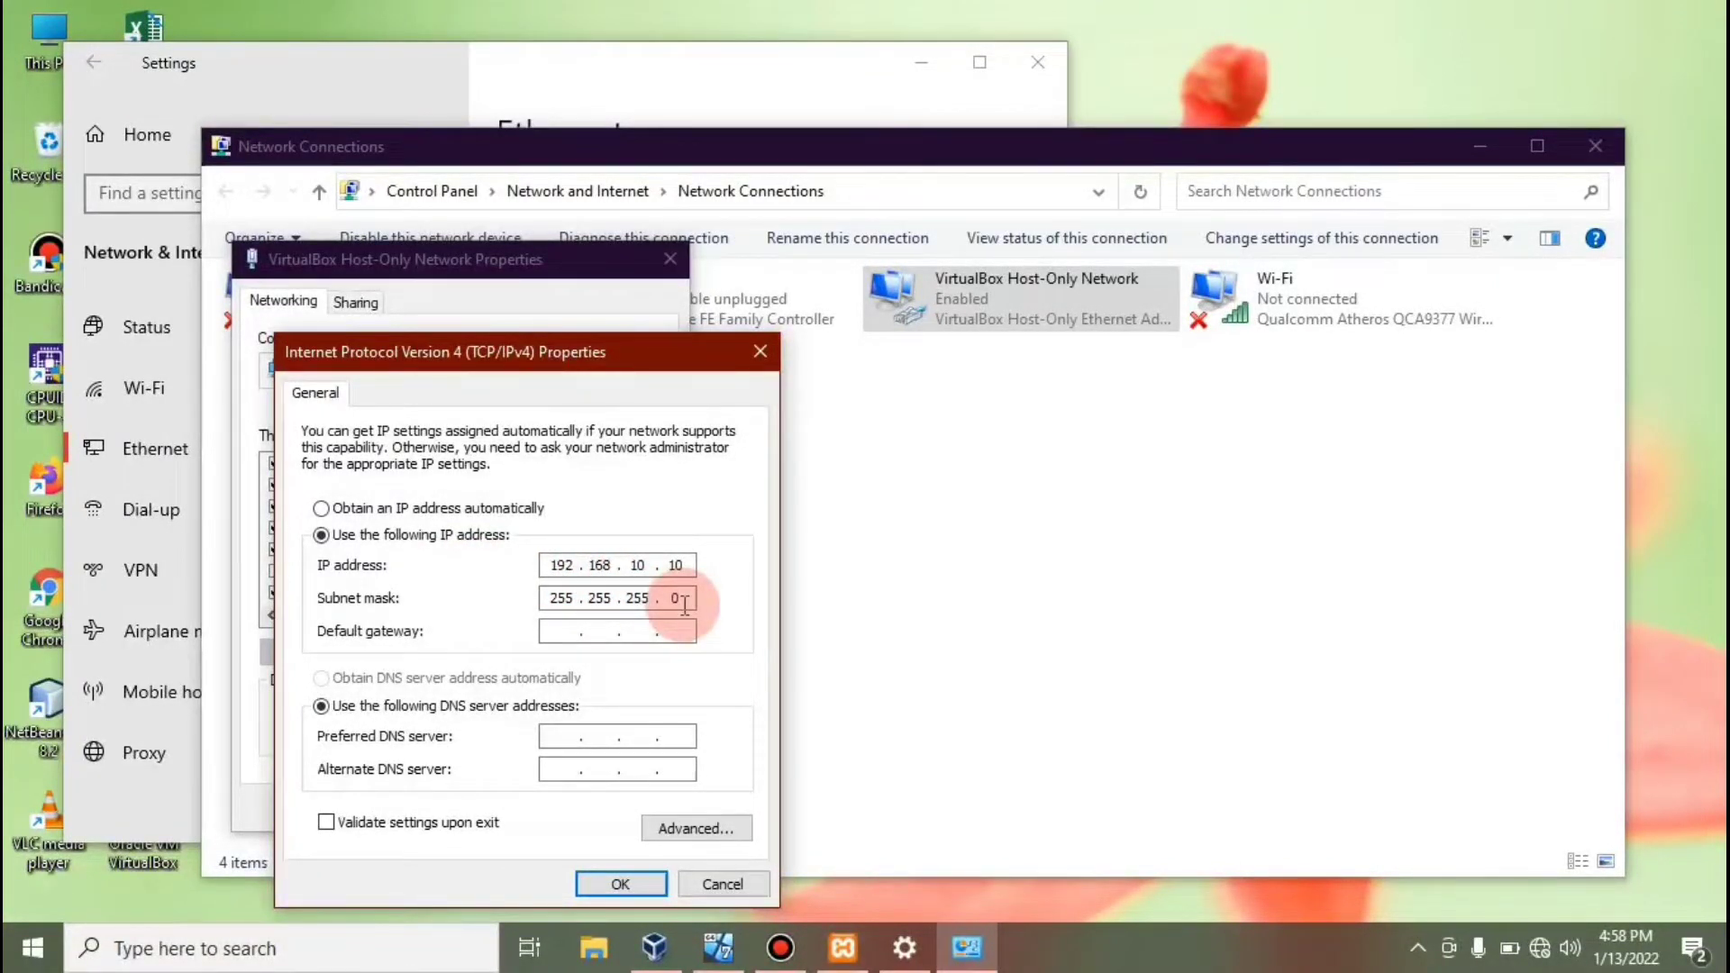
{"action": "left_click", "coordinate": [620, 884]}
{"action": "left_click", "coordinate": [526, 807]}
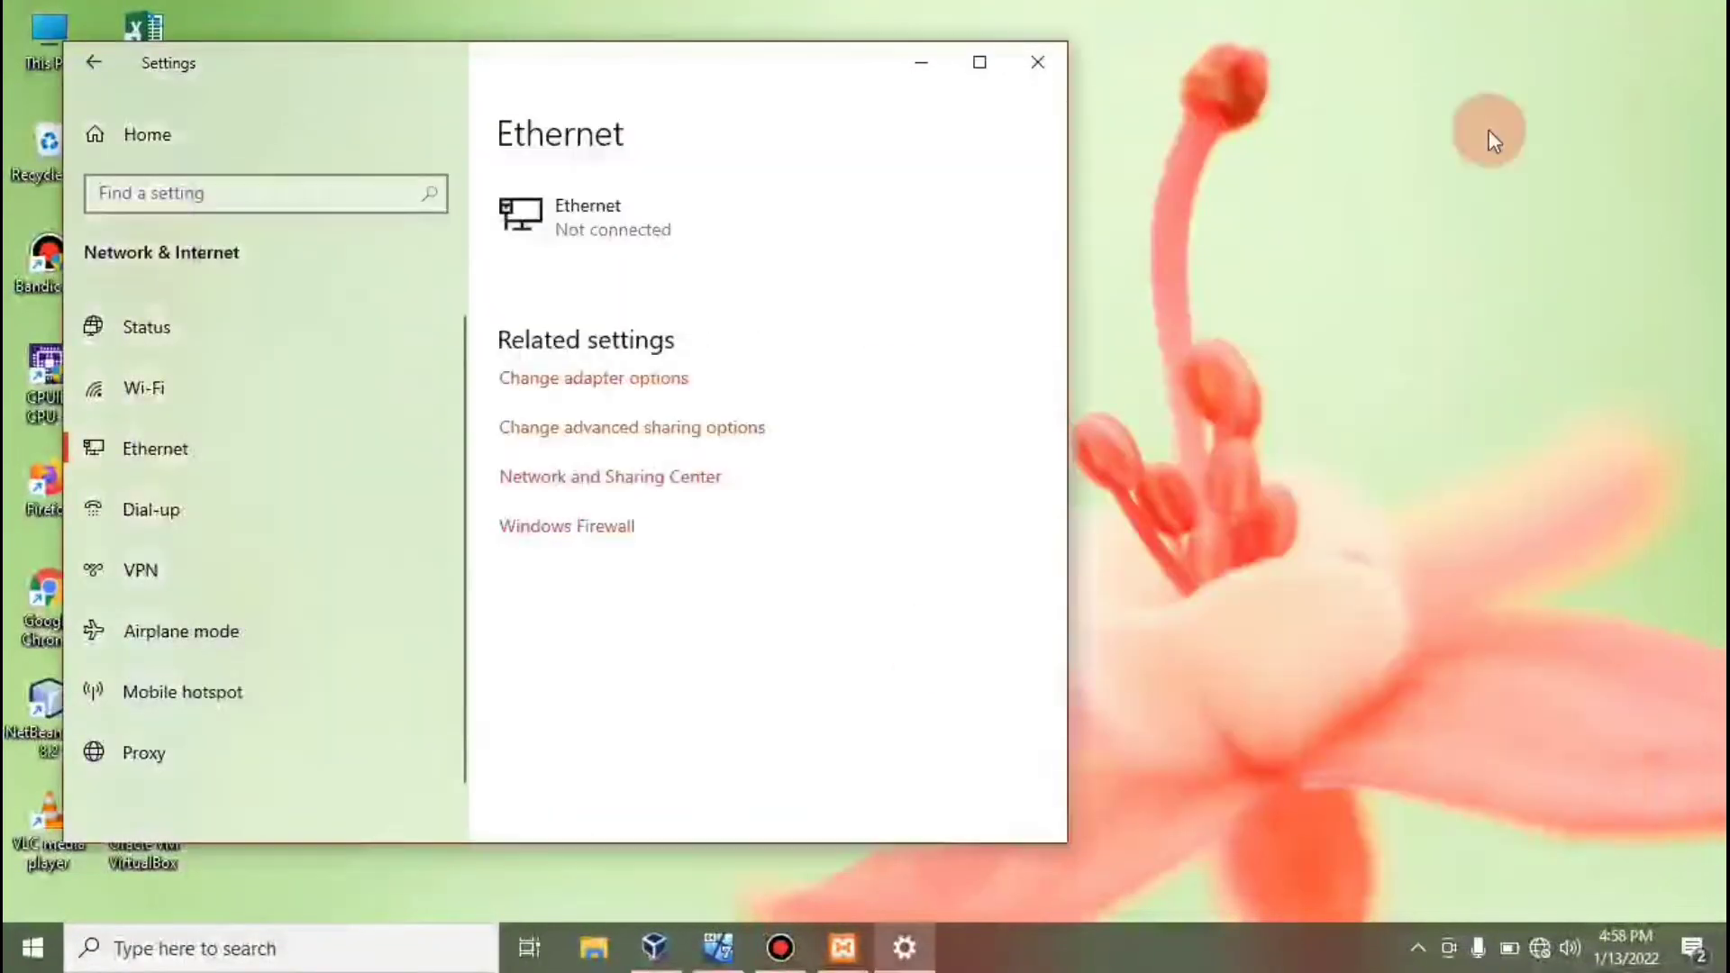
Close the host's adapter list and Settings, then open the windows 7 guest's Network and Sharing Center.
{"action": "left_click", "coordinate": [1595, 146]}
{"action": "left_click", "coordinate": [1037, 61]}
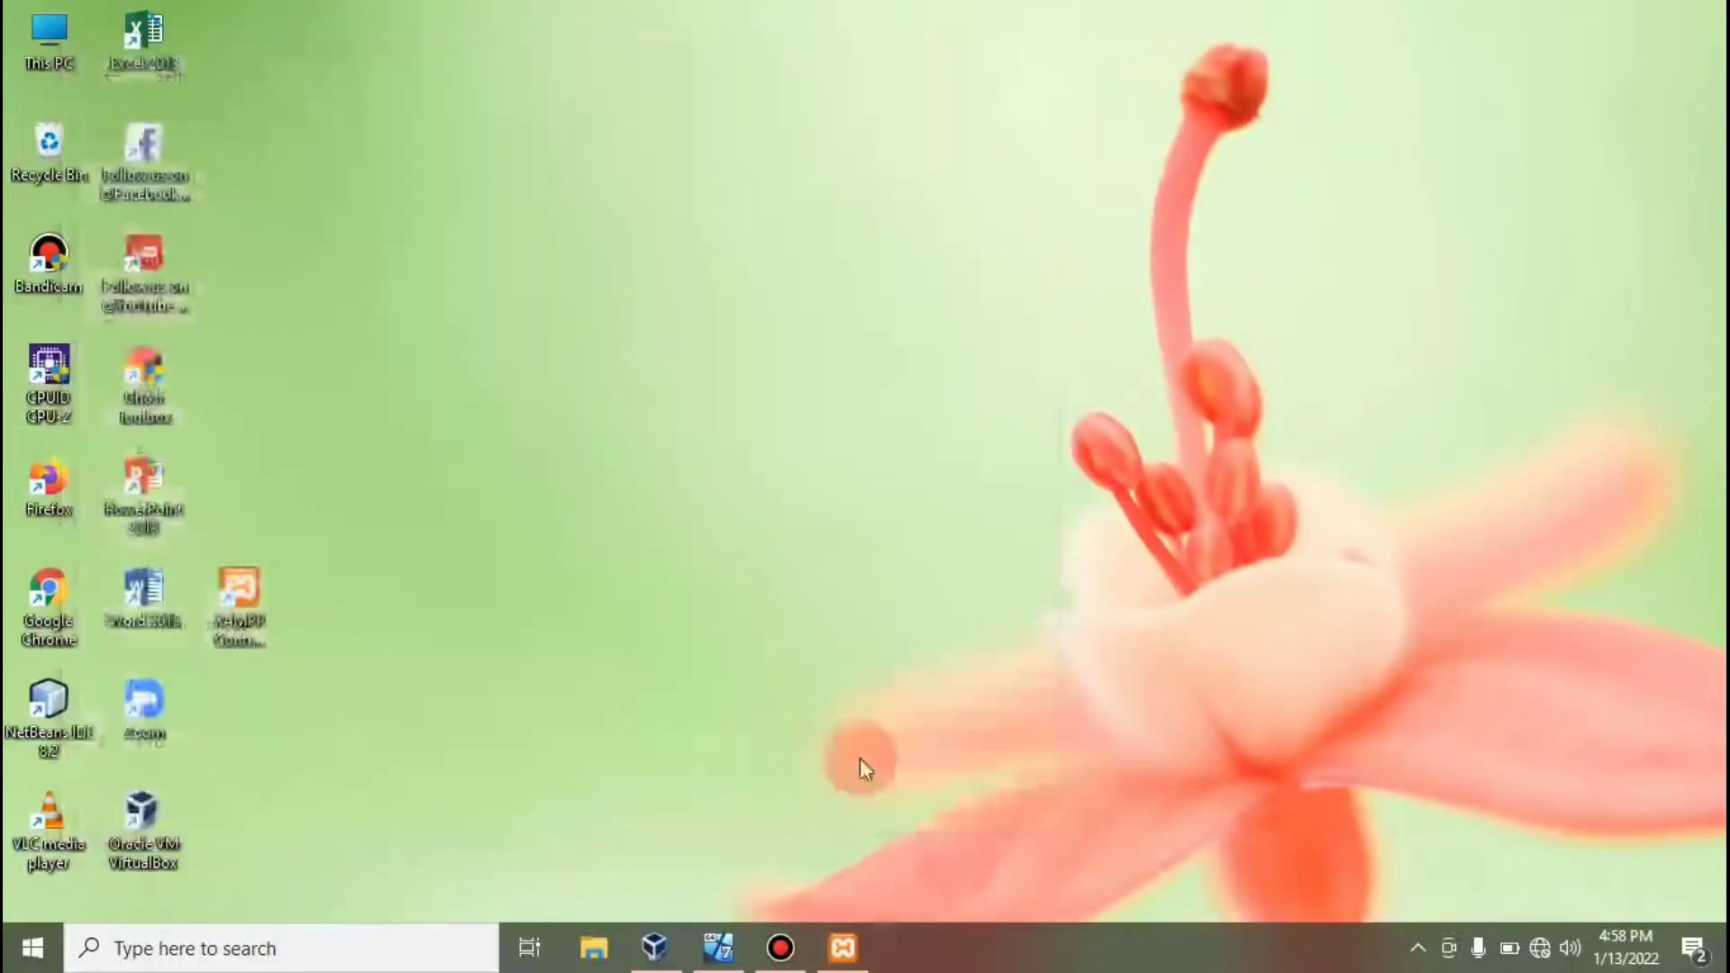
{"action": "left_click", "coordinate": [654, 946]}
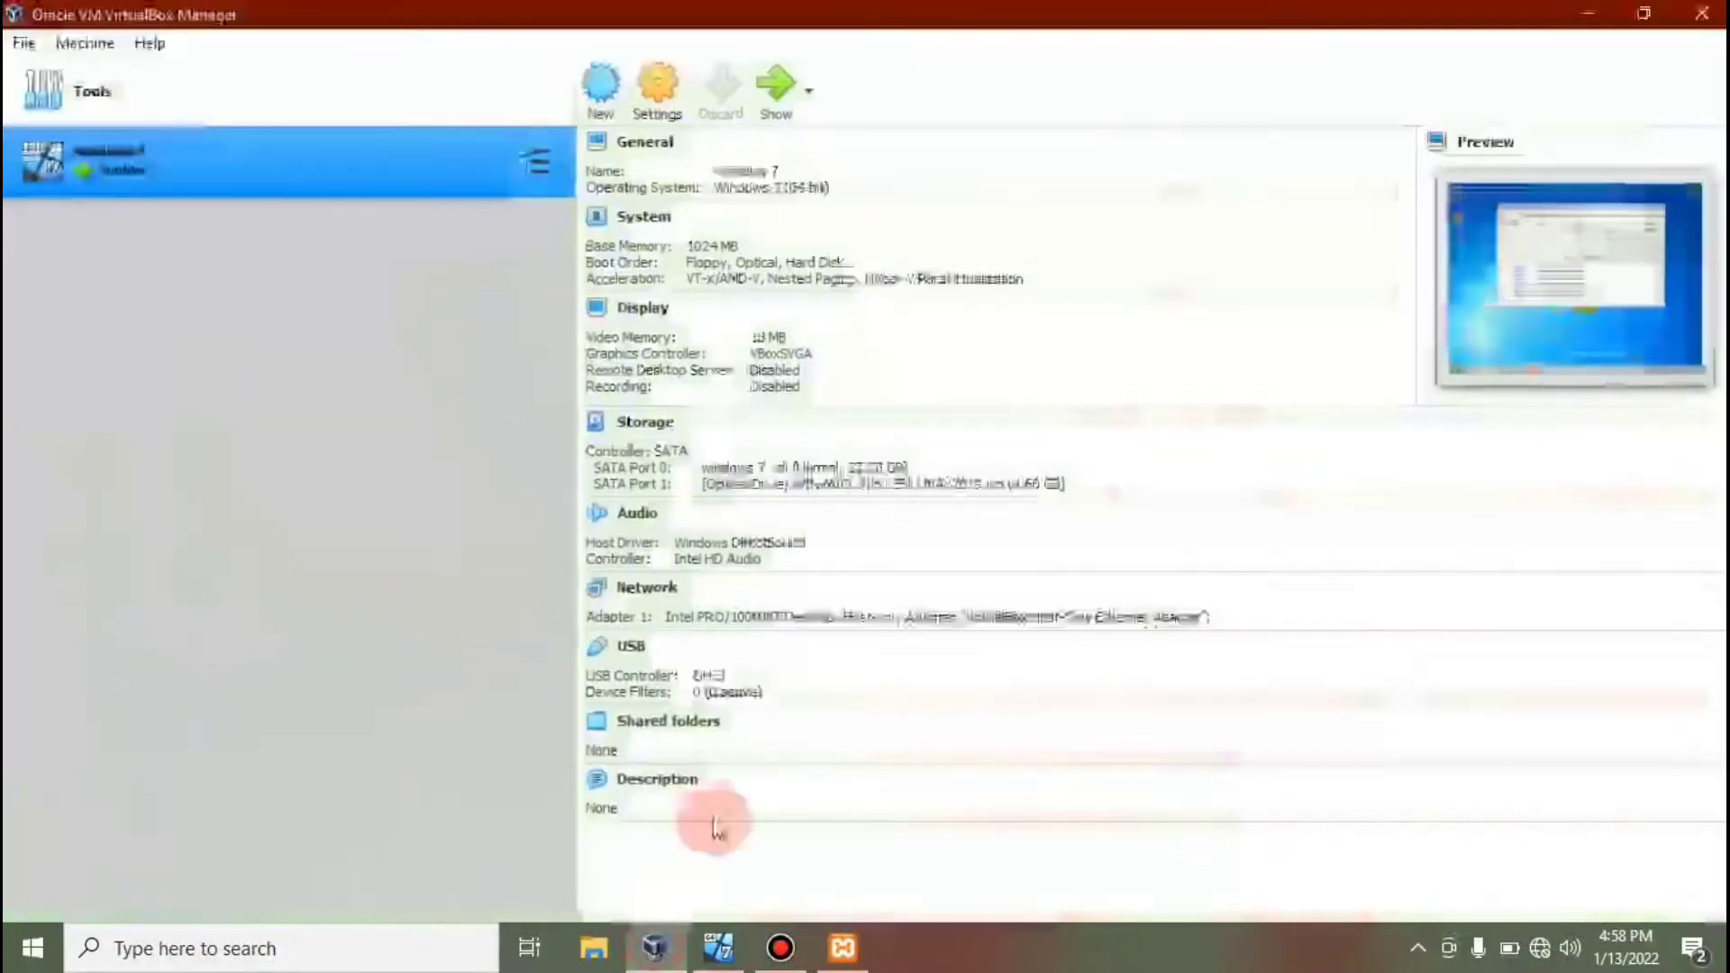
{"action": "left_click", "coordinate": [721, 943]}
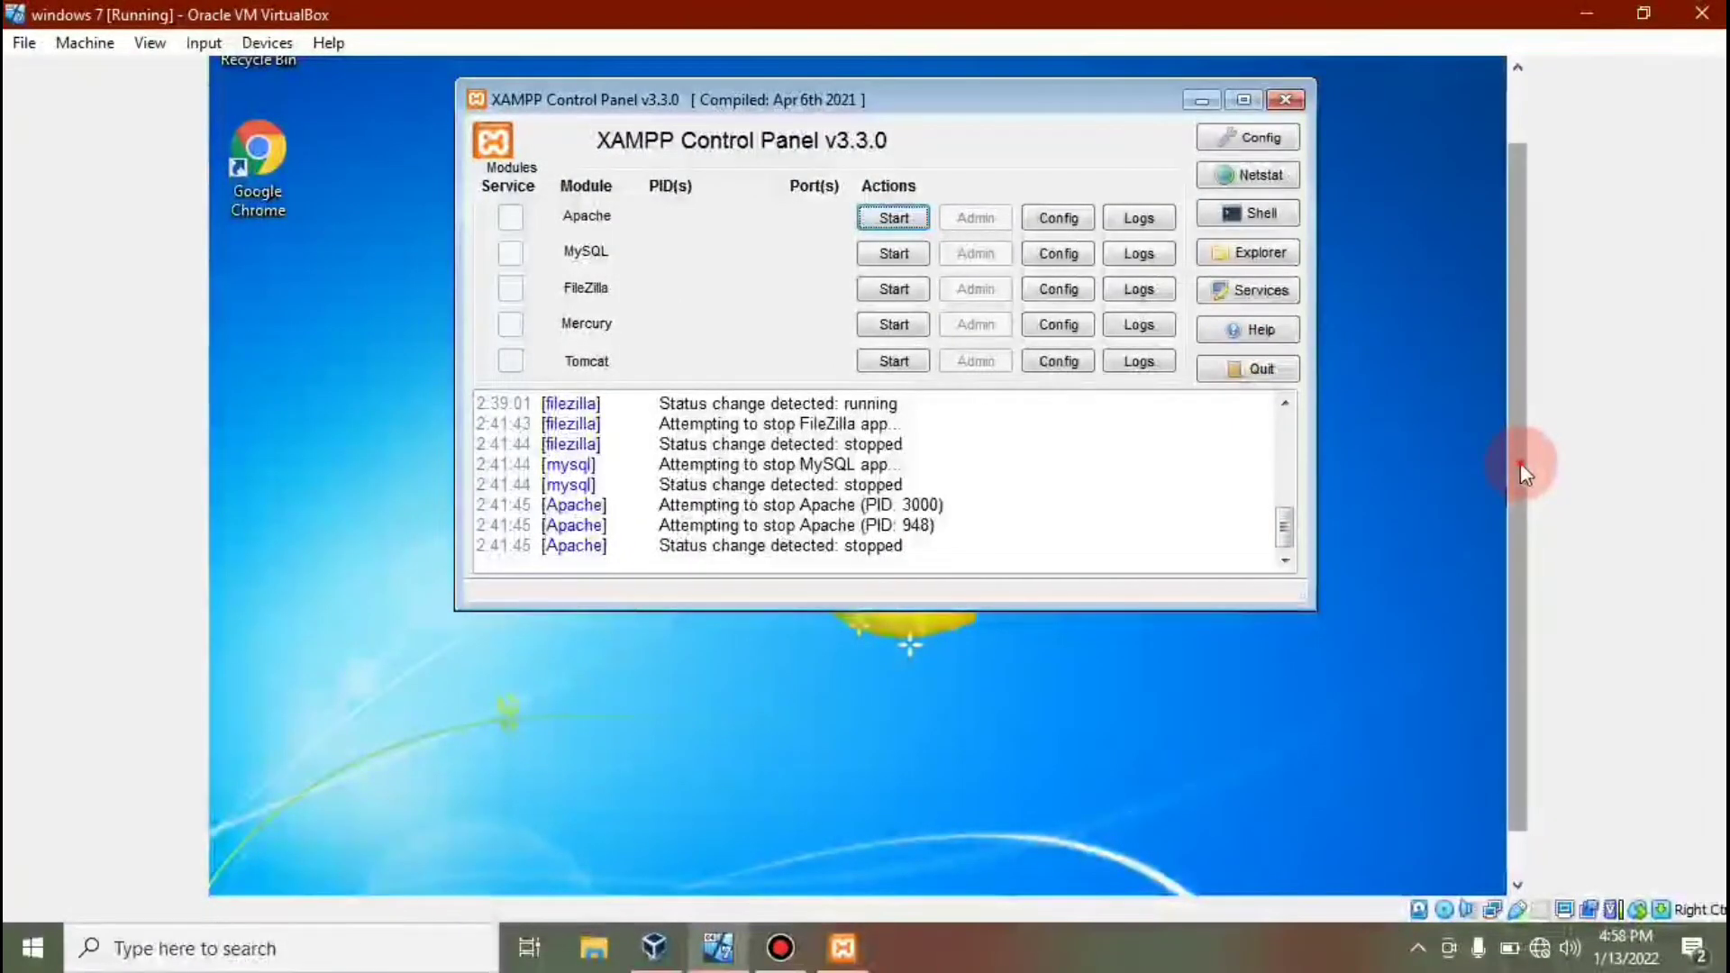
{"action": "scroll", "coordinate": [1521, 462], "scroll_direction": "down", "scroll_amount": 1}
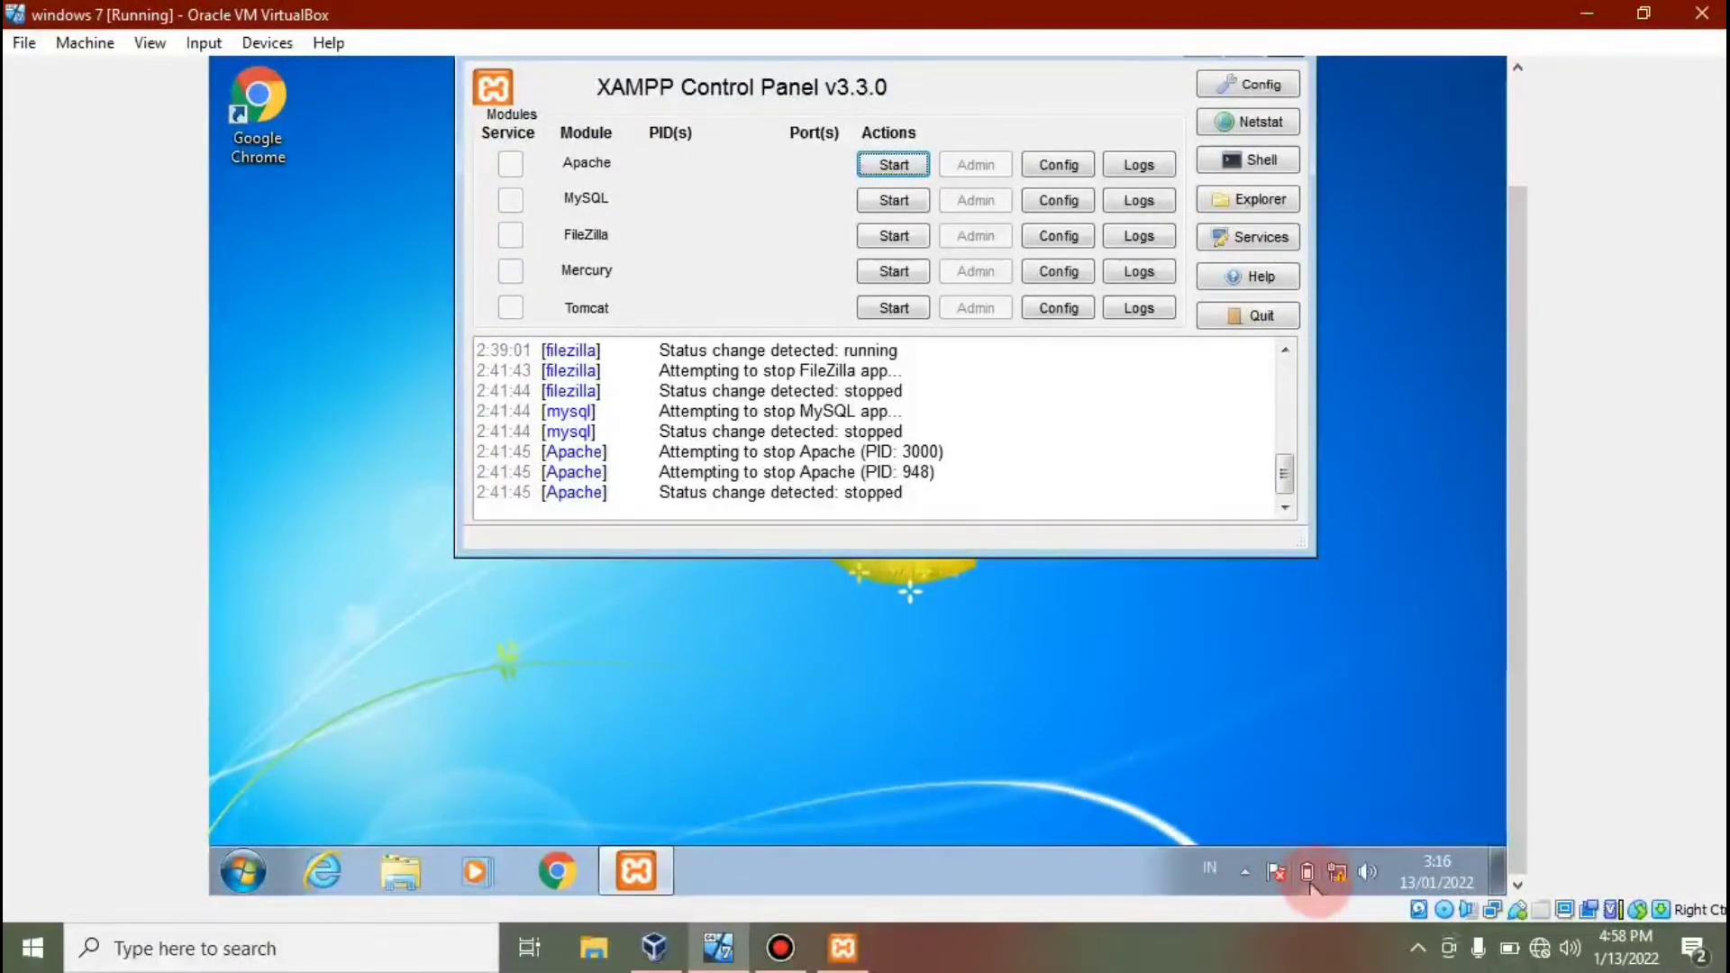
{"action": "right_click", "coordinate": [1337, 876]}
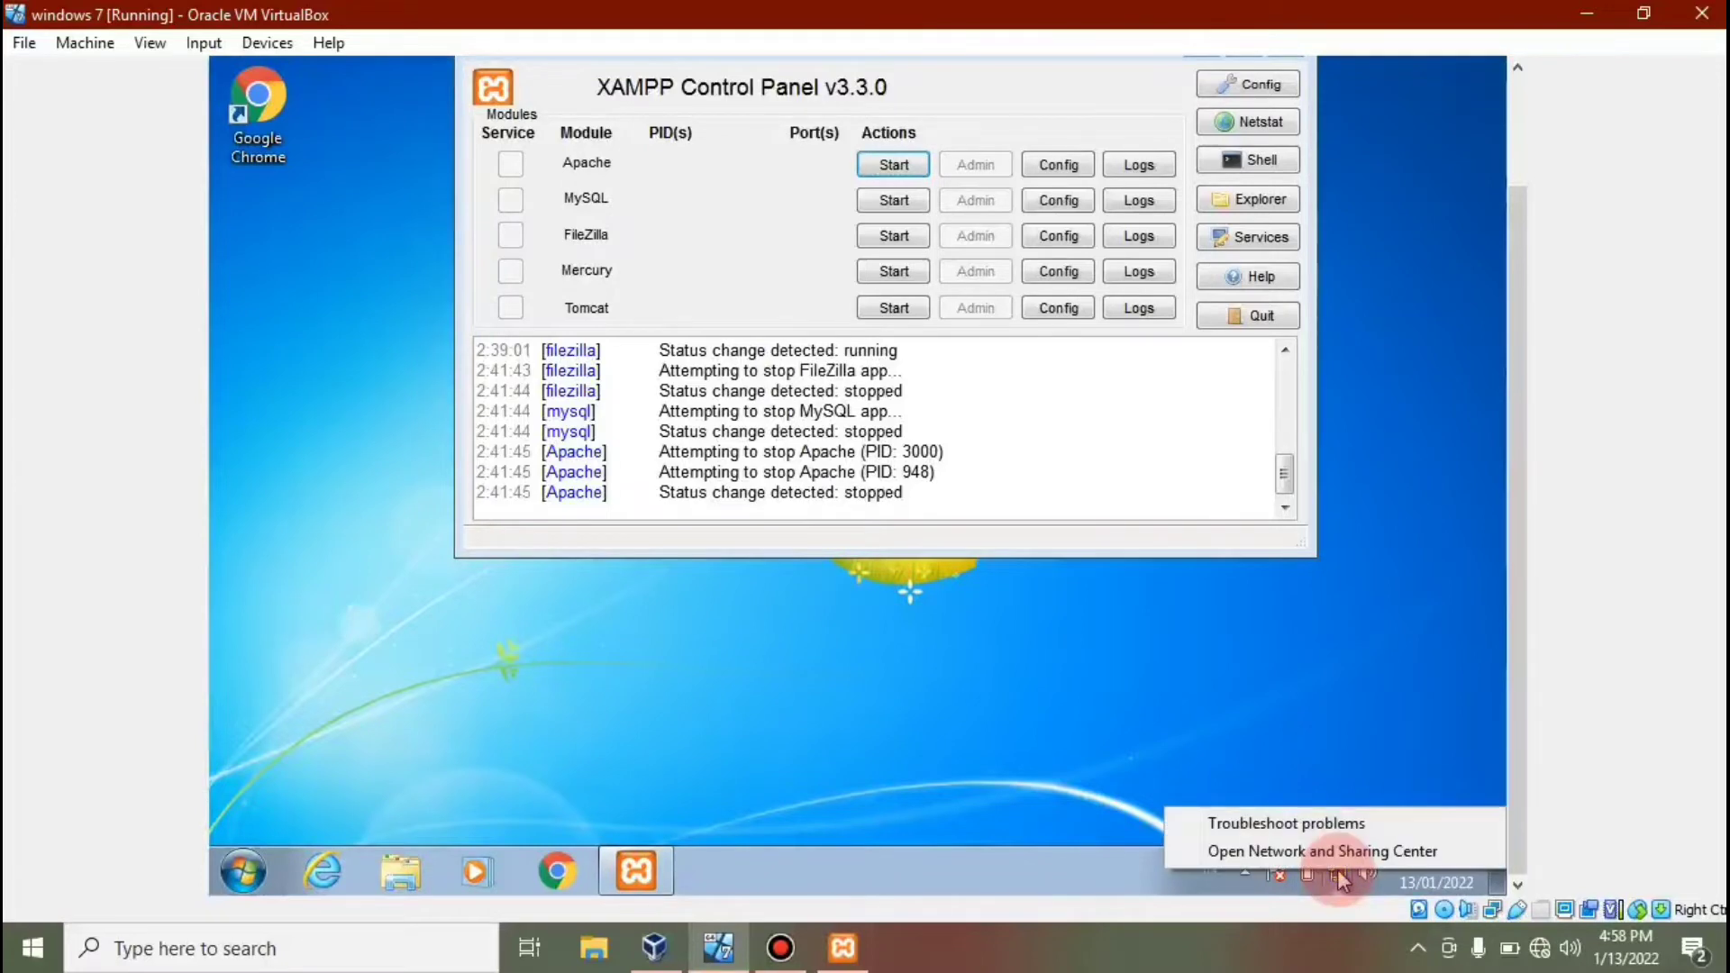
{"action": "left_click", "coordinate": [1340, 854]}
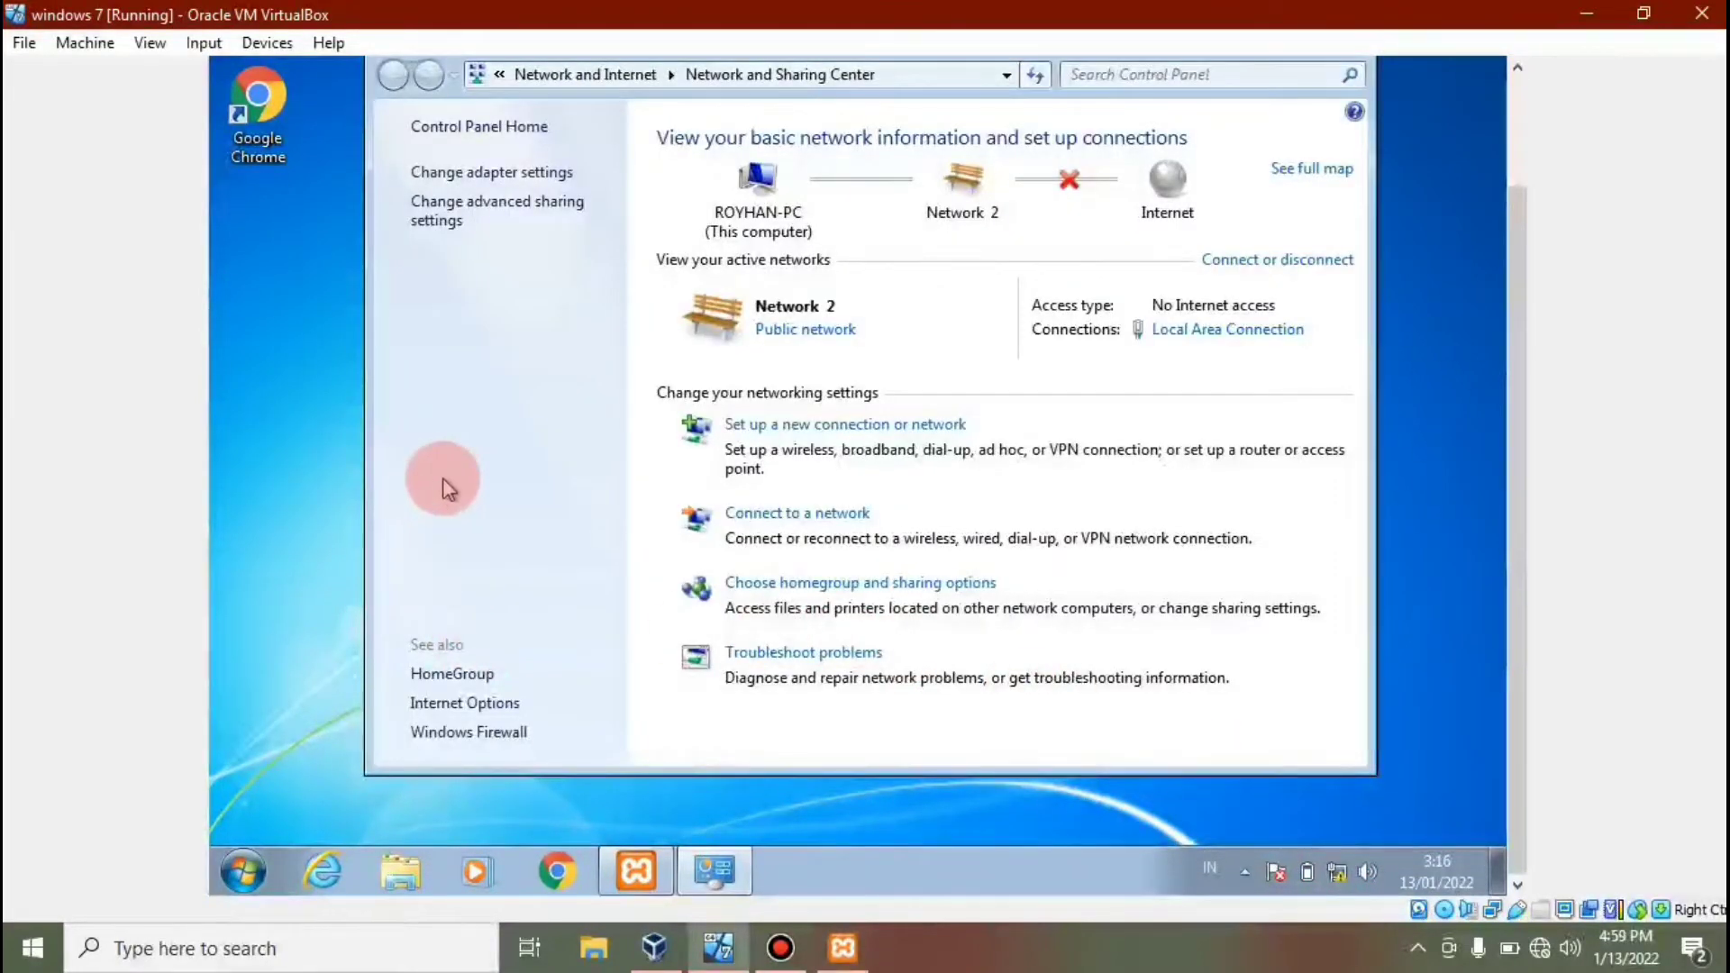
Open the TCP/IPv4 properties of the guest's Local Area Connection.
{"action": "left_click", "coordinate": [487, 173]}
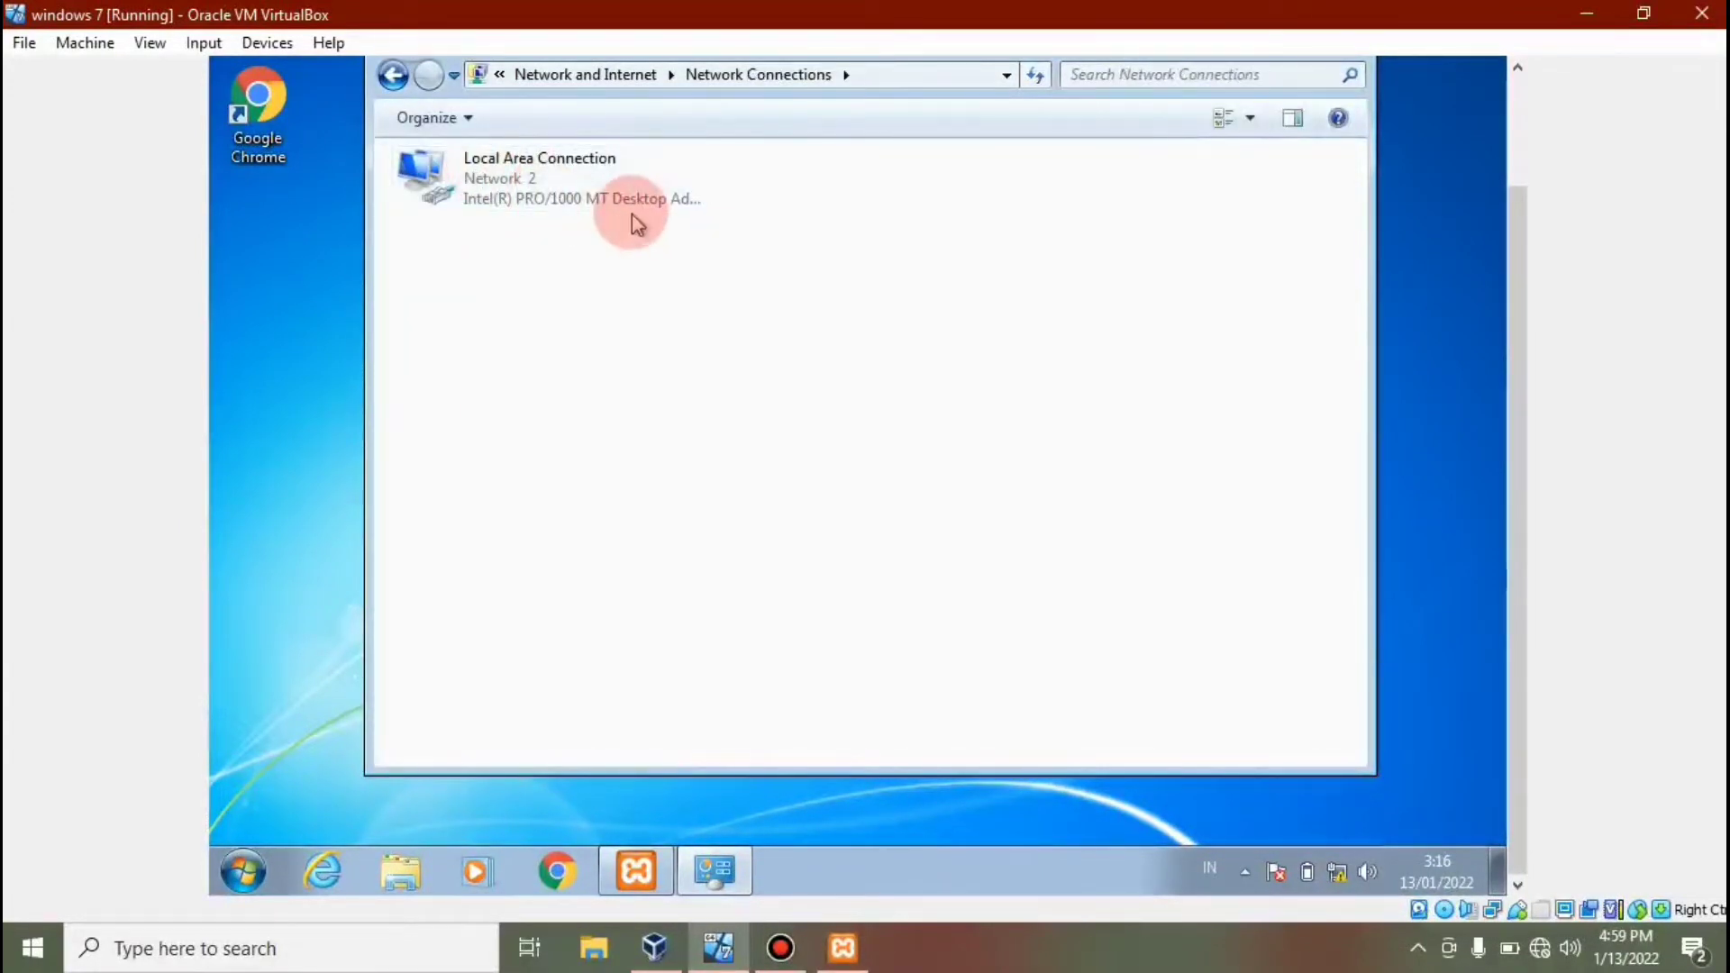
{"action": "left_click", "coordinate": [563, 205]}
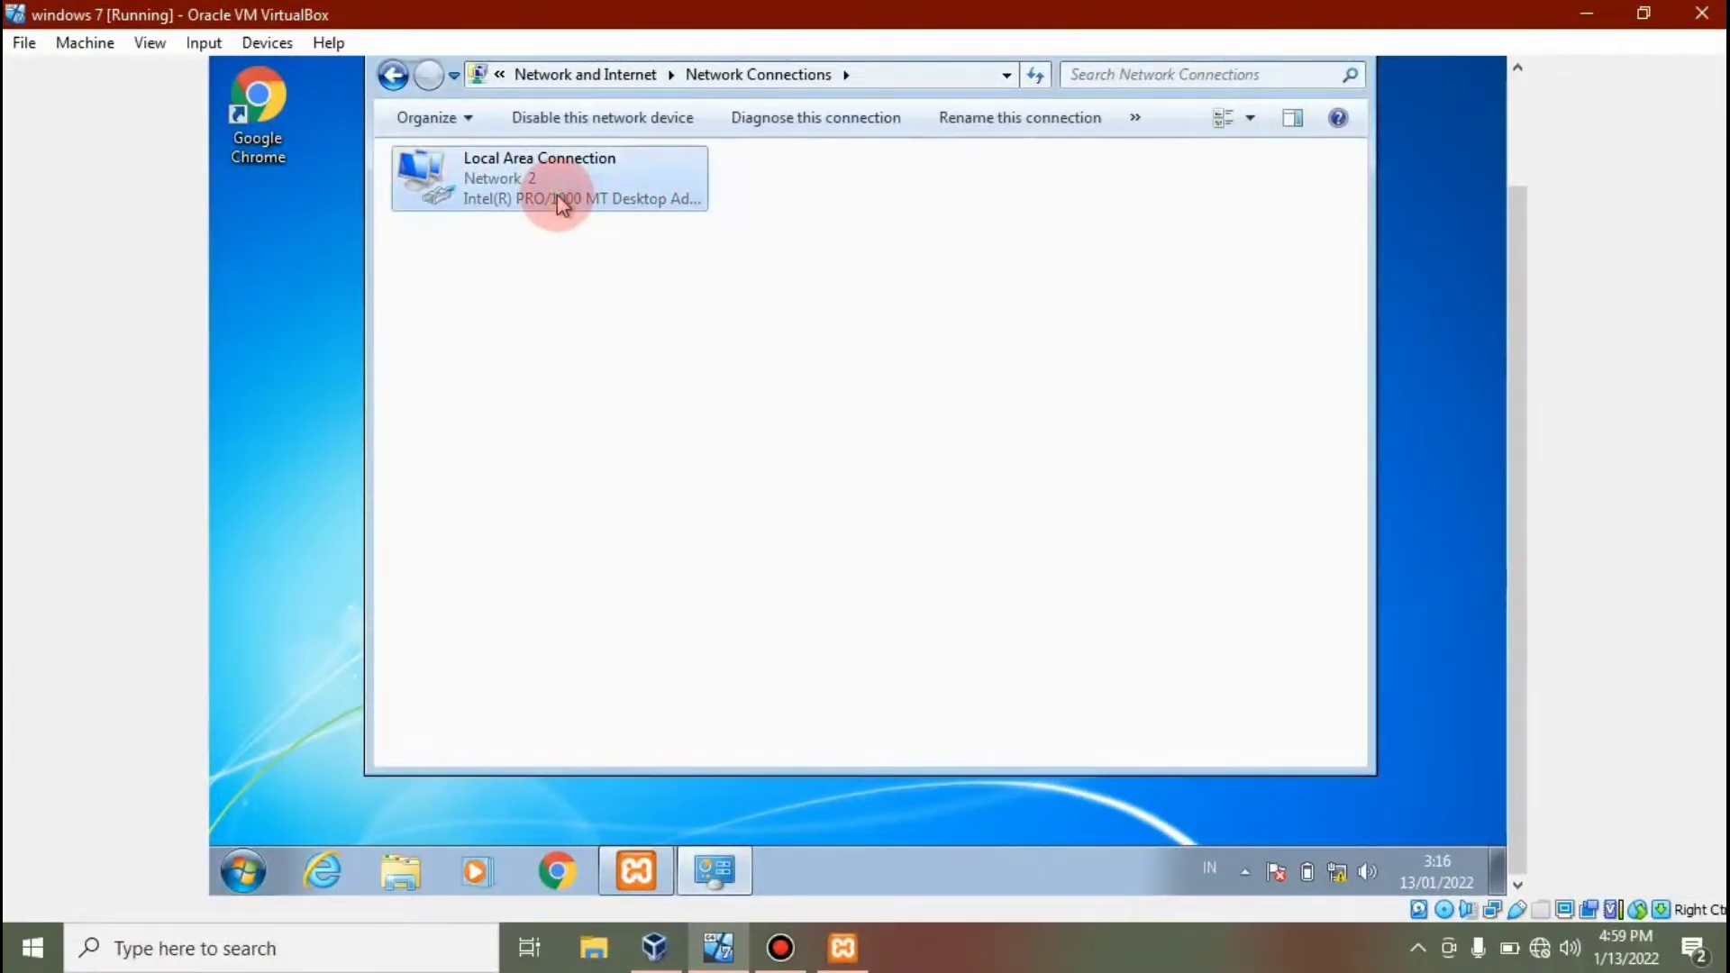
{"action": "right_click", "coordinate": [564, 205]}
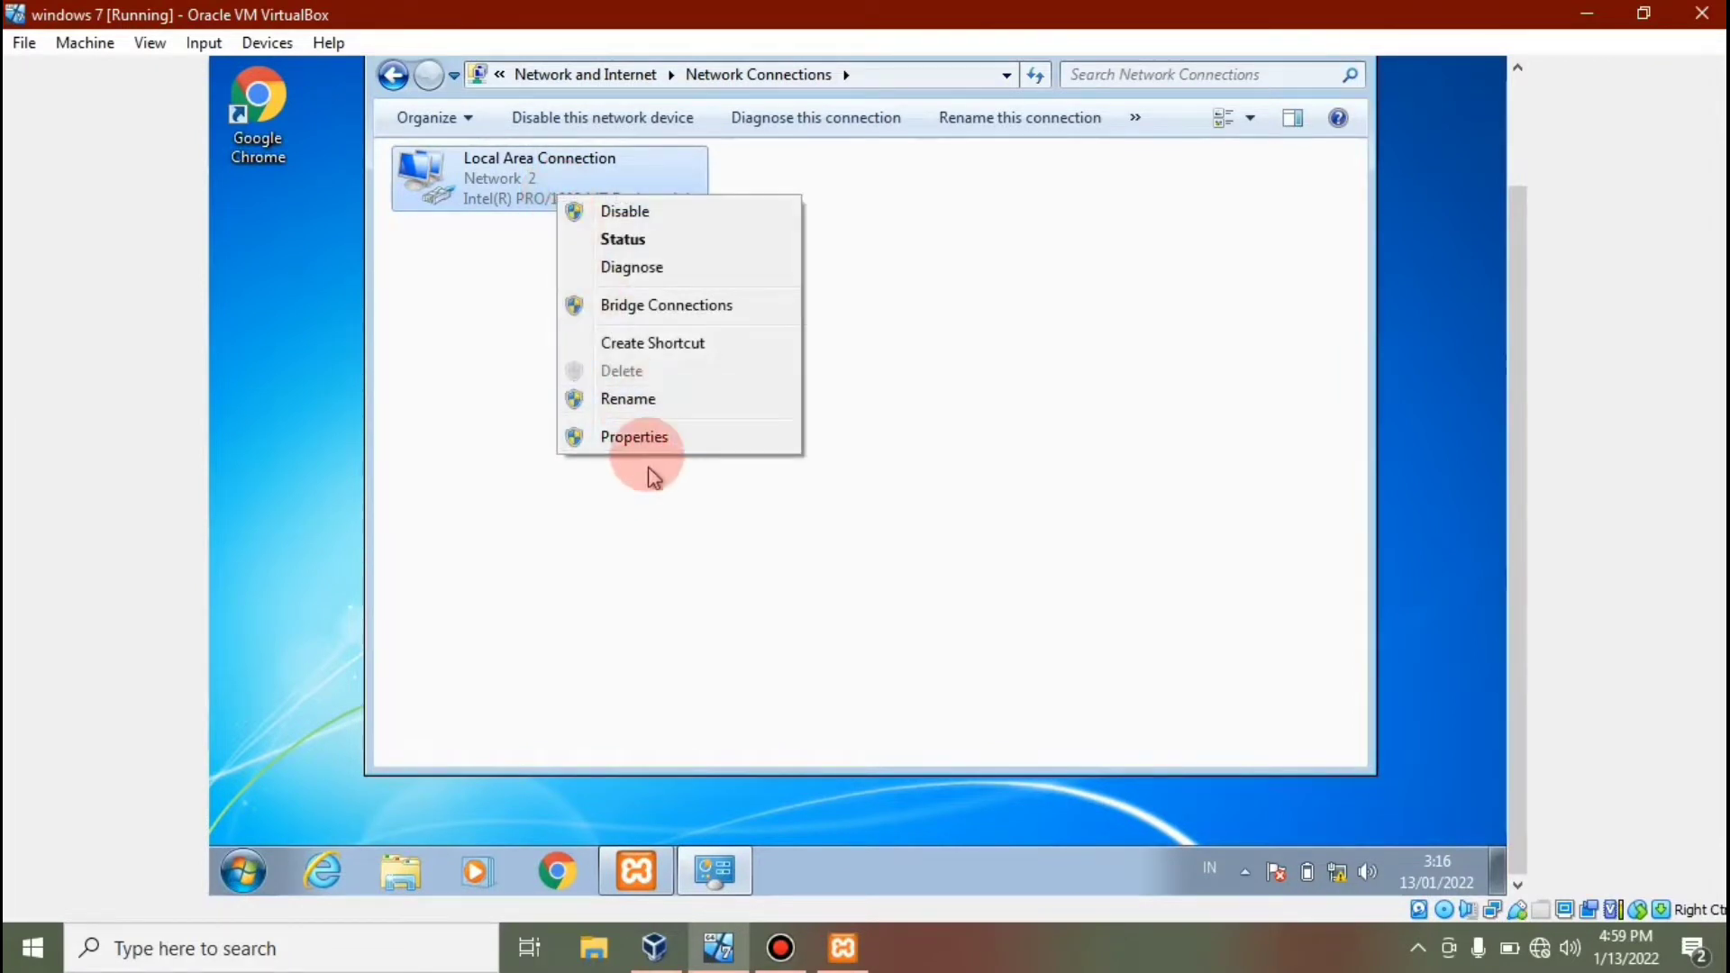
{"action": "left_click", "coordinate": [646, 439]}
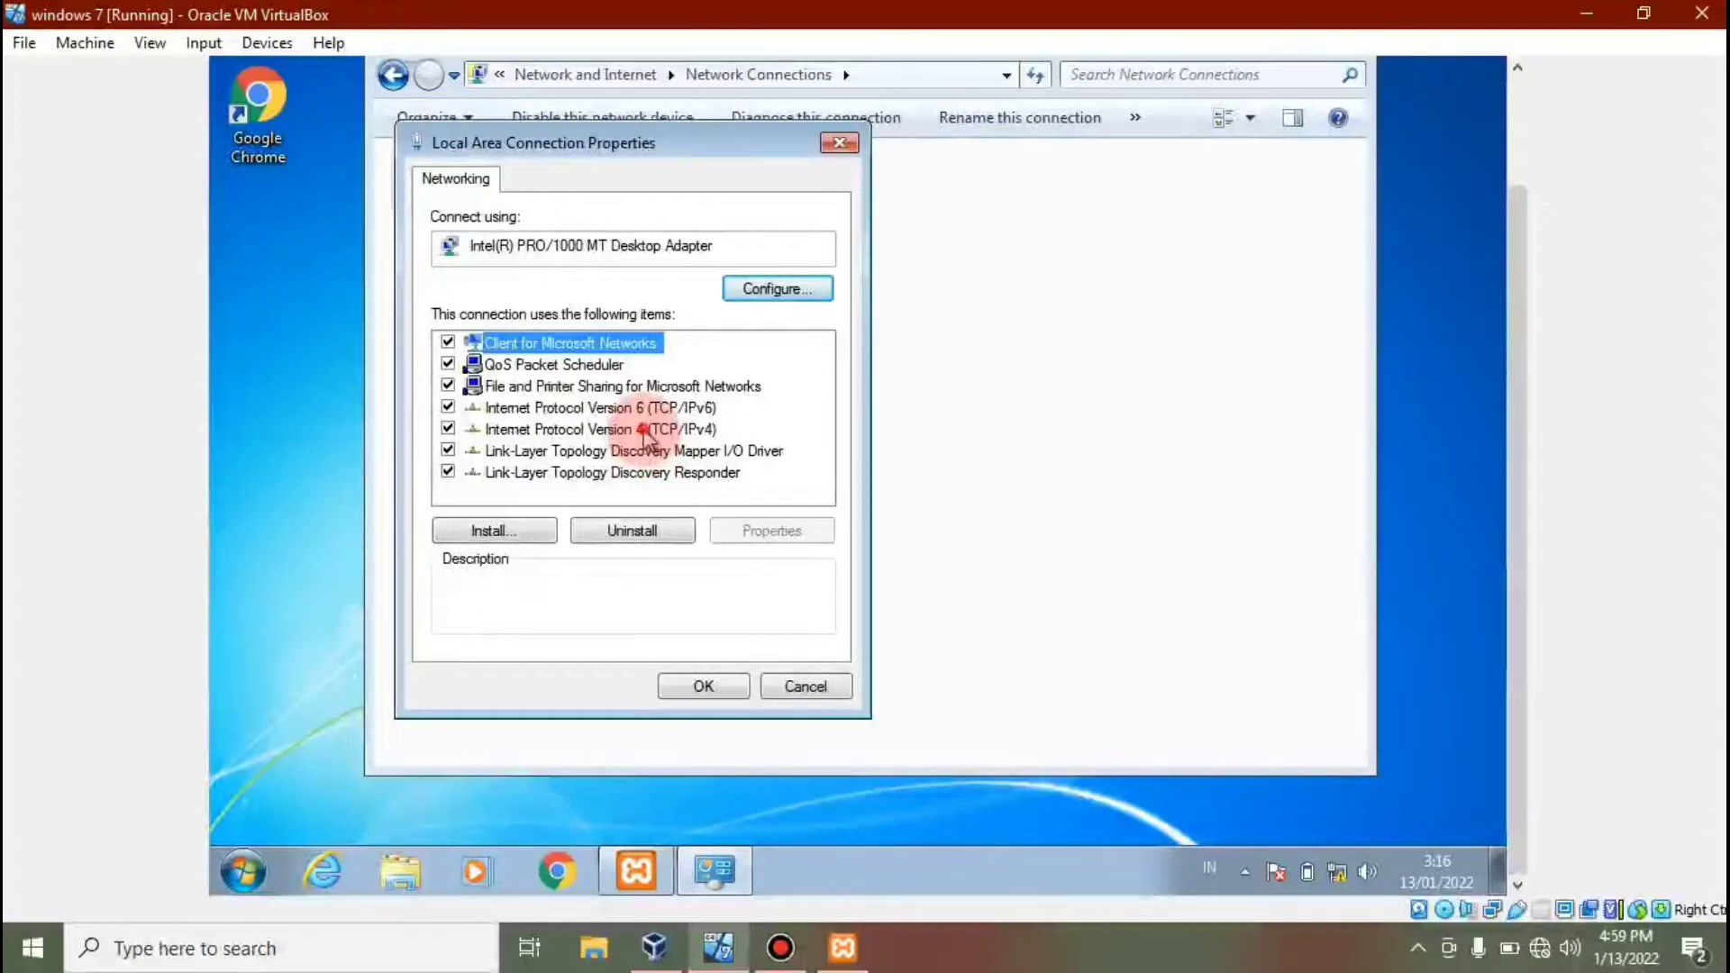
{"action": "left_click", "coordinate": [645, 431]}
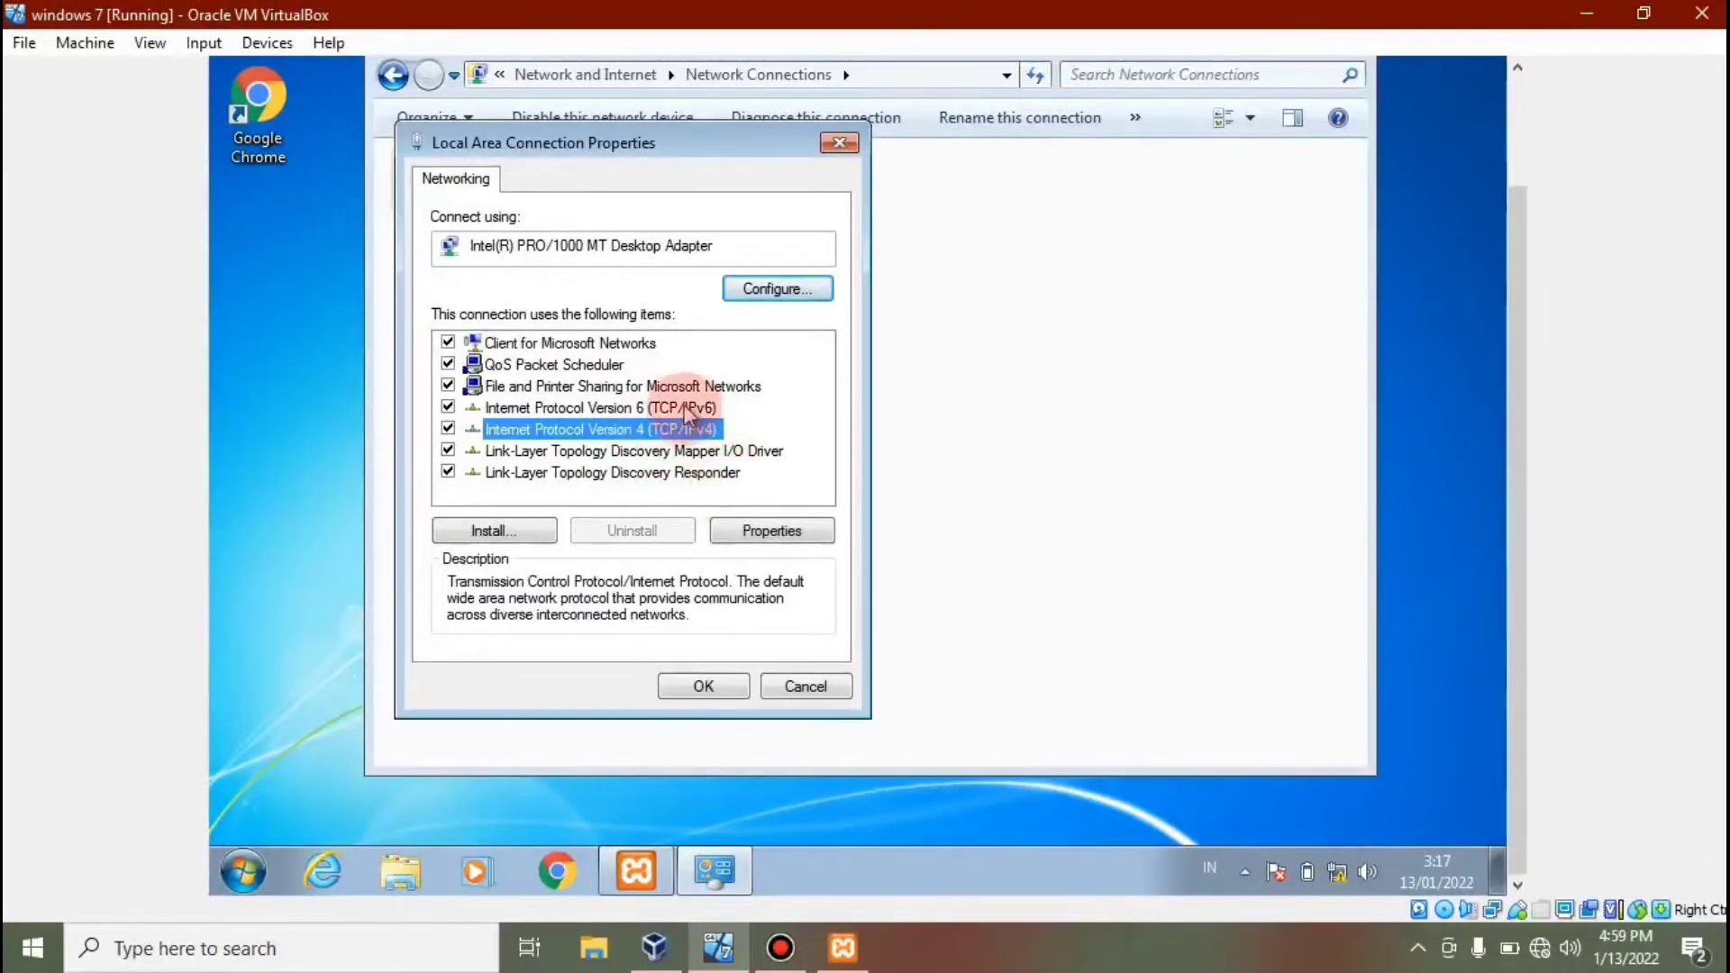
{"action": "left_click", "coordinate": [768, 533]}
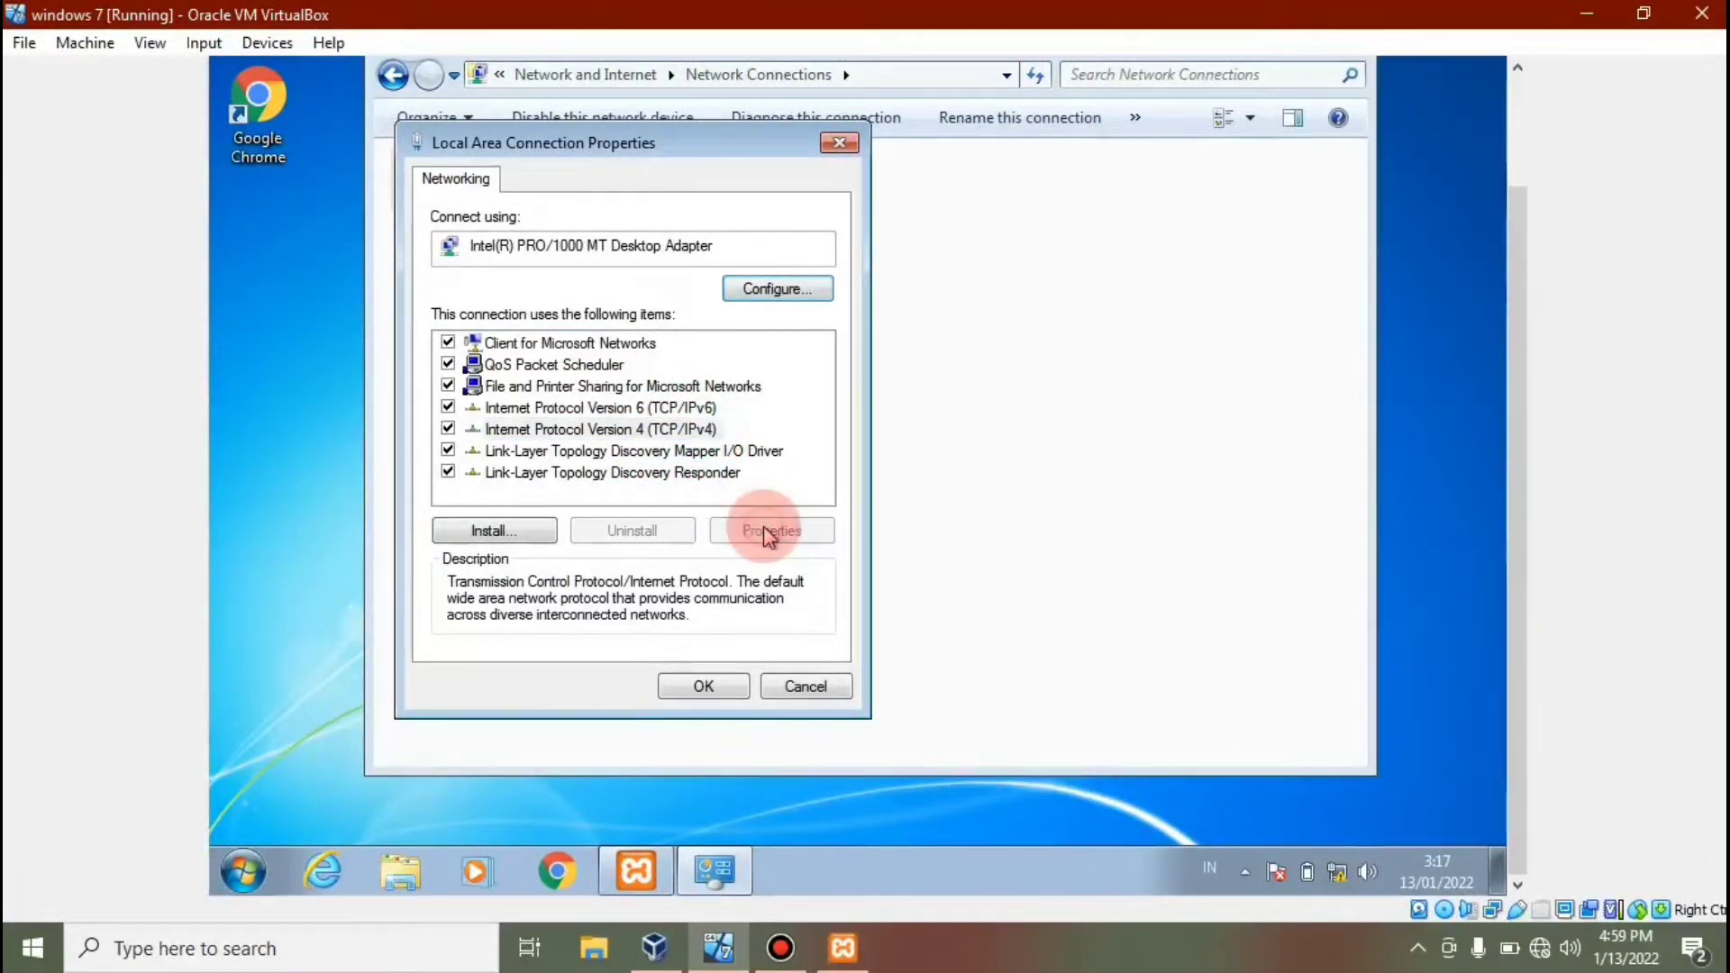
Change the guest's IP address to 192.168.10.20.
{"action": "left_click", "coordinate": [746, 478]}
{"action": "left_click", "coordinate": [745, 446]}
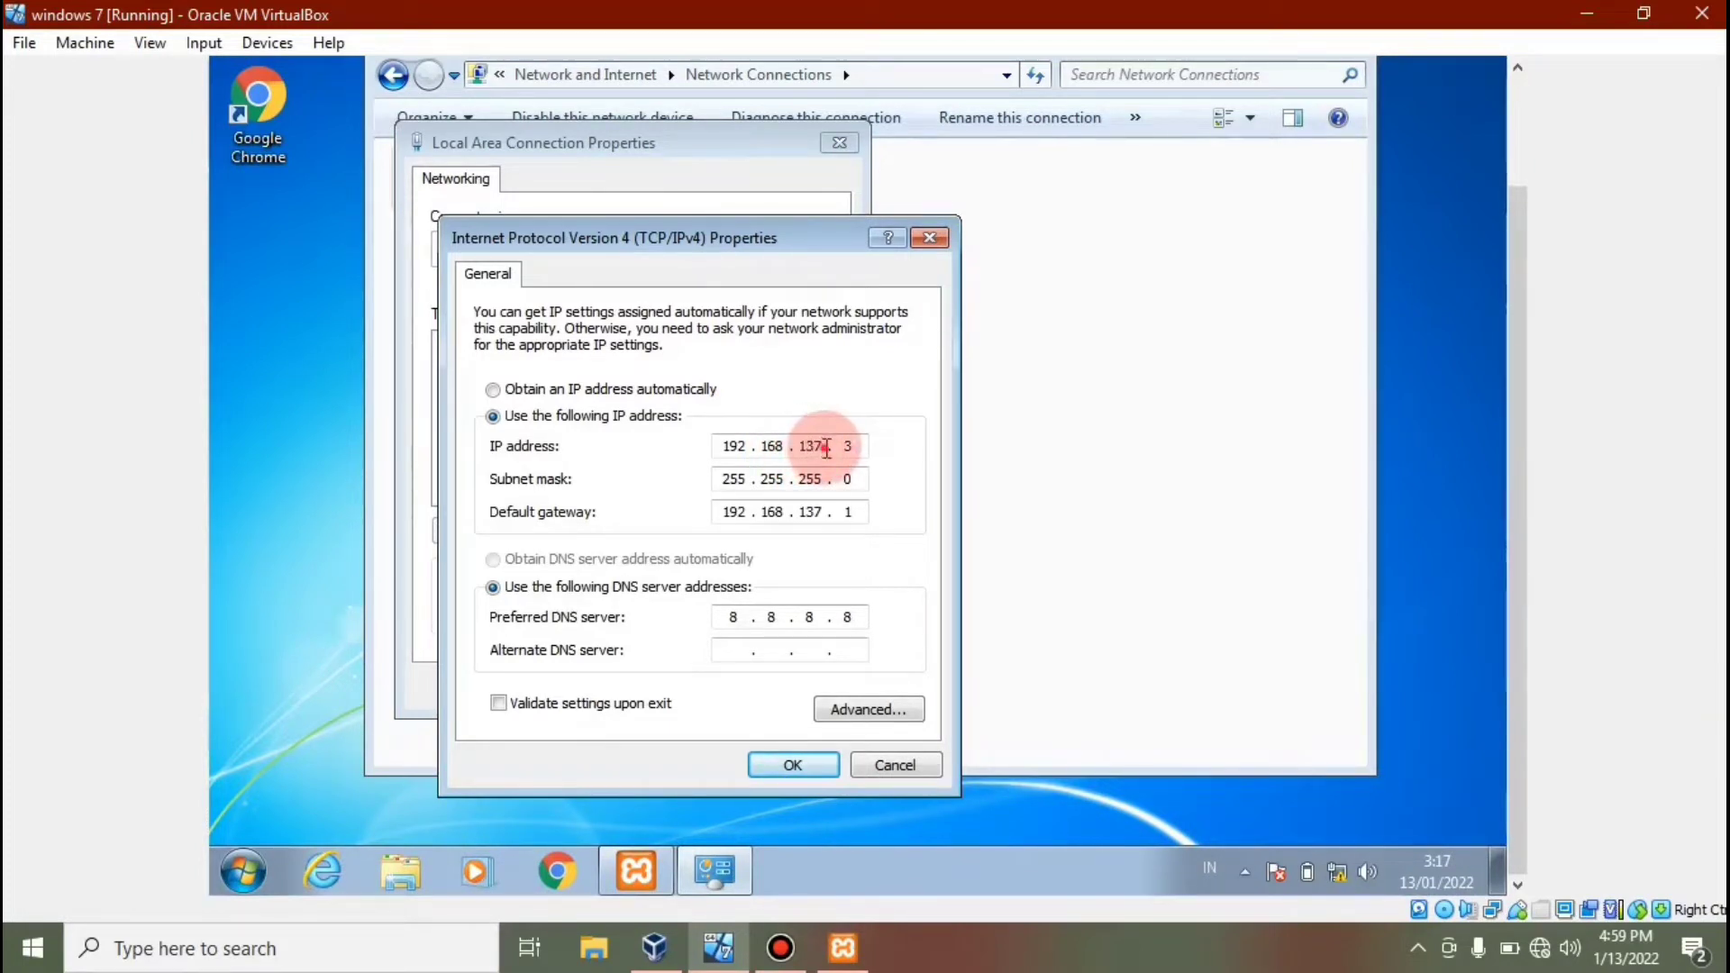
{"action": "double_click", "coordinate": [826, 448]}
{"action": "type", "text": "1"}
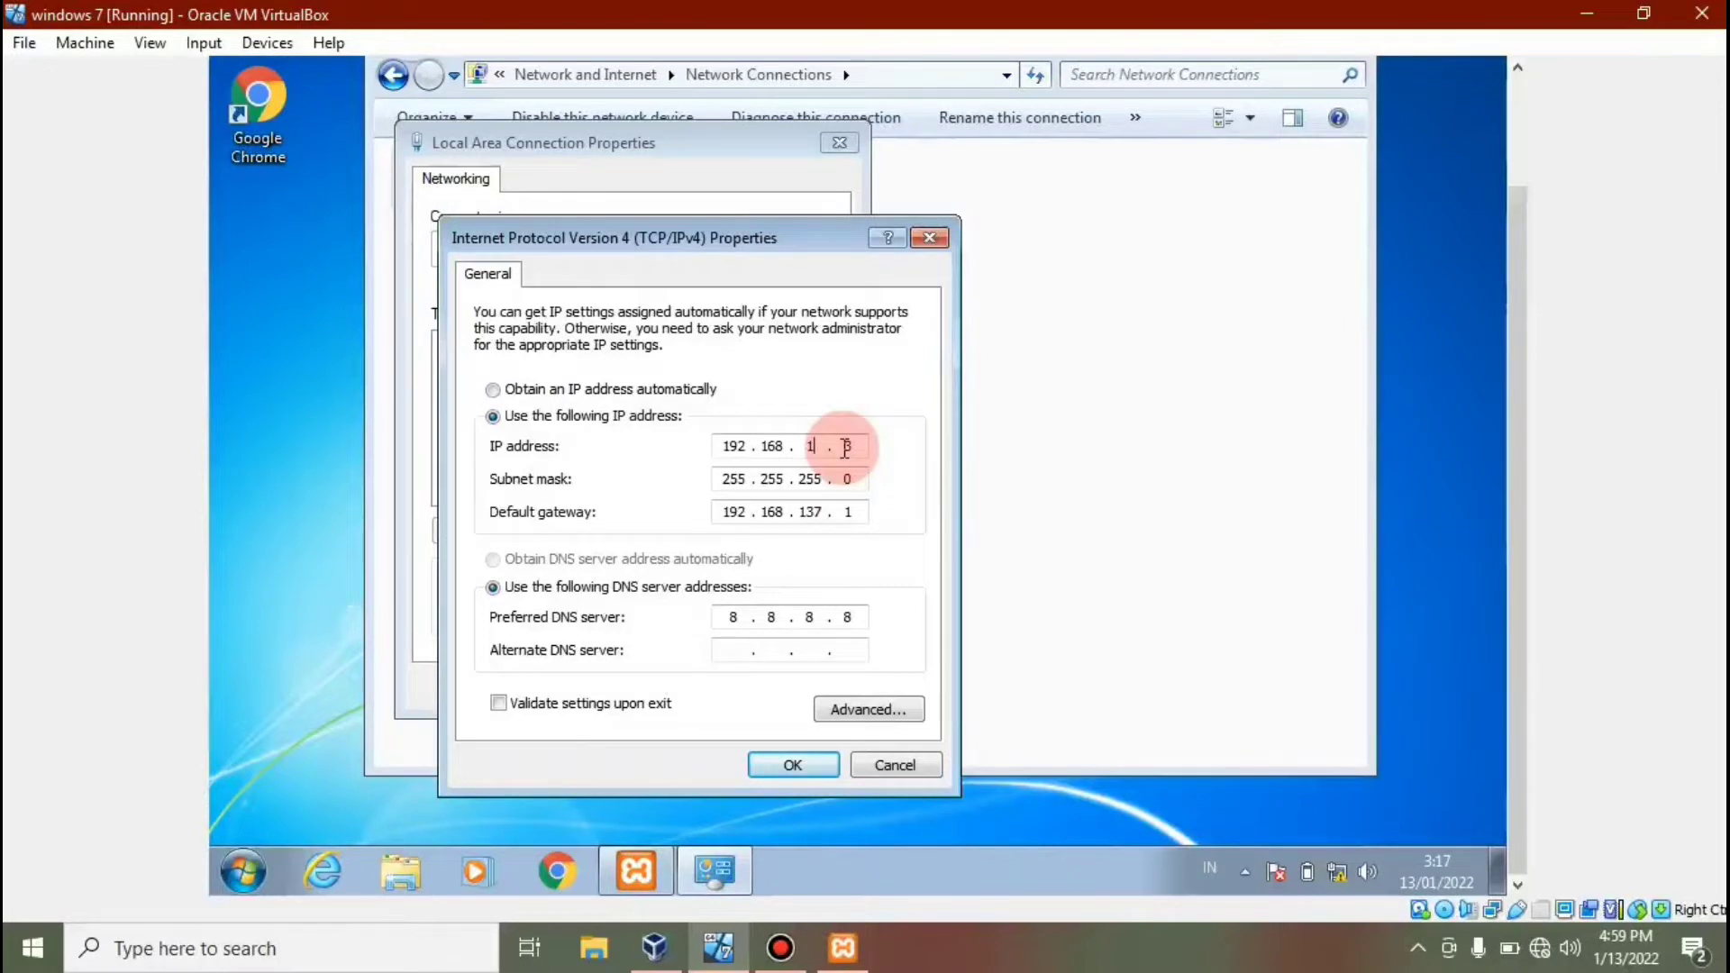
{"action": "type", "text": "0"}
{"action": "left_click", "coordinate": [843, 446]}
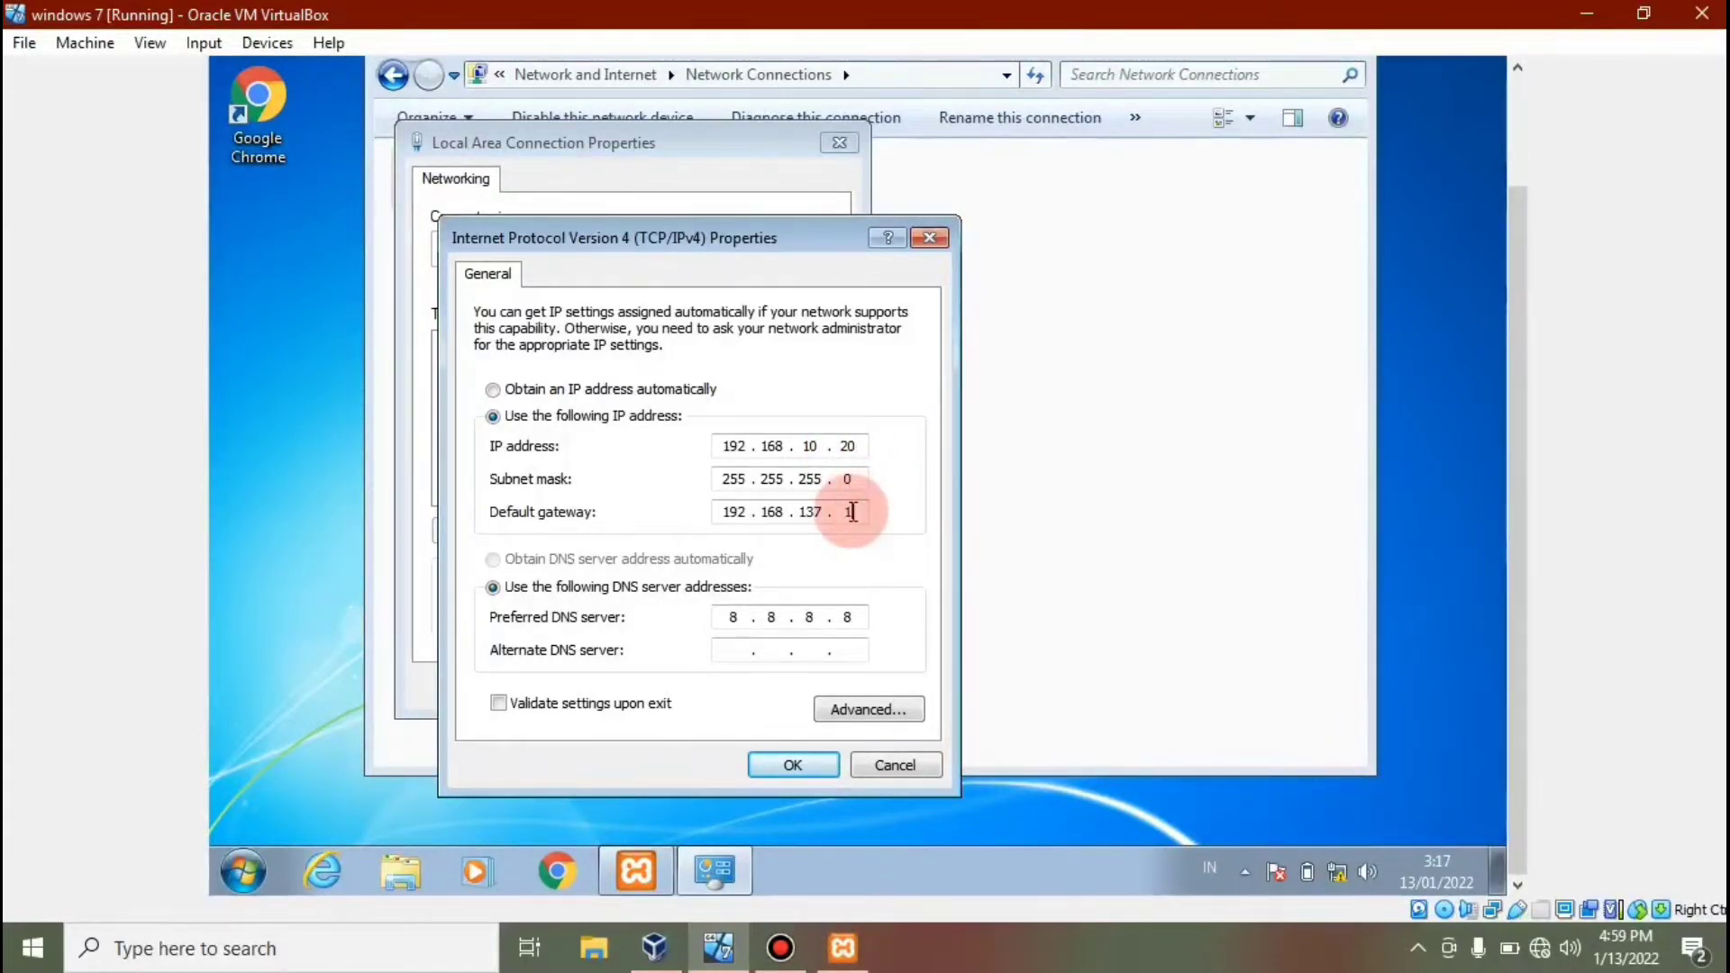
Set the default gateway to 192.168.10.10, clear the preferred DNS server, and apply.
{"action": "left_click", "coordinate": [852, 512]}
{"action": "key", "text": "BackSpace"}
{"action": "key", "text": "BackSpace"}
{"action": "key", "text": "BackSpace"}
{"action": "key", "text": "BackSpace"}
{"action": "key", "text": "BackSpace"}
{"action": "type", "text": "10 . 10"}
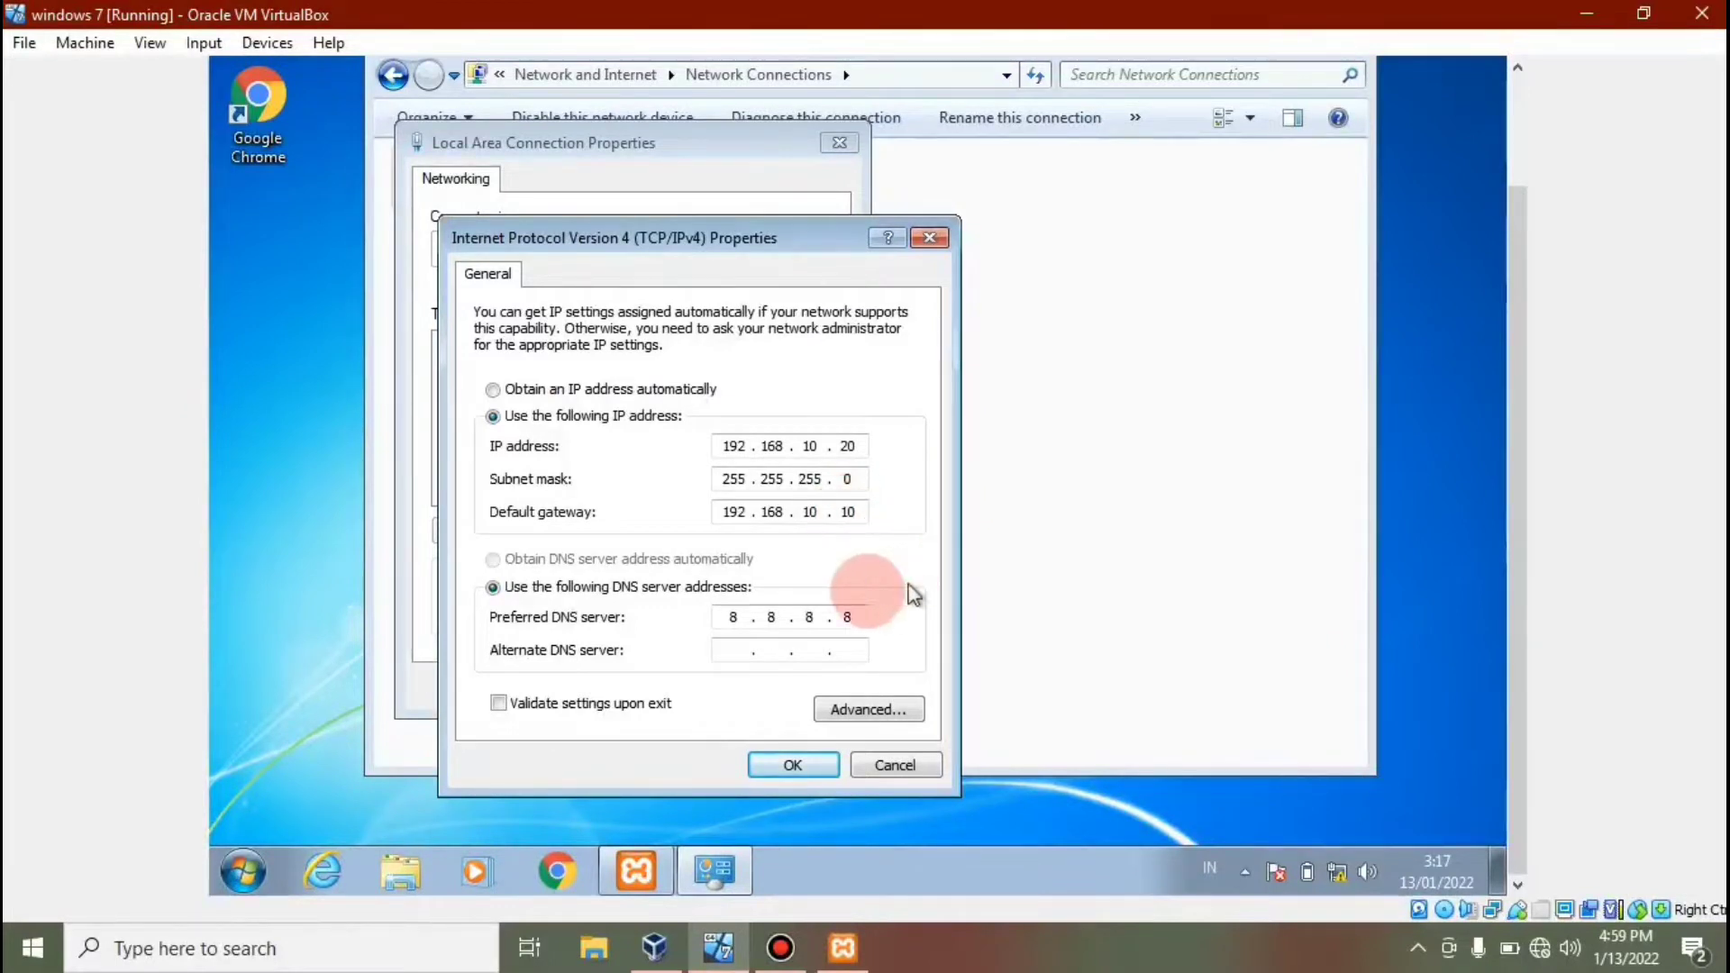
{"action": "left_click", "coordinate": [859, 614]}
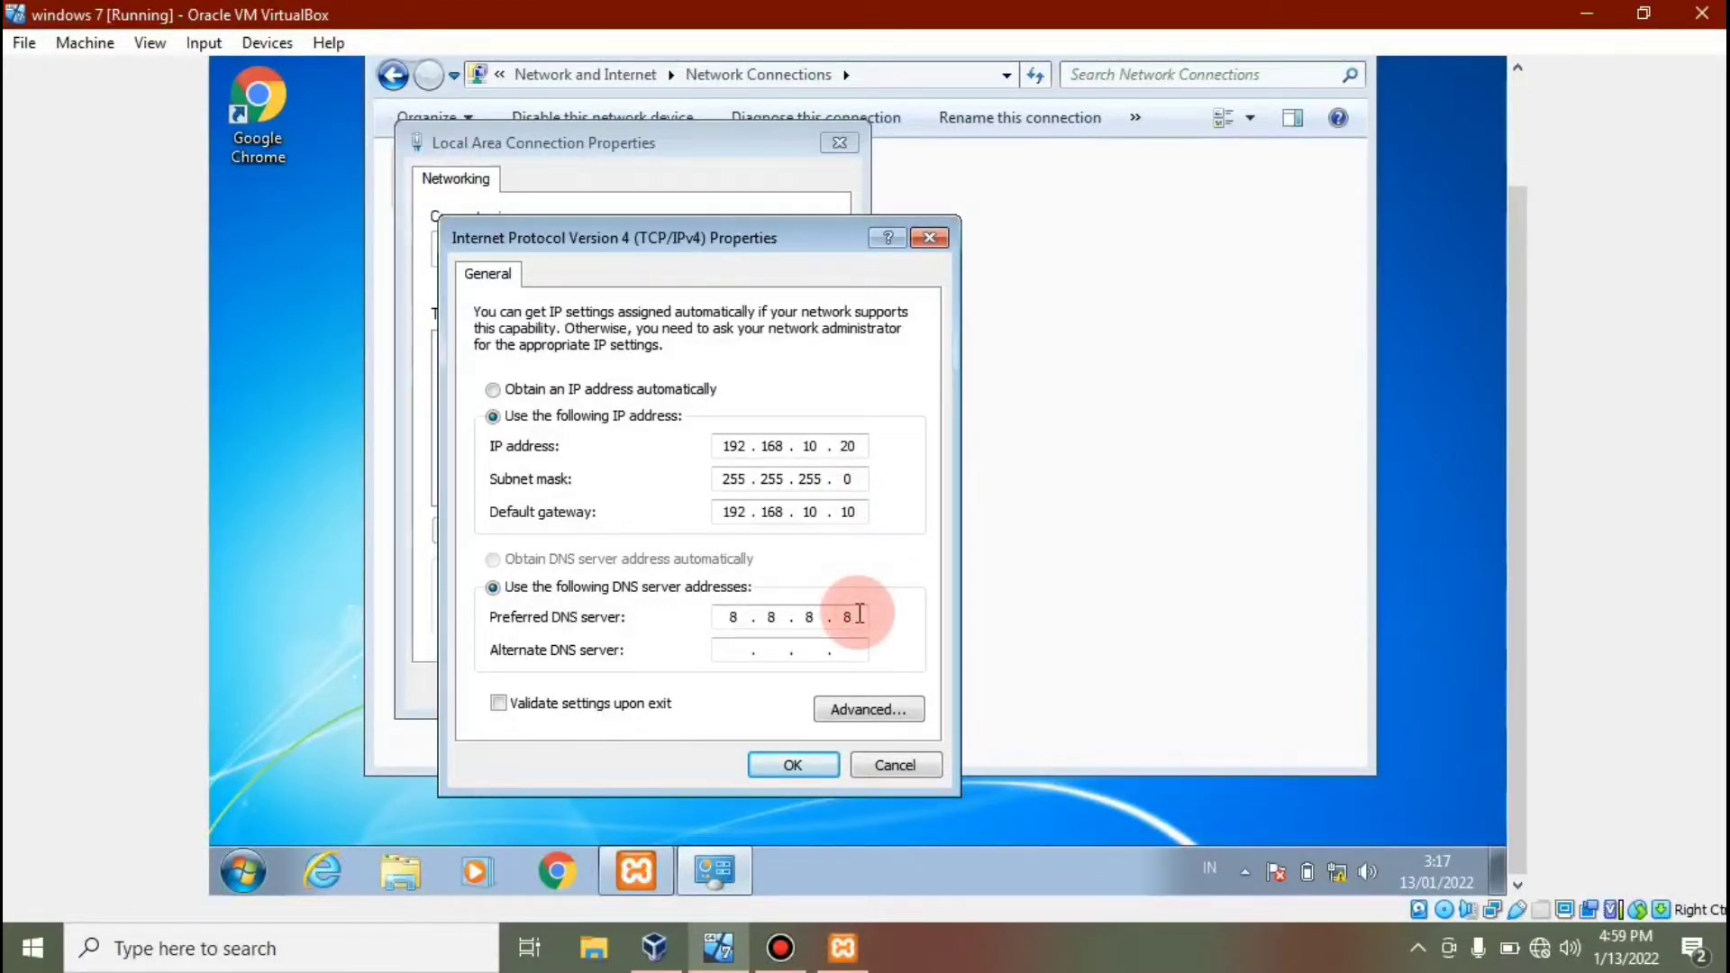
{"action": "key", "text": "BackSpace"}
{"action": "left_click", "coordinate": [776, 762]}
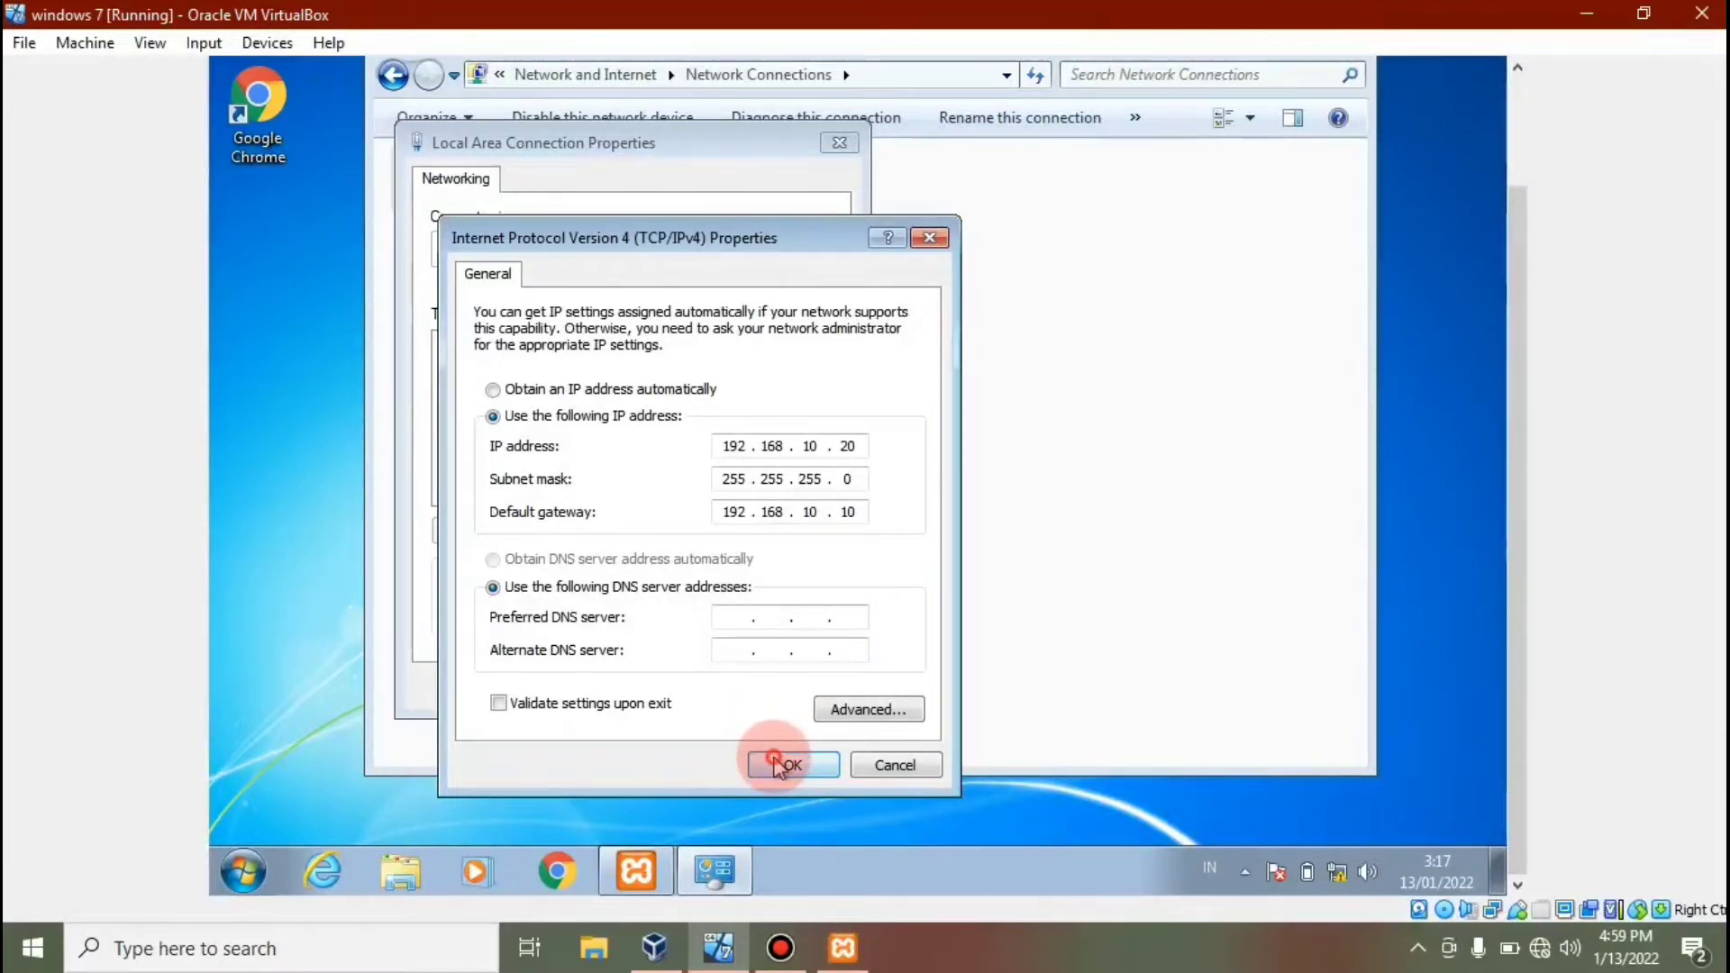
{"action": "left_click", "coordinate": [673, 684]}
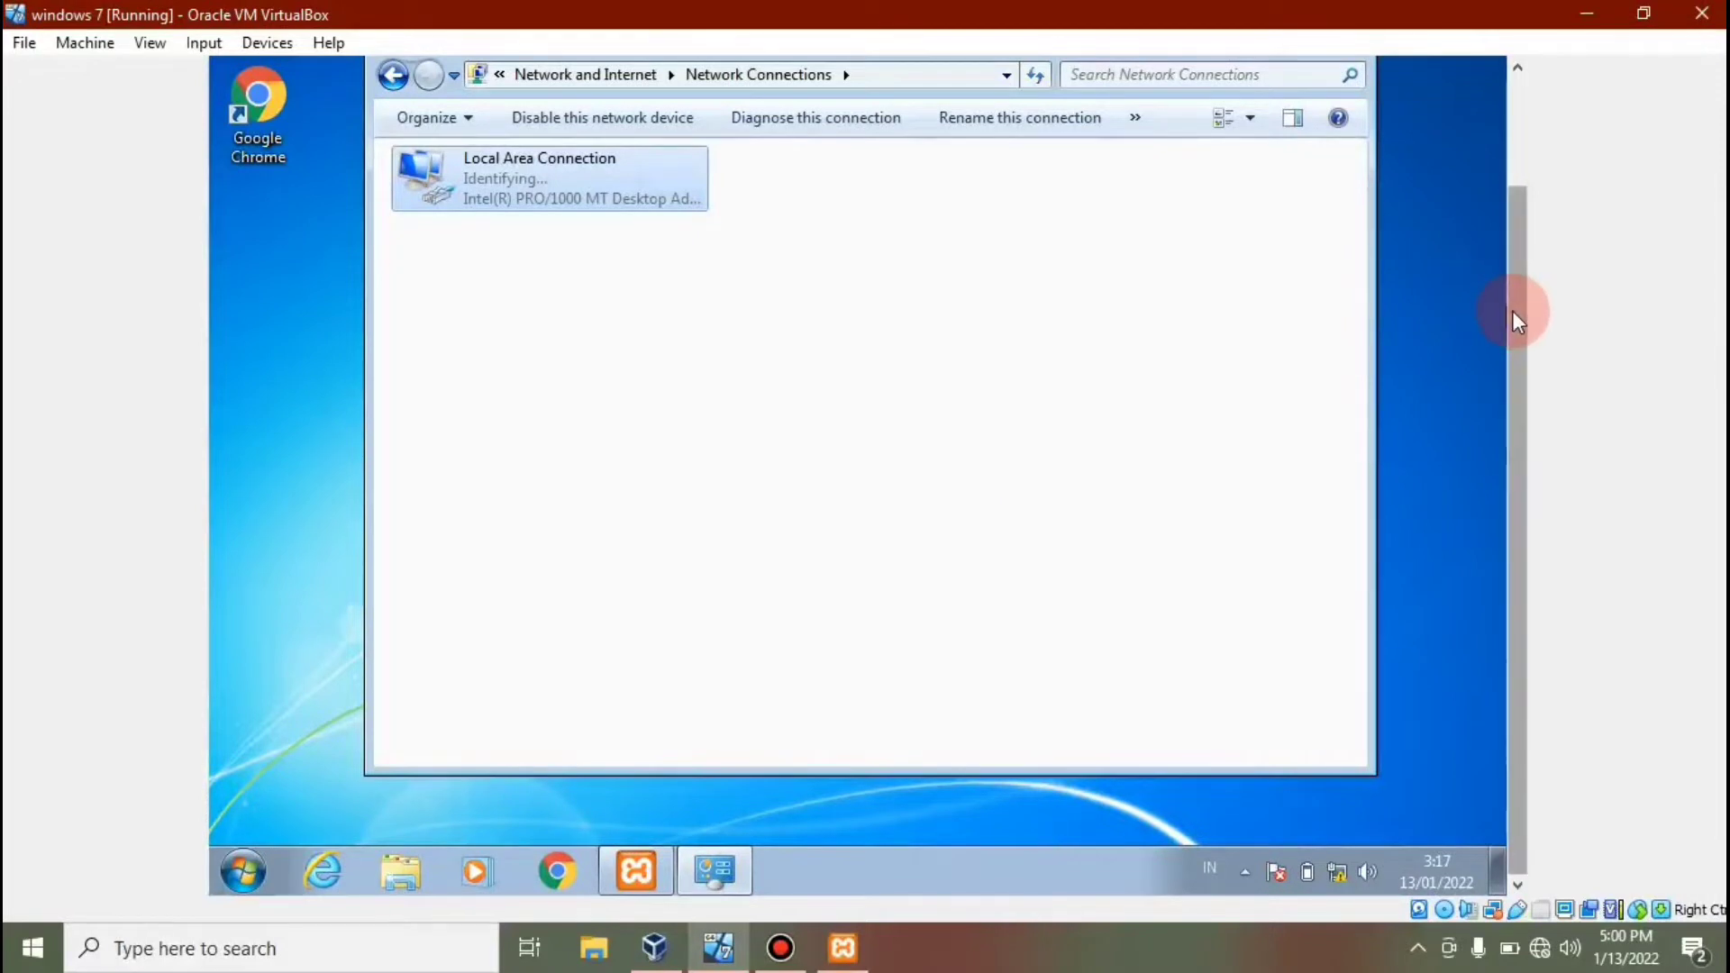
{"action": "left_click_drag", "start_coordinate": [1512, 310], "coordinate": [1512, 220]}
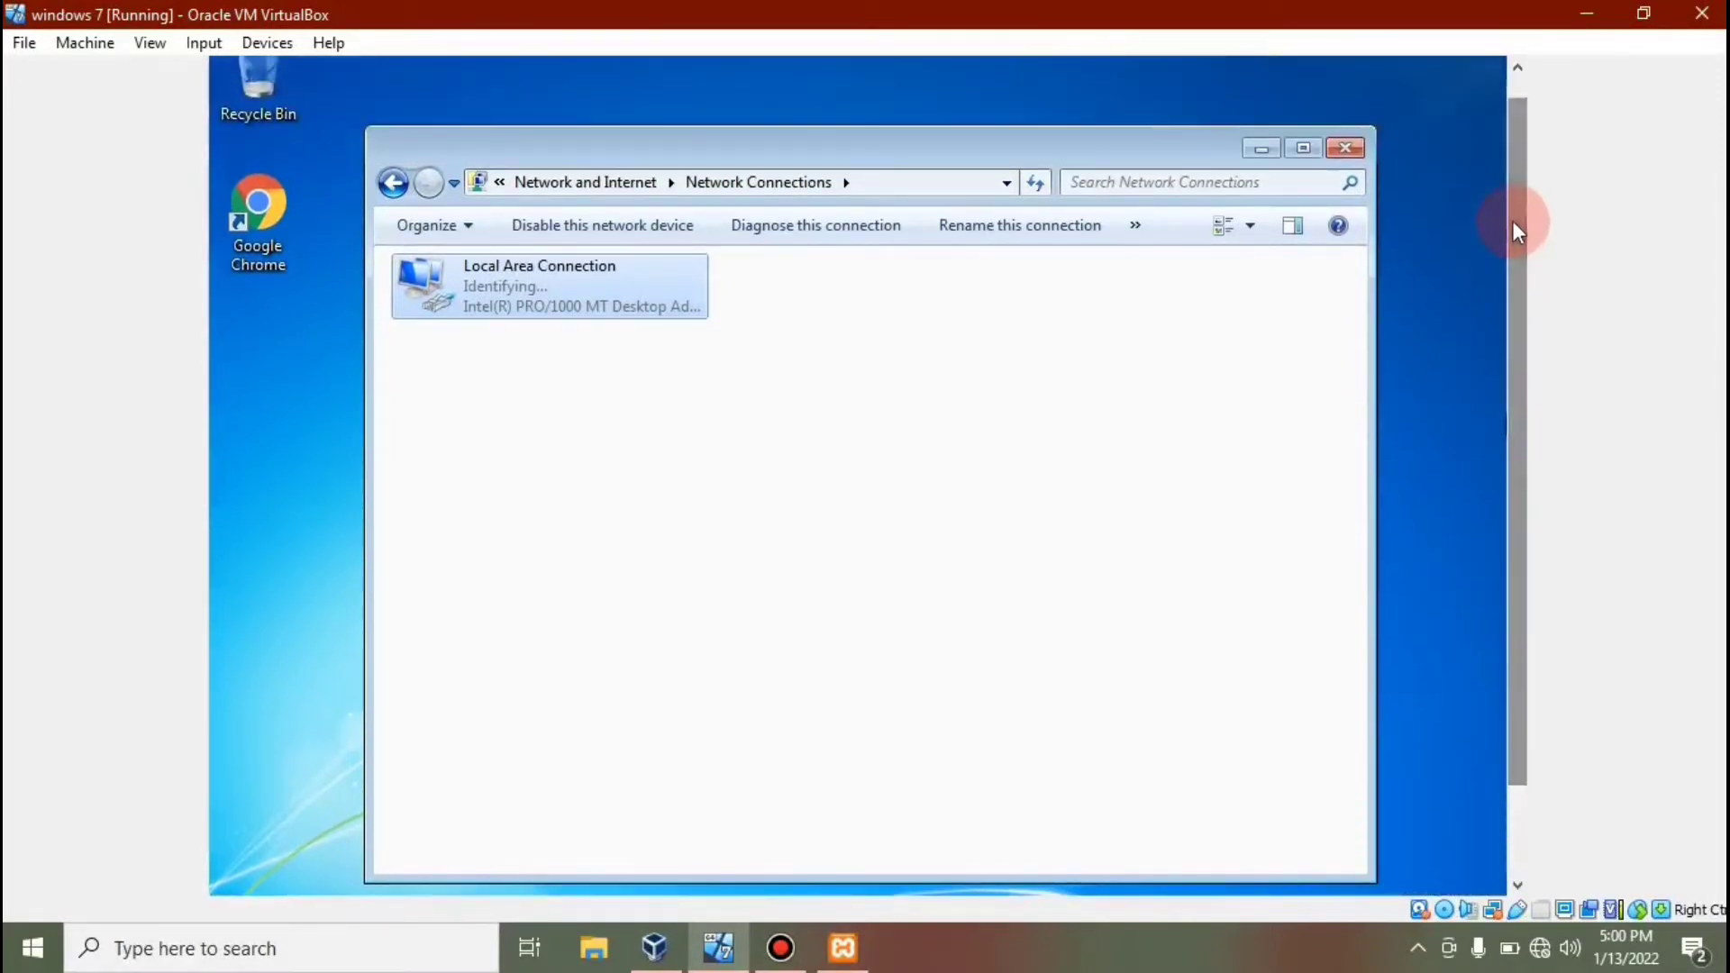
Close the guest's Network Connections window and minimize both VirtualBox windows.
{"action": "left_click", "coordinate": [1341, 146]}
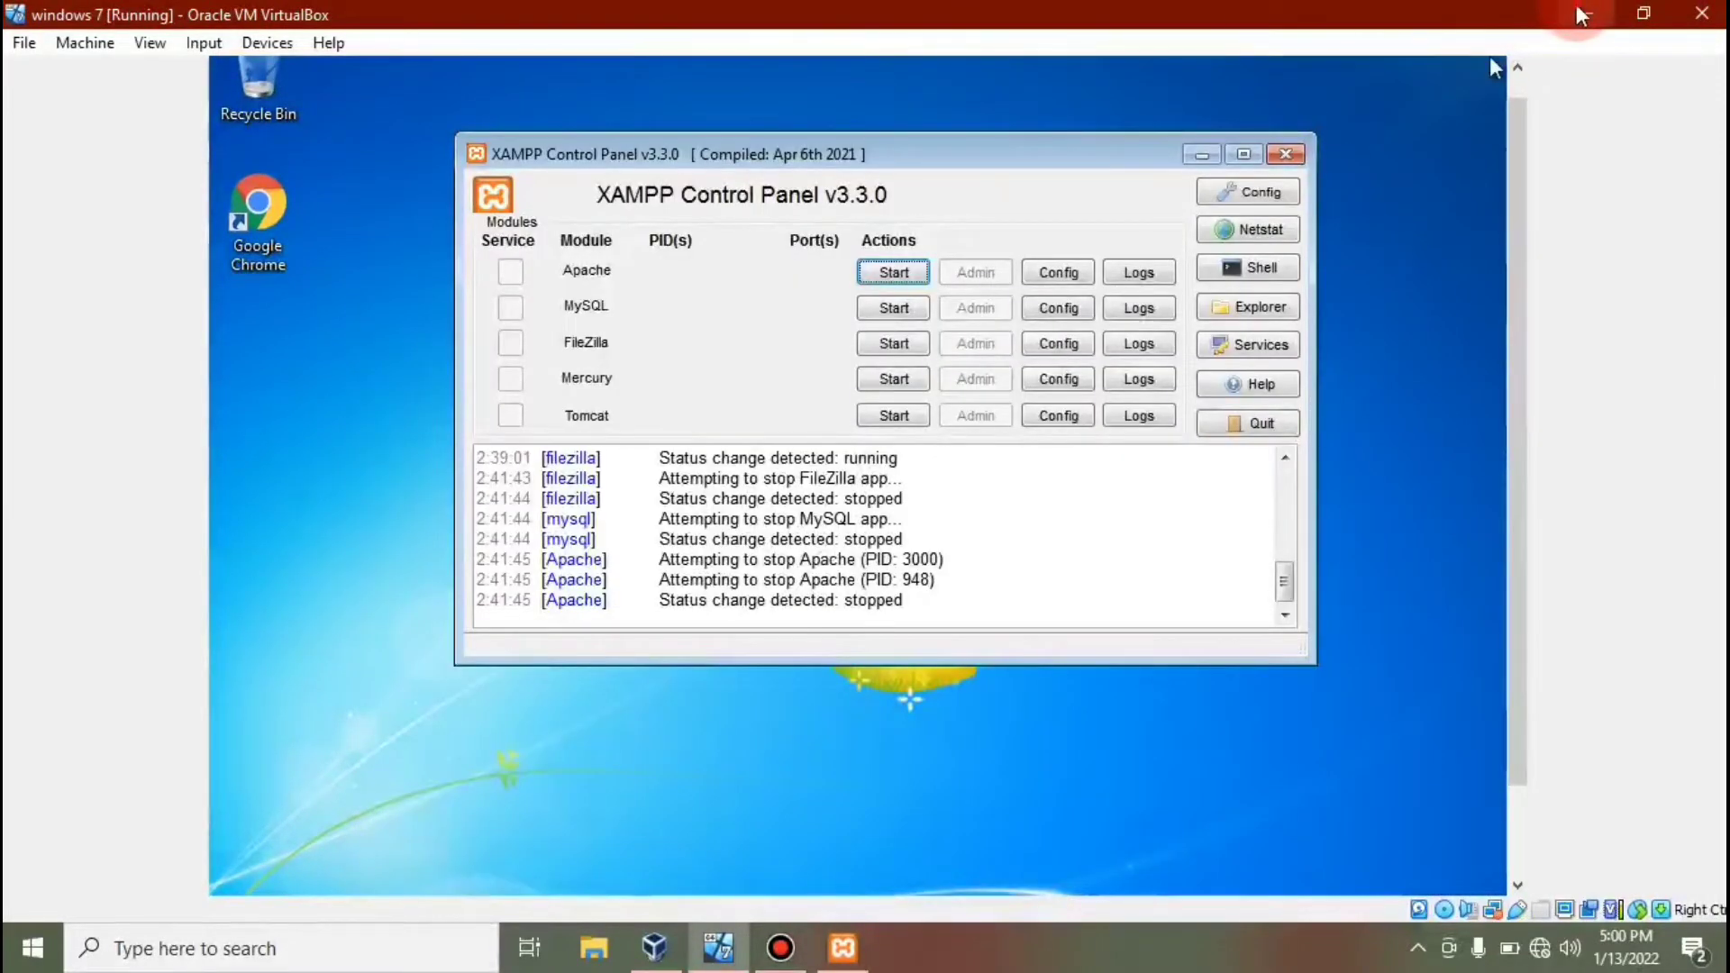
{"action": "left_click", "coordinate": [1578, 13]}
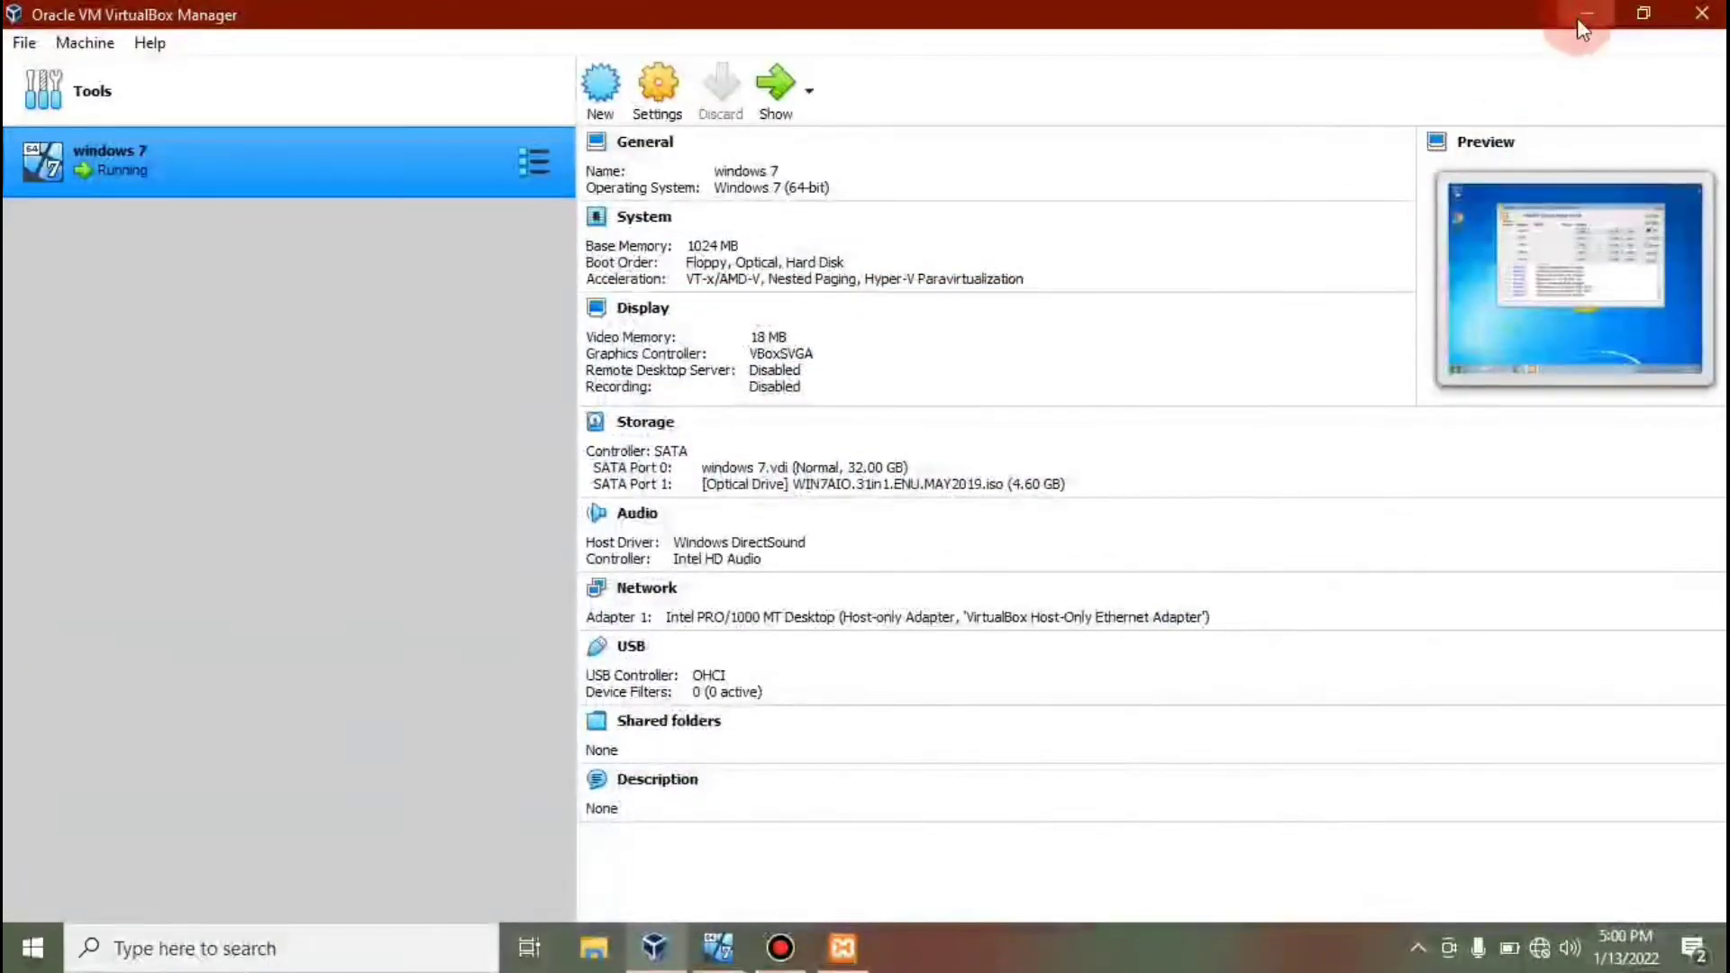
{"action": "left_click", "coordinate": [1583, 20]}
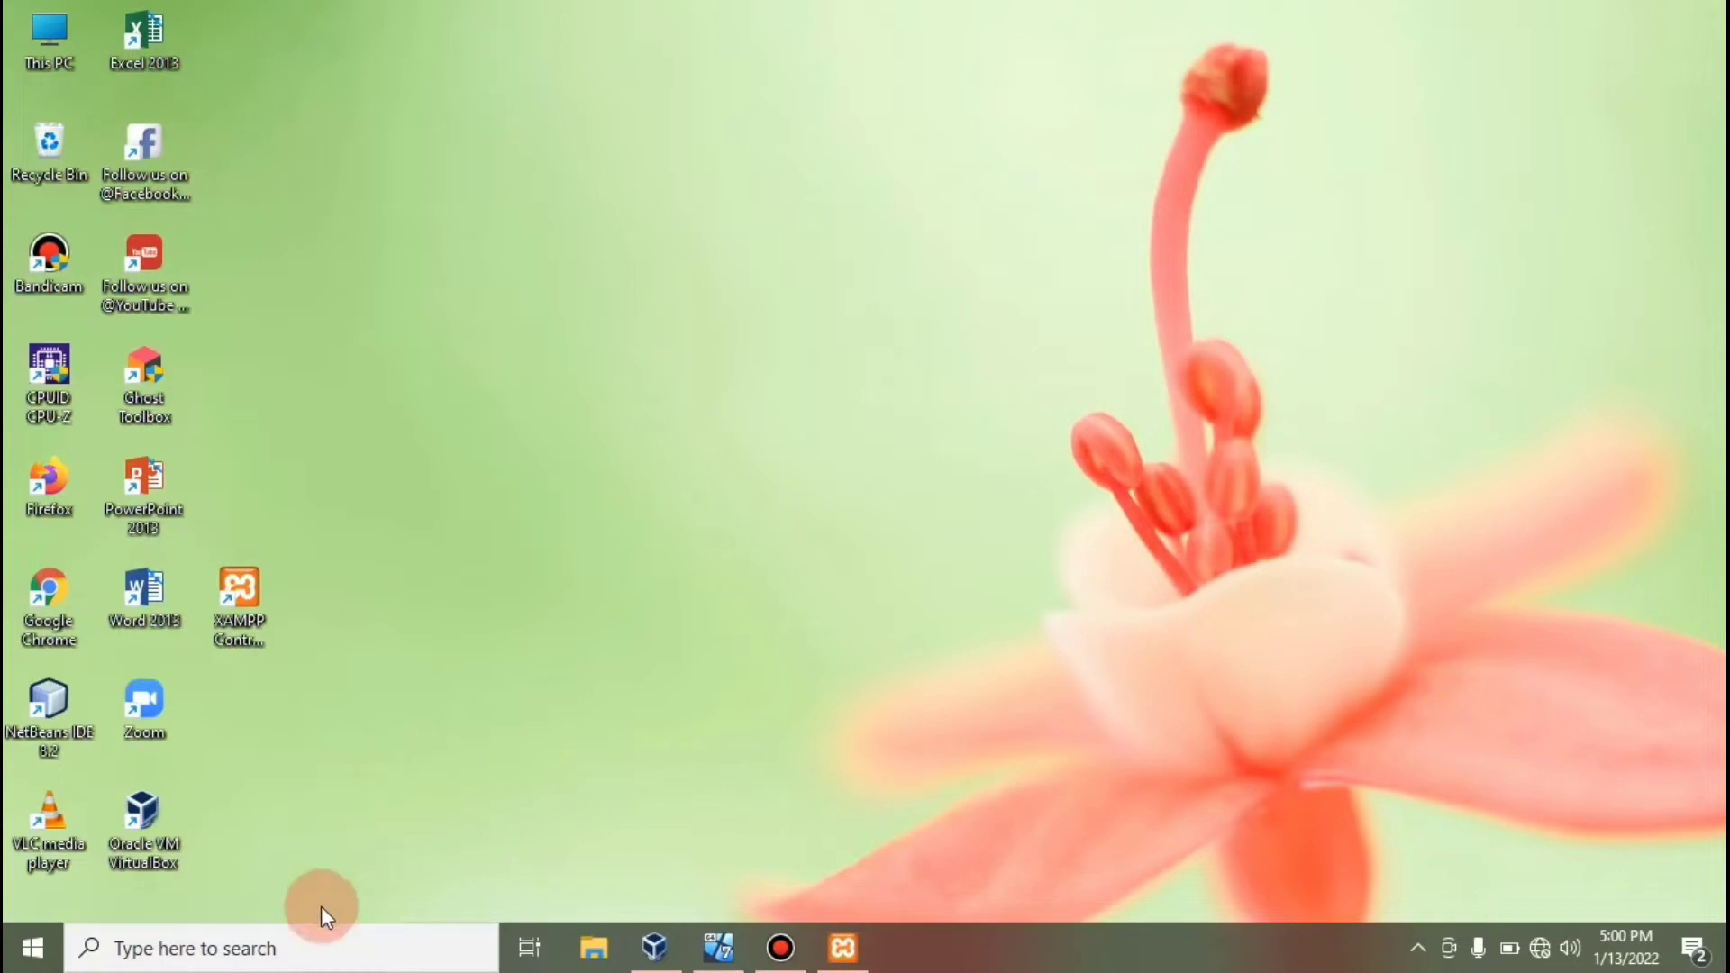
Search 'cmd' and launch Command Prompt on the host.
{"action": "left_click", "coordinate": [313, 947]}
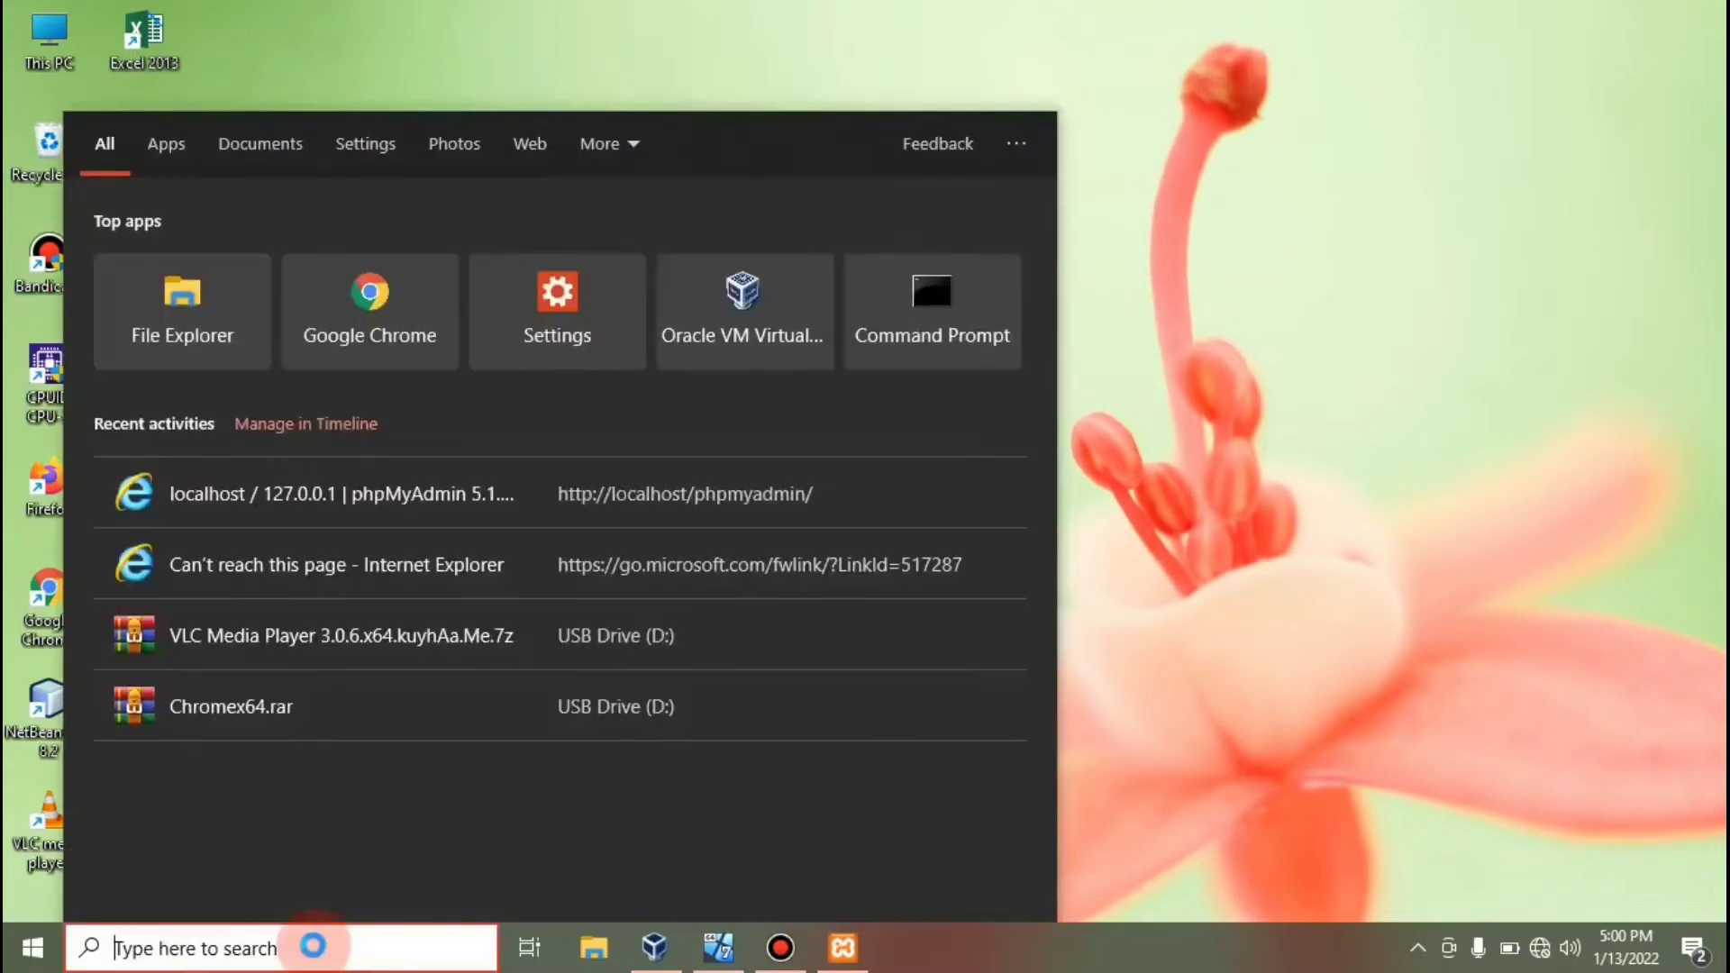
{"action": "type", "text": "c"}
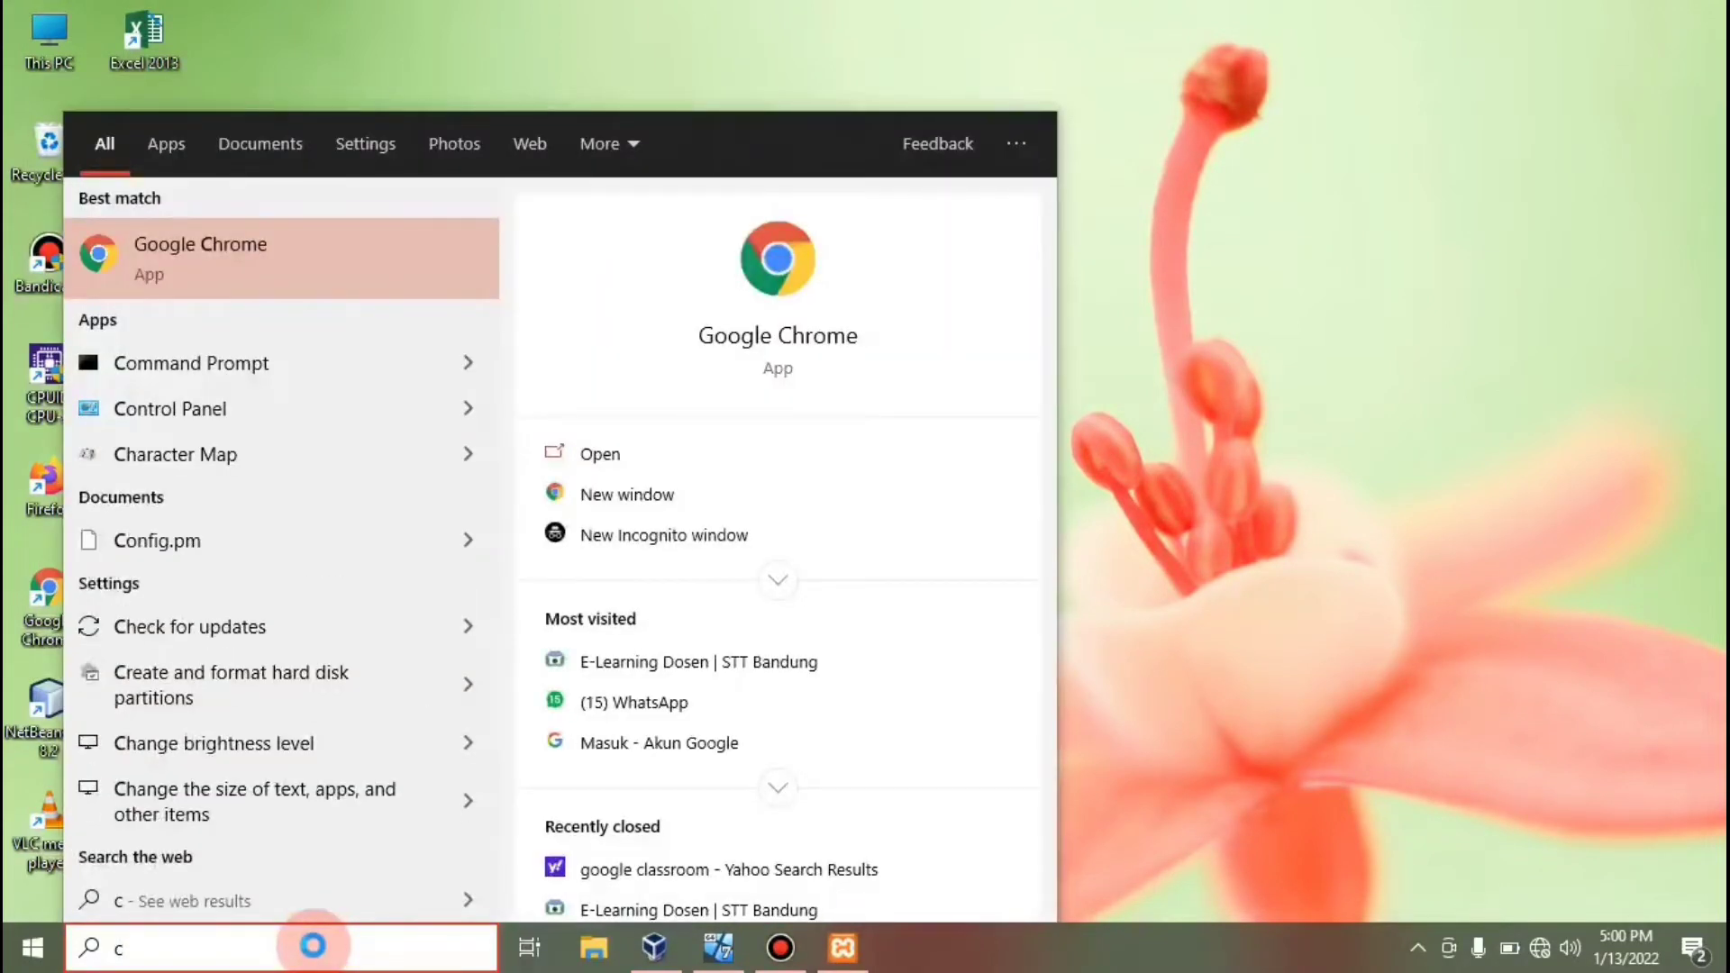
{"action": "type", "text": "md"}
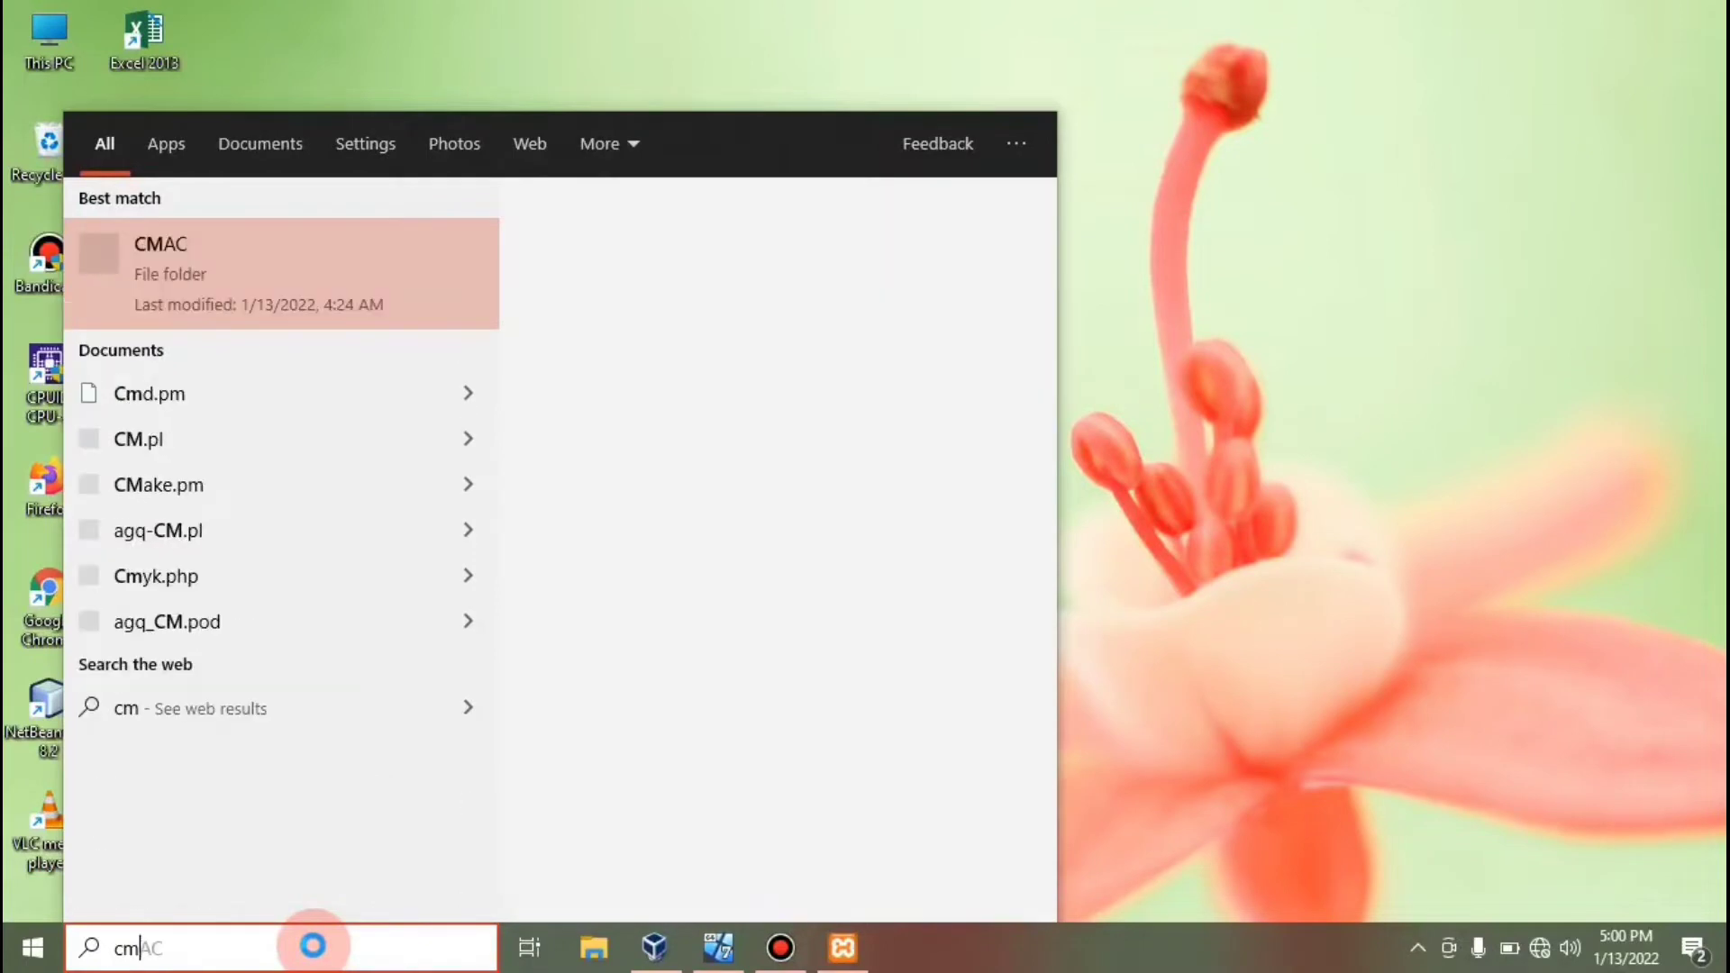
{"action": "left_click", "coordinate": [326, 261]}
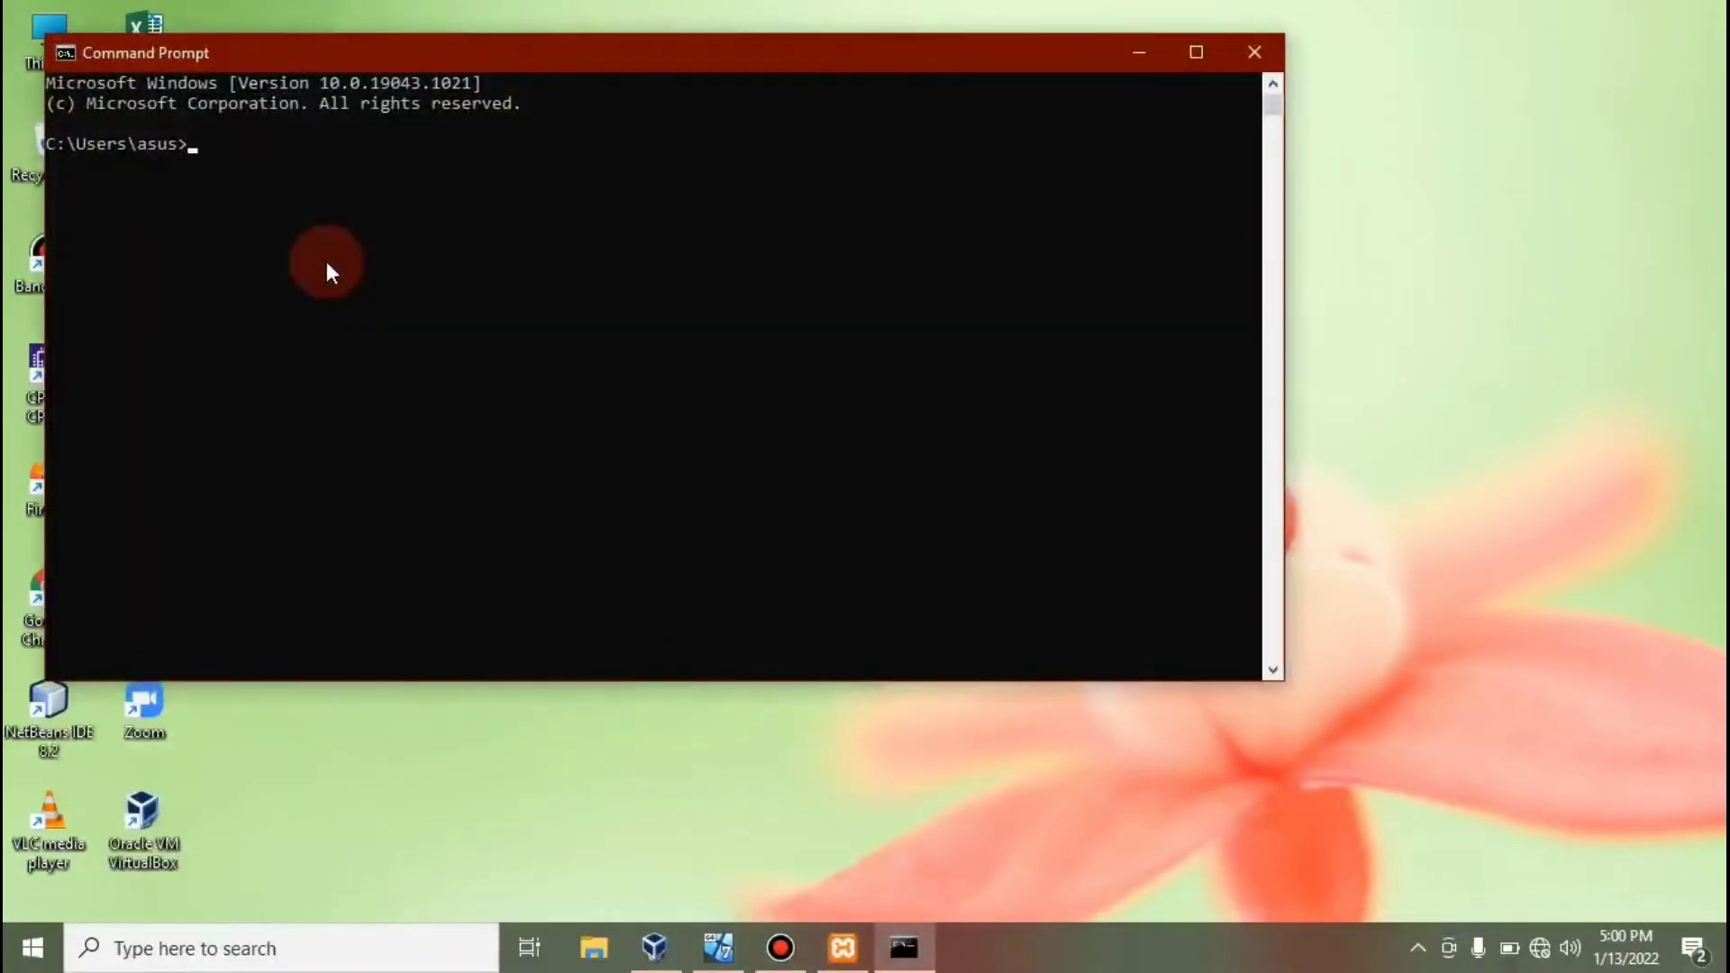
Ping 192.168.10.20 from the host and confirm 4 of 4 replies with 0% loss.
{"action": "type", "text": "pi"}
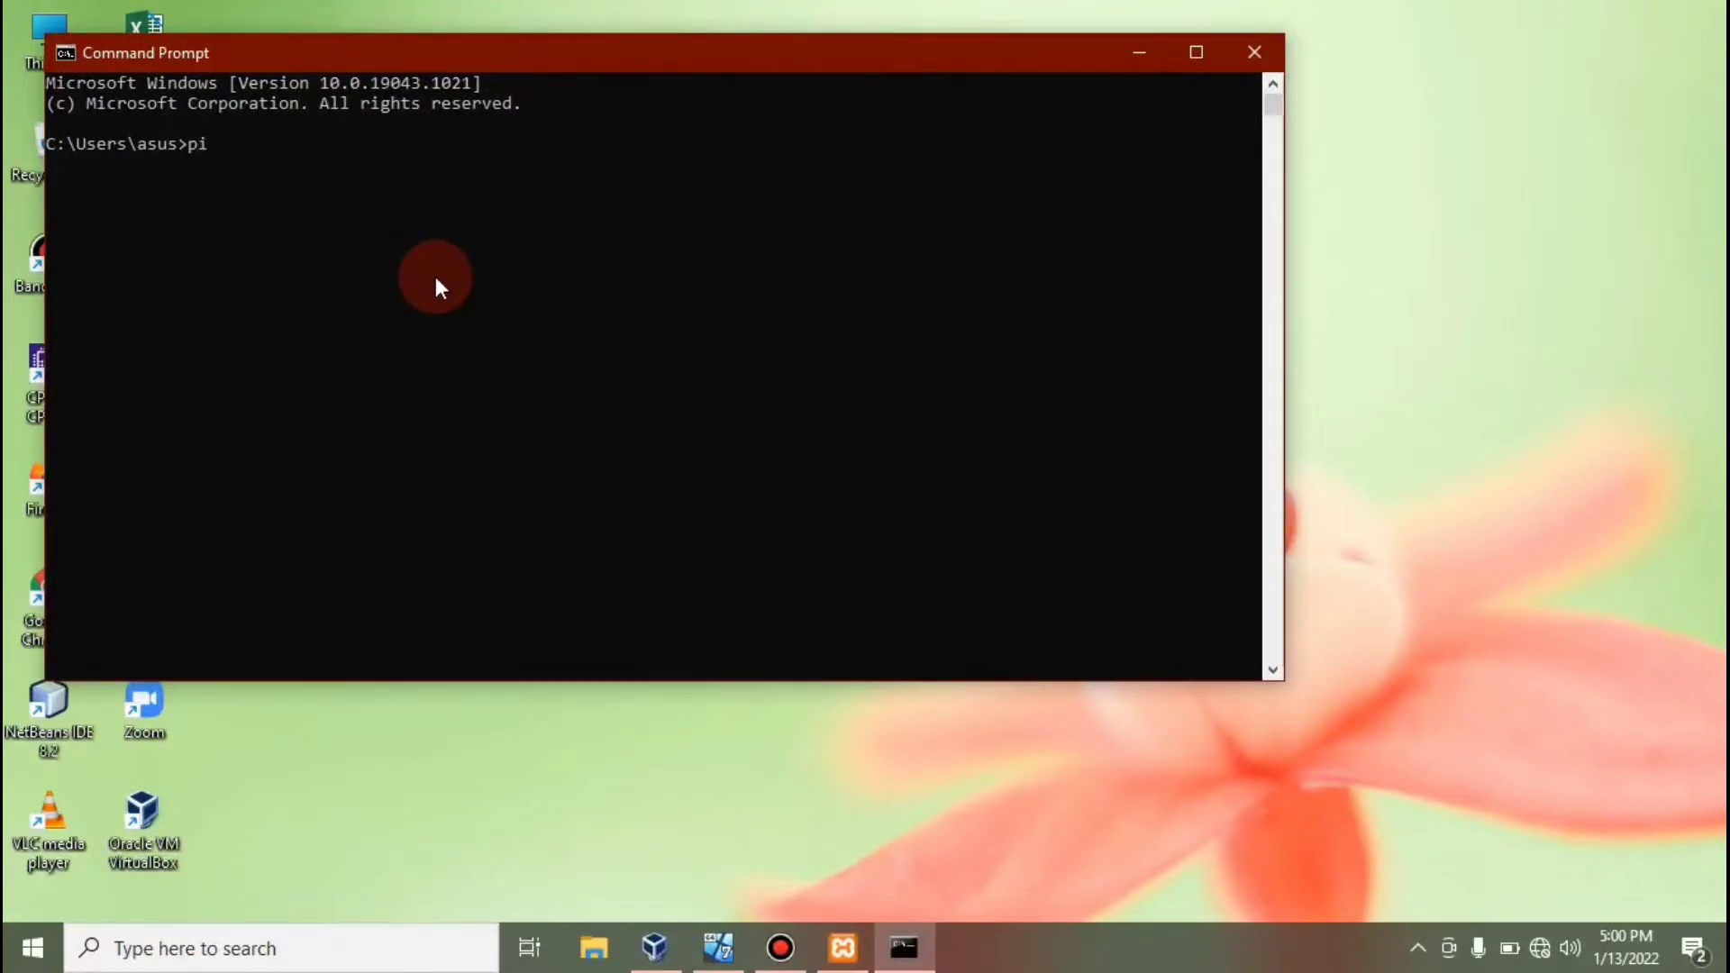
{"action": "type", "text": "ng 192.168.10.20"}
{"action": "key", "text": "Return"}
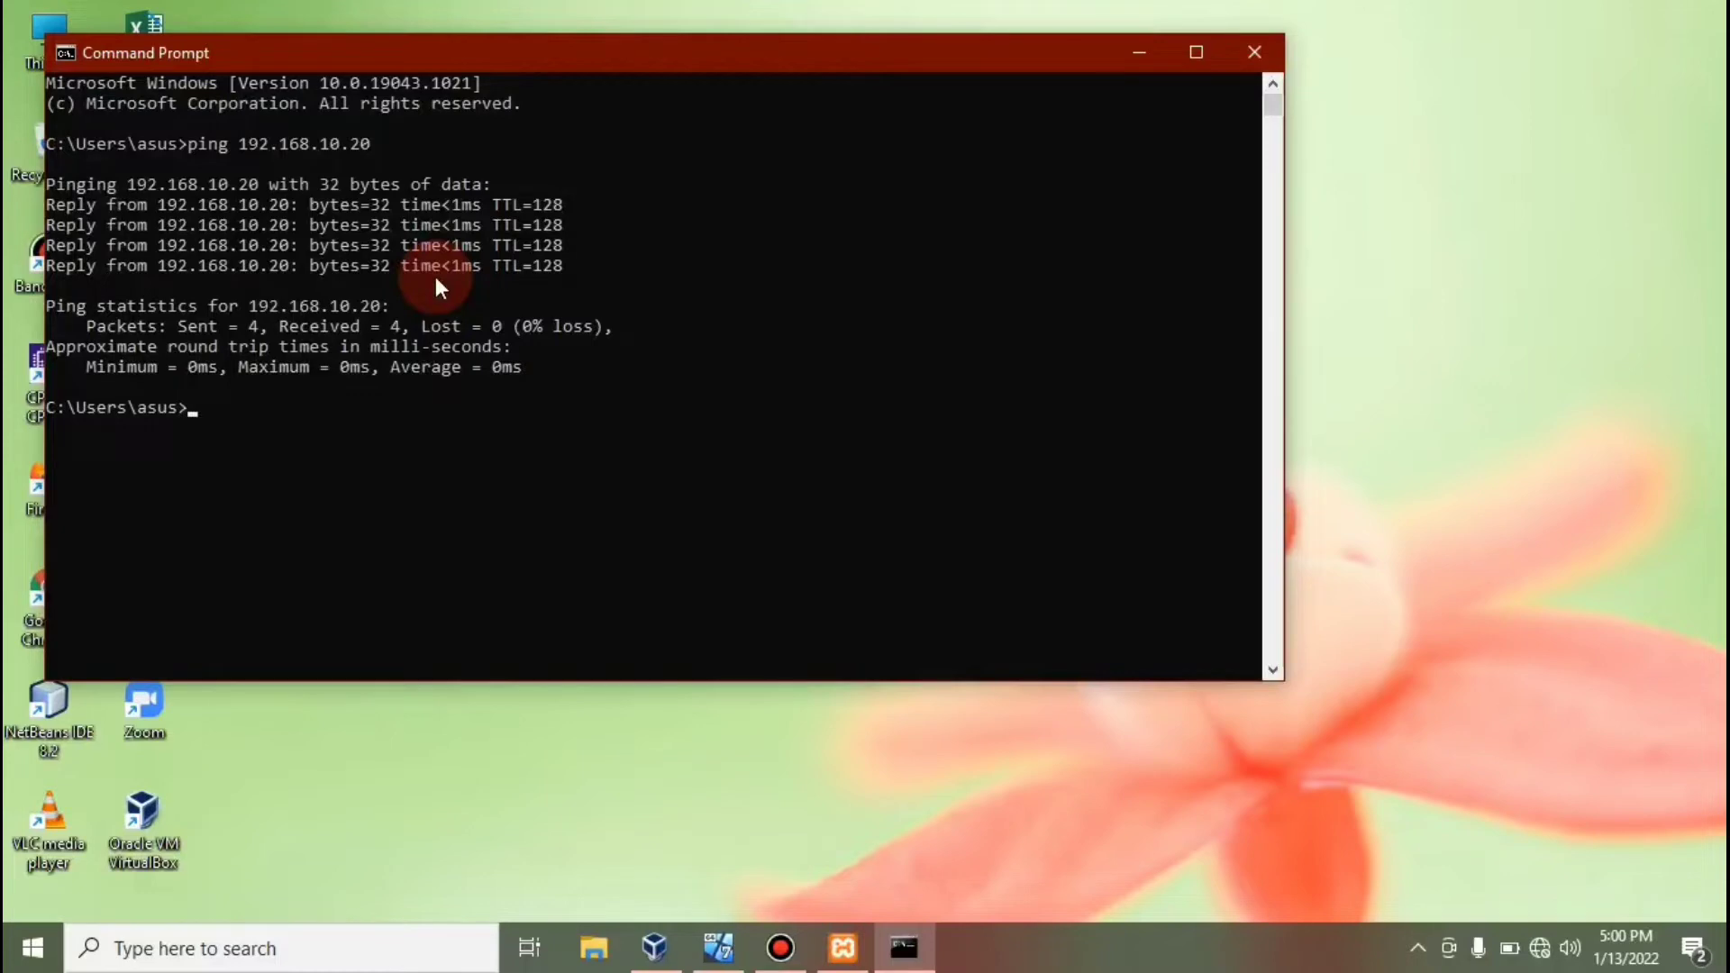
{"action": "left_click_drag", "start_coordinate": [627, 56], "coordinate": [942, 163]}
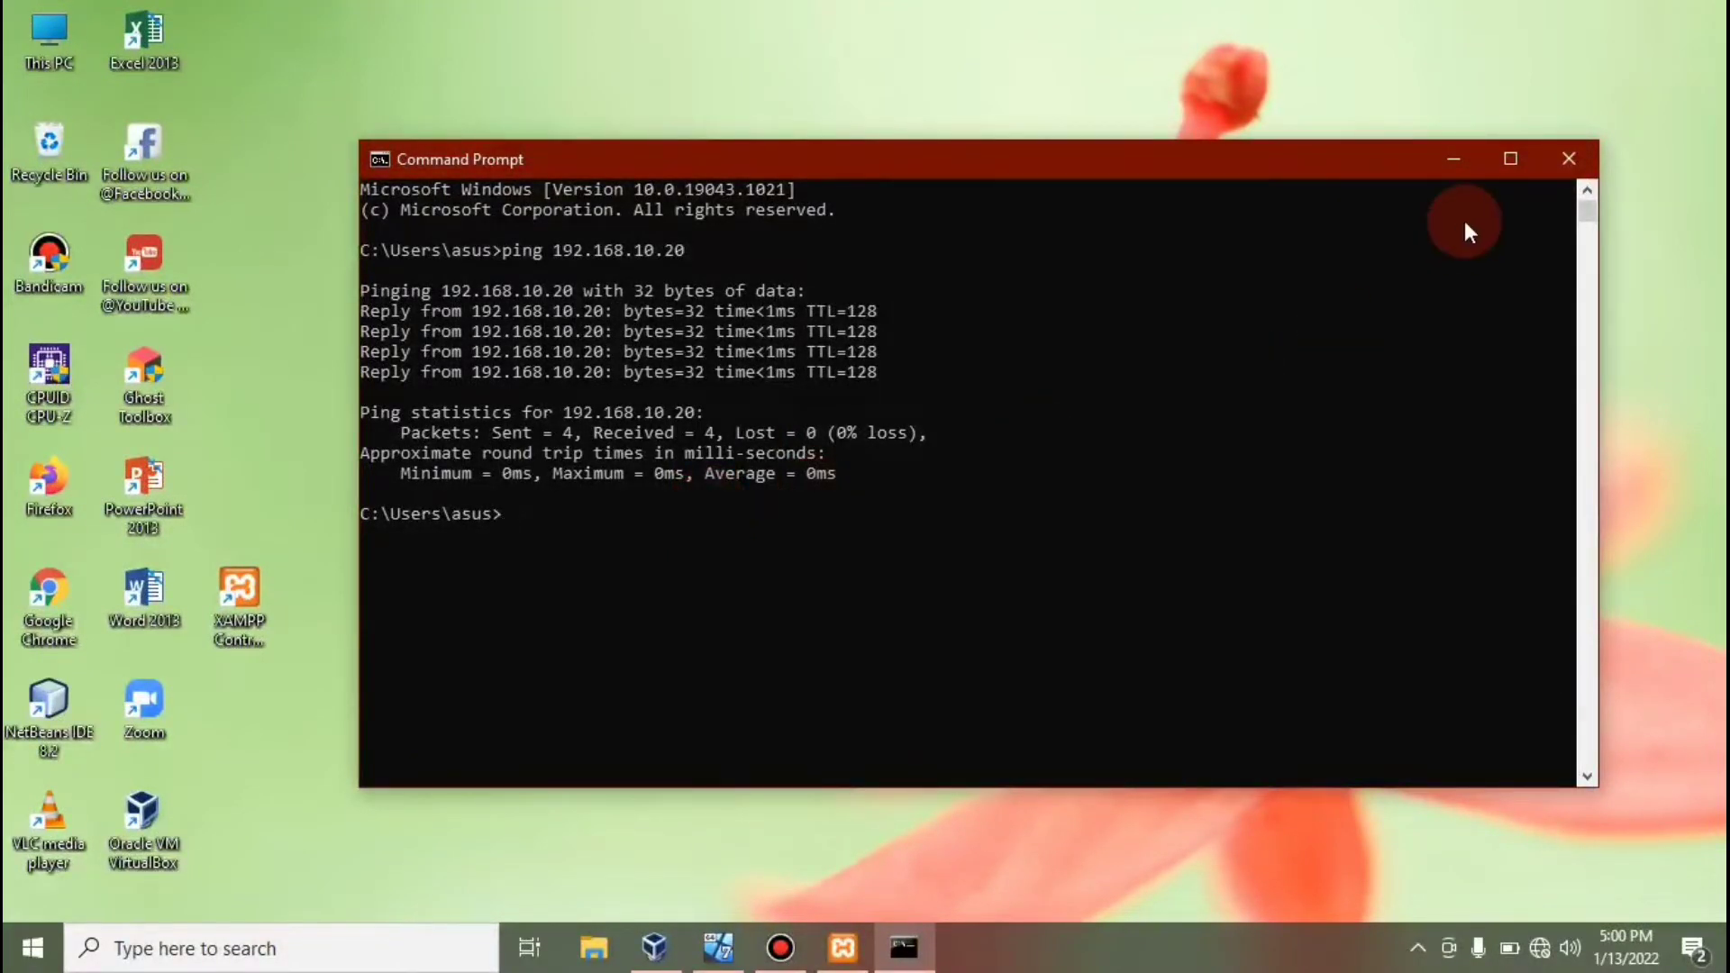
Bring back the Windows 7 guest and launch cmd from its Start menu search.
{"action": "left_click", "coordinate": [1457, 159]}
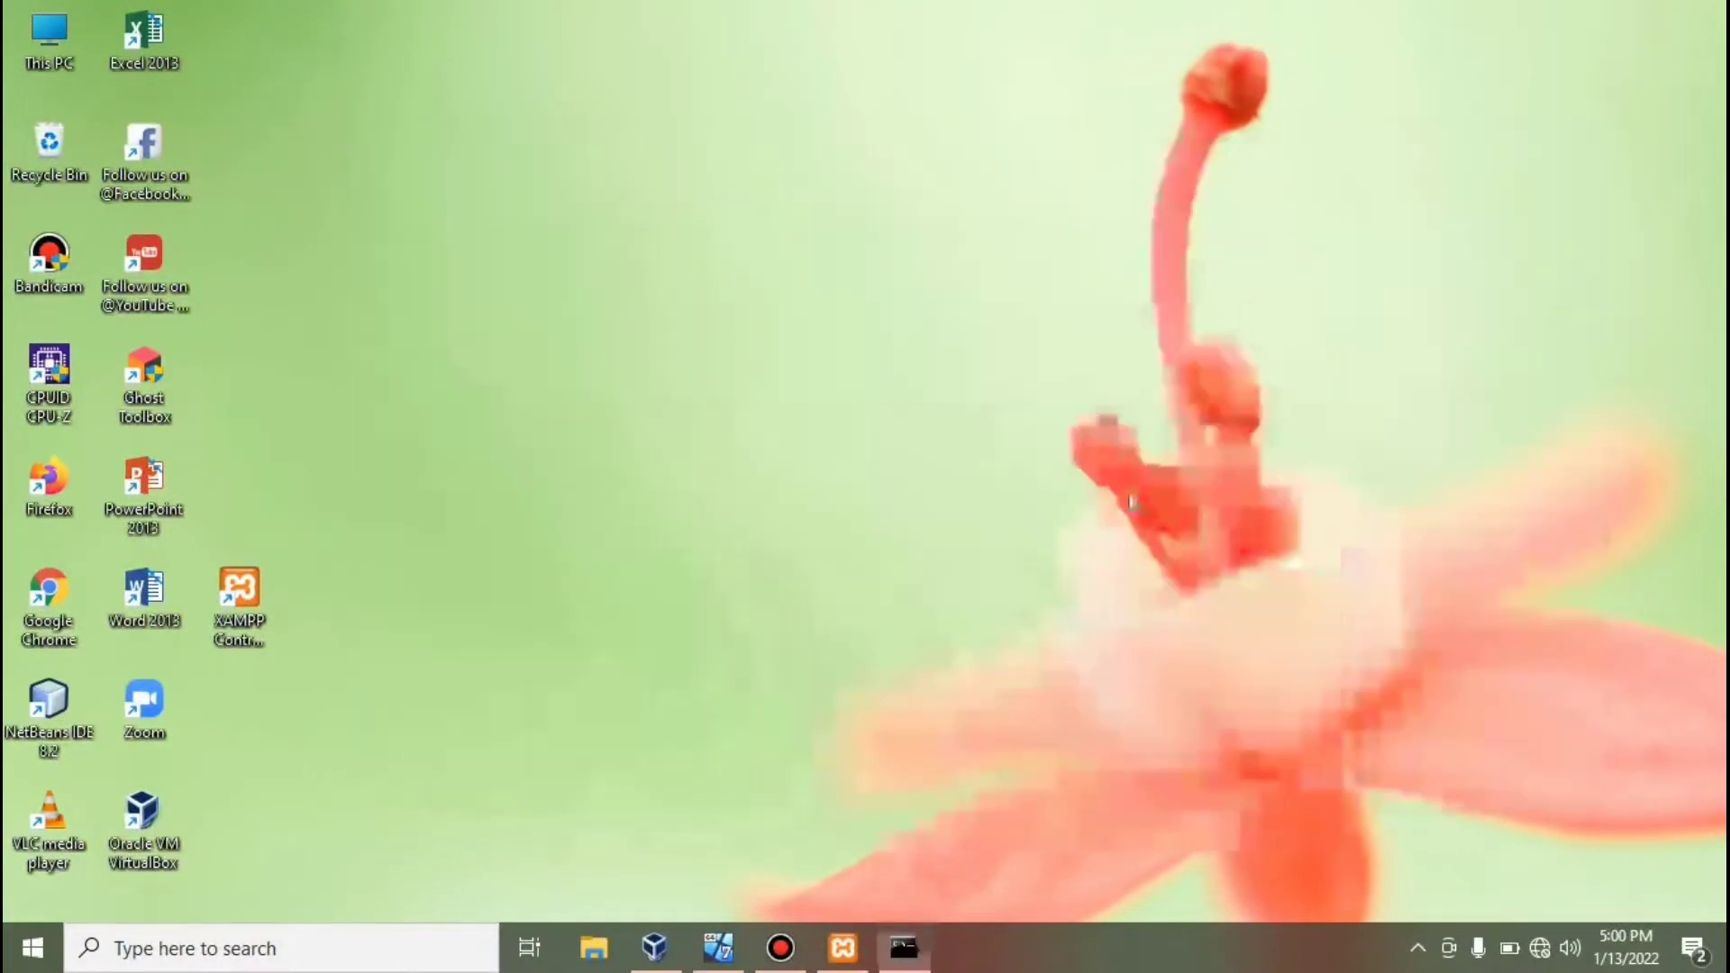
{"action": "left_click", "coordinate": [719, 946]}
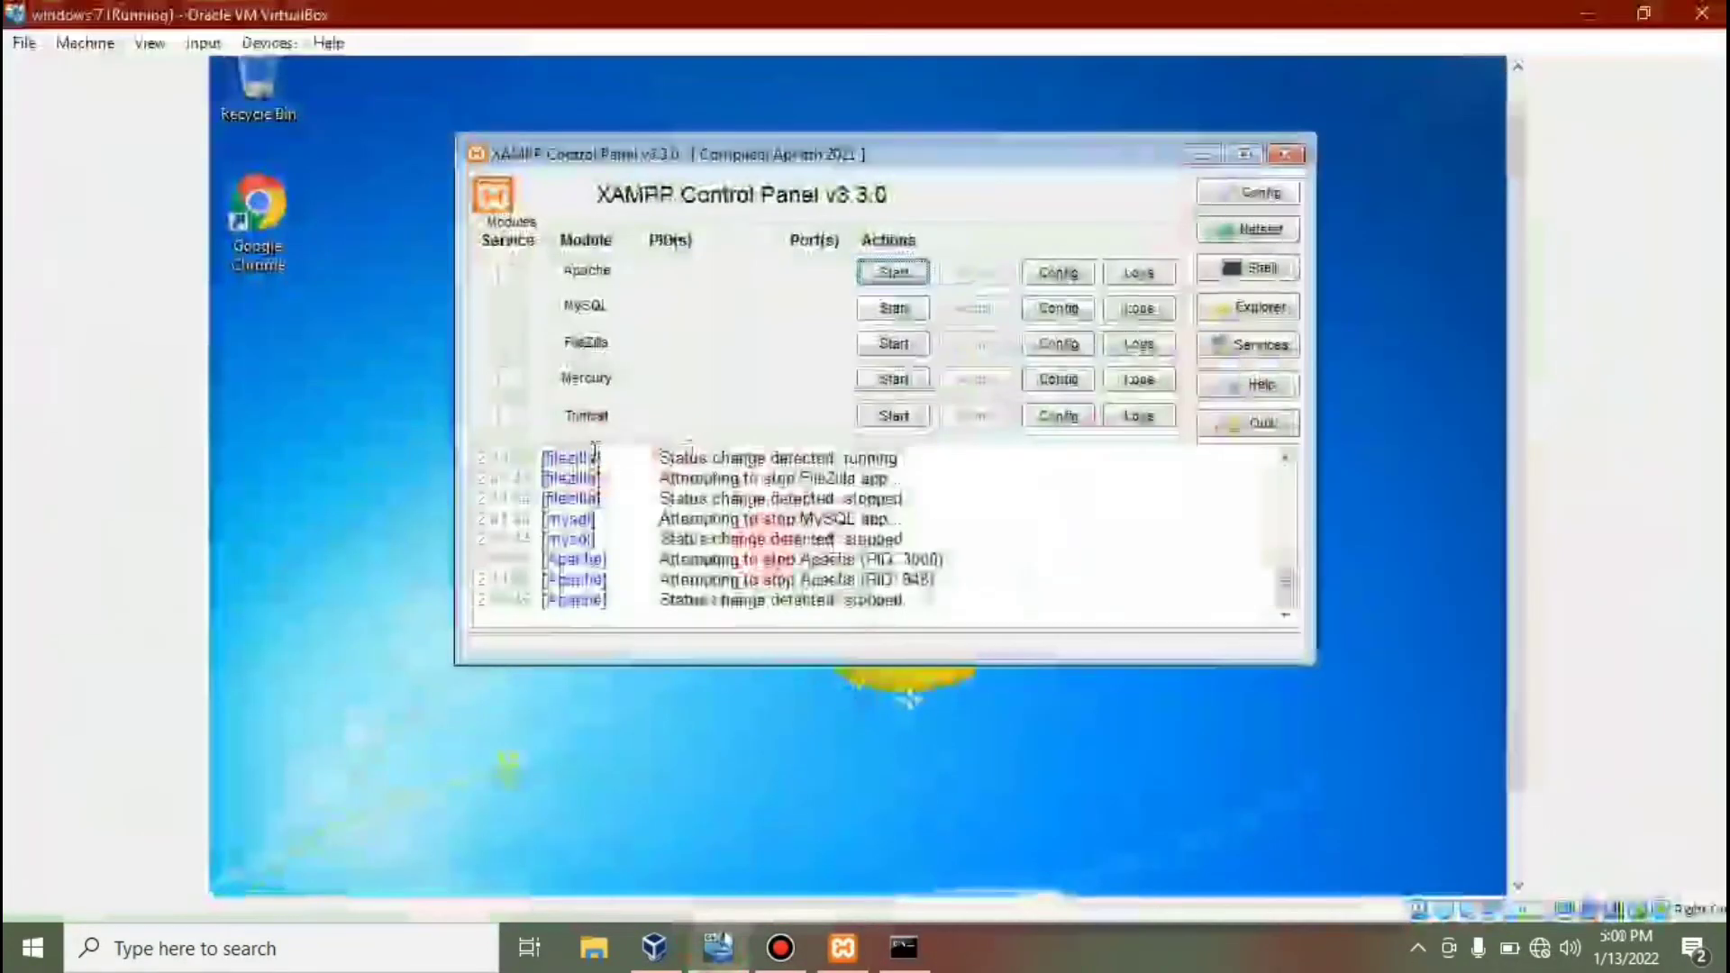
{"action": "scroll", "coordinate": [1511, 332], "scroll_direction": "down", "scroll_amount": 3}
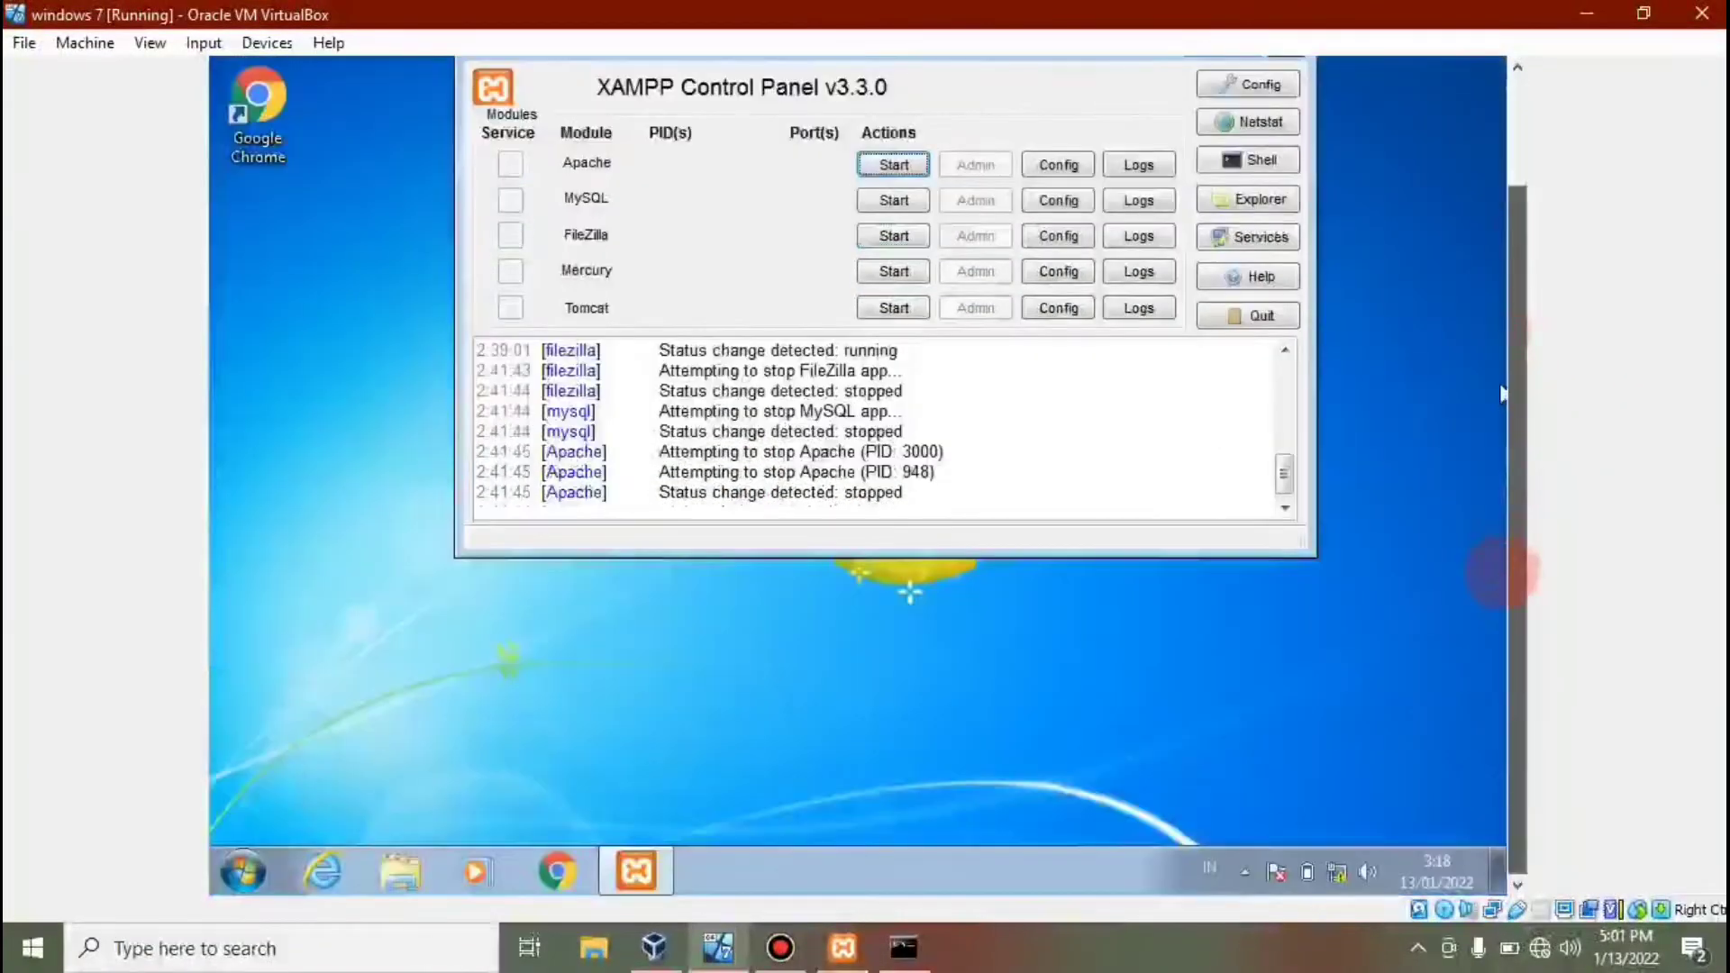
{"action": "left_click", "coordinate": [233, 869]}
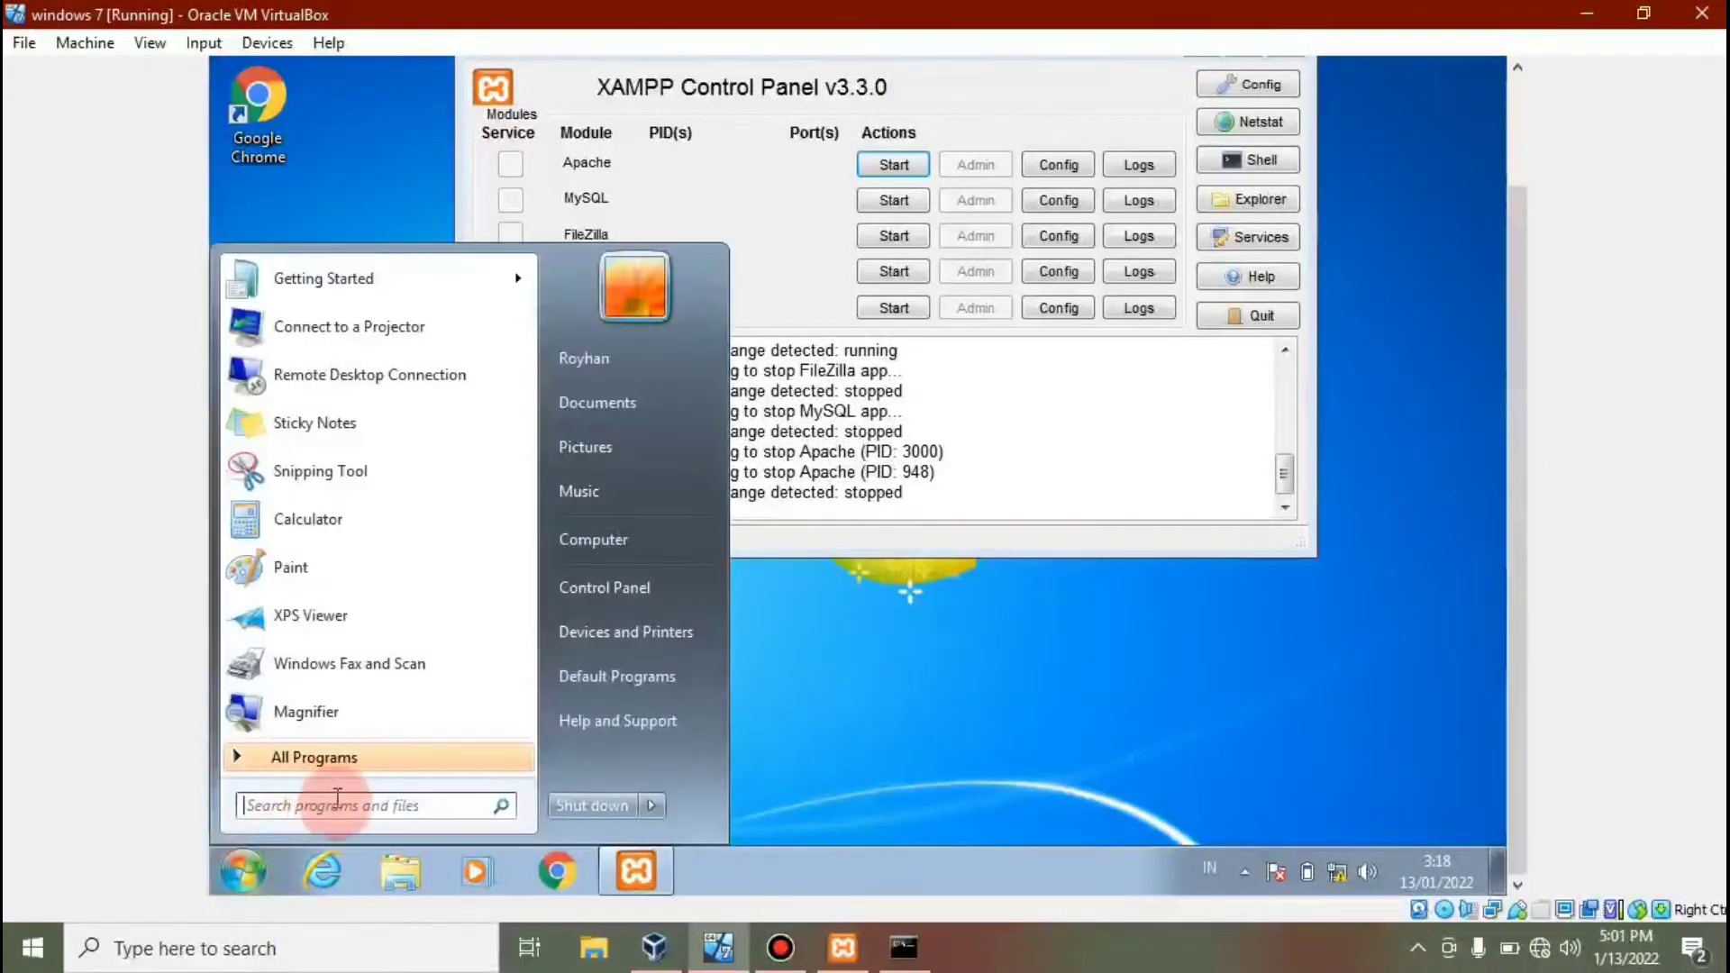
{"action": "left_click", "coordinate": [339, 810]}
{"action": "type", "text": "cmd"}
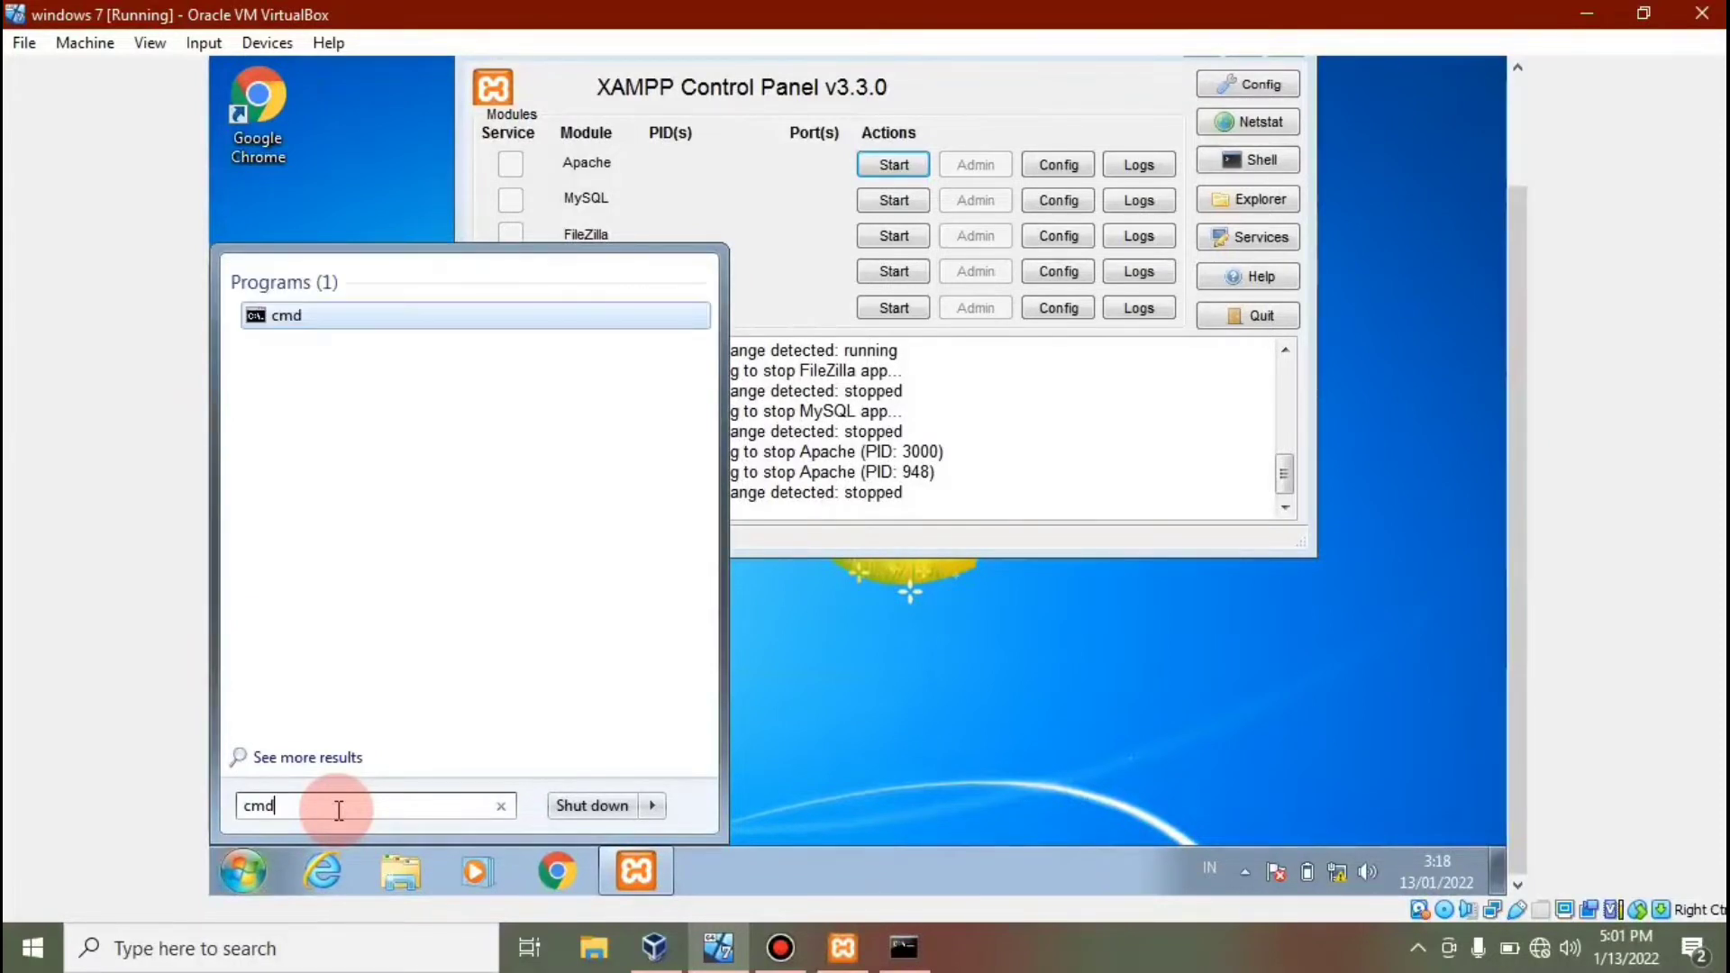
{"action": "key", "text": "Return"}
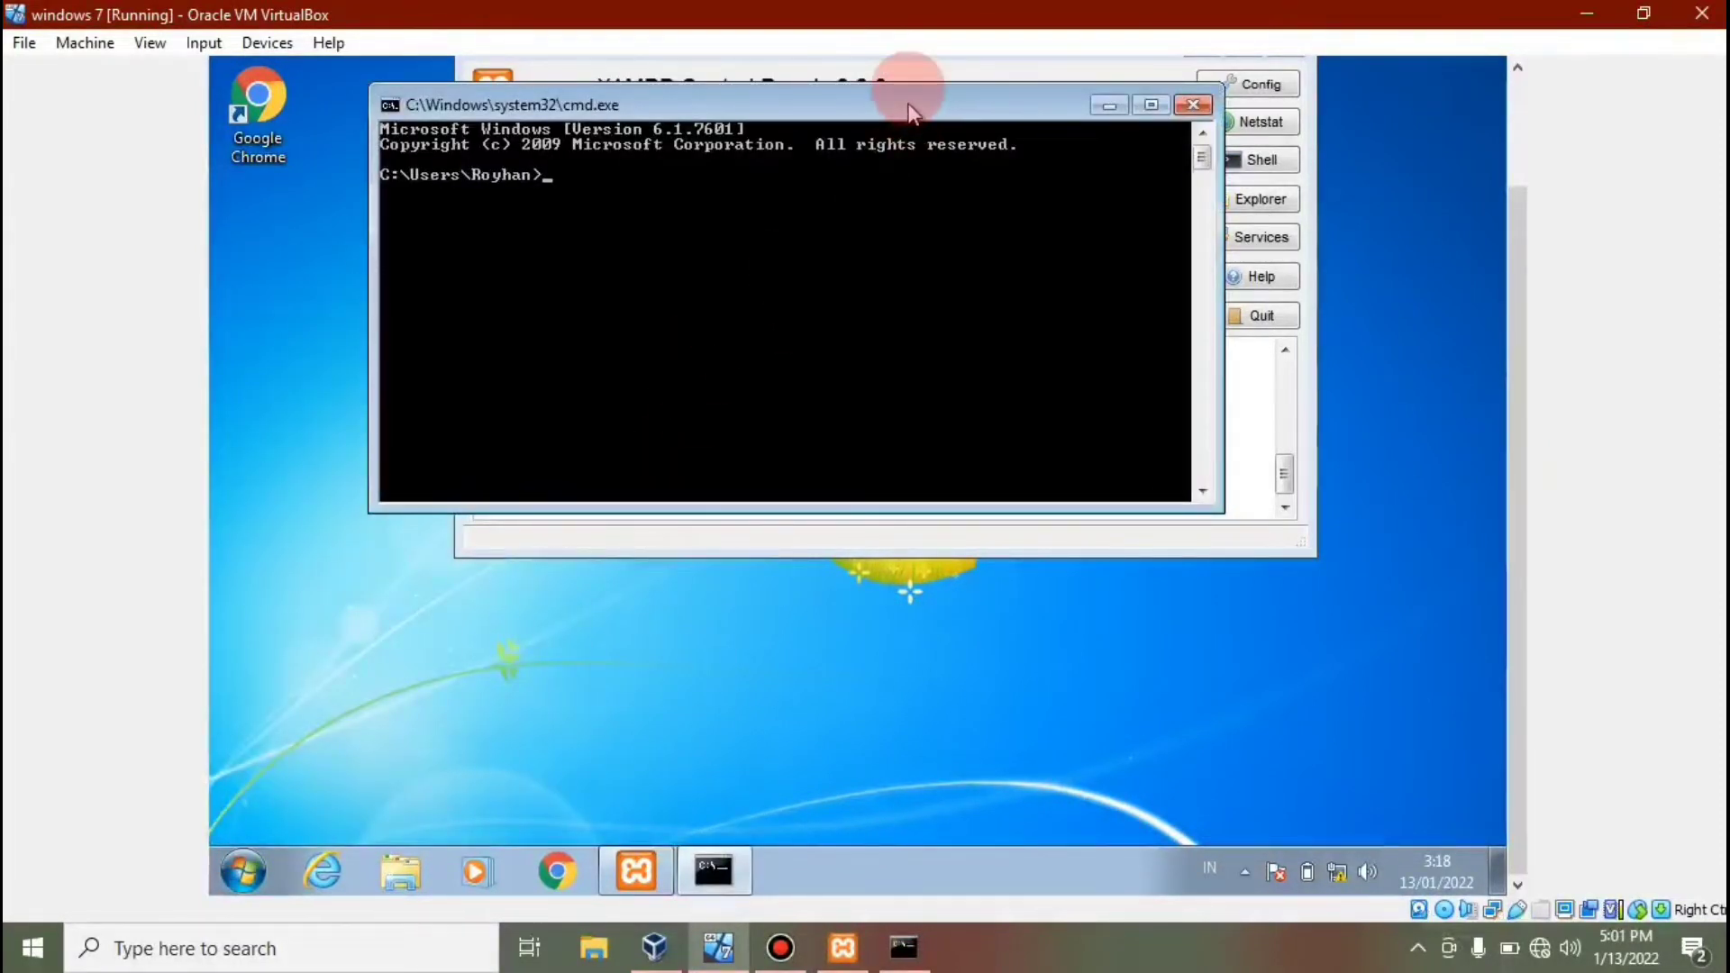
Ping 192.168.10.10 from the guest (4 replies, 0% loss), then minimize cmd.
{"action": "left_click_drag", "start_coordinate": [910, 105], "coordinate": [906, 230]}
{"action": "type", "text": "p"}
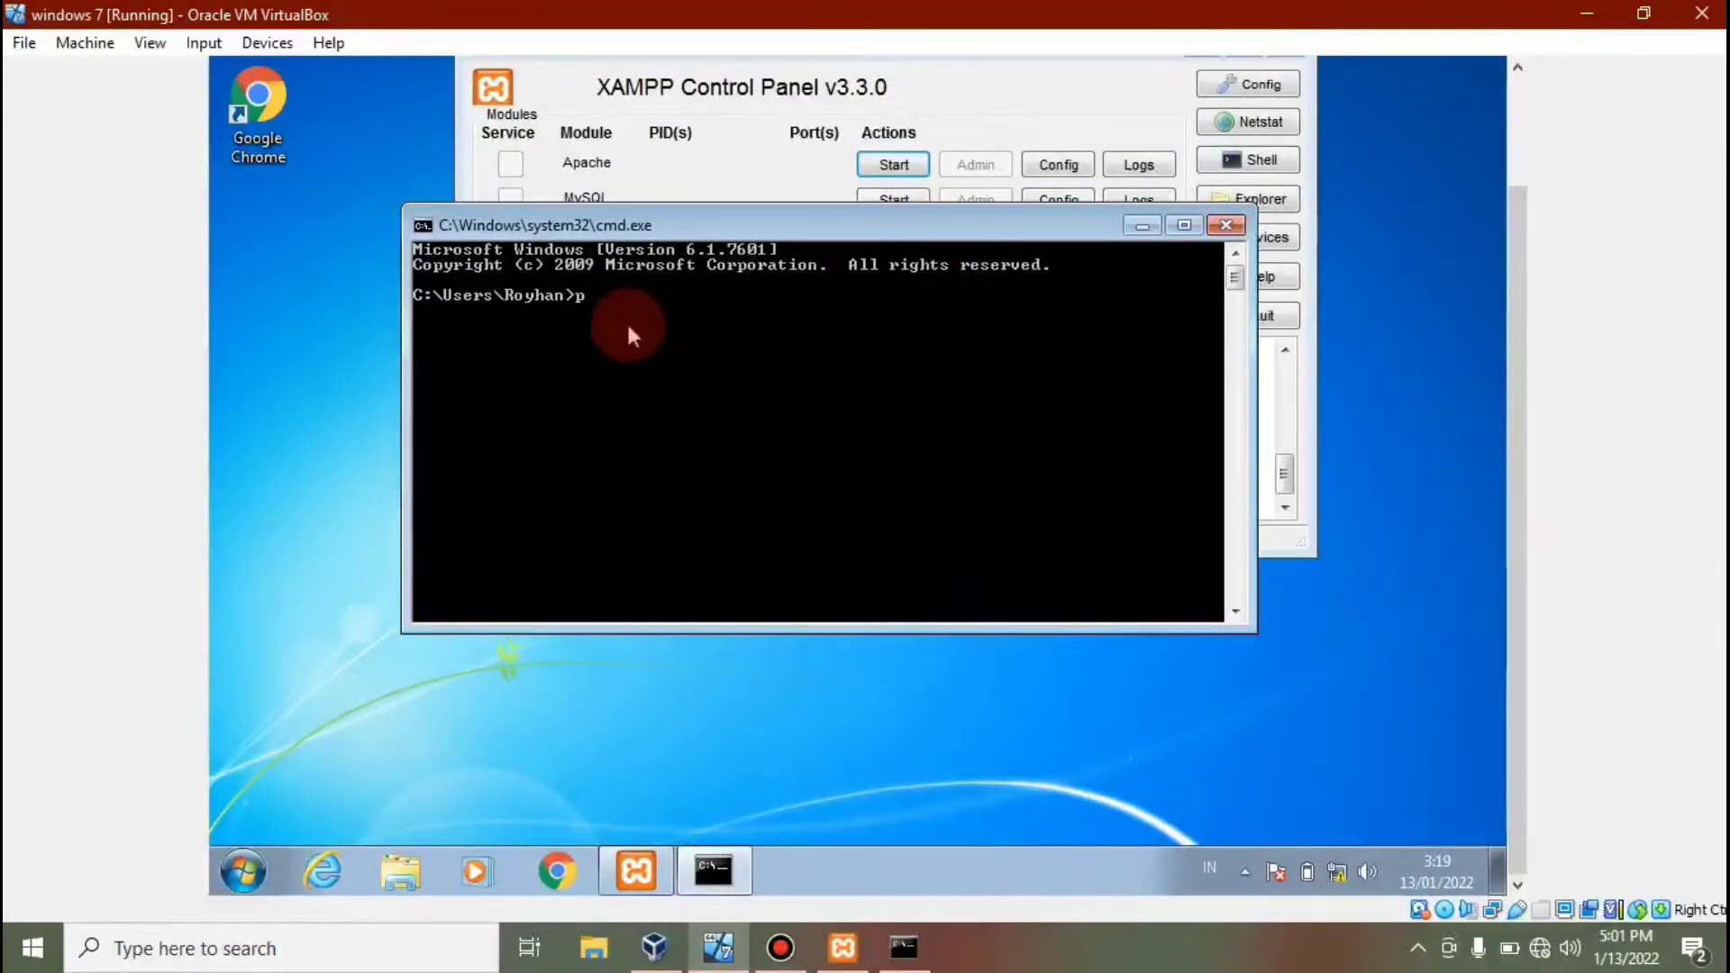
{"action": "type", "text": "ing 192.168.10.10"}
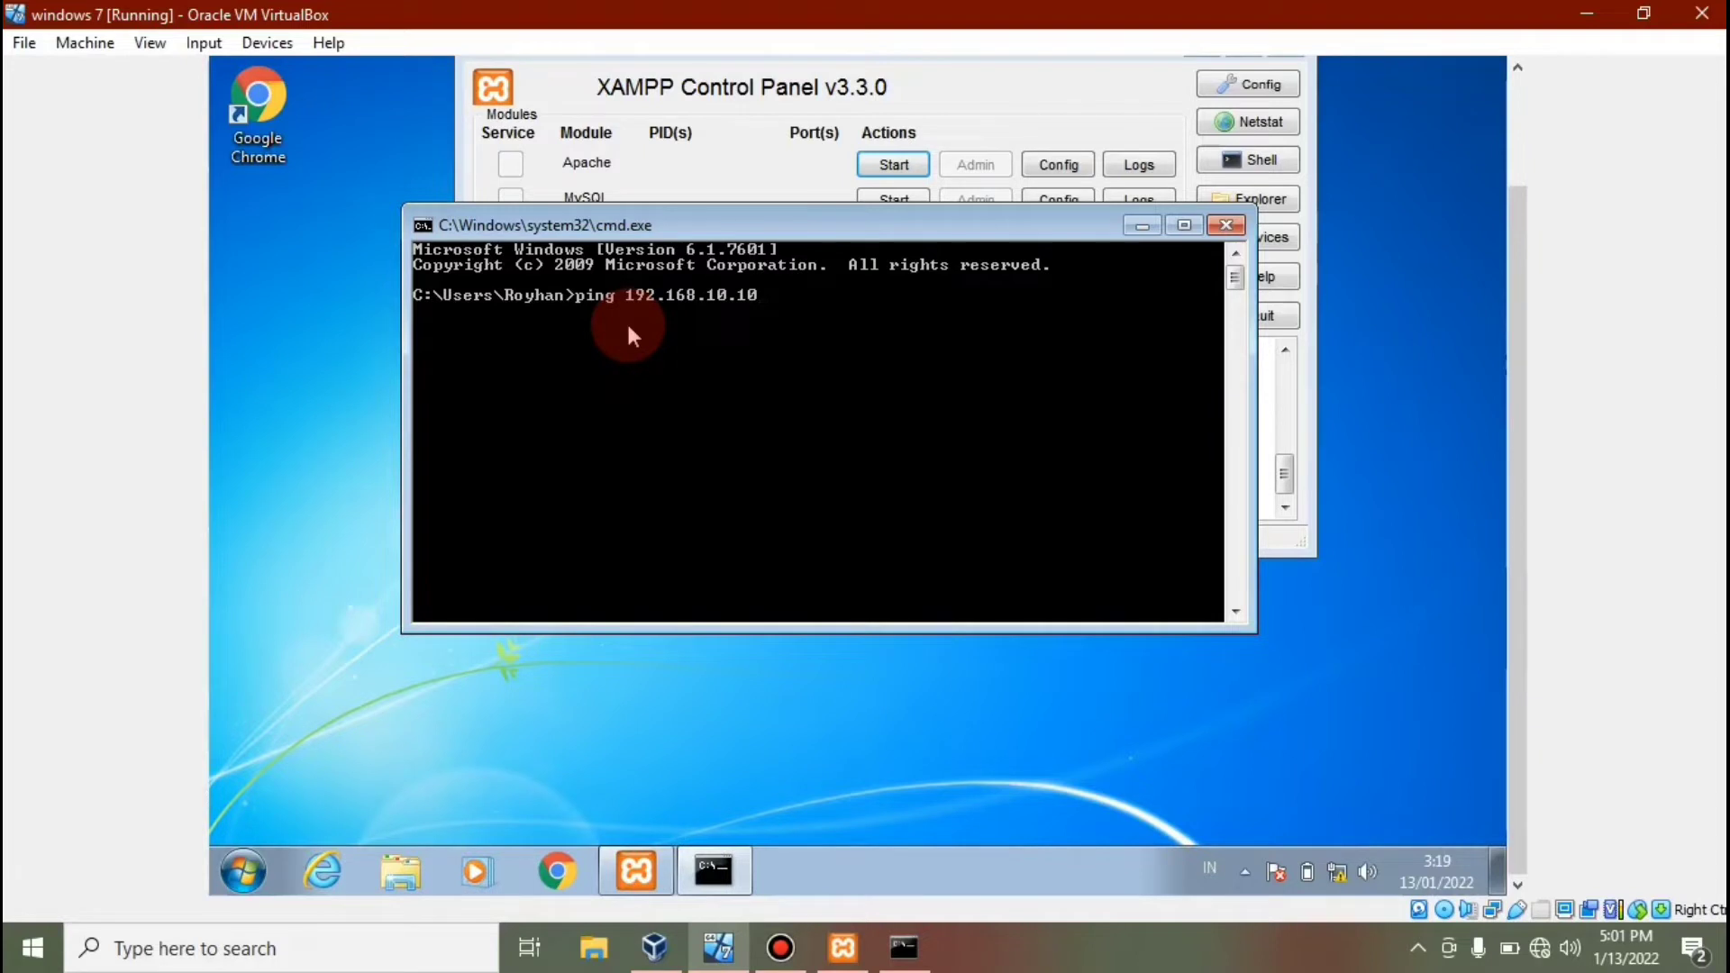
{"action": "key", "text": "Return"}
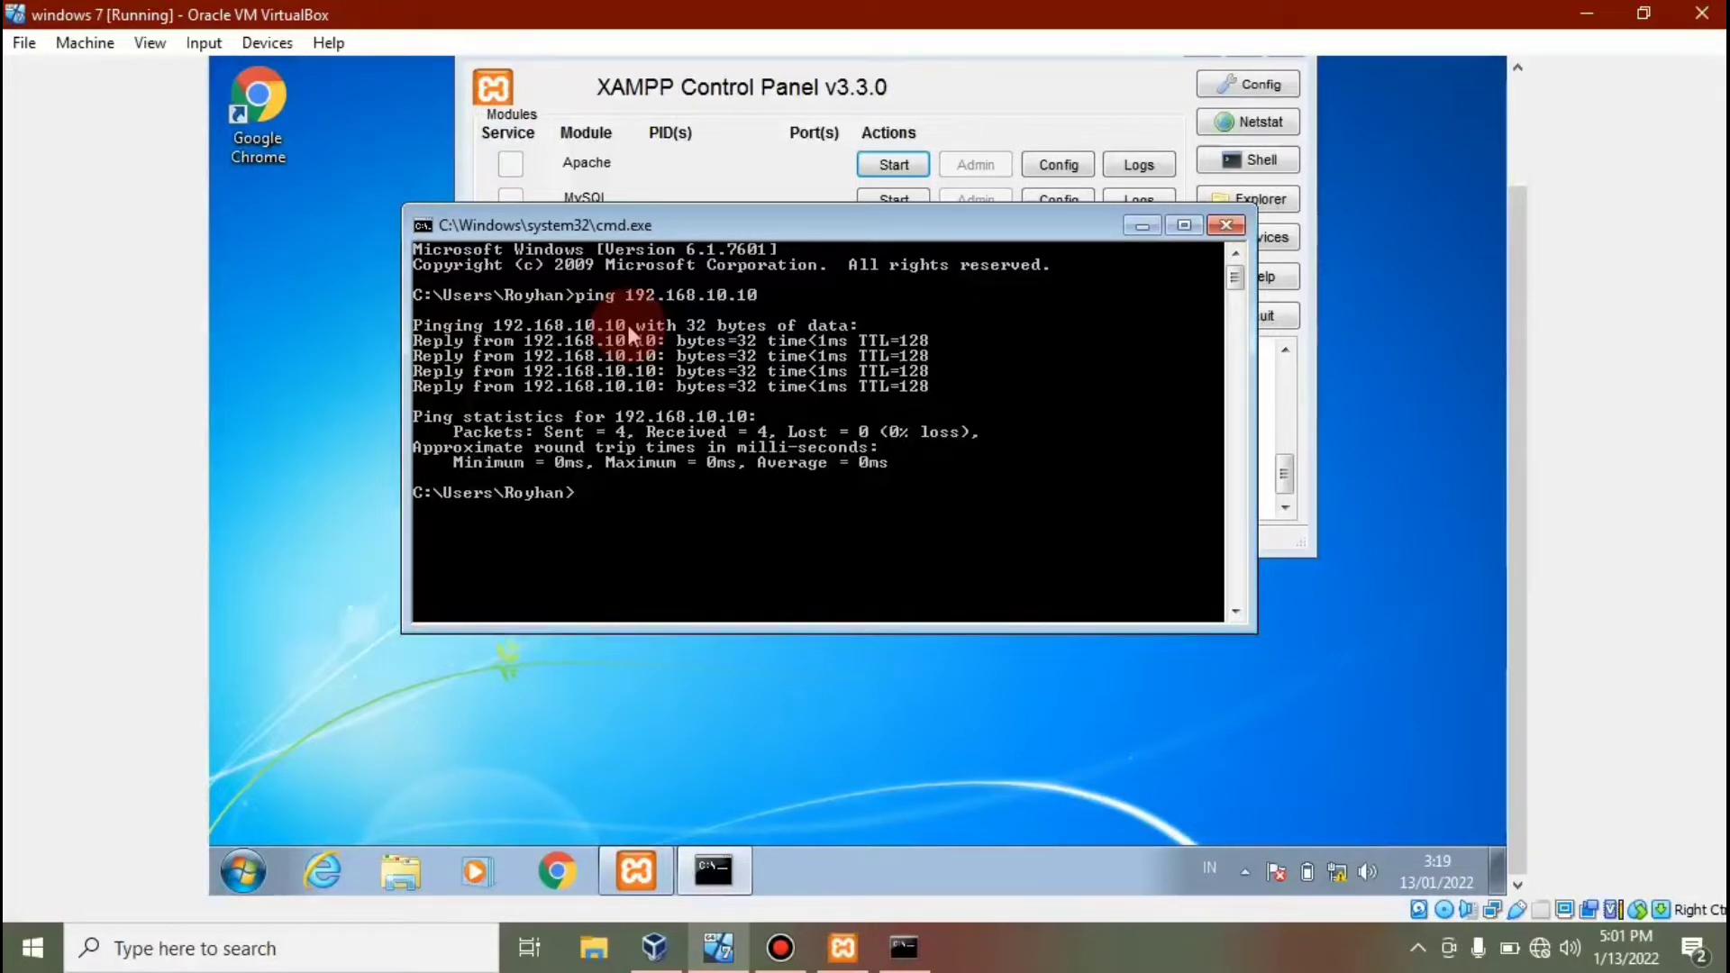
{"action": "left_click", "coordinate": [1142, 225]}
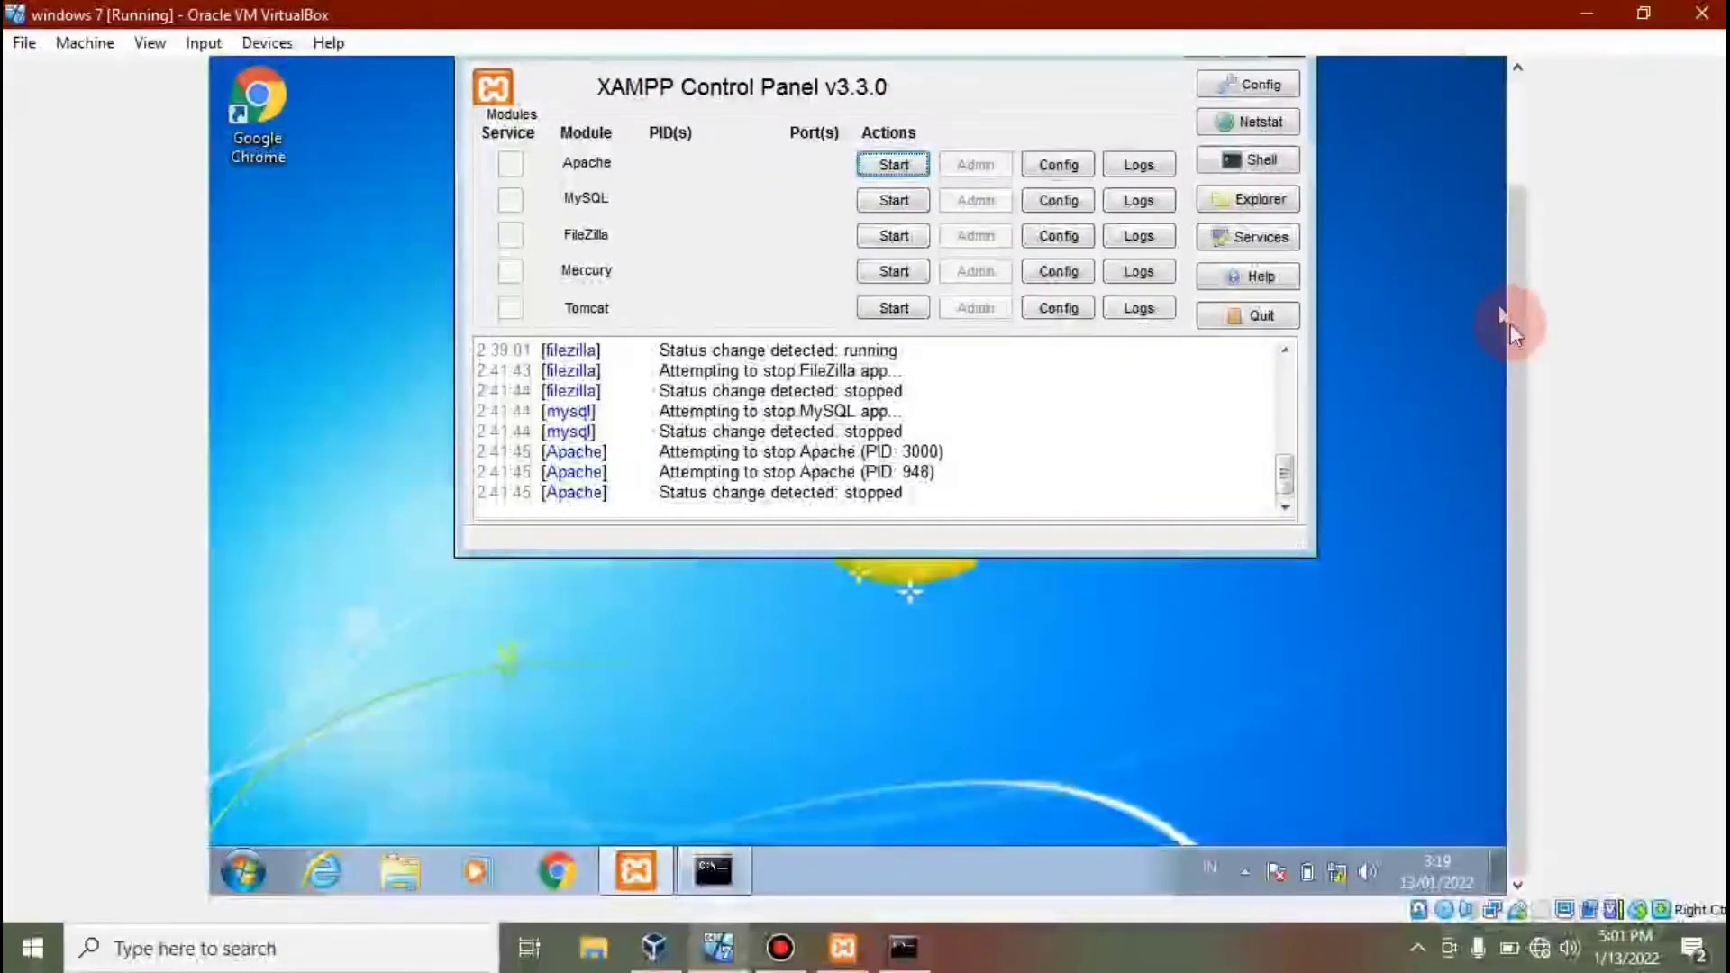
Minimize the VM and restore the host's XAMPP Control Panel, moving it clear of the icons.
{"action": "left_click_drag", "start_coordinate": [1515, 327], "coordinate": [1515, 231]}
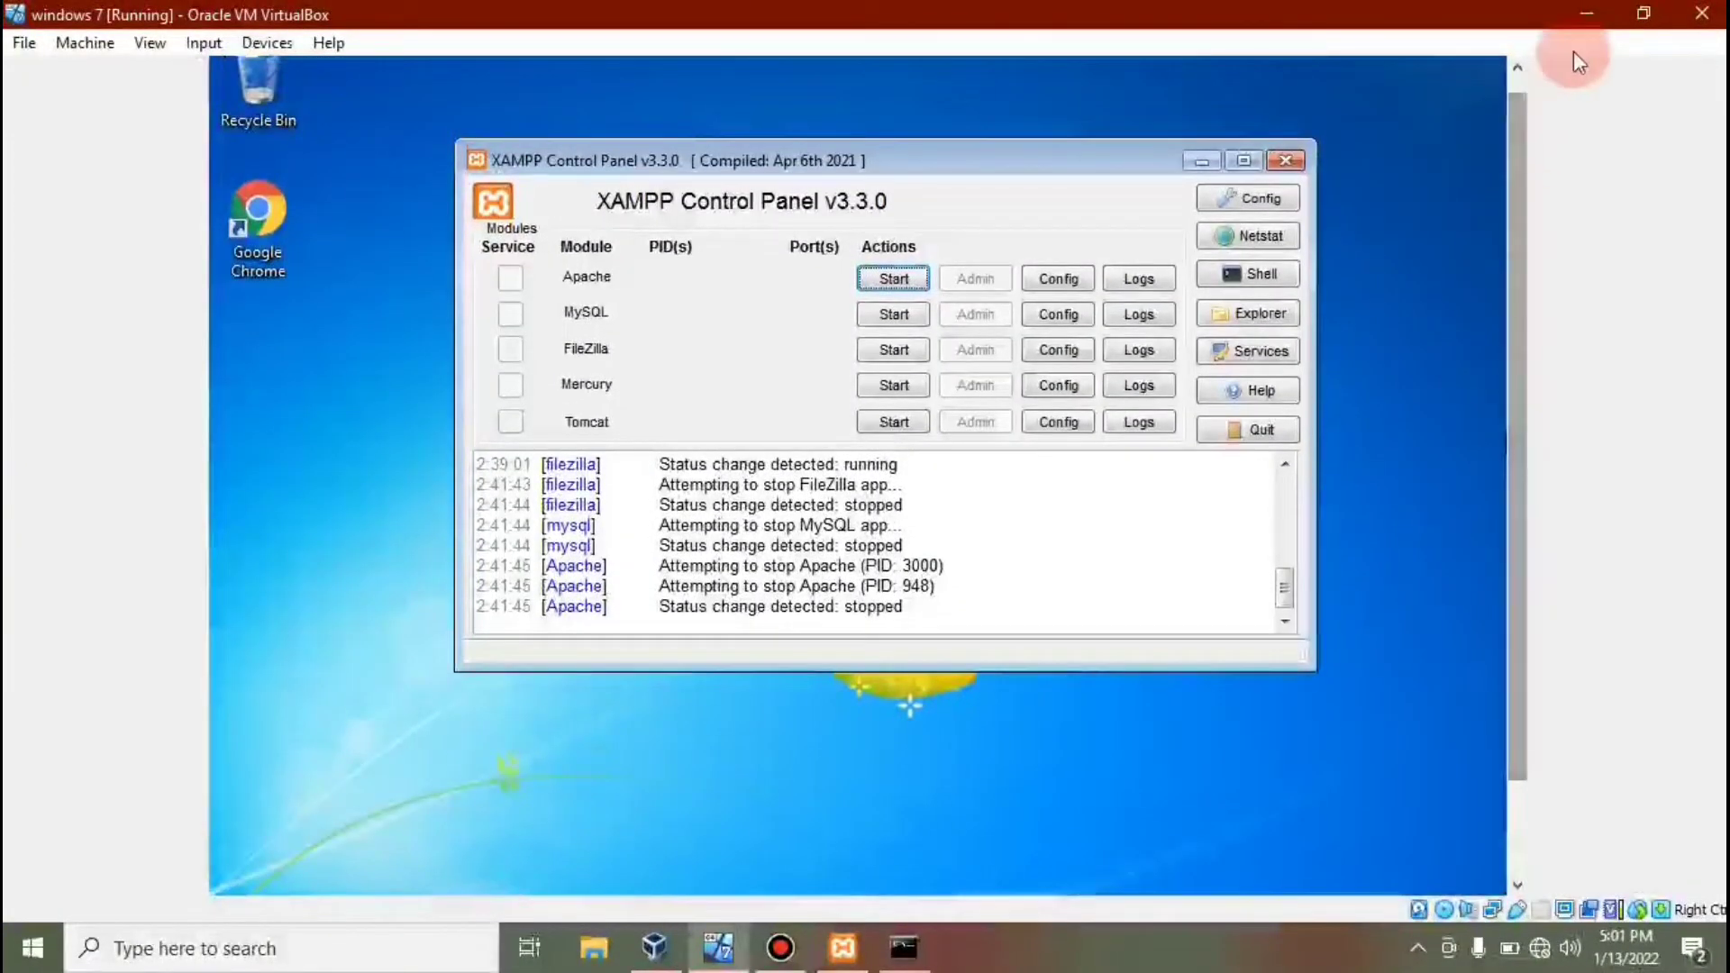
{"action": "left_click", "coordinate": [1575, 12]}
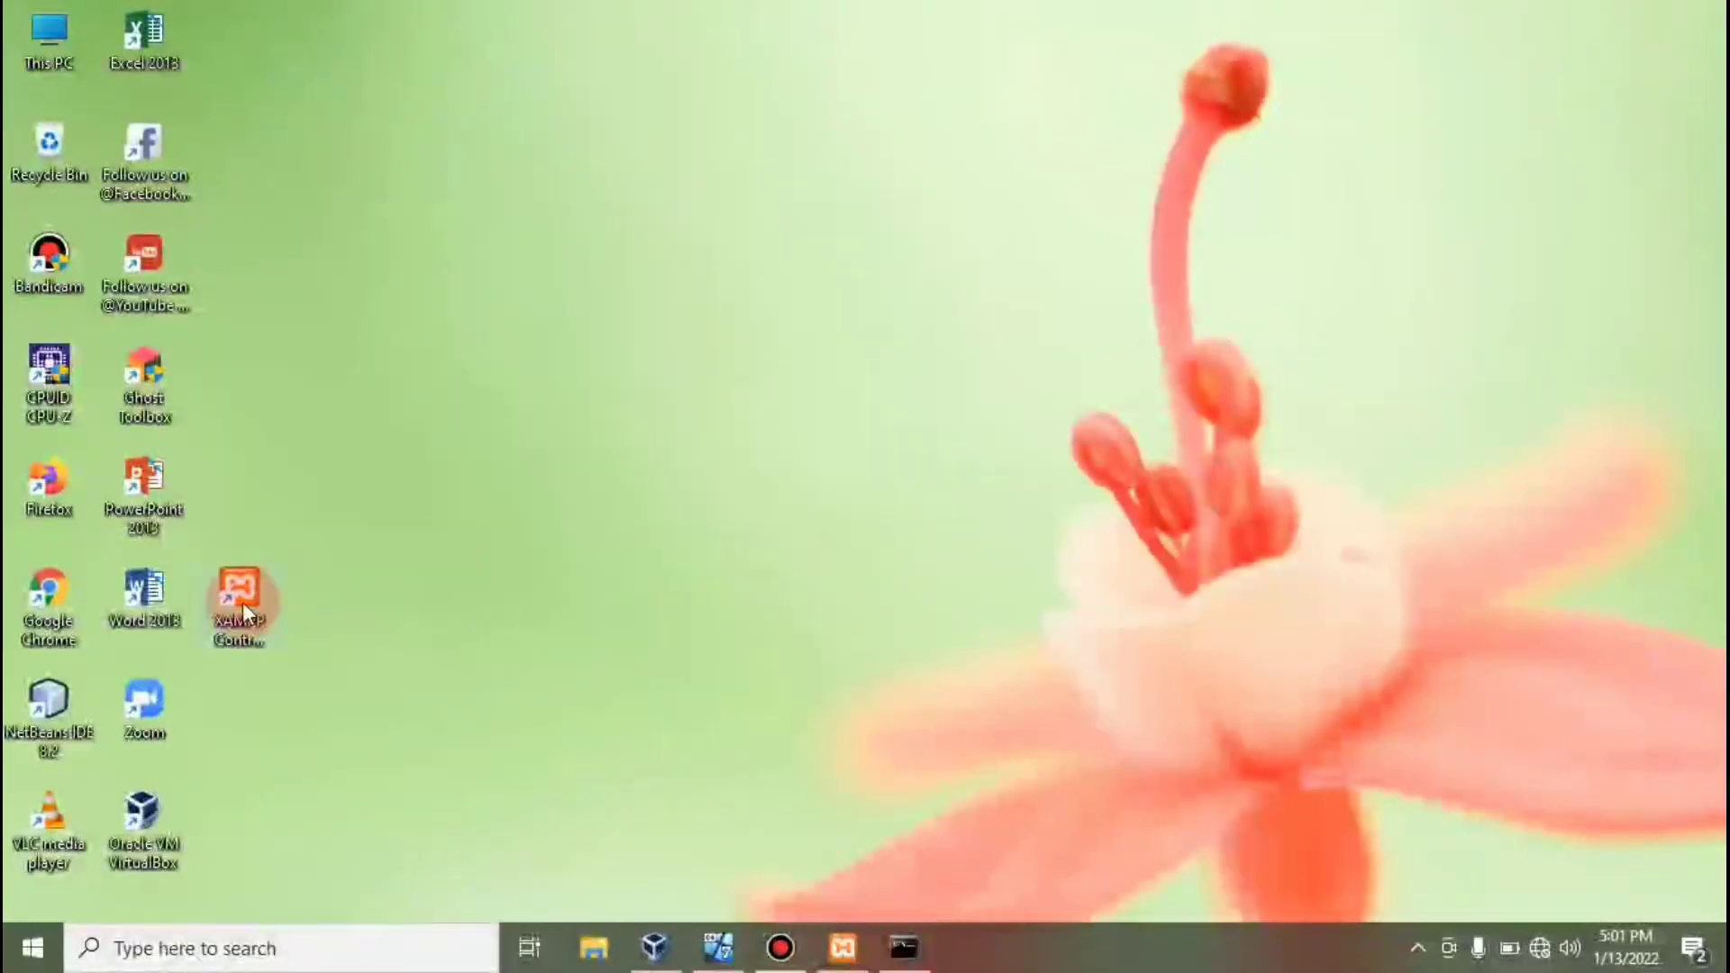
{"action": "left_click", "coordinate": [842, 947]}
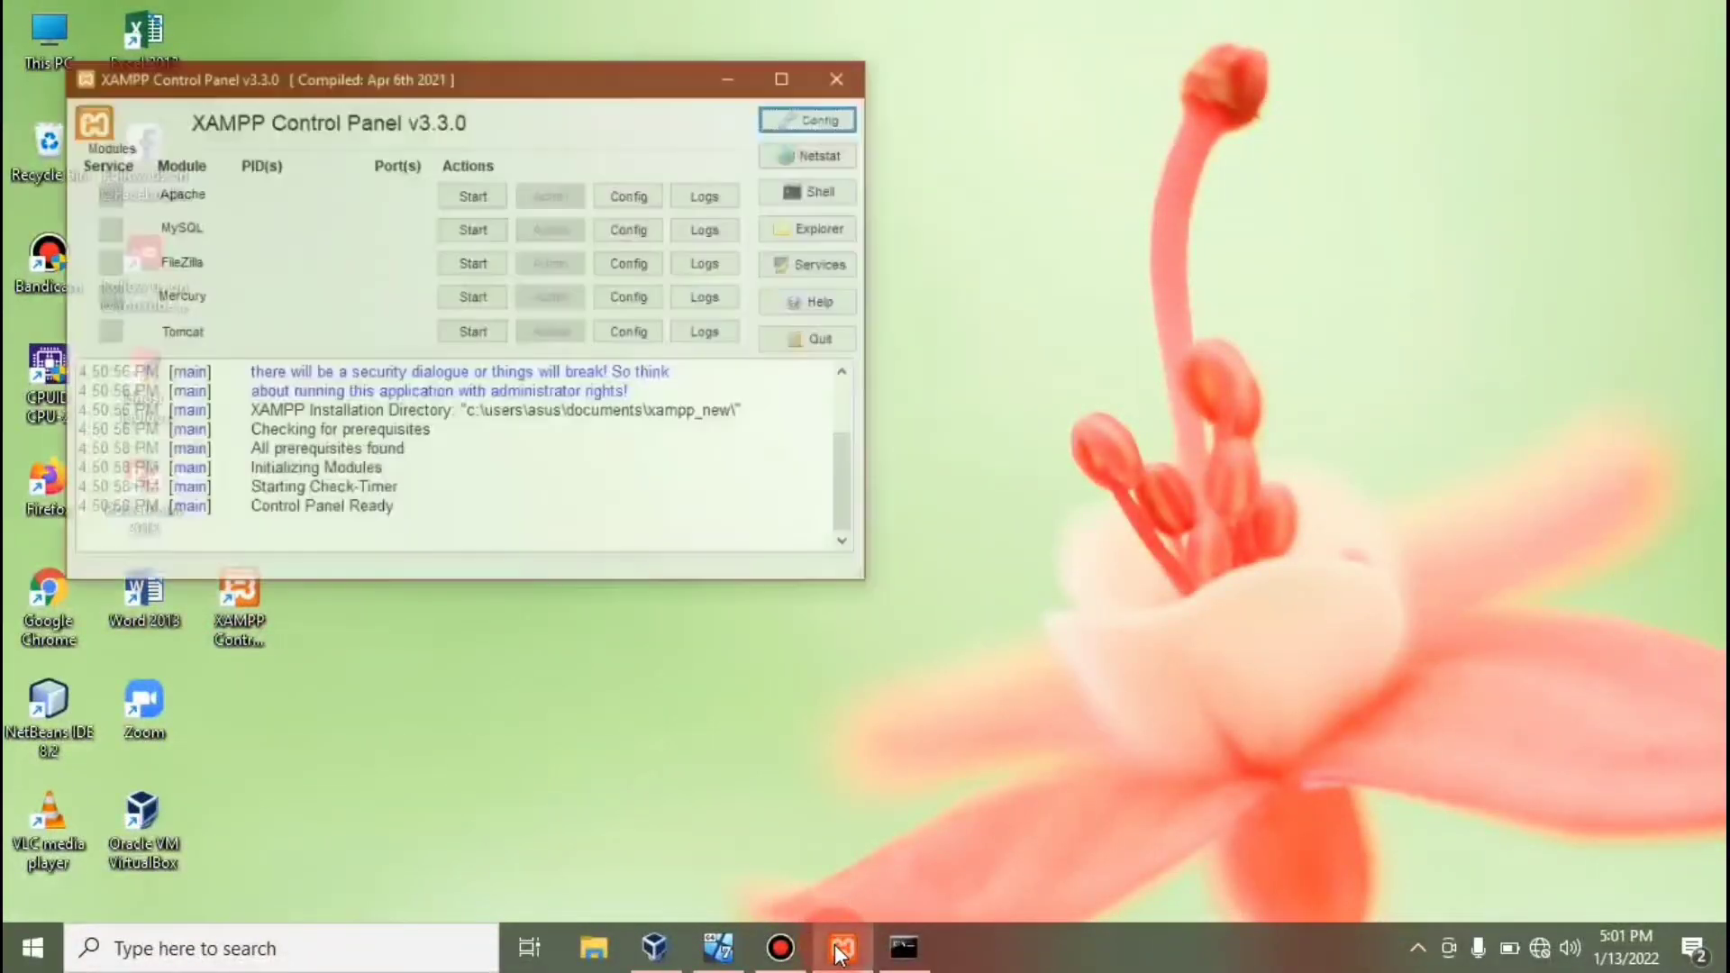
{"action": "left_click_drag", "start_coordinate": [518, 19], "coordinate": [775, 126]}
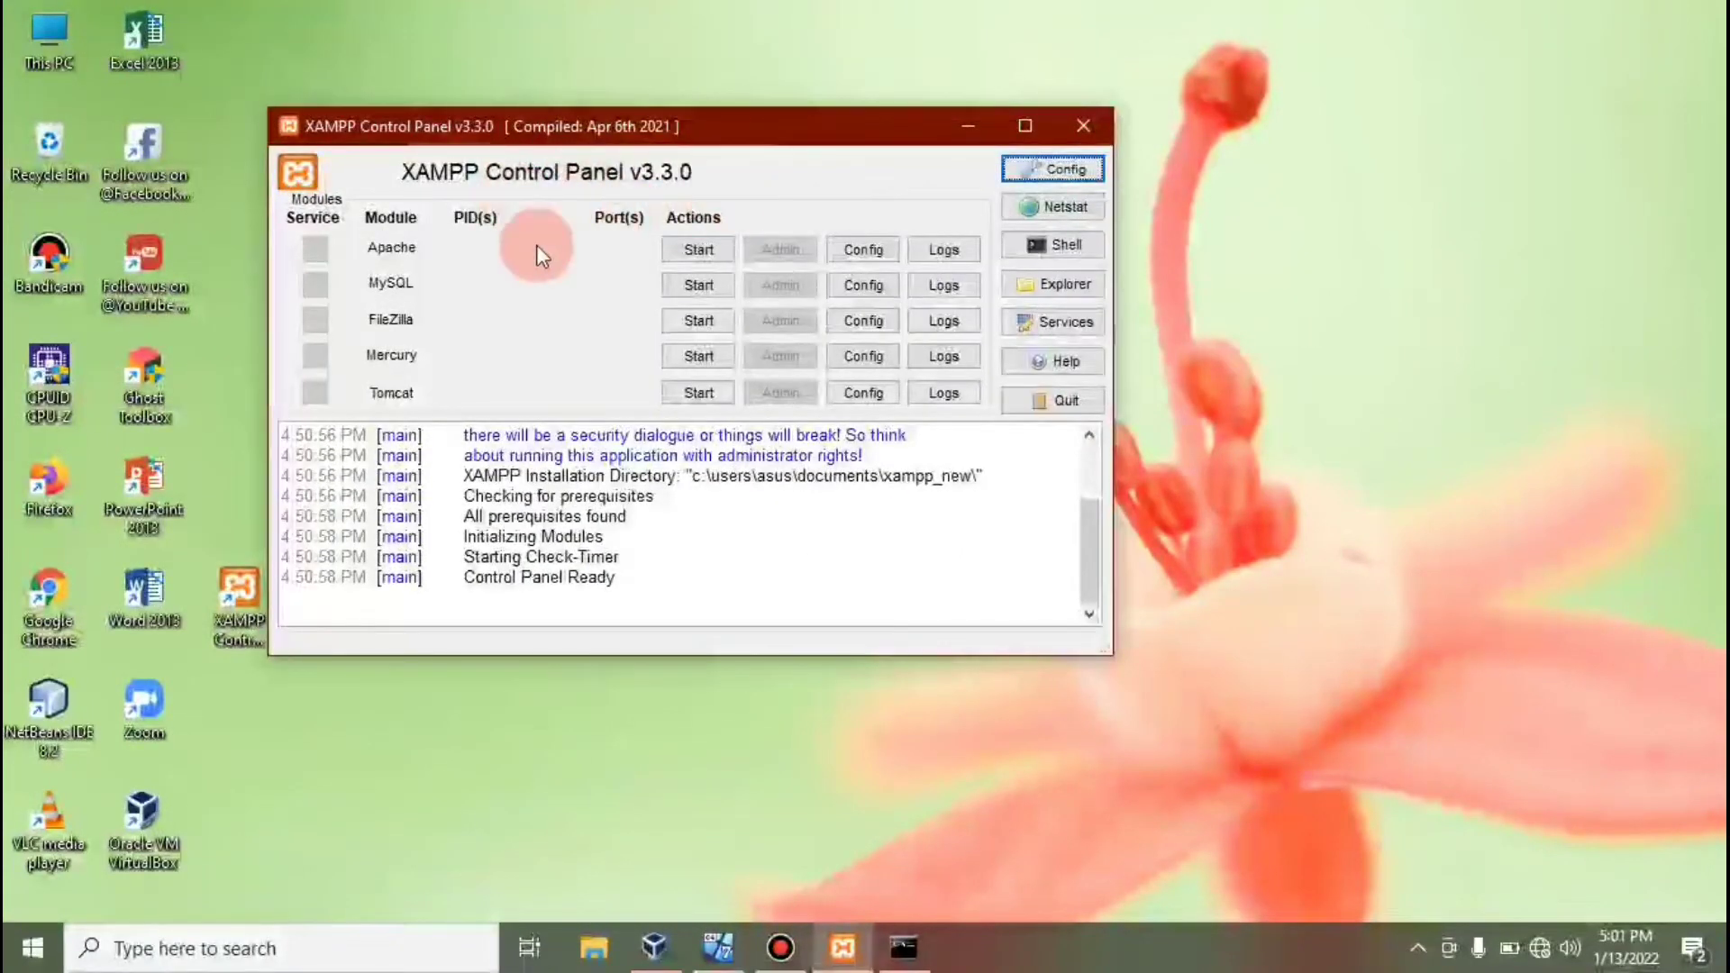
{"action": "left_click_drag", "start_coordinate": [808, 119], "coordinate": [908, 127]}
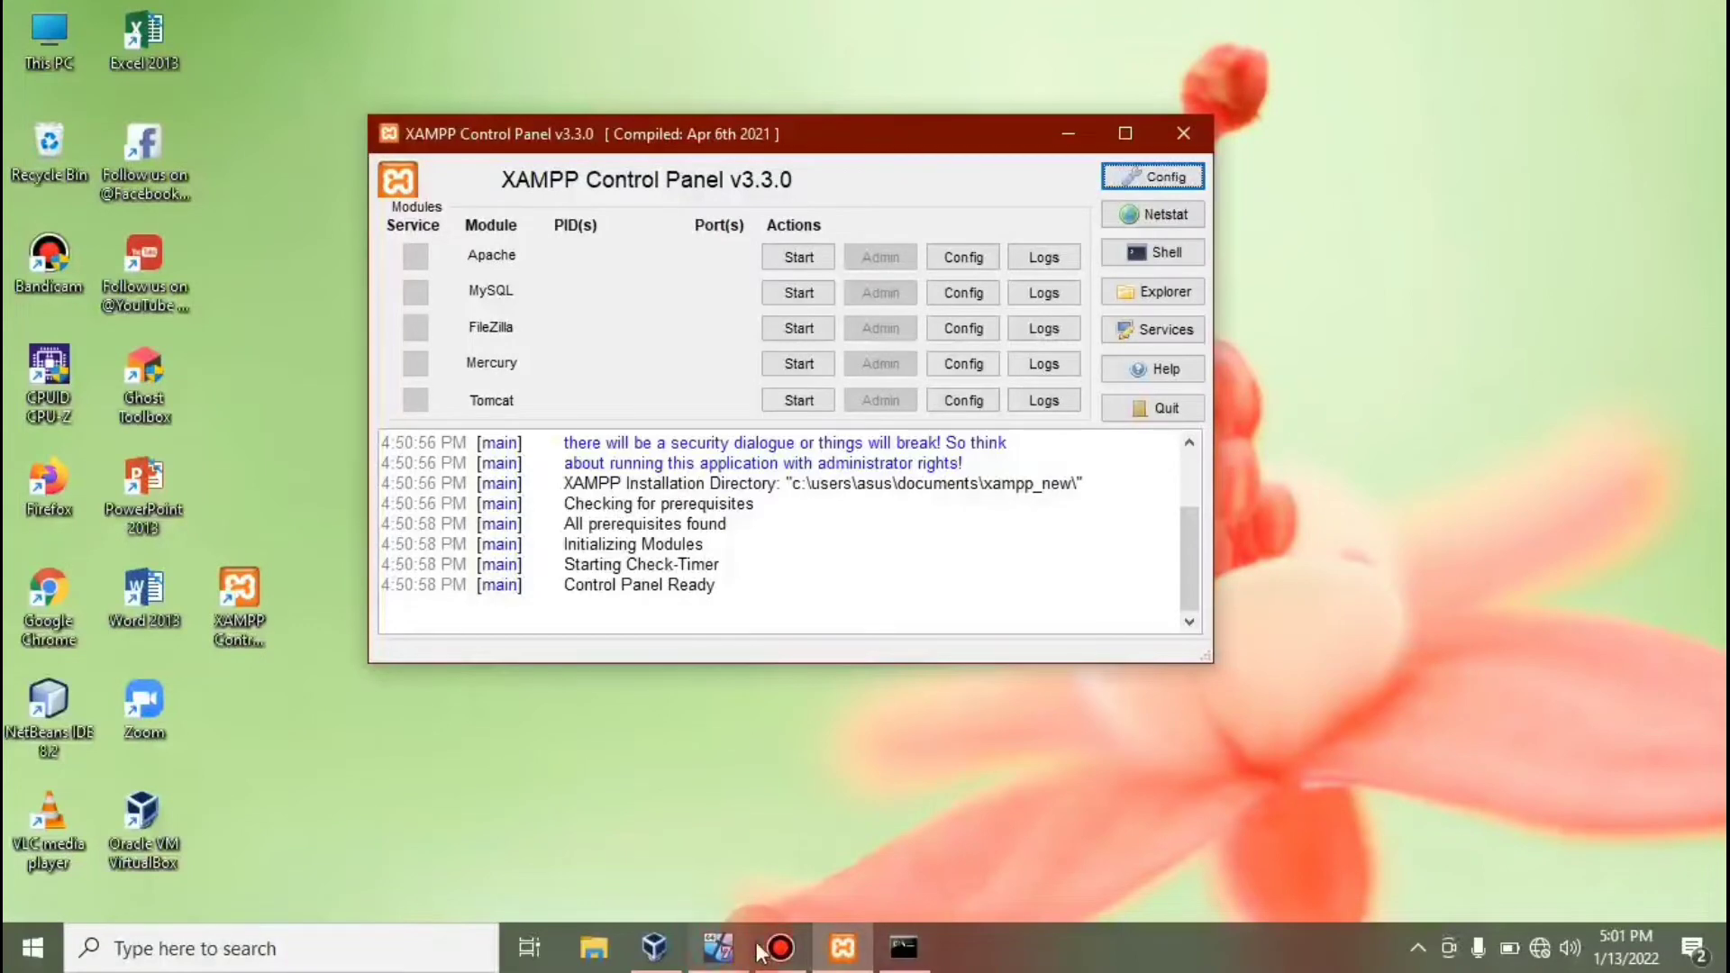
Return to the guest, reposition its XAMPP Control Panel, then minimize the VM again.
{"action": "left_click", "coordinate": [714, 951]}
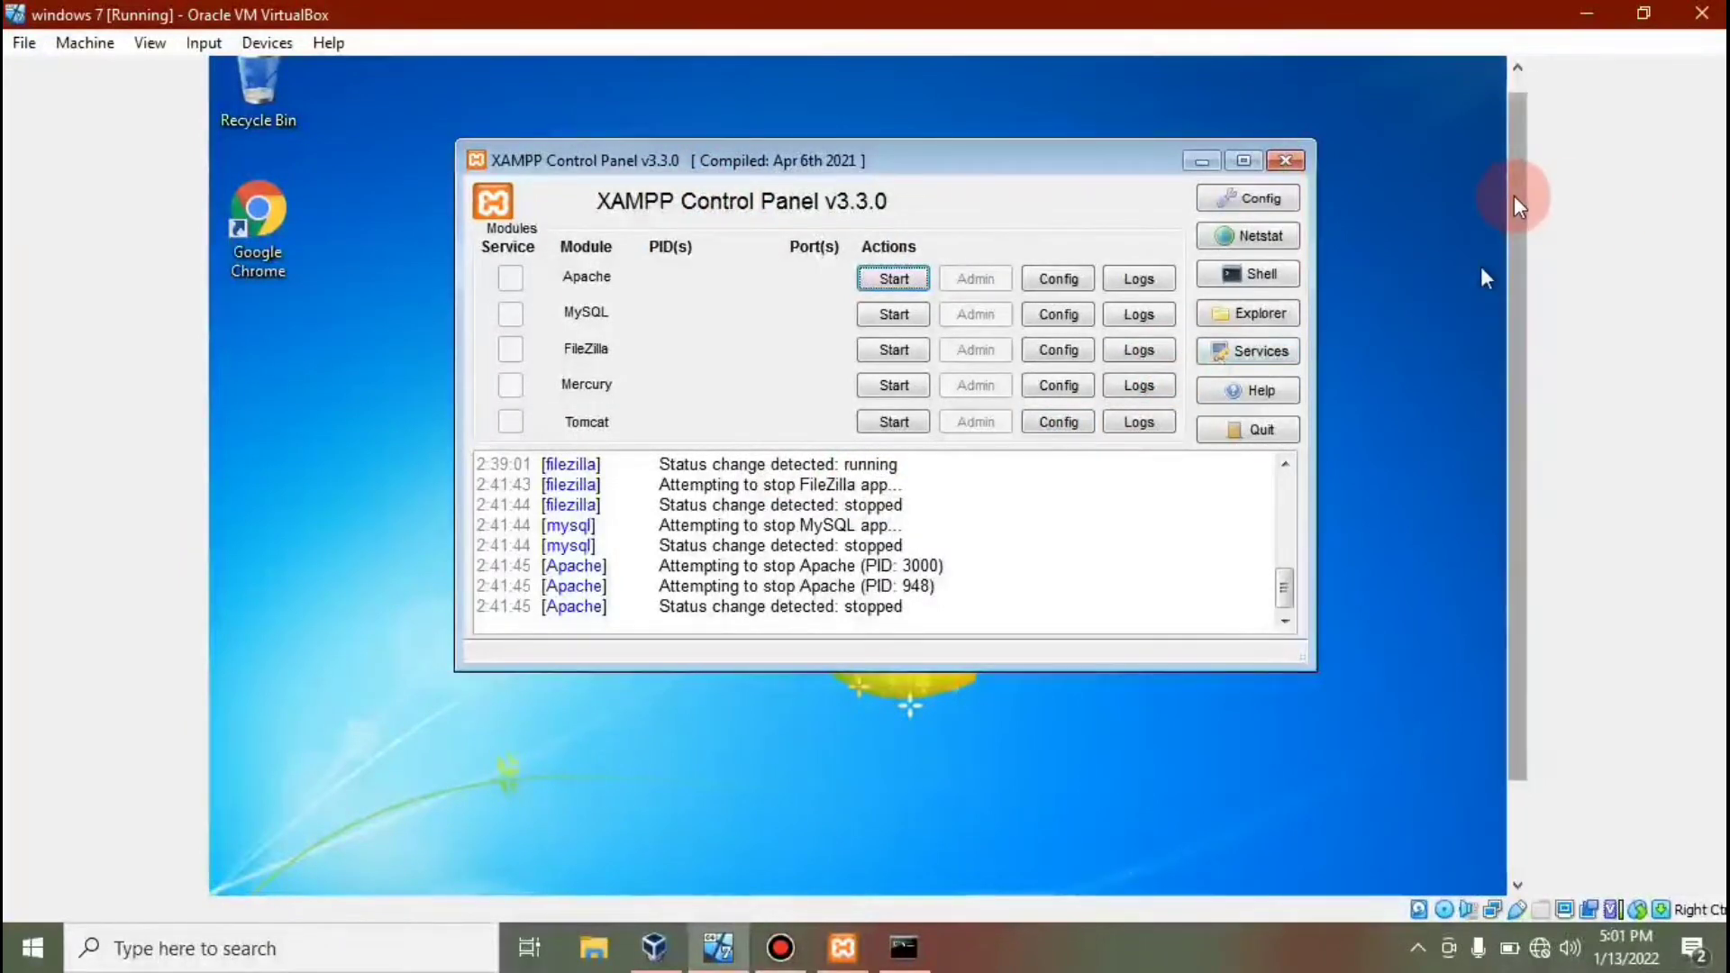
{"action": "left_click_drag", "start_coordinate": [1517, 200], "coordinate": [1621, 213]}
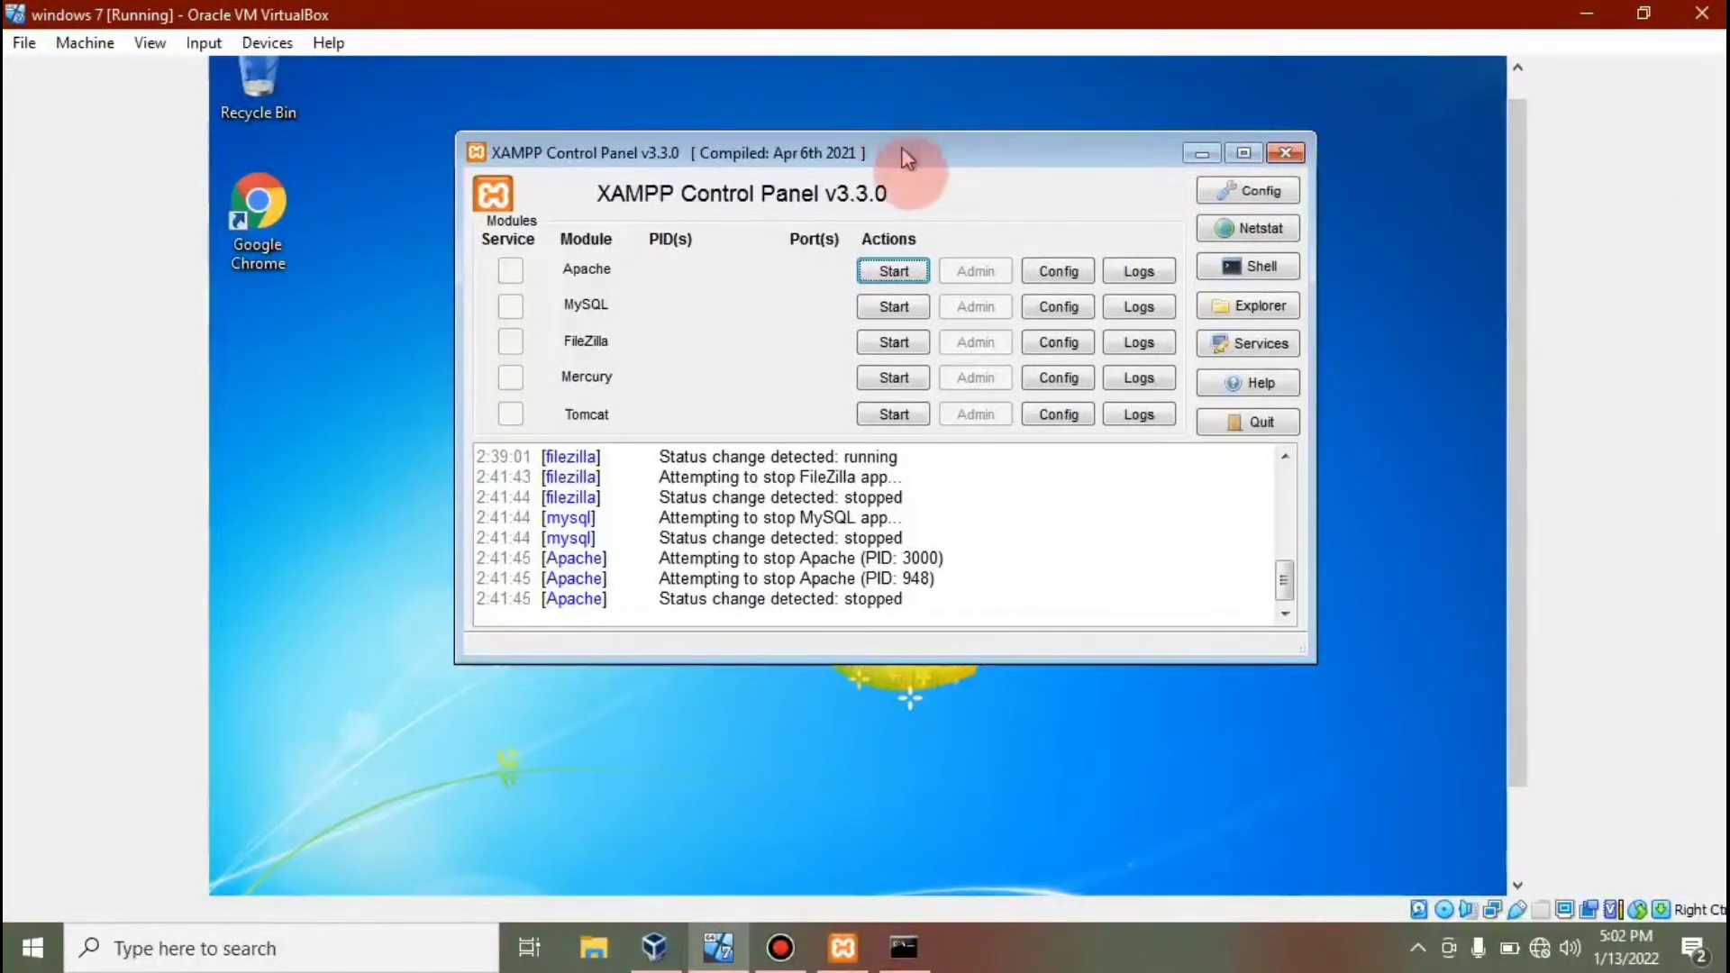
{"action": "left_click_drag", "start_coordinate": [902, 133], "coordinate": [911, 168]}
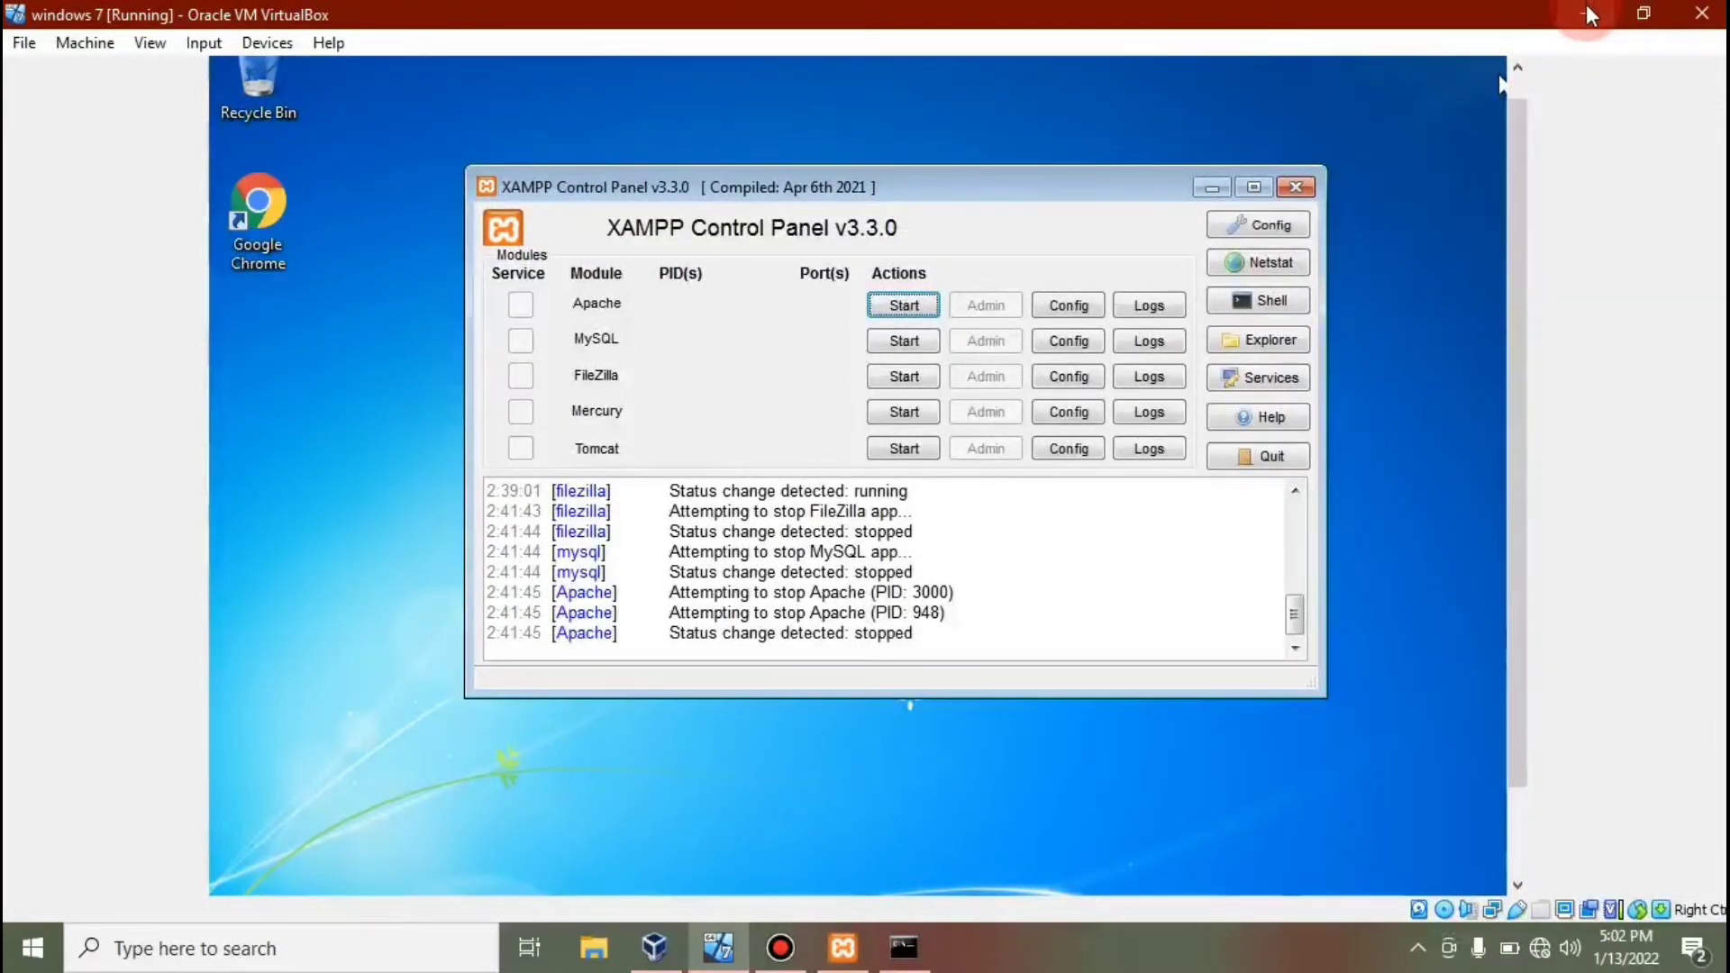
{"action": "left_click", "coordinate": [1586, 9]}
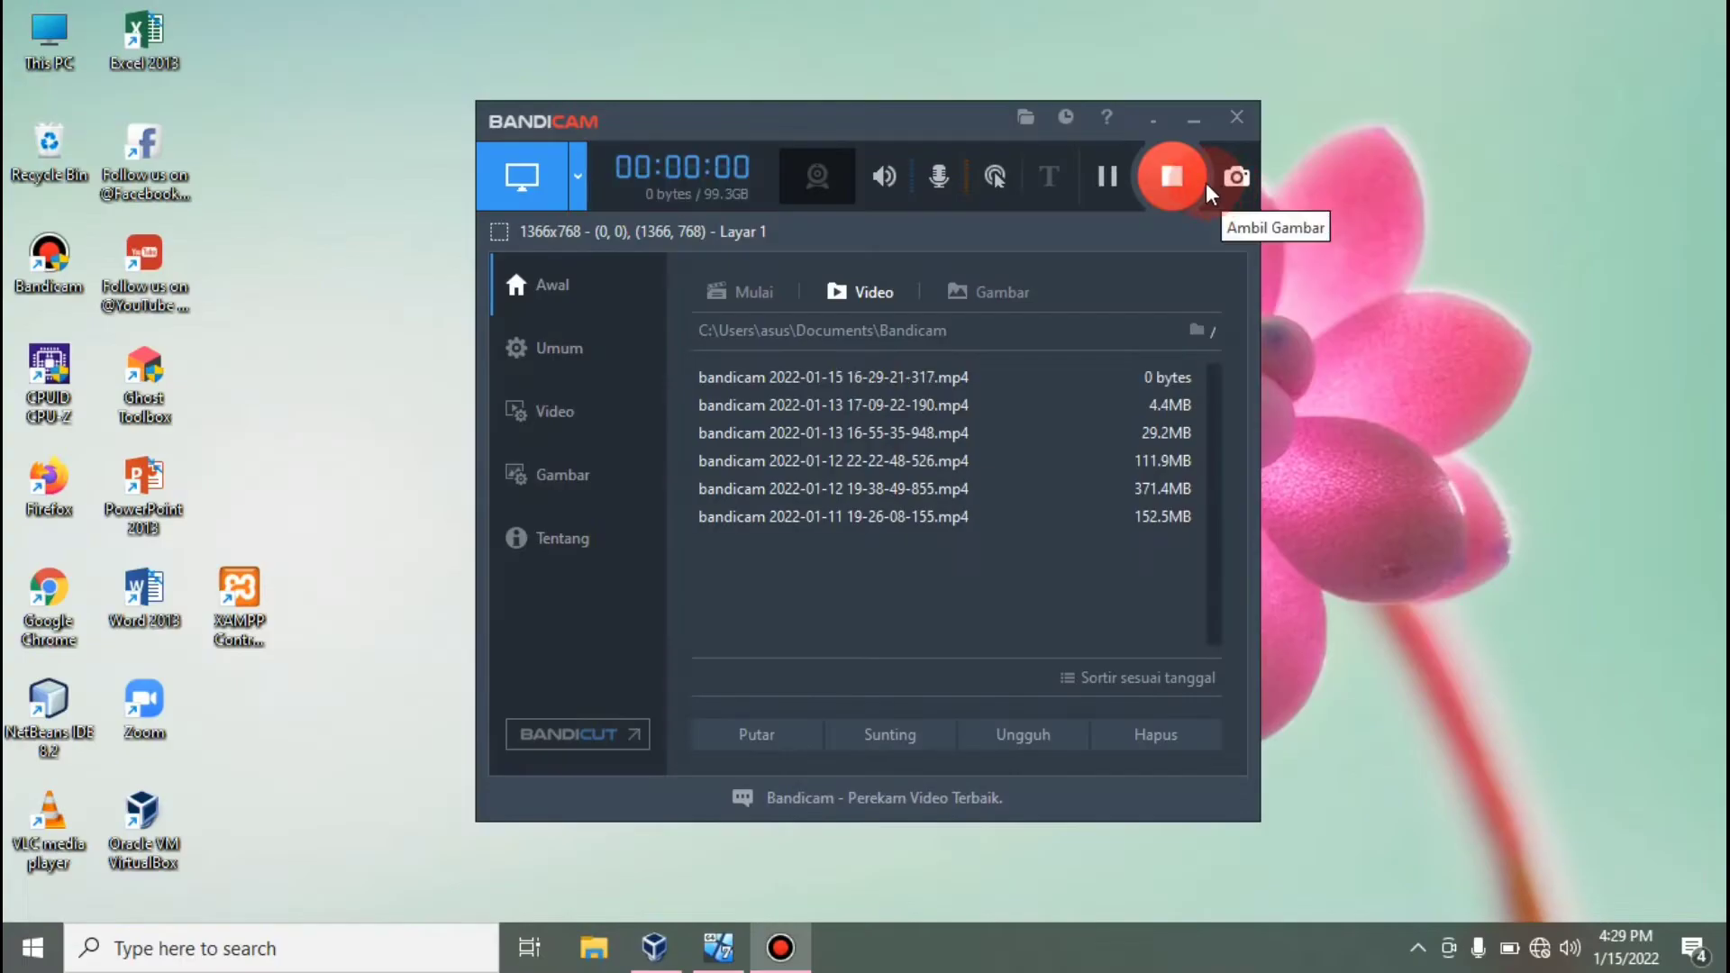
Hide Bandicam and launch the host's XAMPP Control Panel, centred on the desktop.
{"action": "left_click", "coordinate": [1195, 124]}
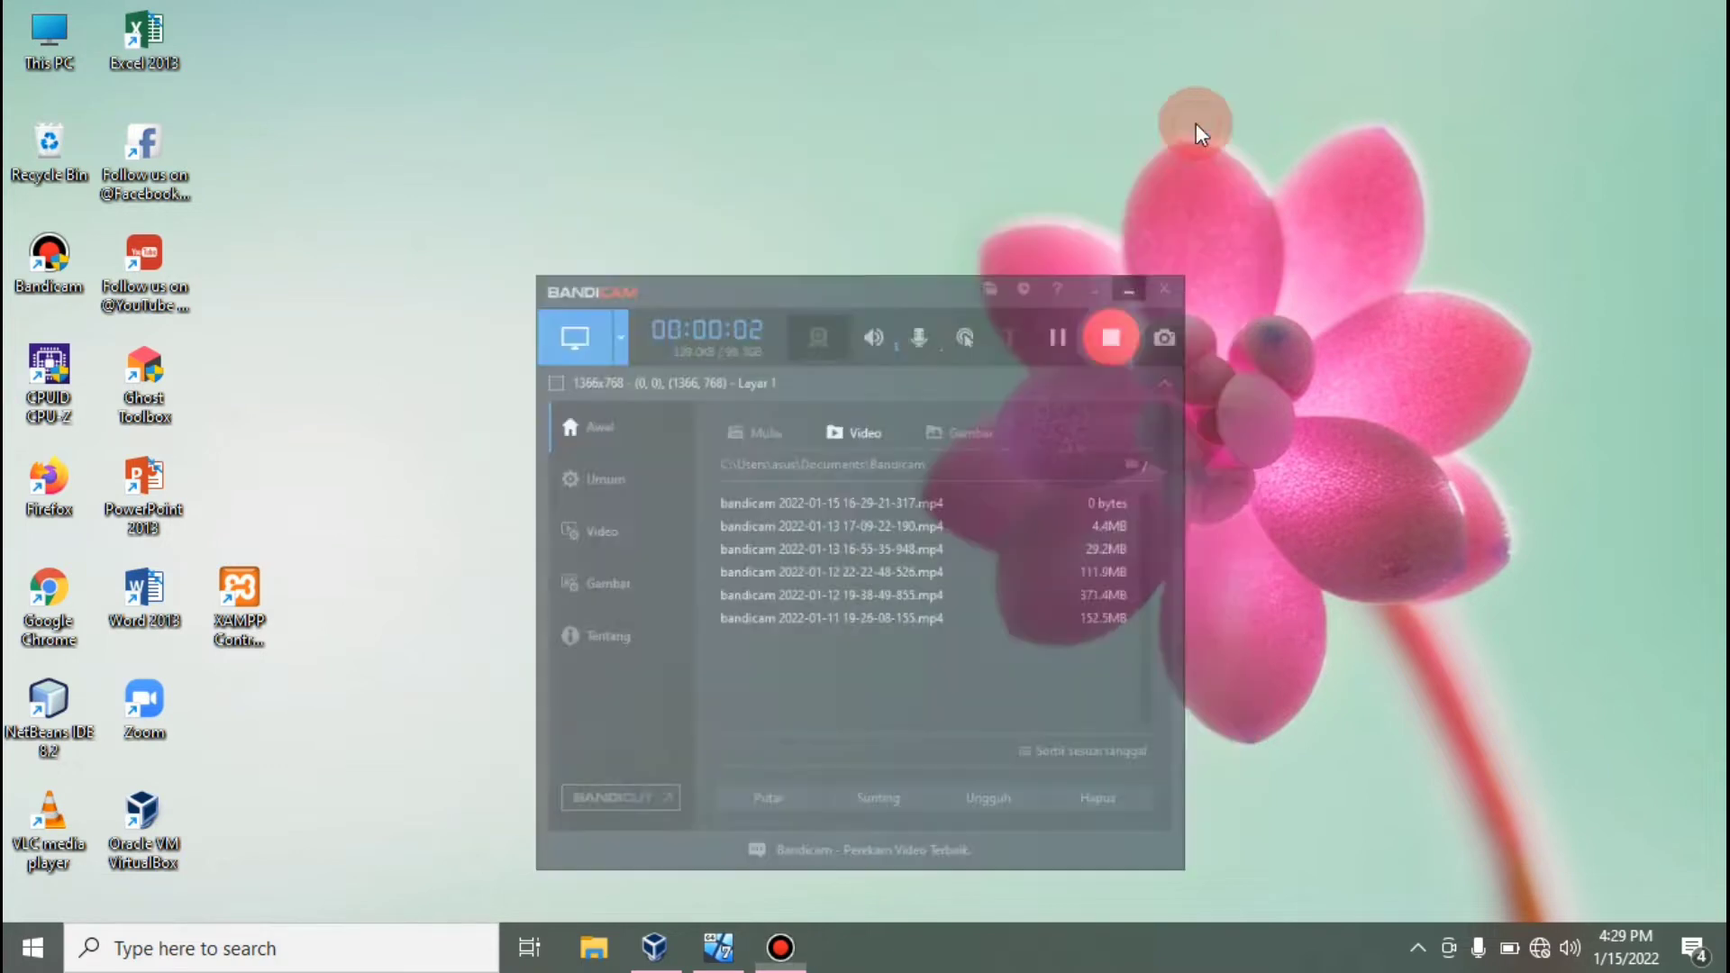
{"action": "double_click", "coordinate": [250, 583]}
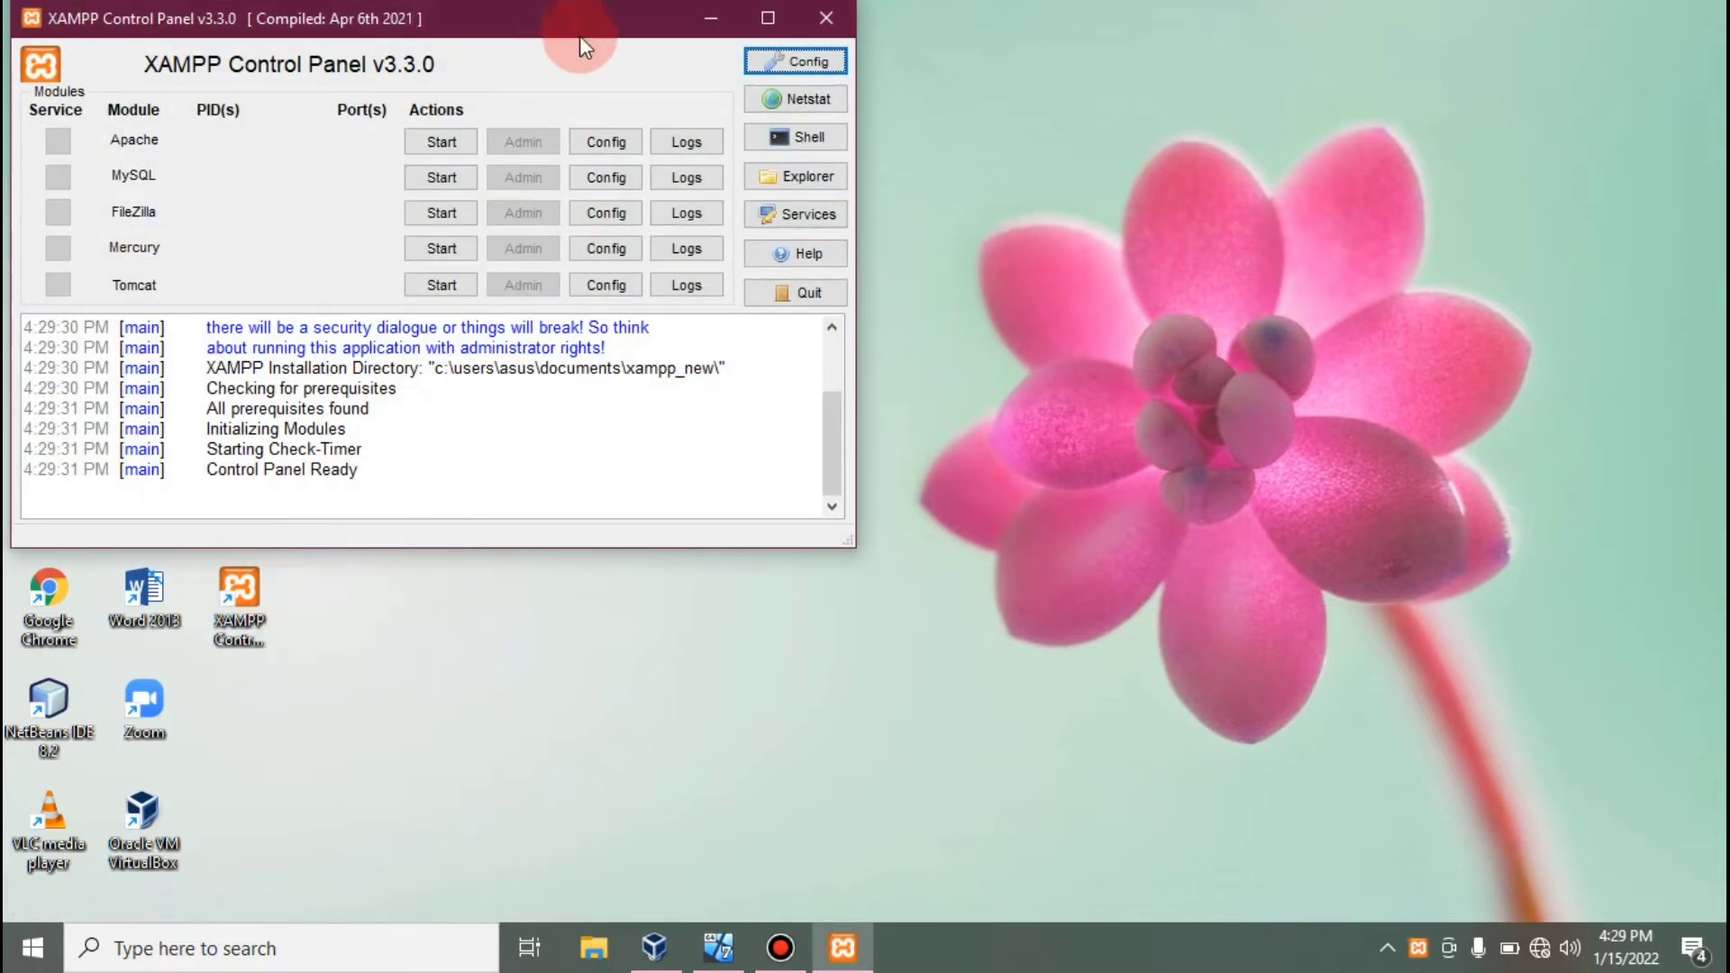
{"action": "left_click_drag", "start_coordinate": [580, 35], "coordinate": [969, 188]}
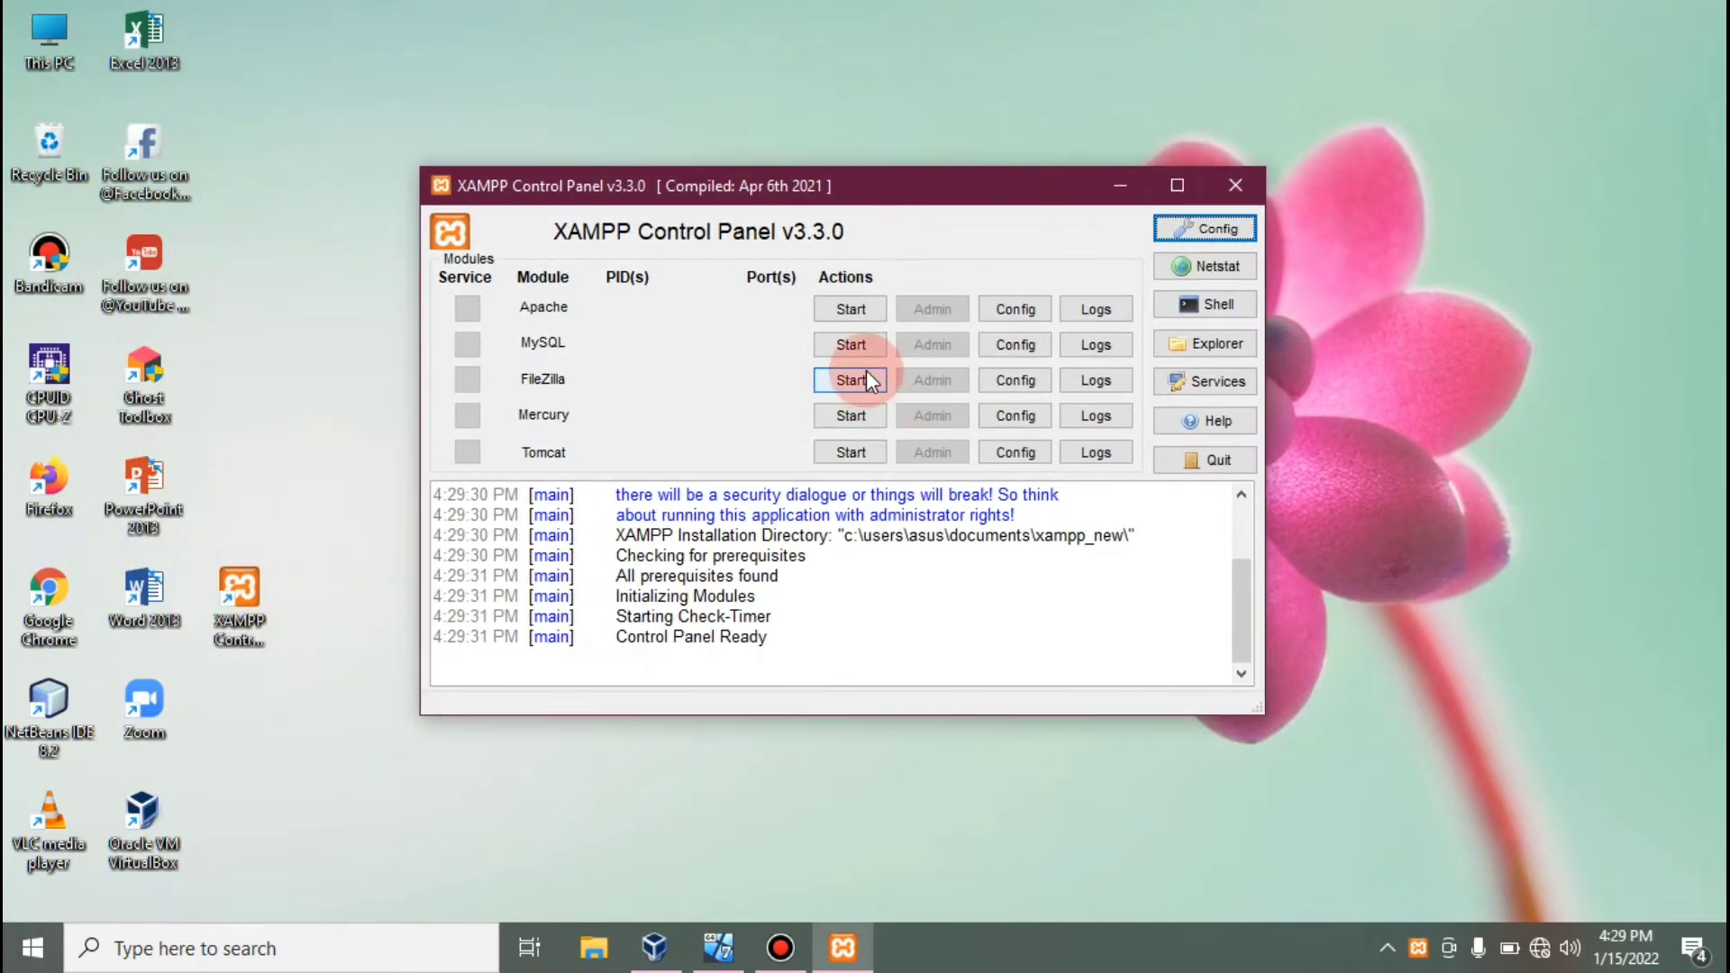
Open the host's my.ini from XAMPP and activate the log-bin=mysql-bin line (server-id 1).
{"action": "left_click", "coordinate": [1006, 346]}
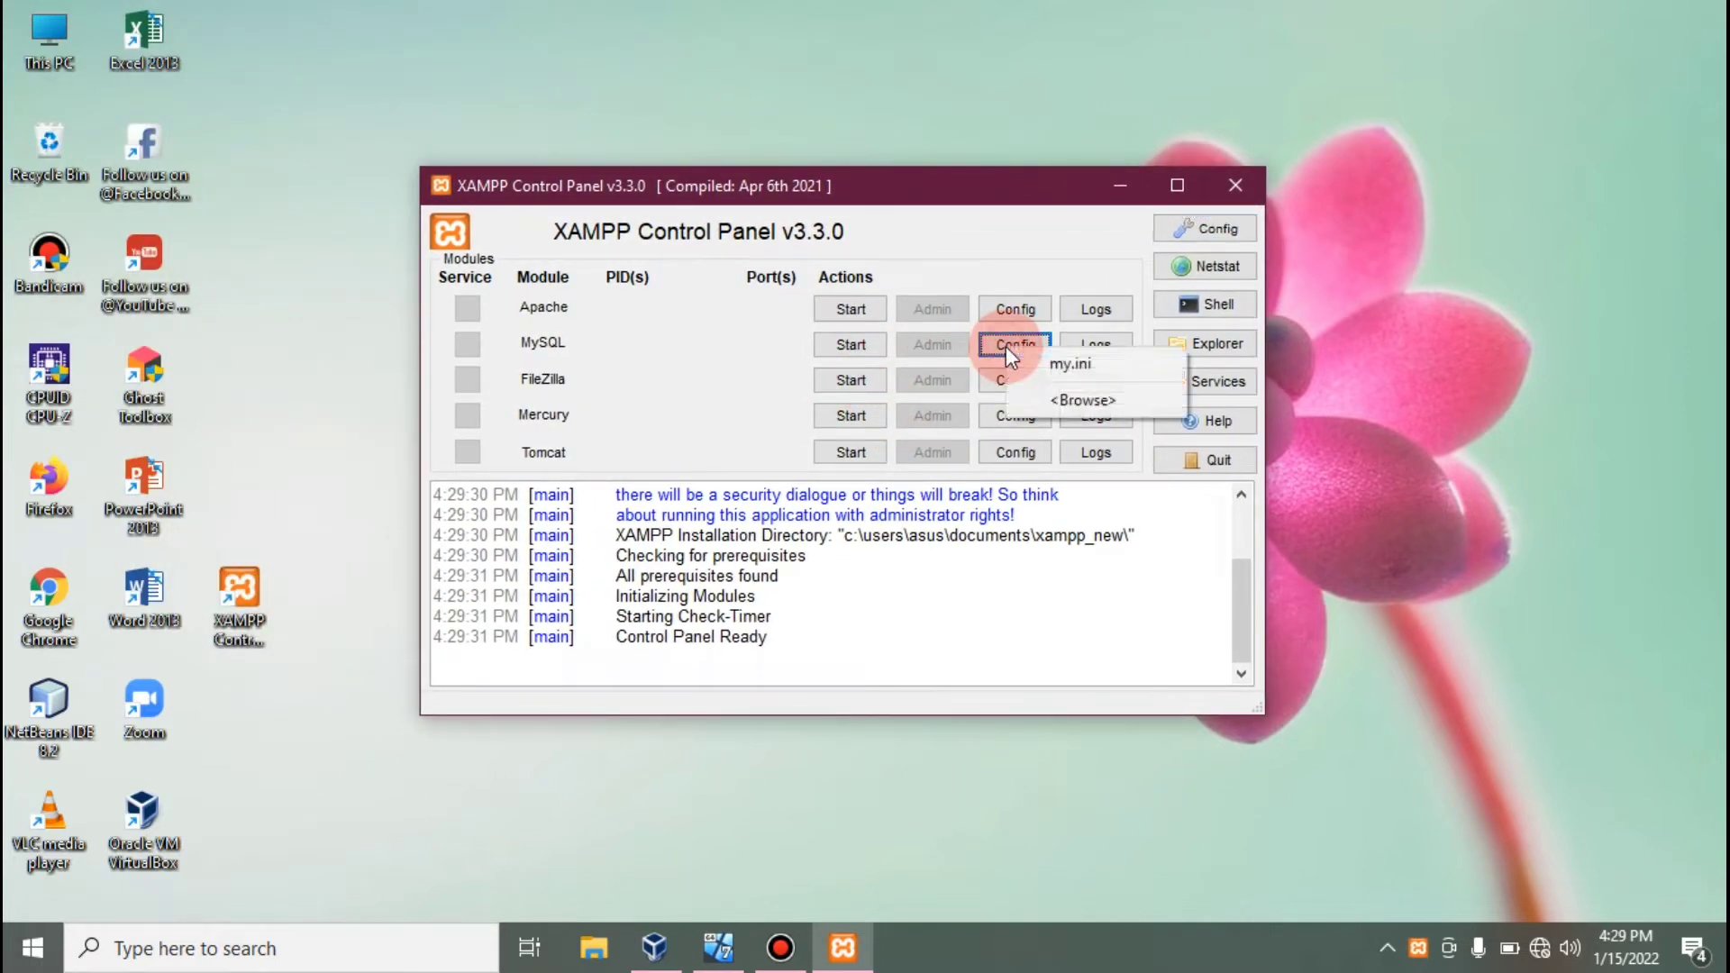
{"action": "left_click", "coordinate": [1038, 363]}
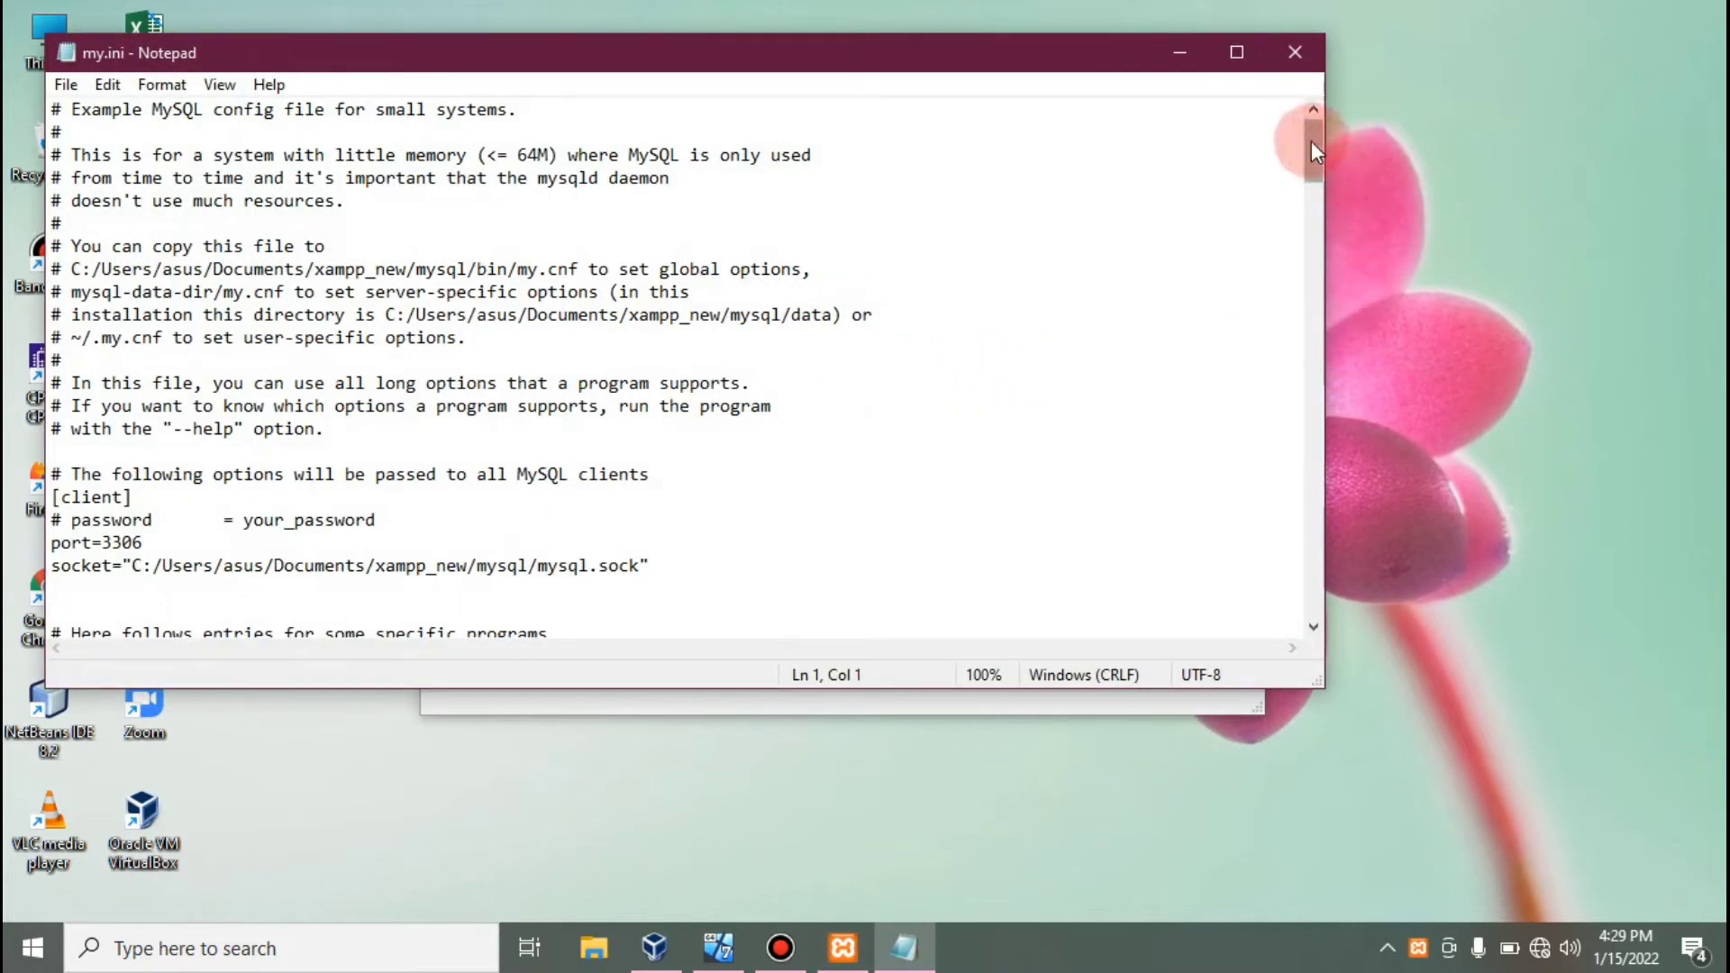
{"action": "left_click_drag", "start_coordinate": [1311, 141], "coordinate": [1308, 276]}
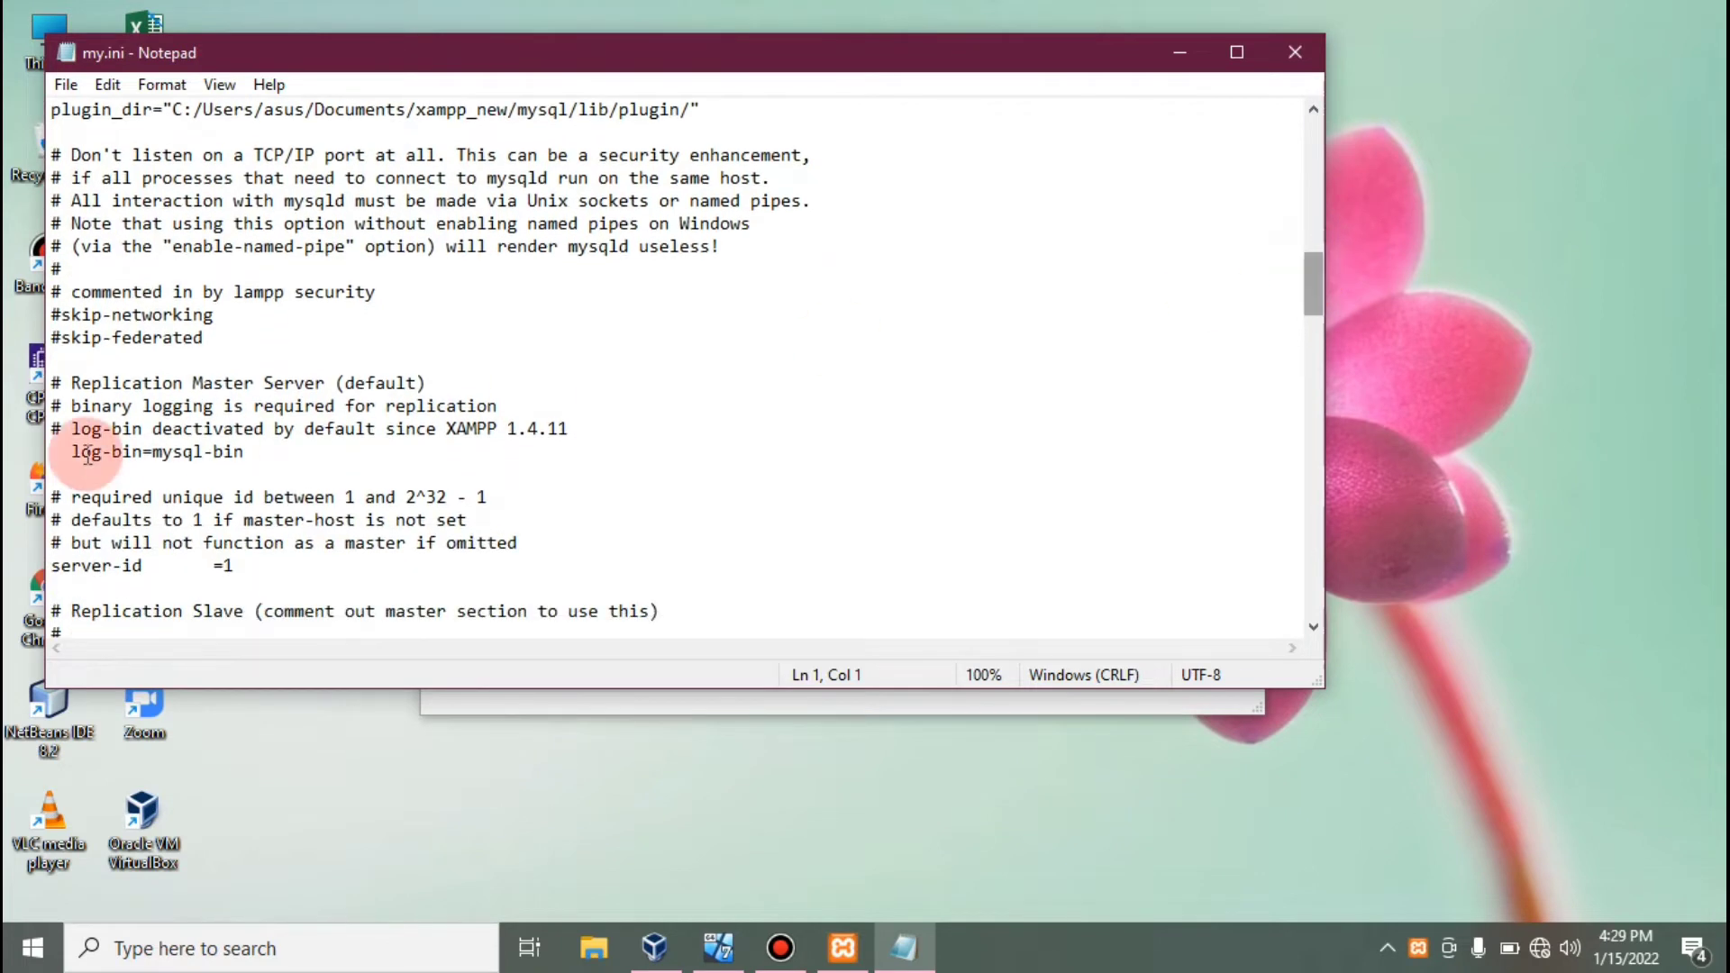
{"action": "left_click_drag", "start_coordinate": [61, 451], "coordinate": [268, 453]}
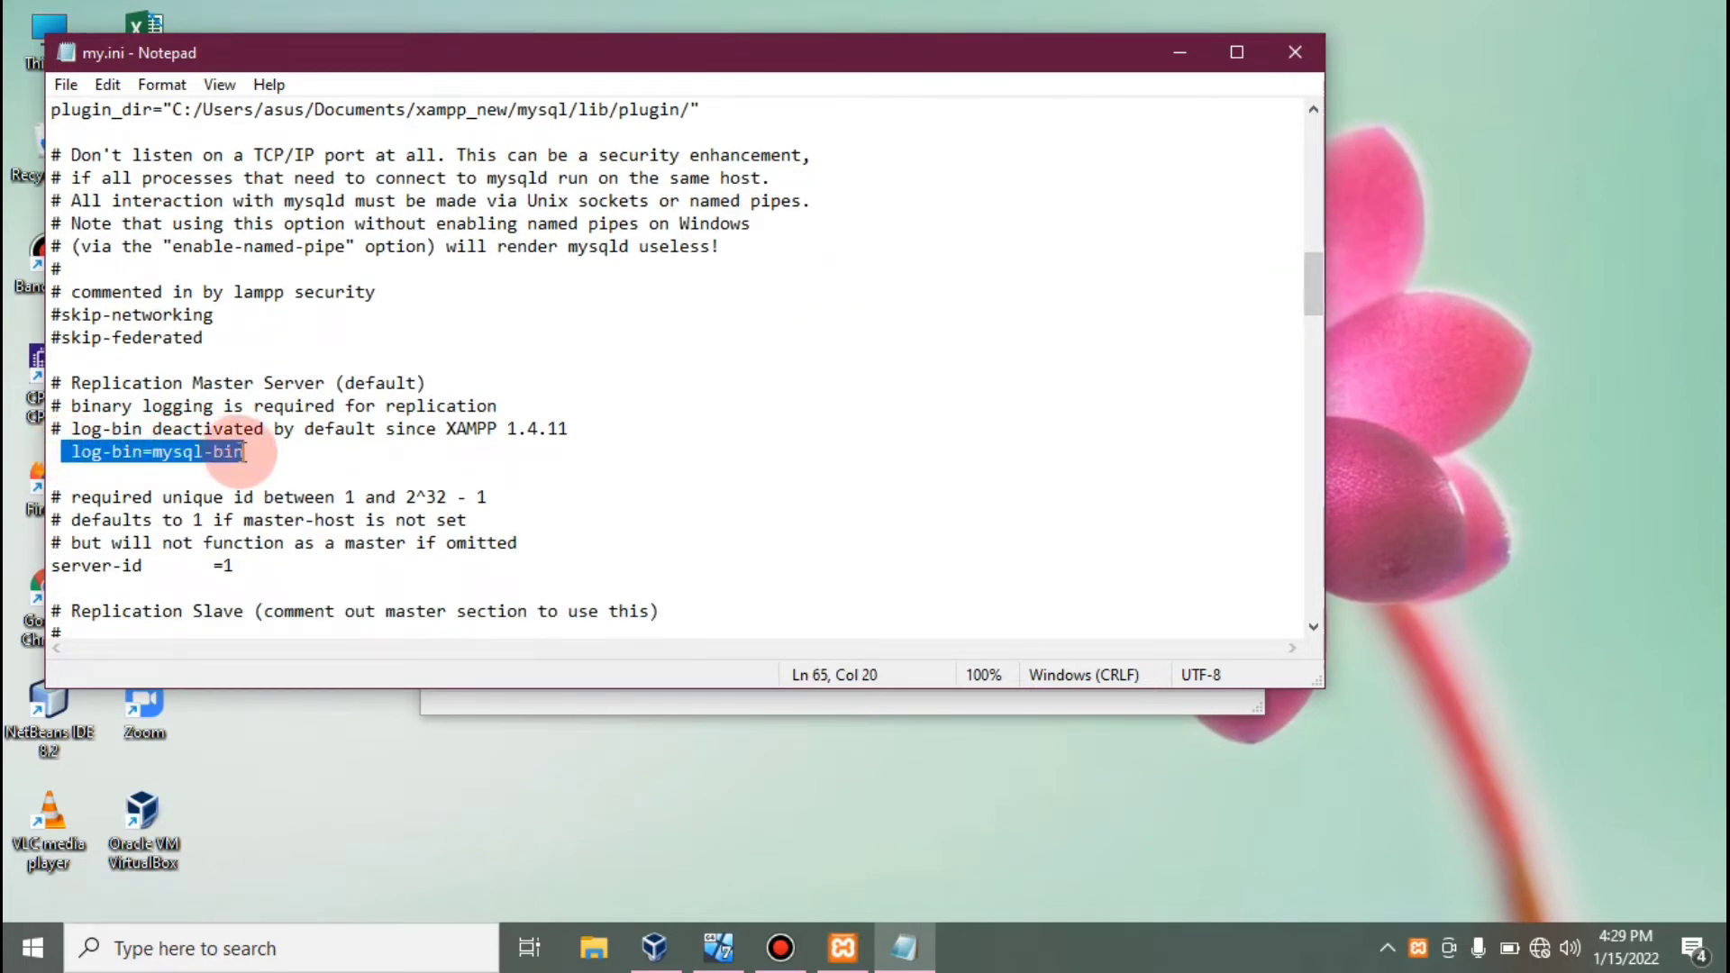
{"action": "left_click", "coordinate": [60, 454]}
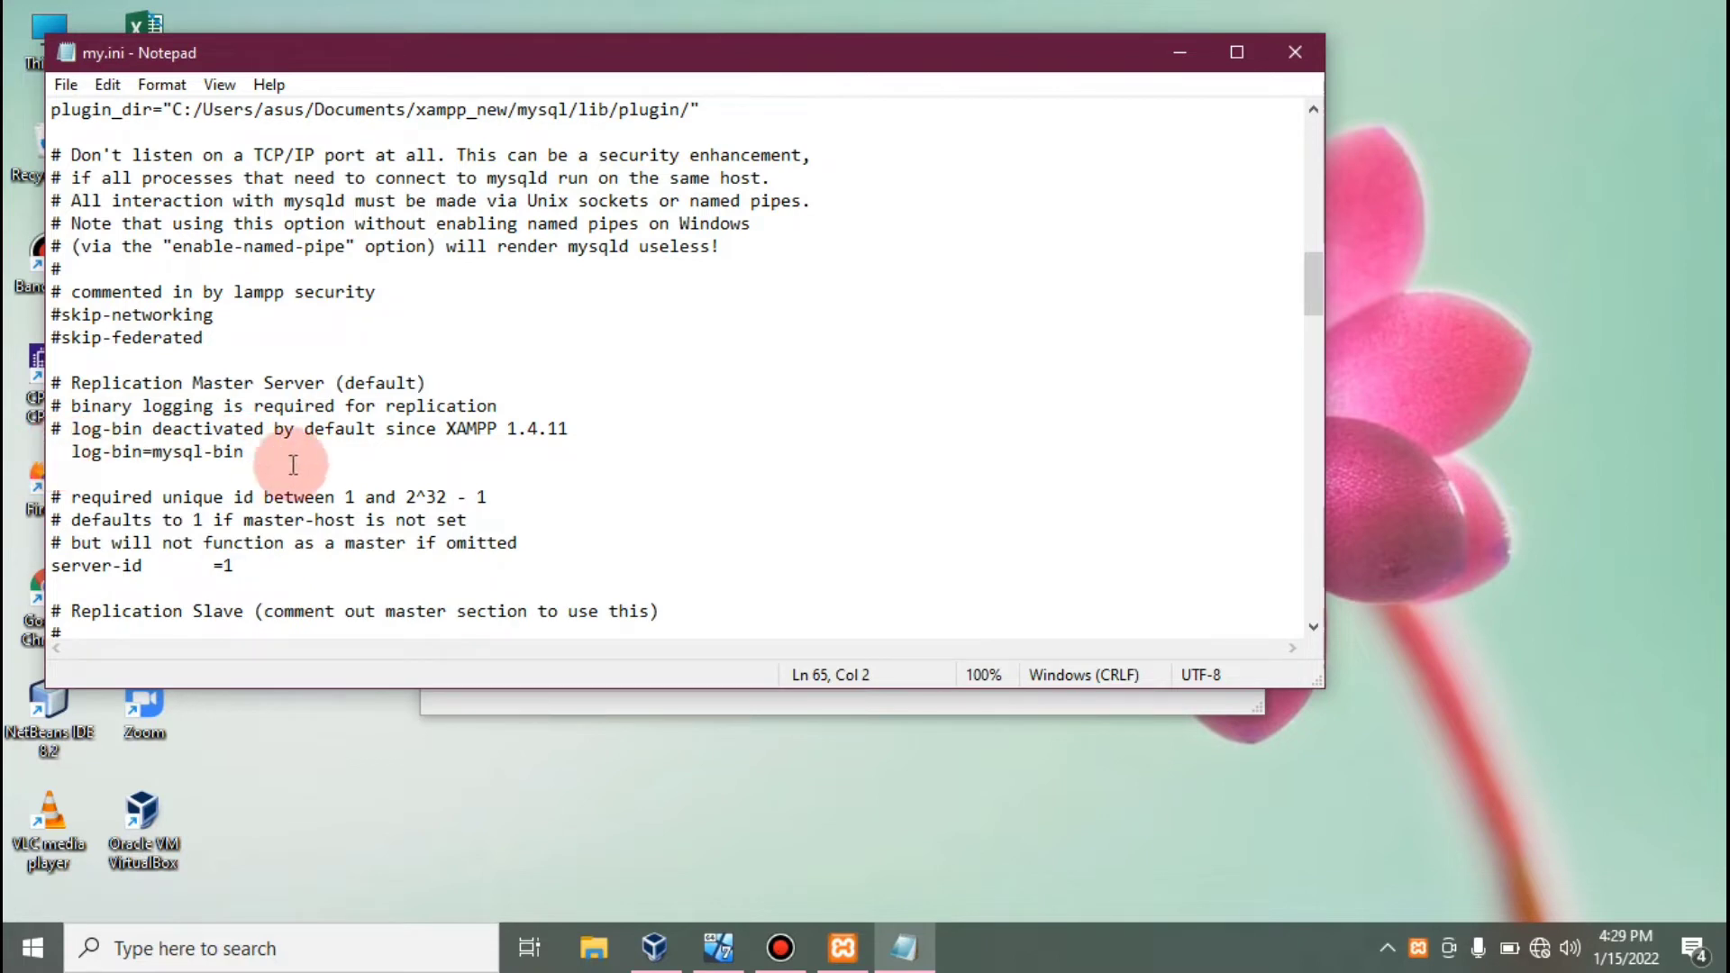
{"action": "left_click", "coordinate": [245, 452]}
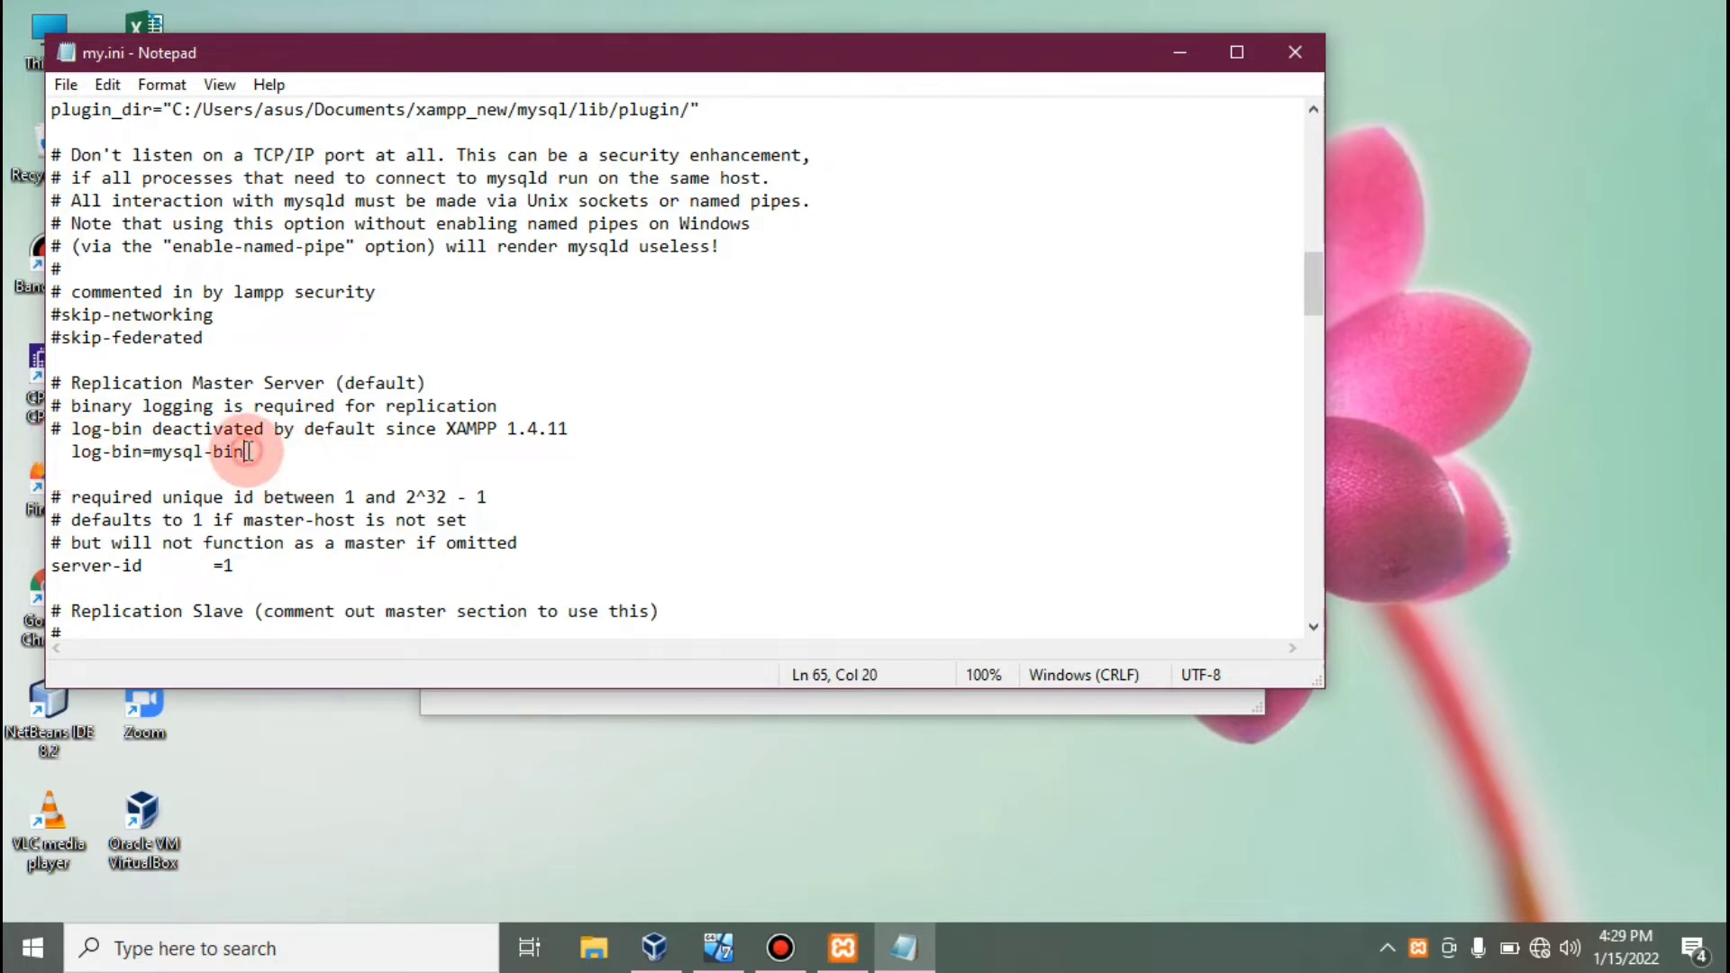
Save my.ini and close Notepad.
{"action": "left_click", "coordinate": [66, 84]}
{"action": "left_click", "coordinate": [110, 197]}
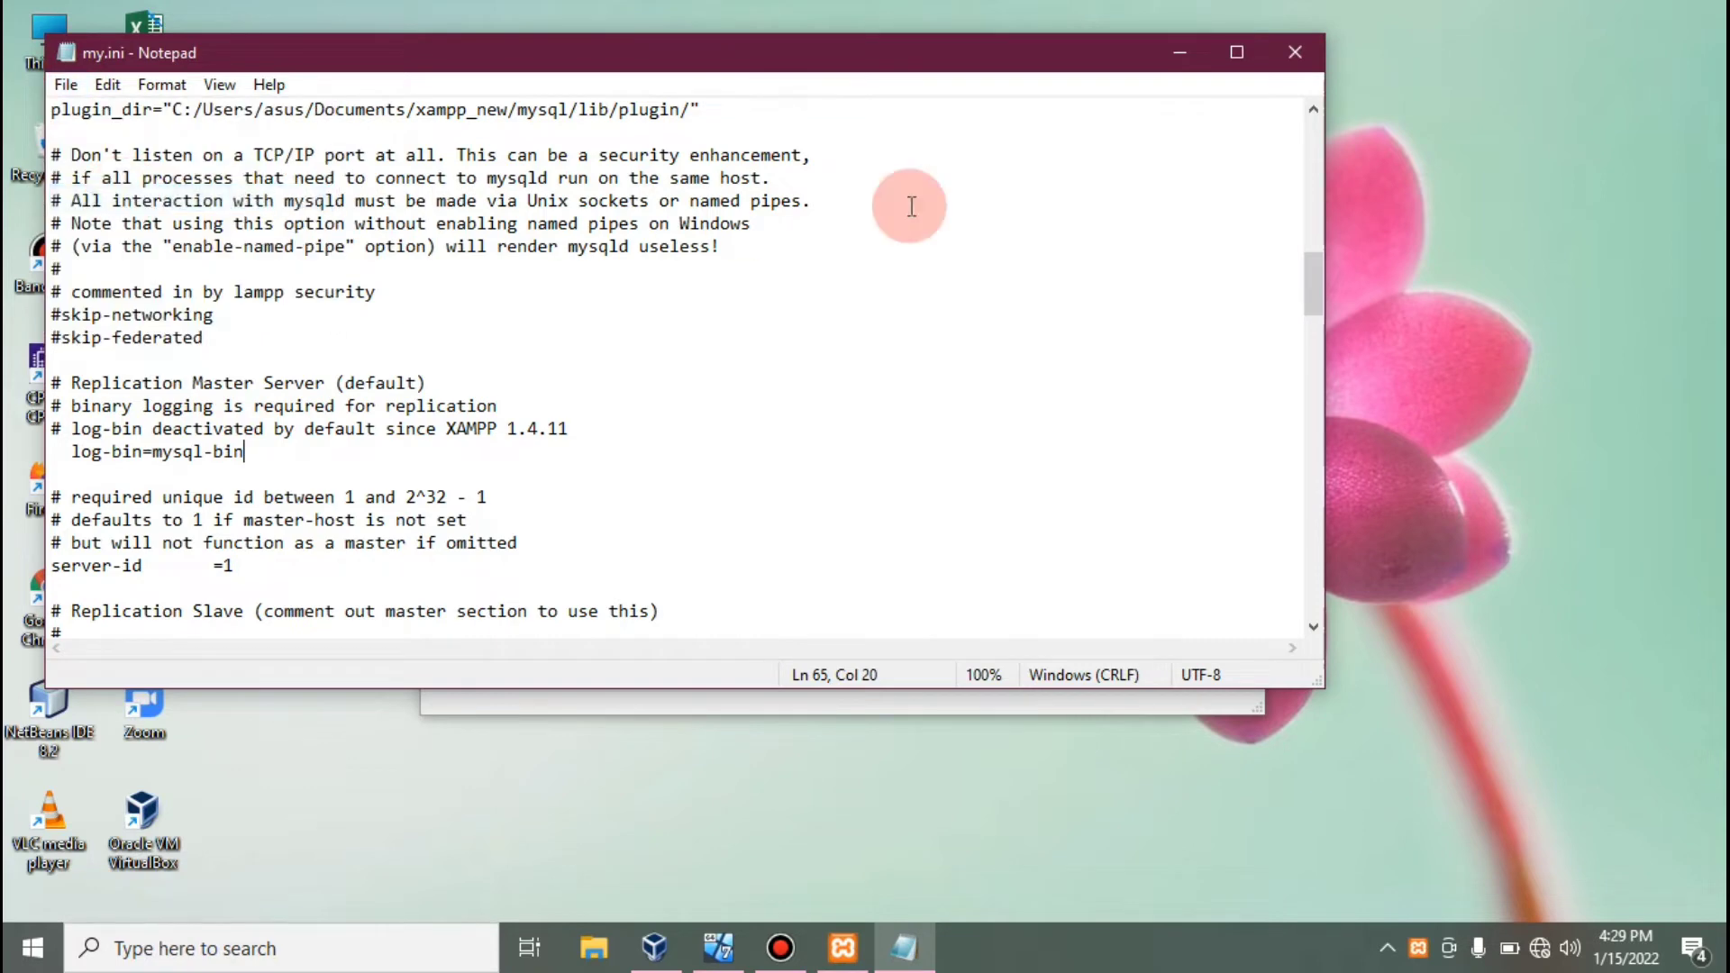
{"action": "left_click", "coordinate": [1318, 53]}
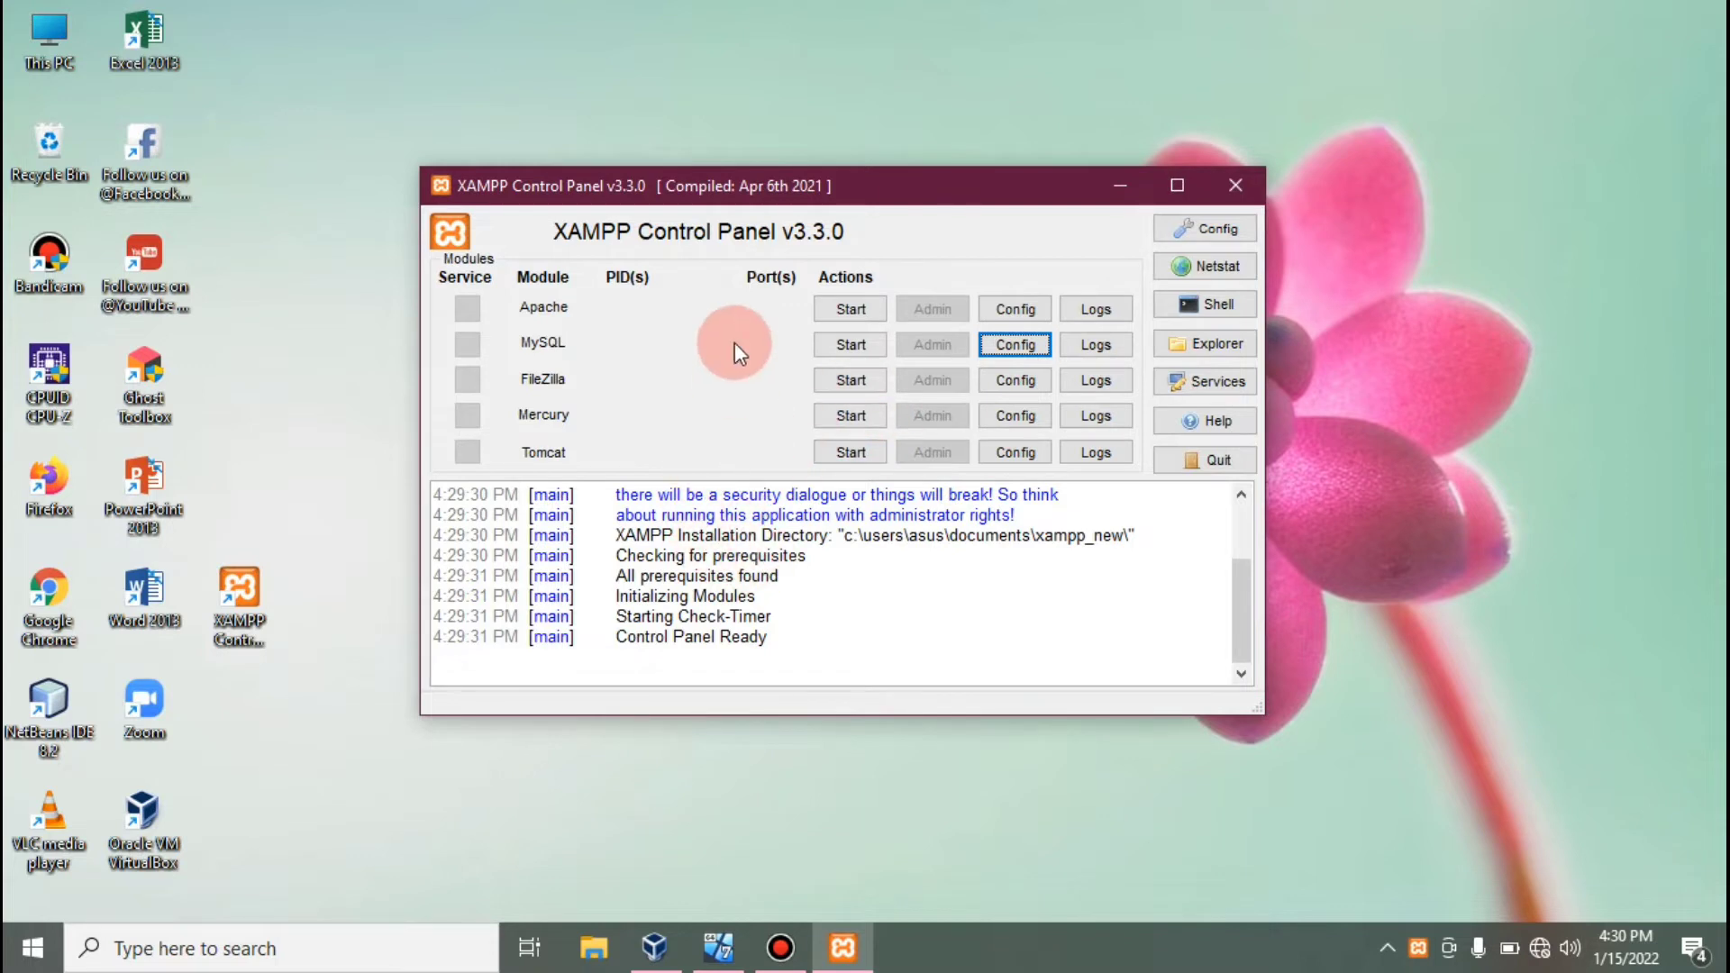
Start MySQL (port 3306) and Apache (ports 80, 443) in the host's XAMPP Control Panel.
{"action": "left_click", "coordinate": [854, 344]}
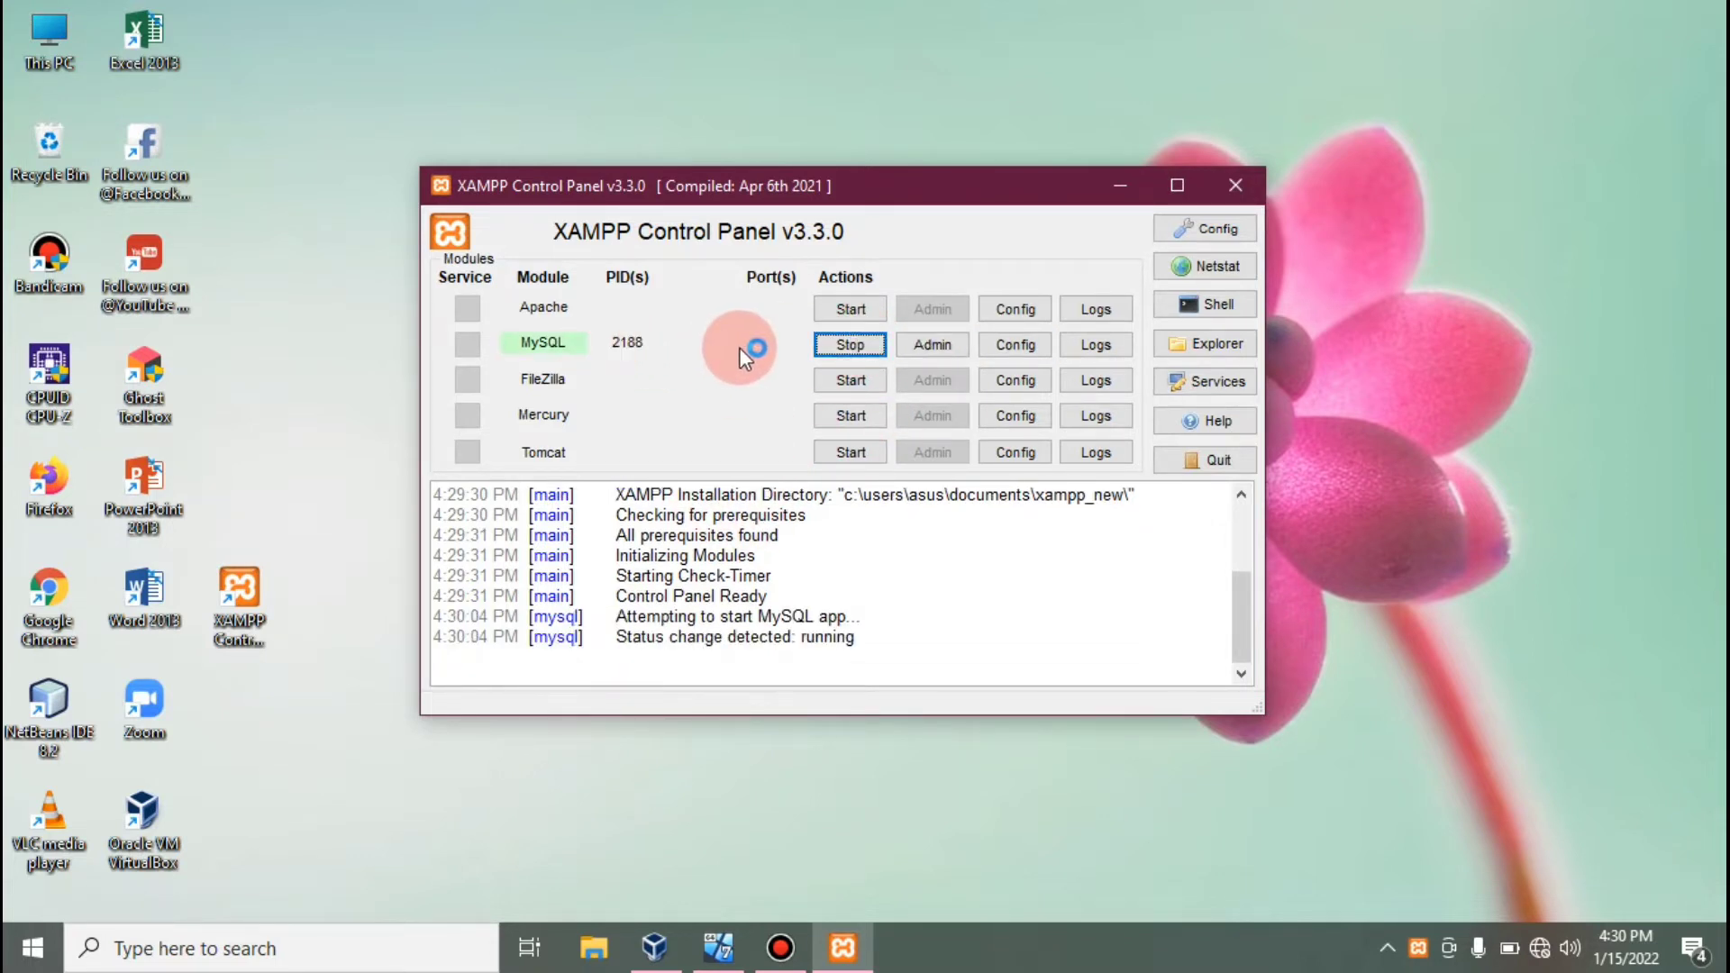
{"action": "left_click", "coordinate": [851, 309]}
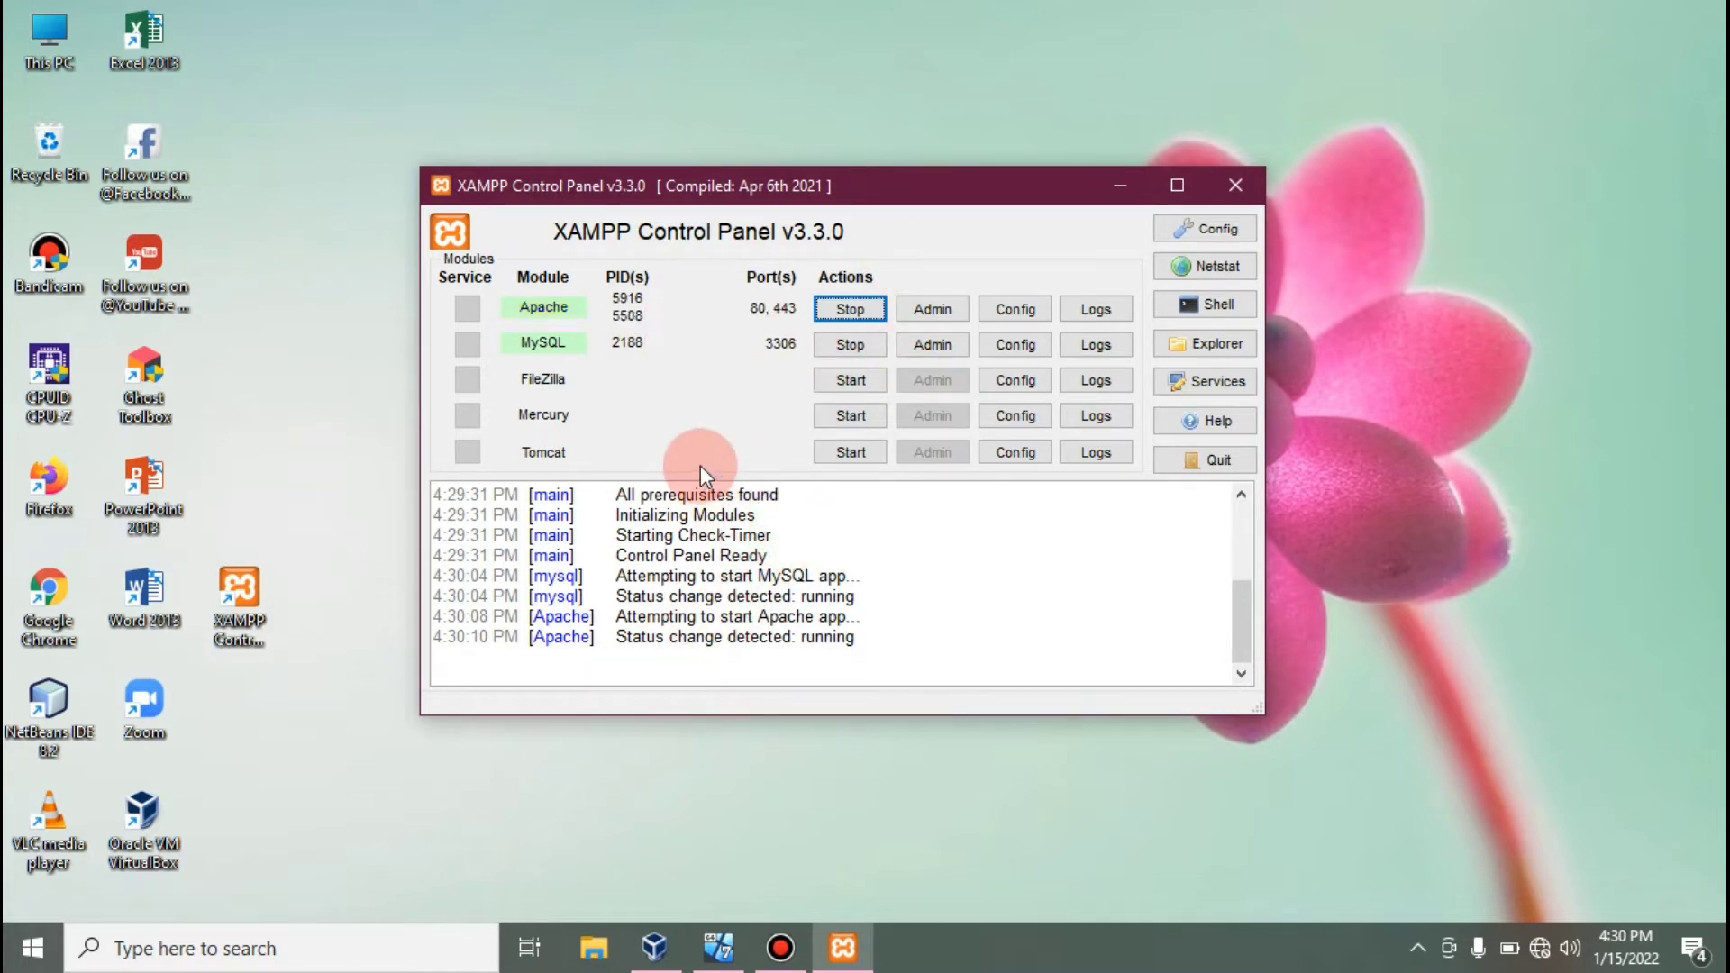
{"action": "left_click", "coordinate": [505, 829]}
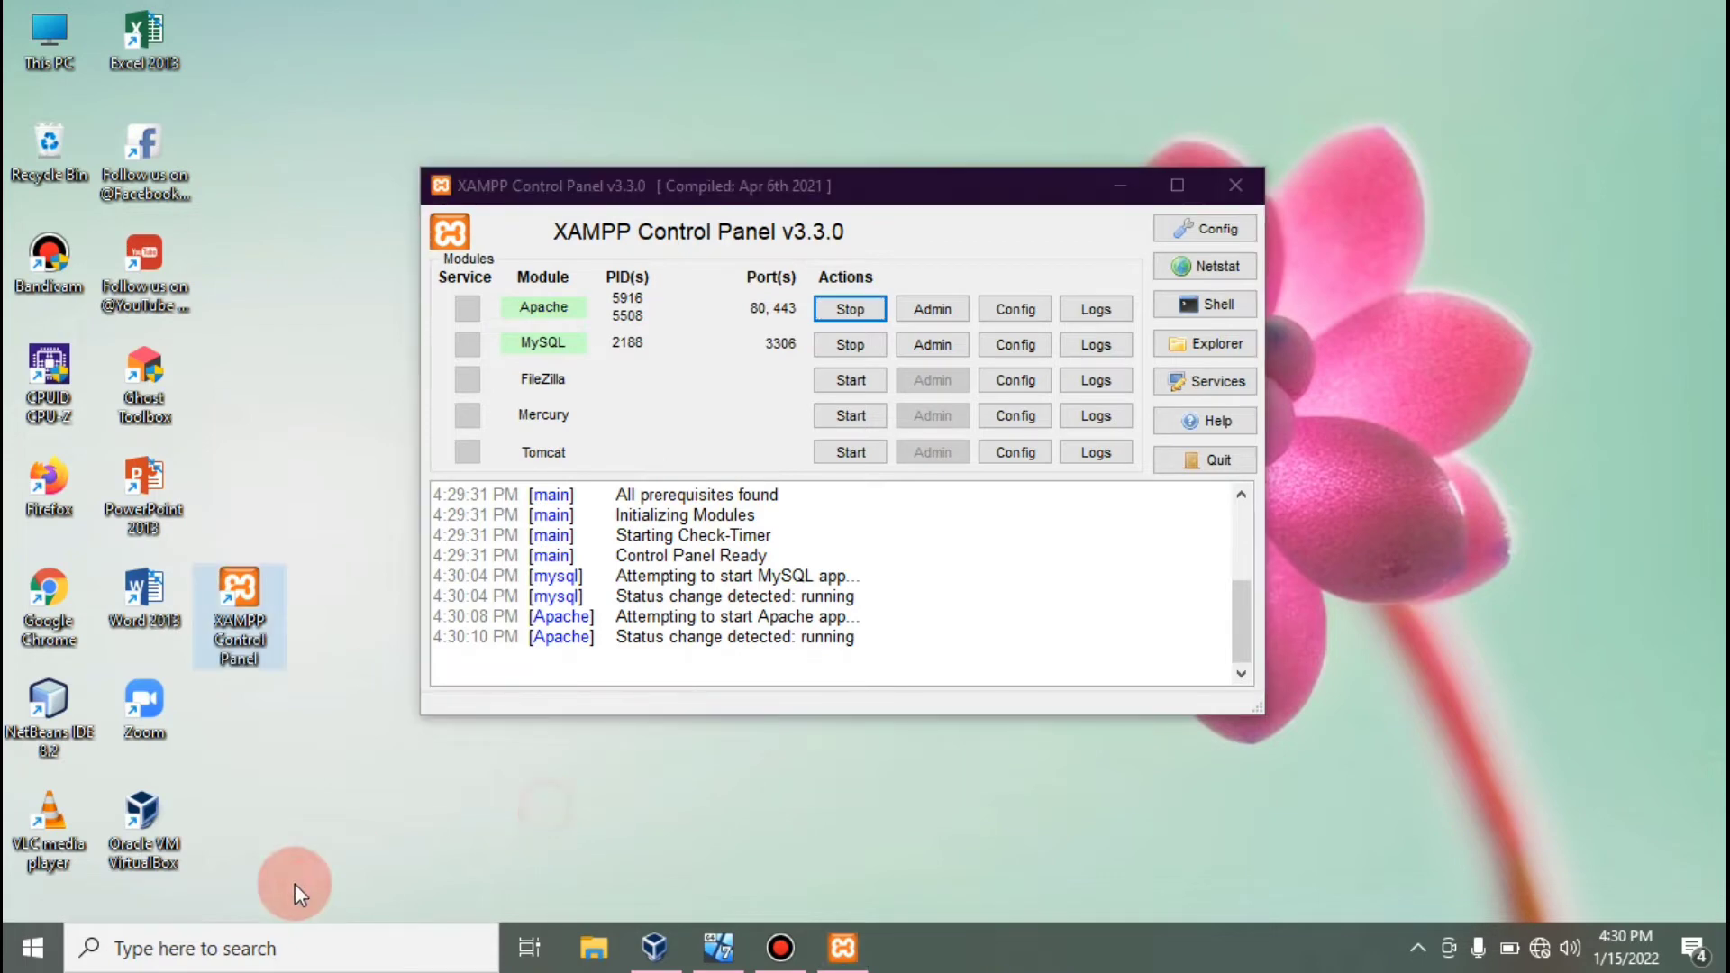
{"action": "left_click", "coordinate": [247, 939]}
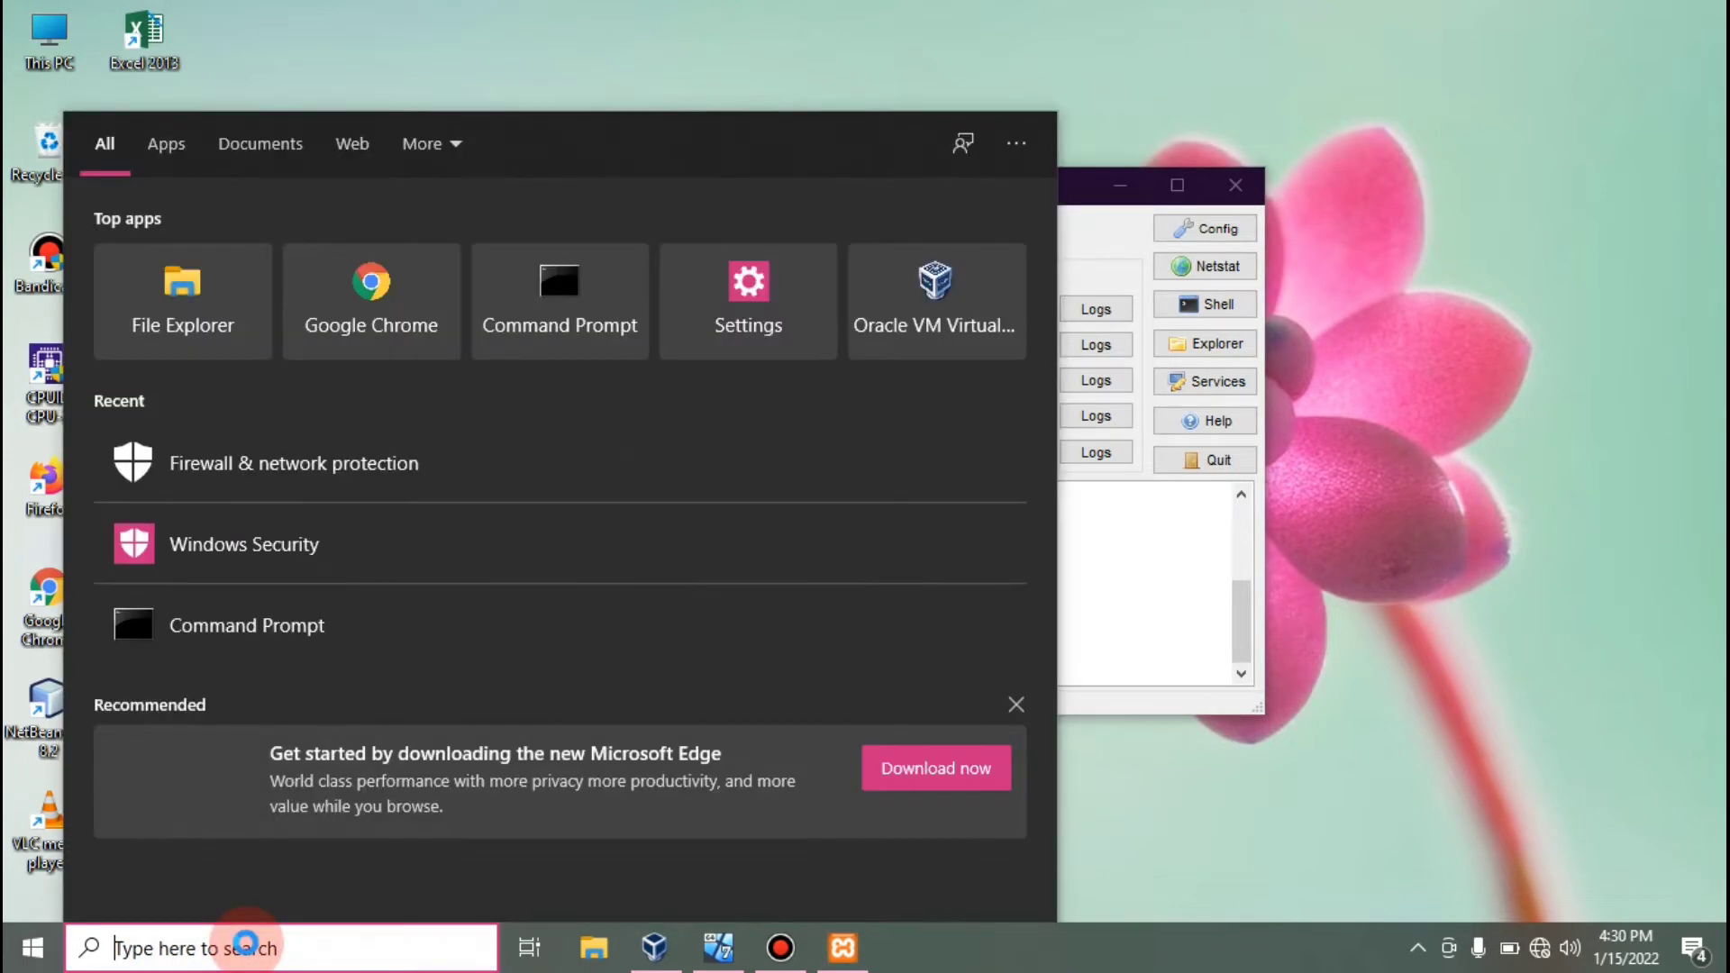
Open Command Prompt on the host and move its window aside.
{"action": "type", "text": "cmd"}
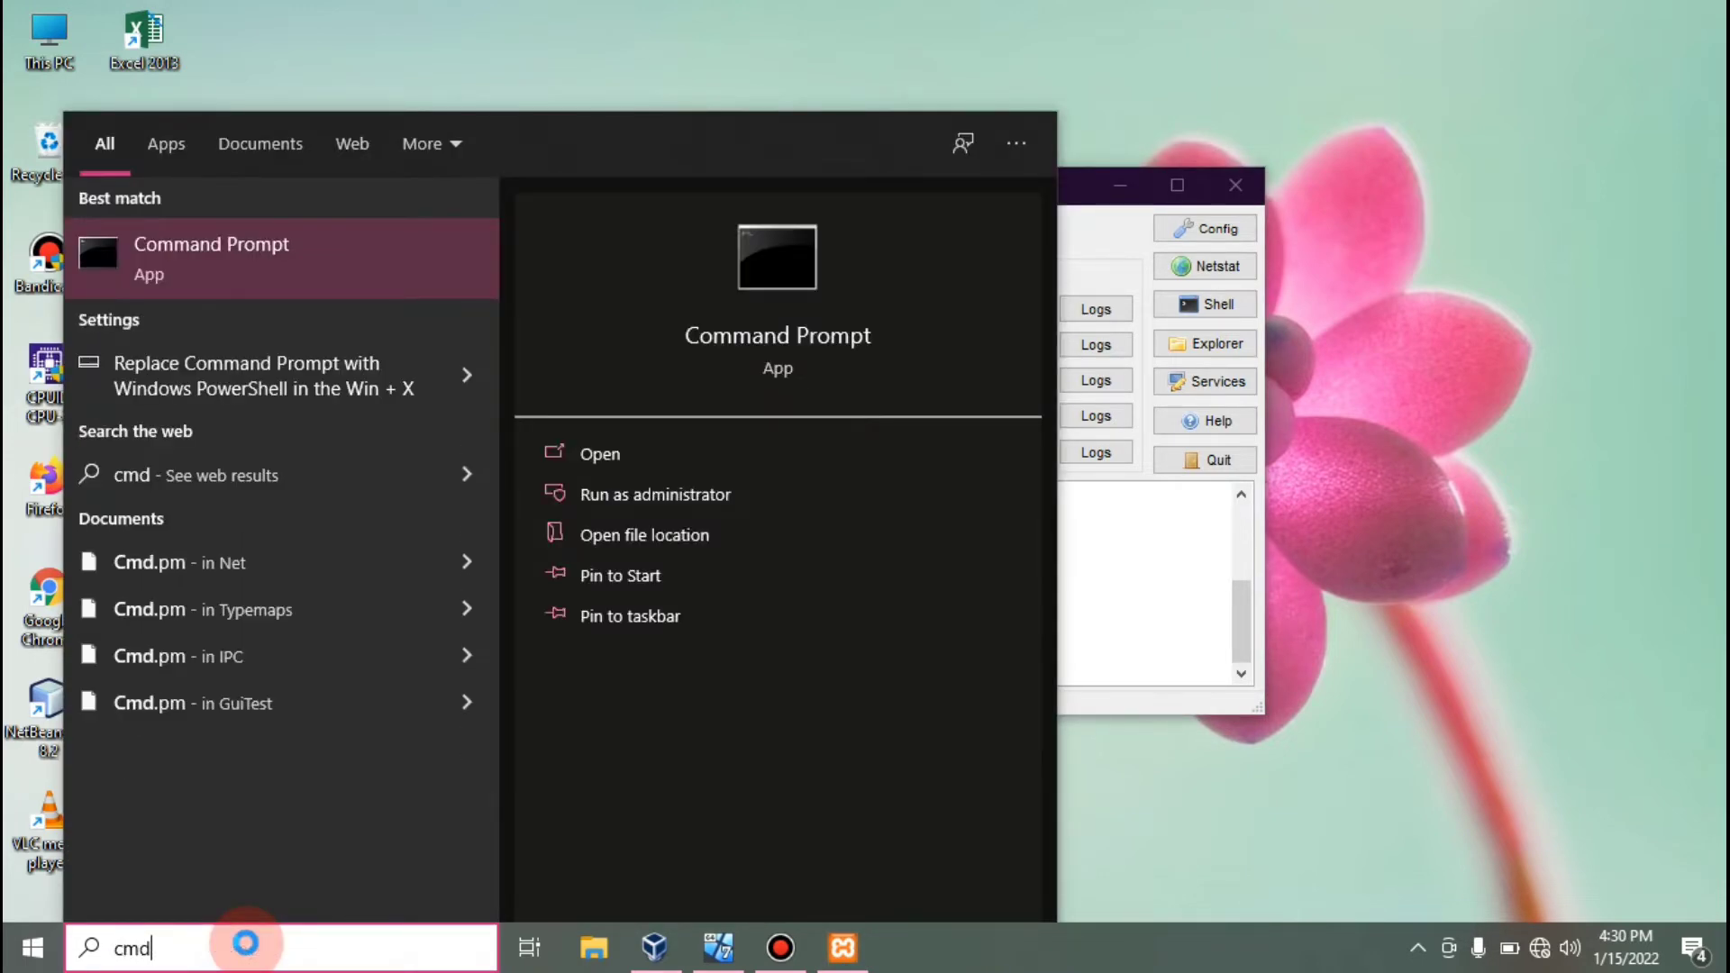
{"action": "key", "text": "Return"}
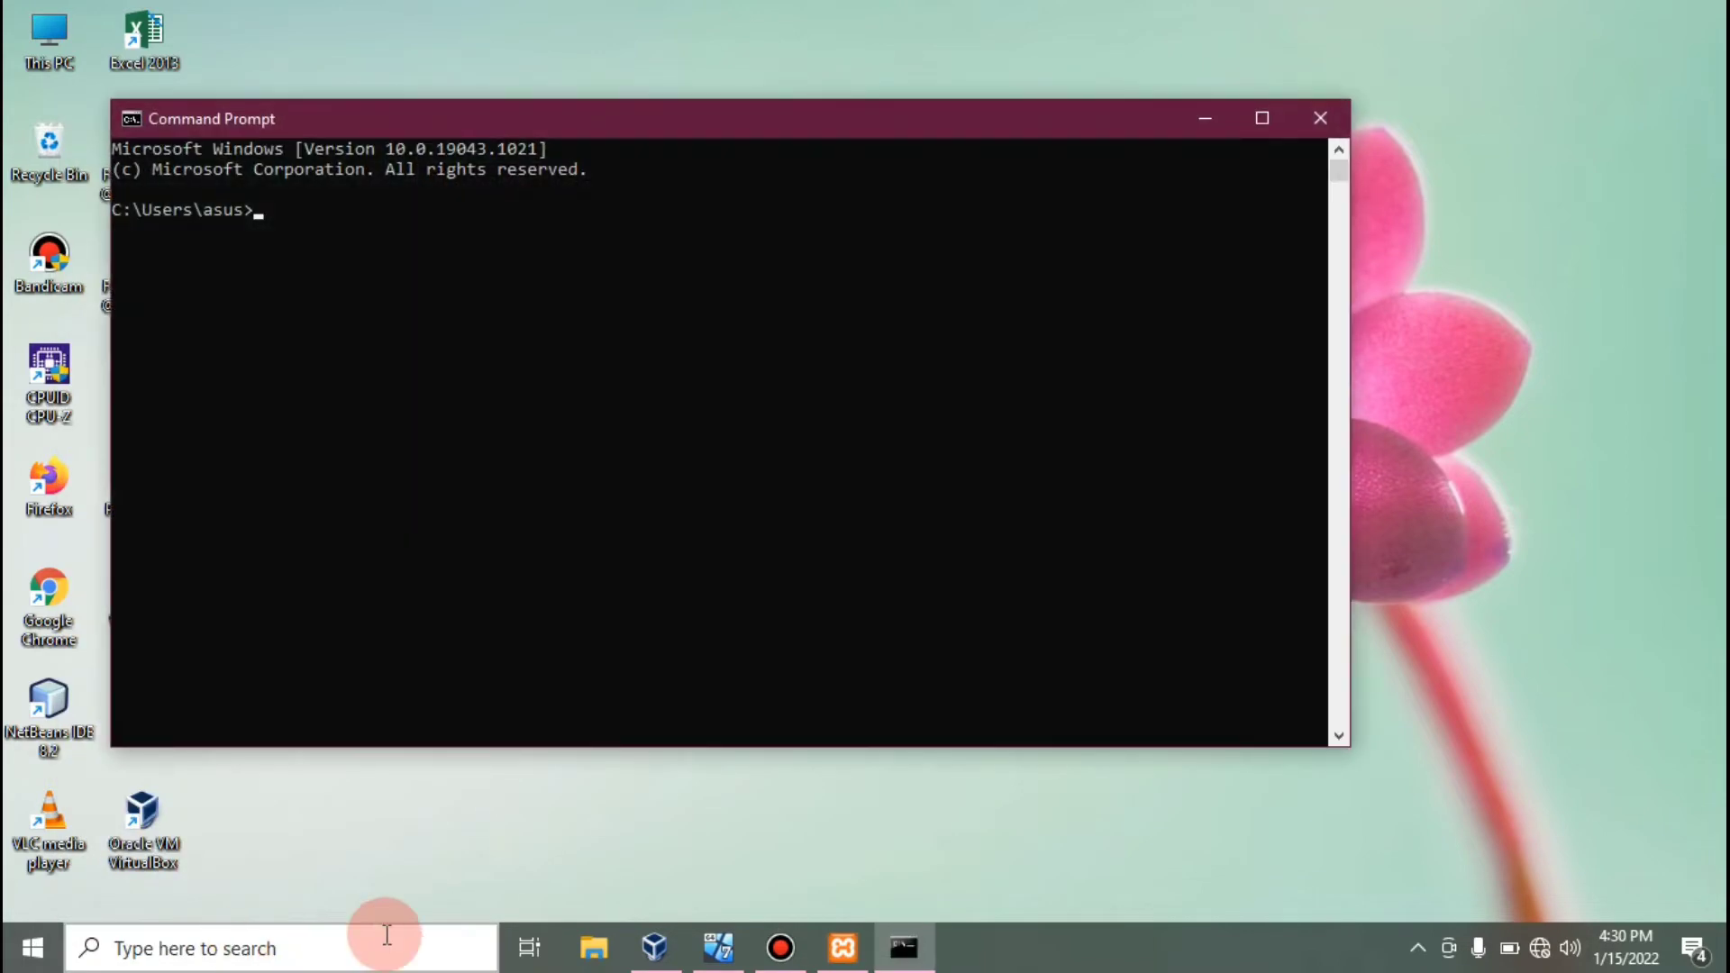
{"action": "left_click_drag", "start_coordinate": [752, 121], "coordinate": [898, 127]}
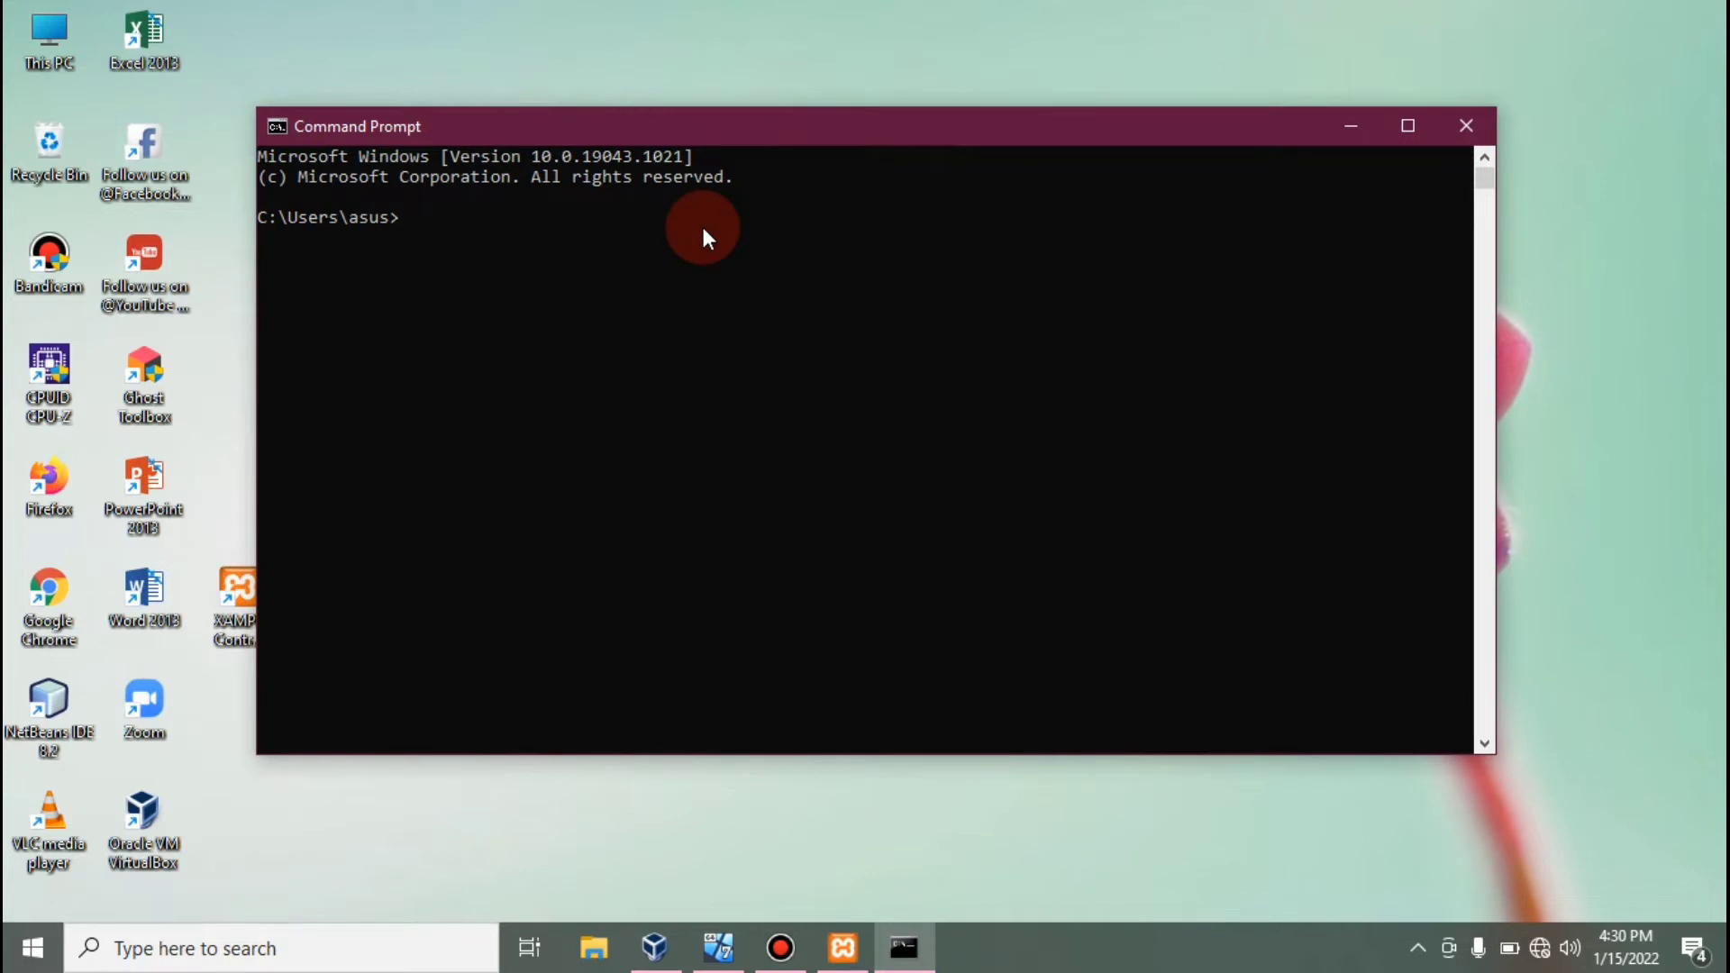
{"action": "left_click_drag", "start_coordinate": [784, 137], "coordinate": [812, 142]}
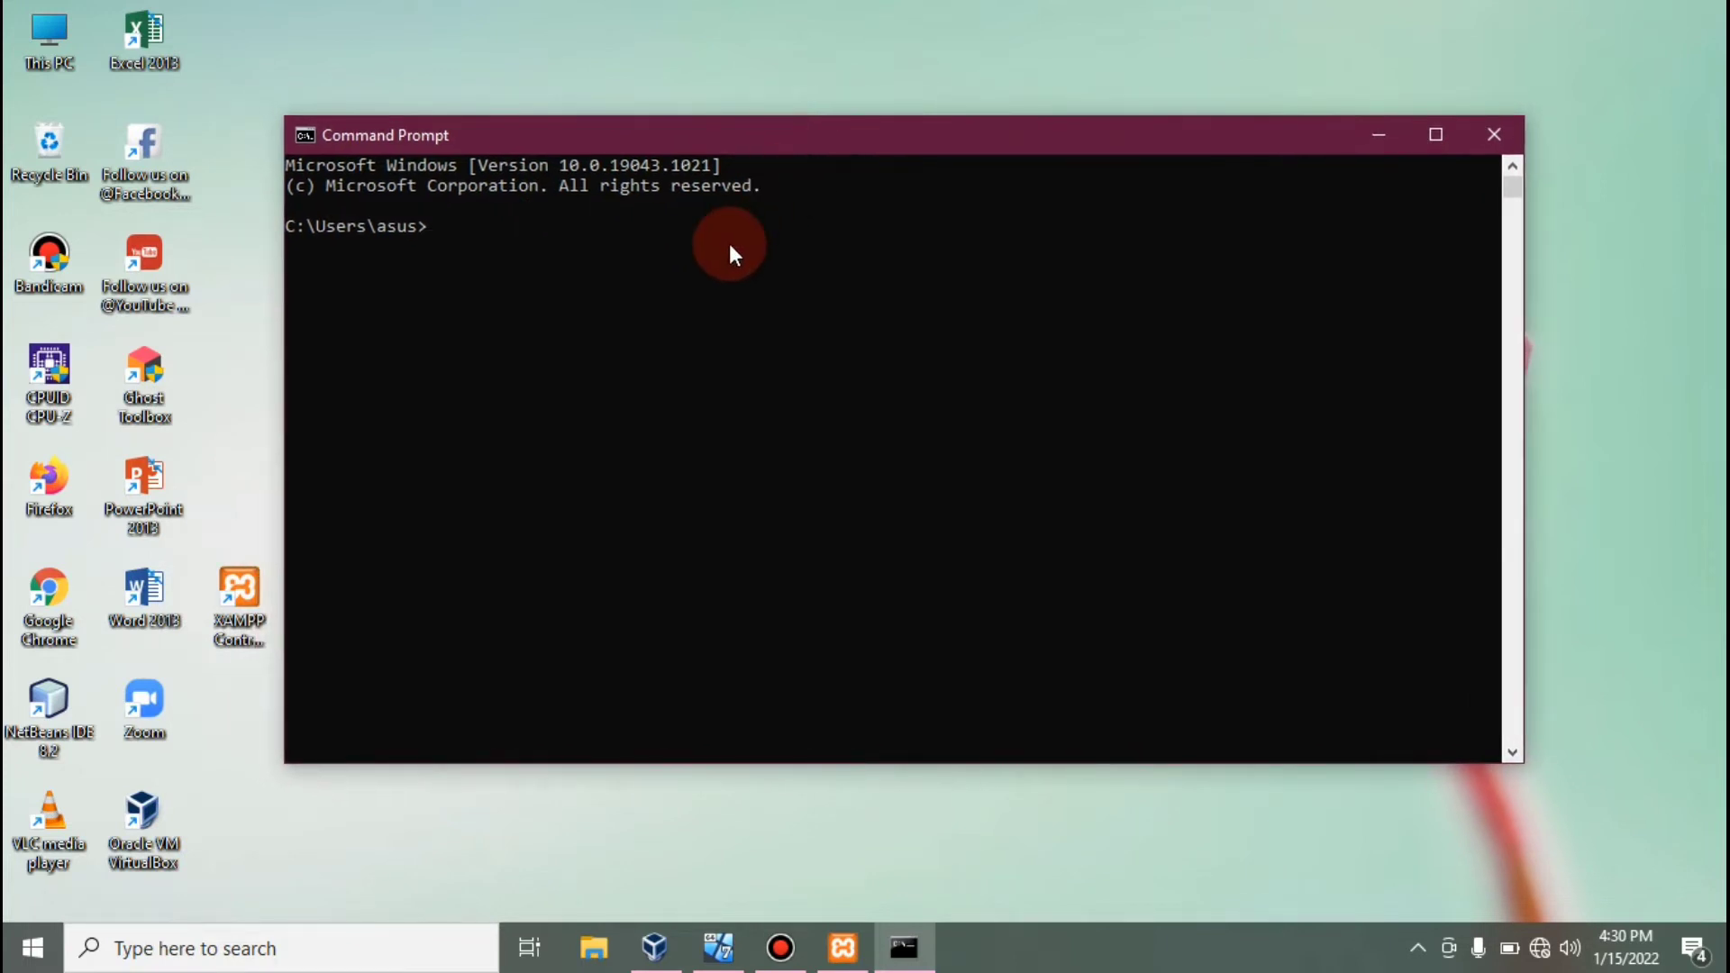
Change to c:\xampp_new\mysql\bin and connect with mysql -u root.
{"action": "type", "text": "cd\\"}
{"action": "key", "text": "BackSpace"}
{"action": "type", "text": "c:\\"}
{"action": "key", "text": "Return"}
{"action": "type", "text": "cd xampp_new"}
{"action": "type", "text": "/"}
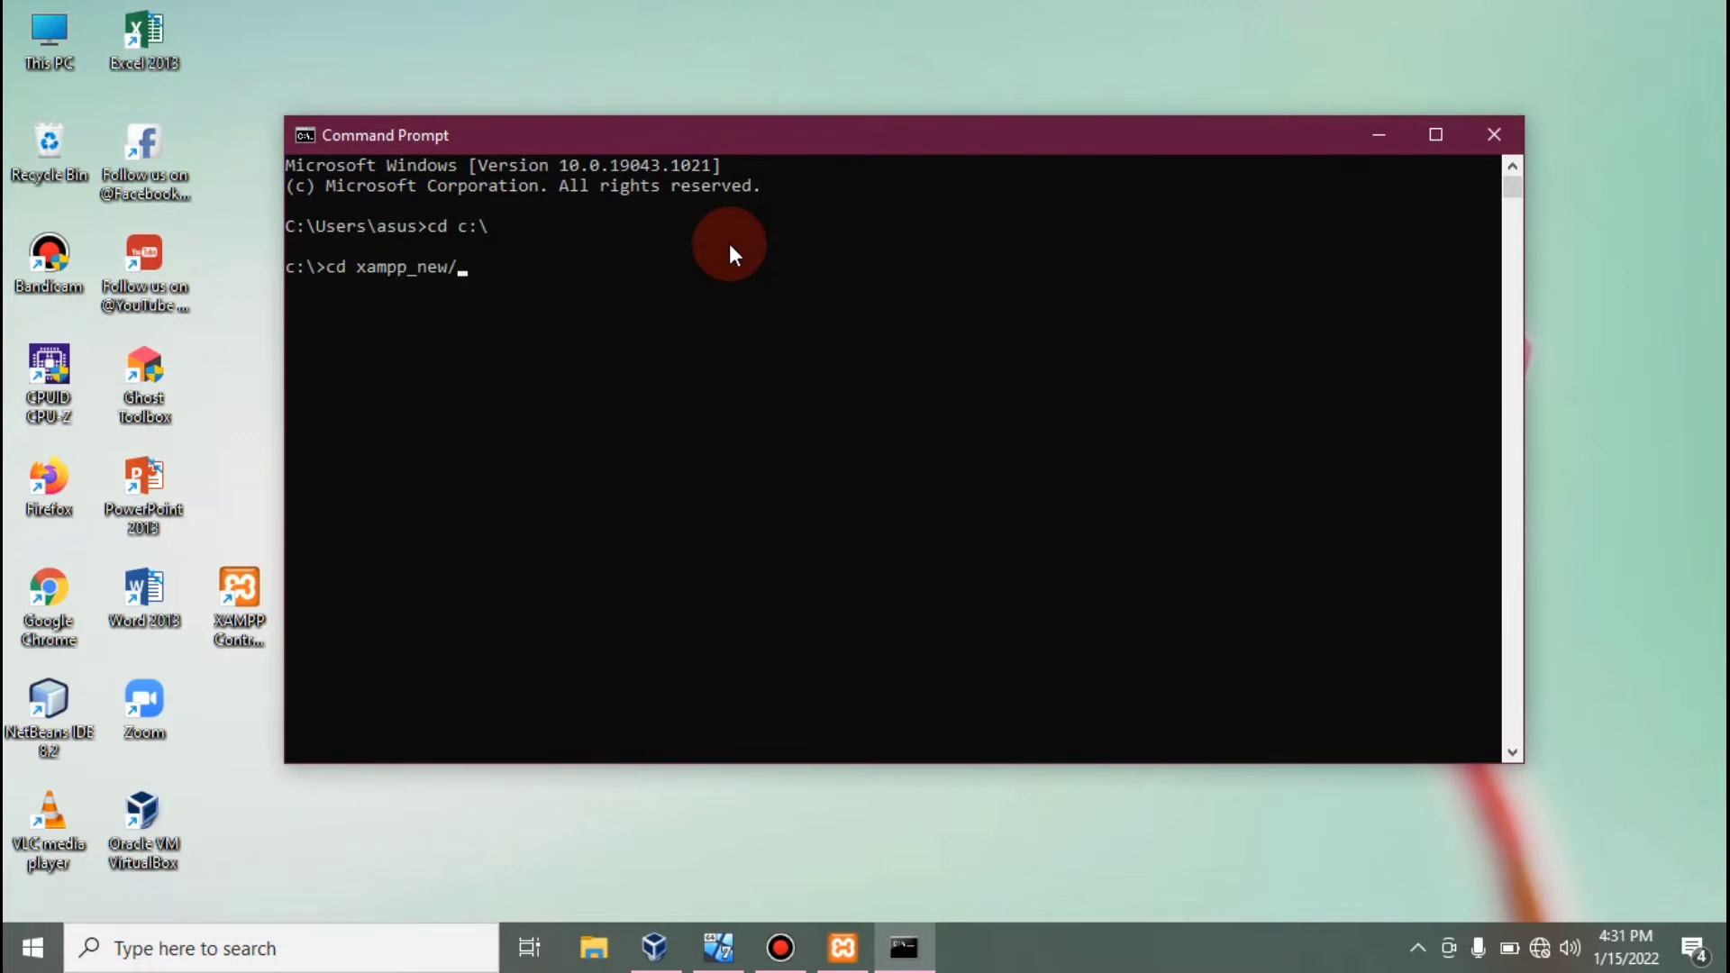
{"action": "type", "text": "mysql/bin"}
{"action": "key", "text": "Return"}
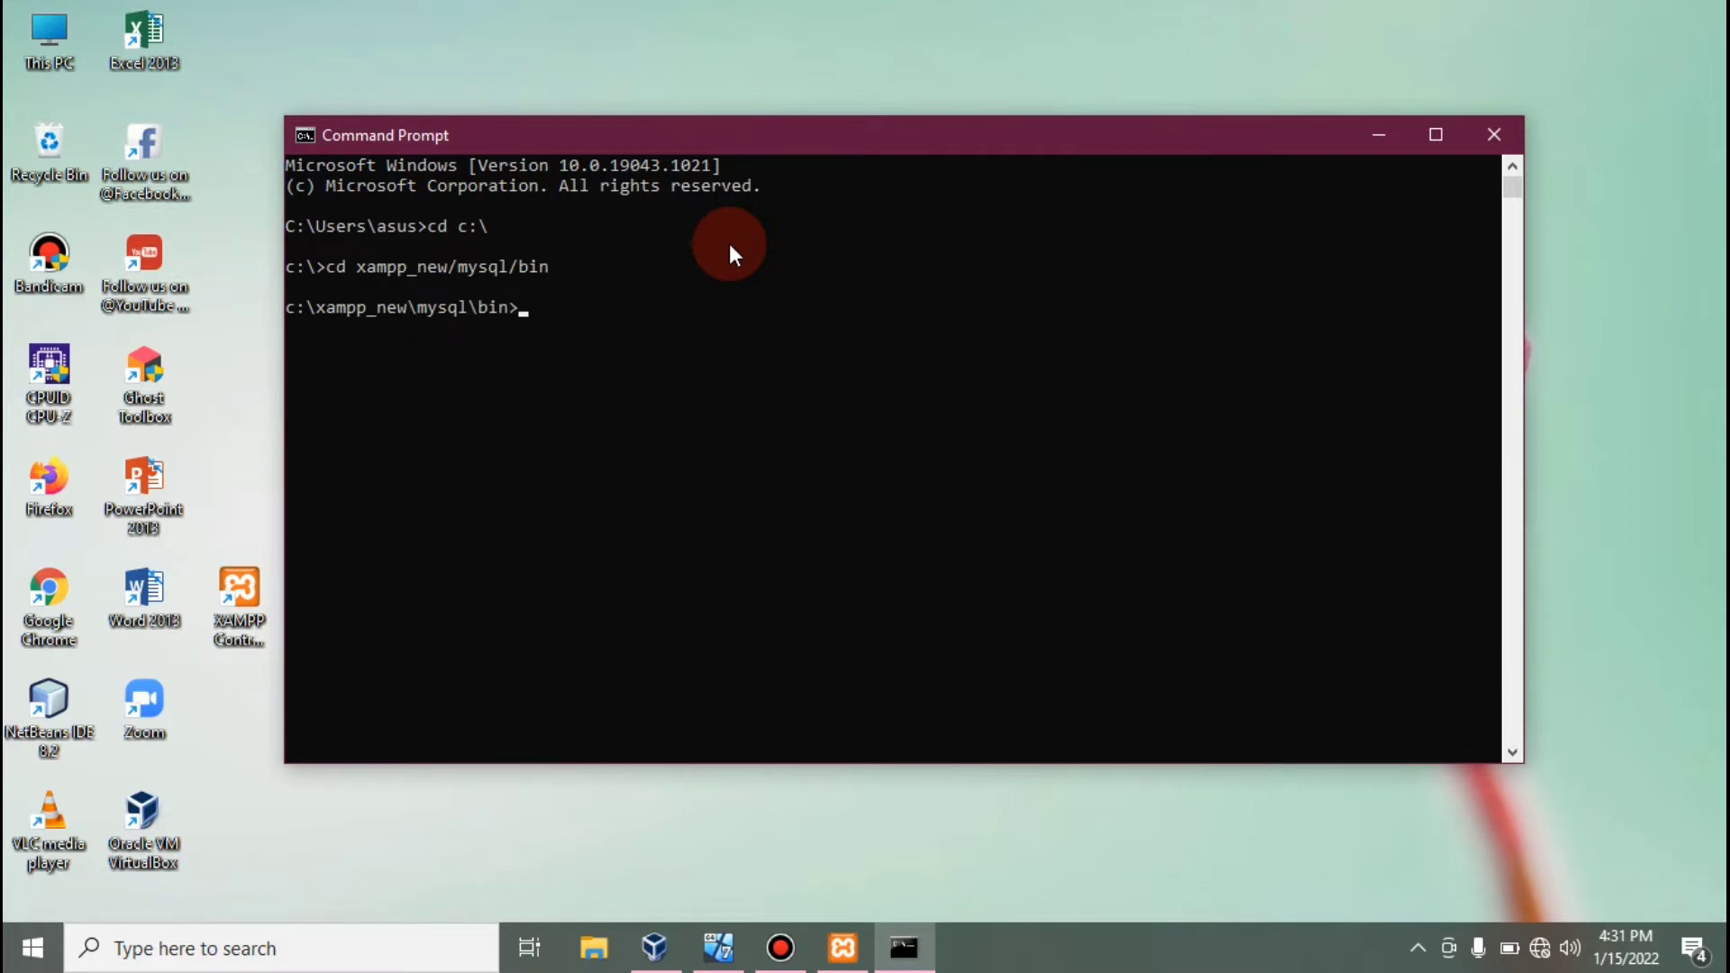
{"action": "type", "text": "mysql -u root"}
{"action": "key", "text": "Return"}
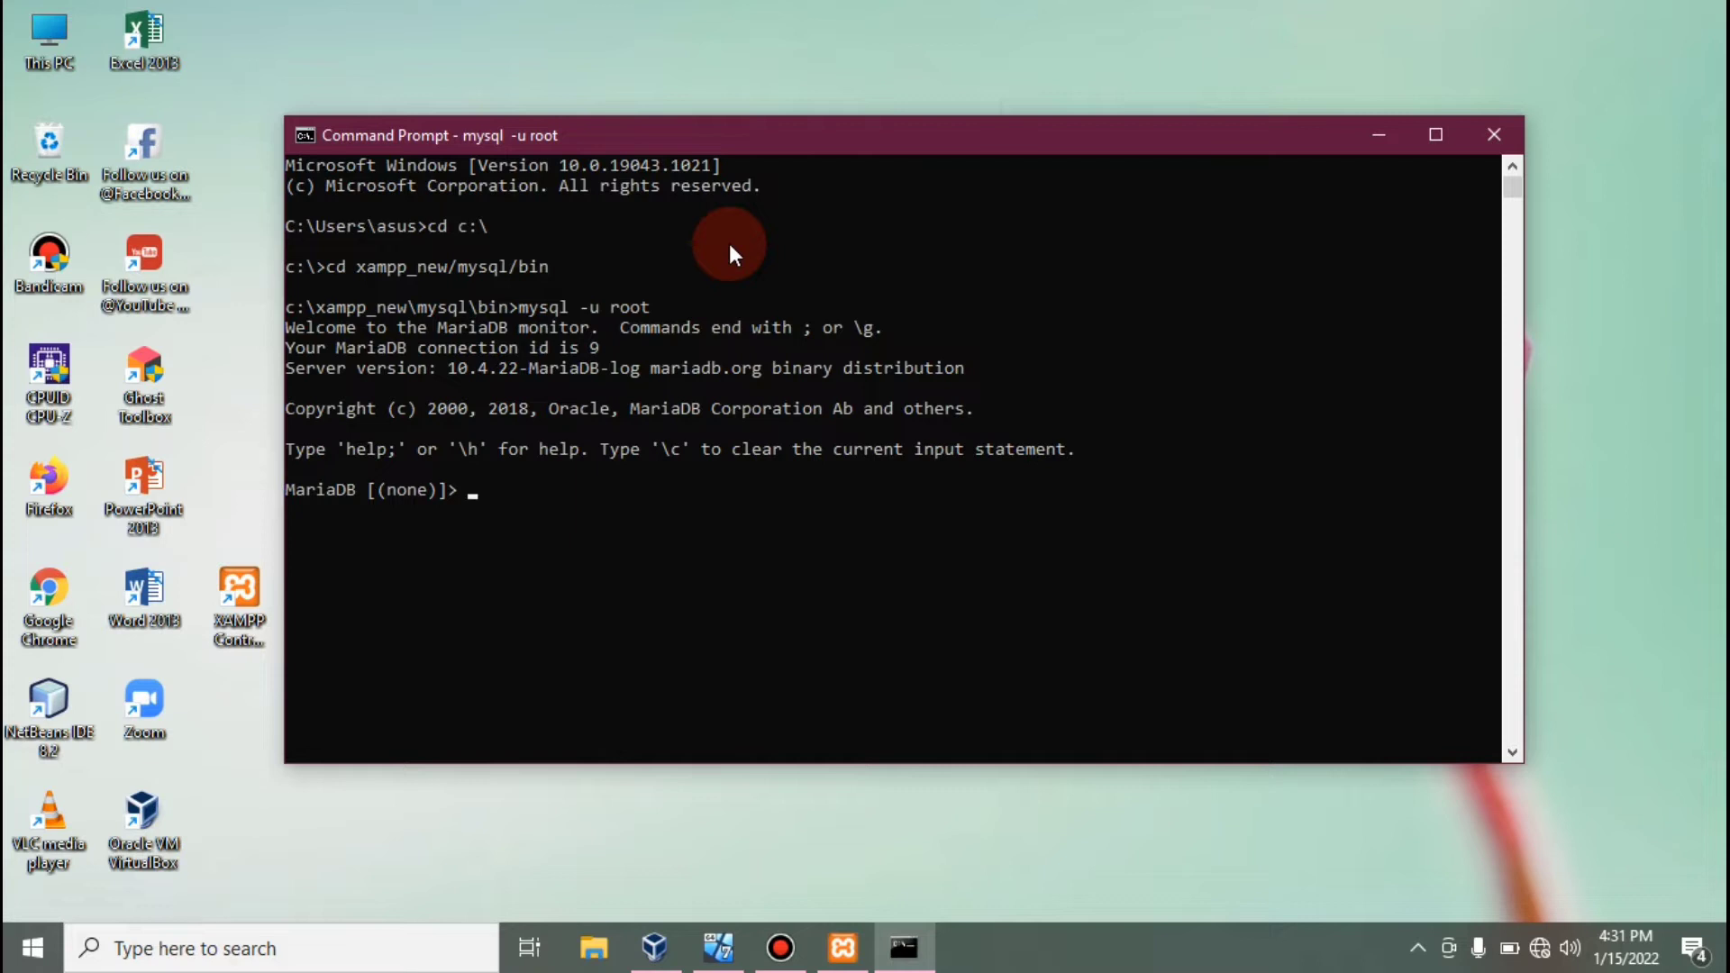
Grant REPLICATION SLAVE on *.* to 'admin'@'%' identified by a password.
{"action": "type", "text": "gra"}
{"action": "type", "text": "nt repl"}
{"action": "type", "text": "icat"}
{"action": "type", "text": "i"}
{"action": "key", "text": "BackSpace"}
{"action": "type", "text": "ion"}
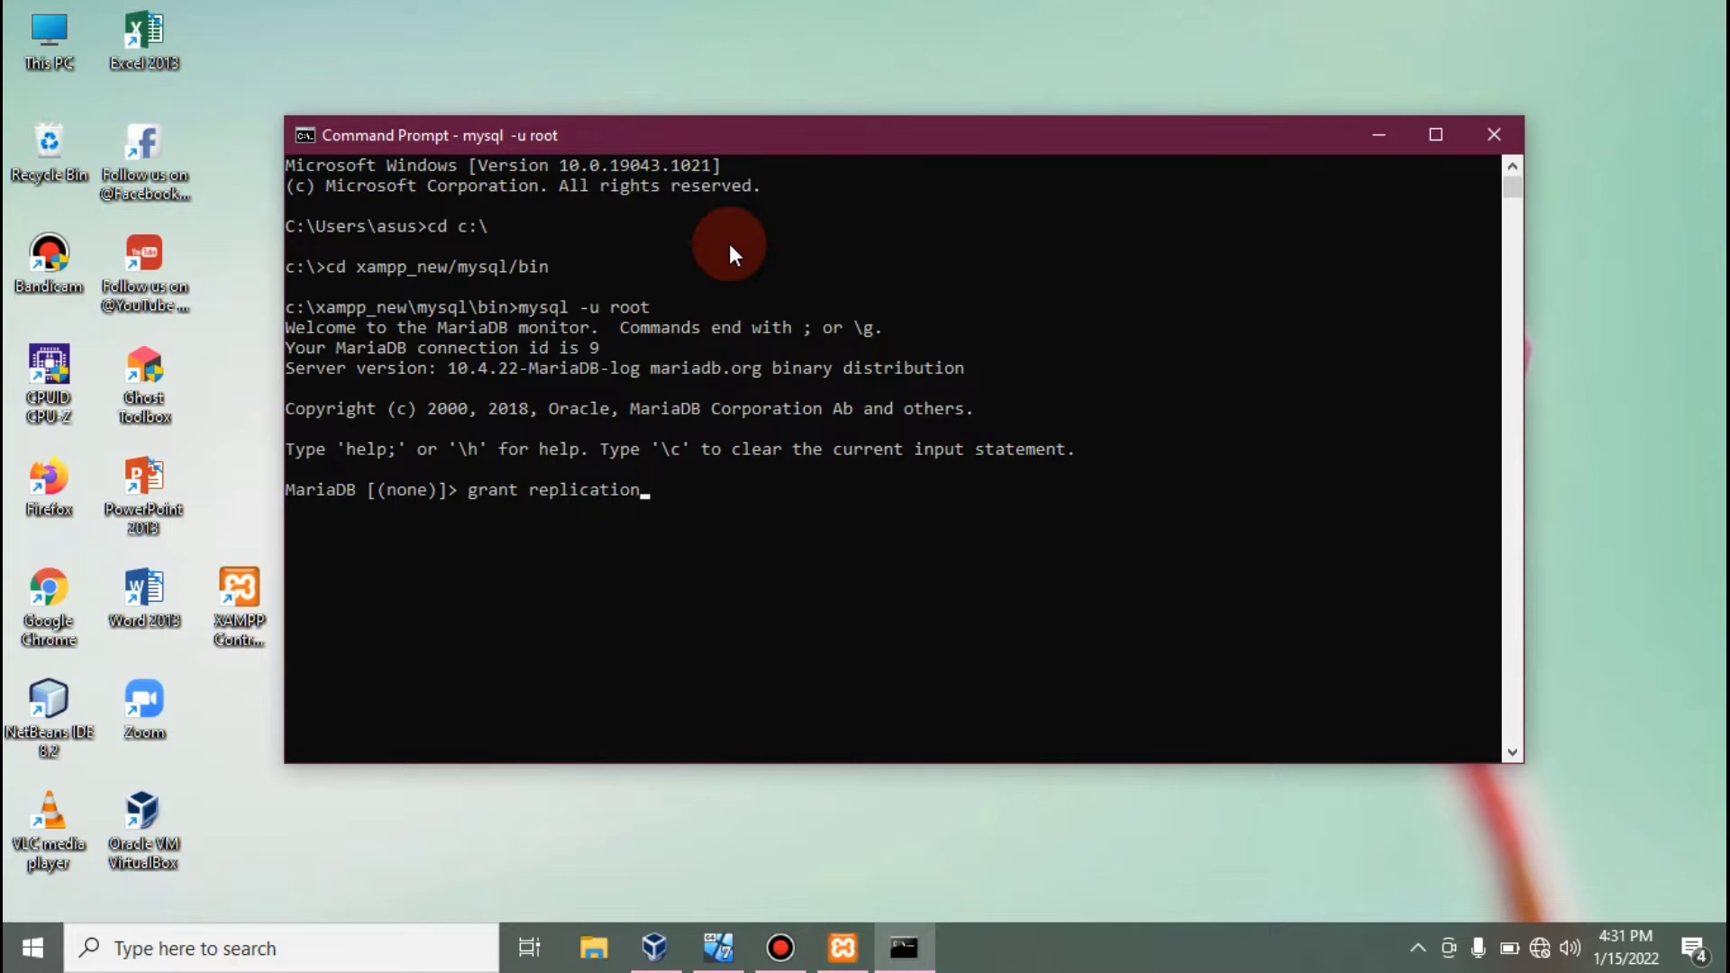
{"action": "type", "text": " slave on"}
{"action": "type", "text": "*.* to 'admin"}
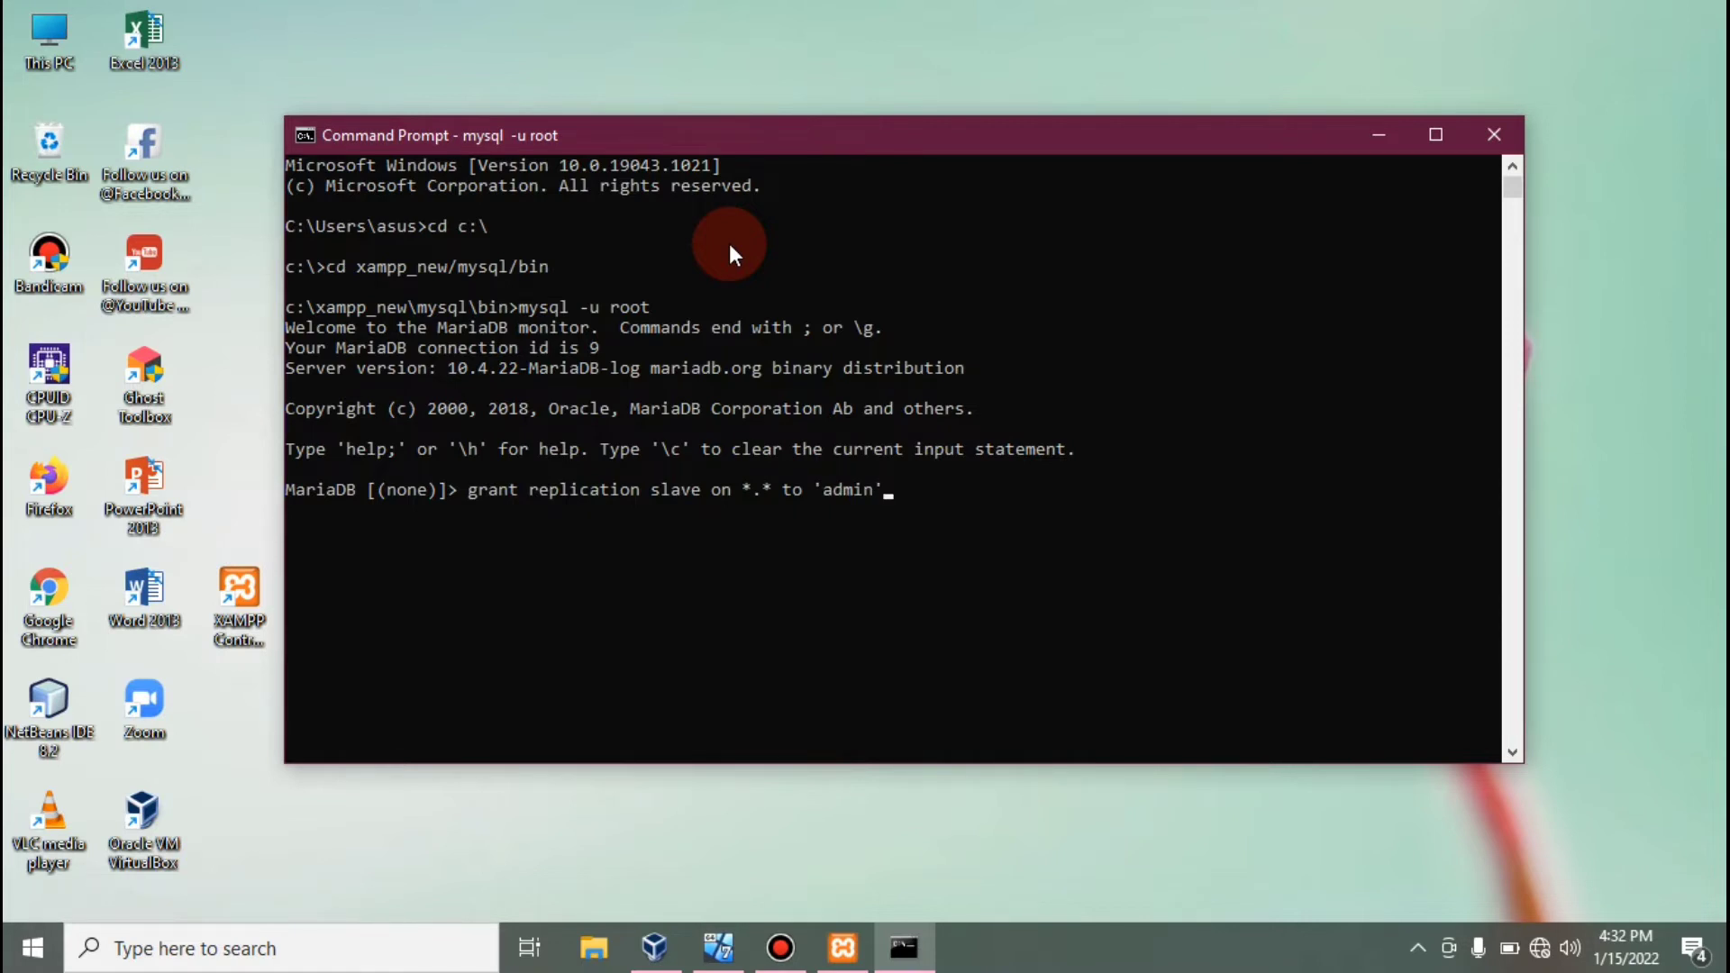
{"action": "type", "text": "@'%' identified by"}
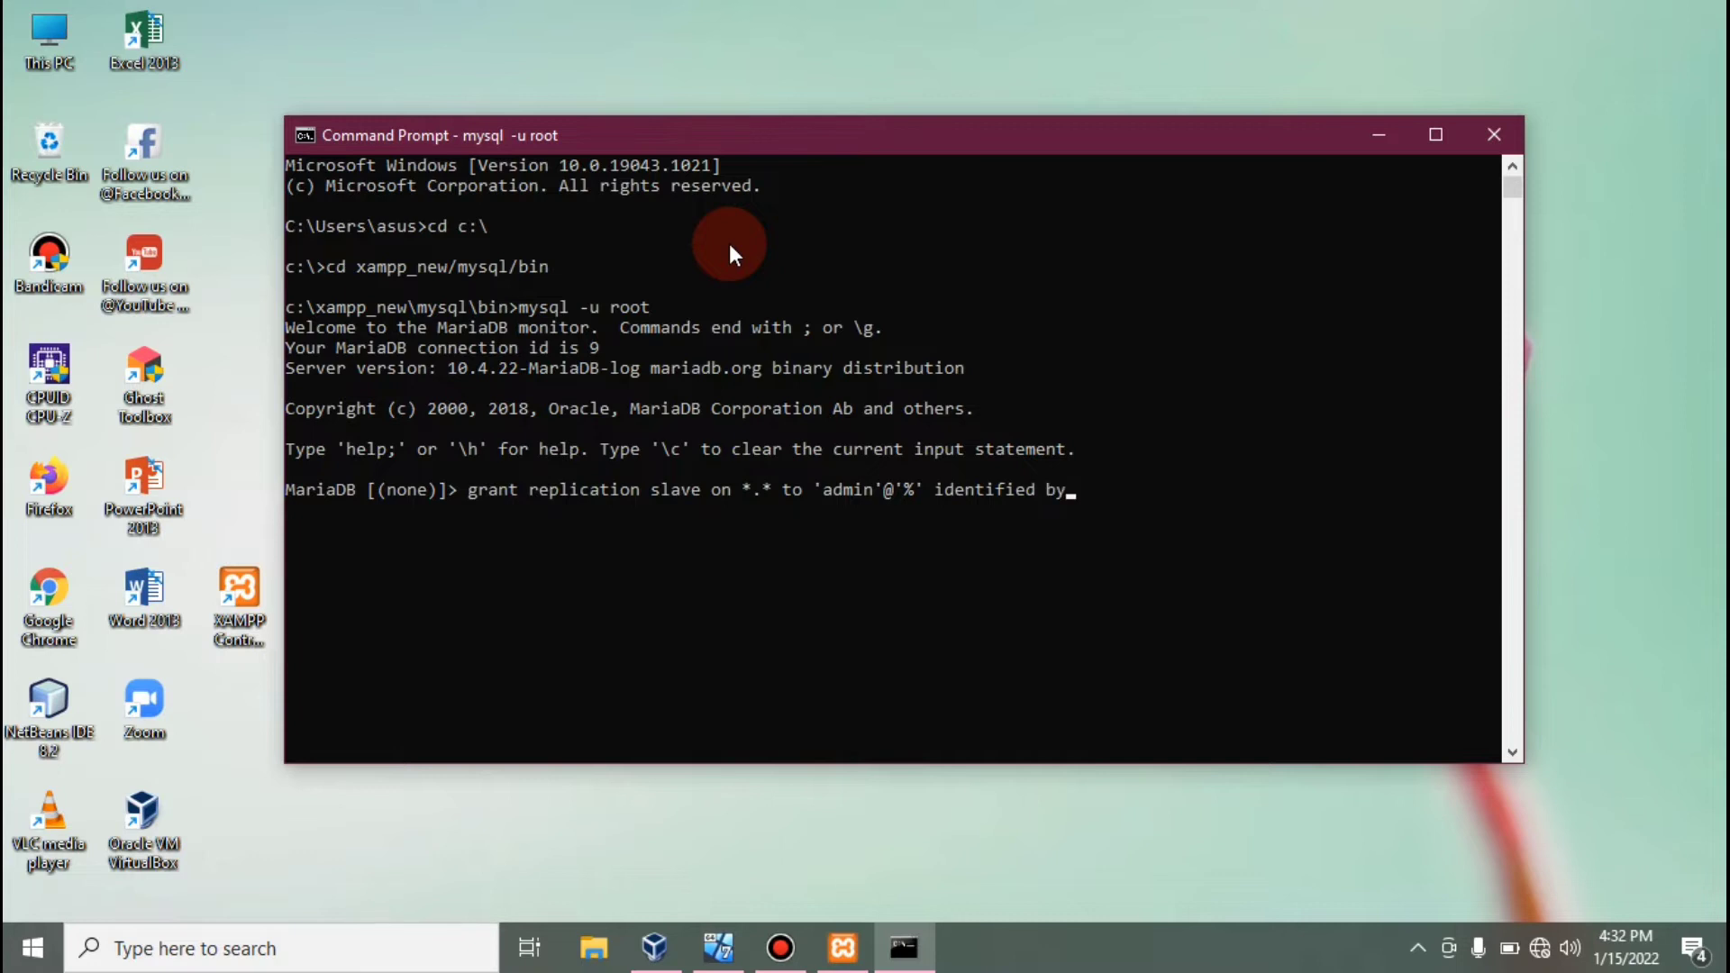
{"action": "type", "text": " 'admin';"}
{"action": "key", "text": "Return"}
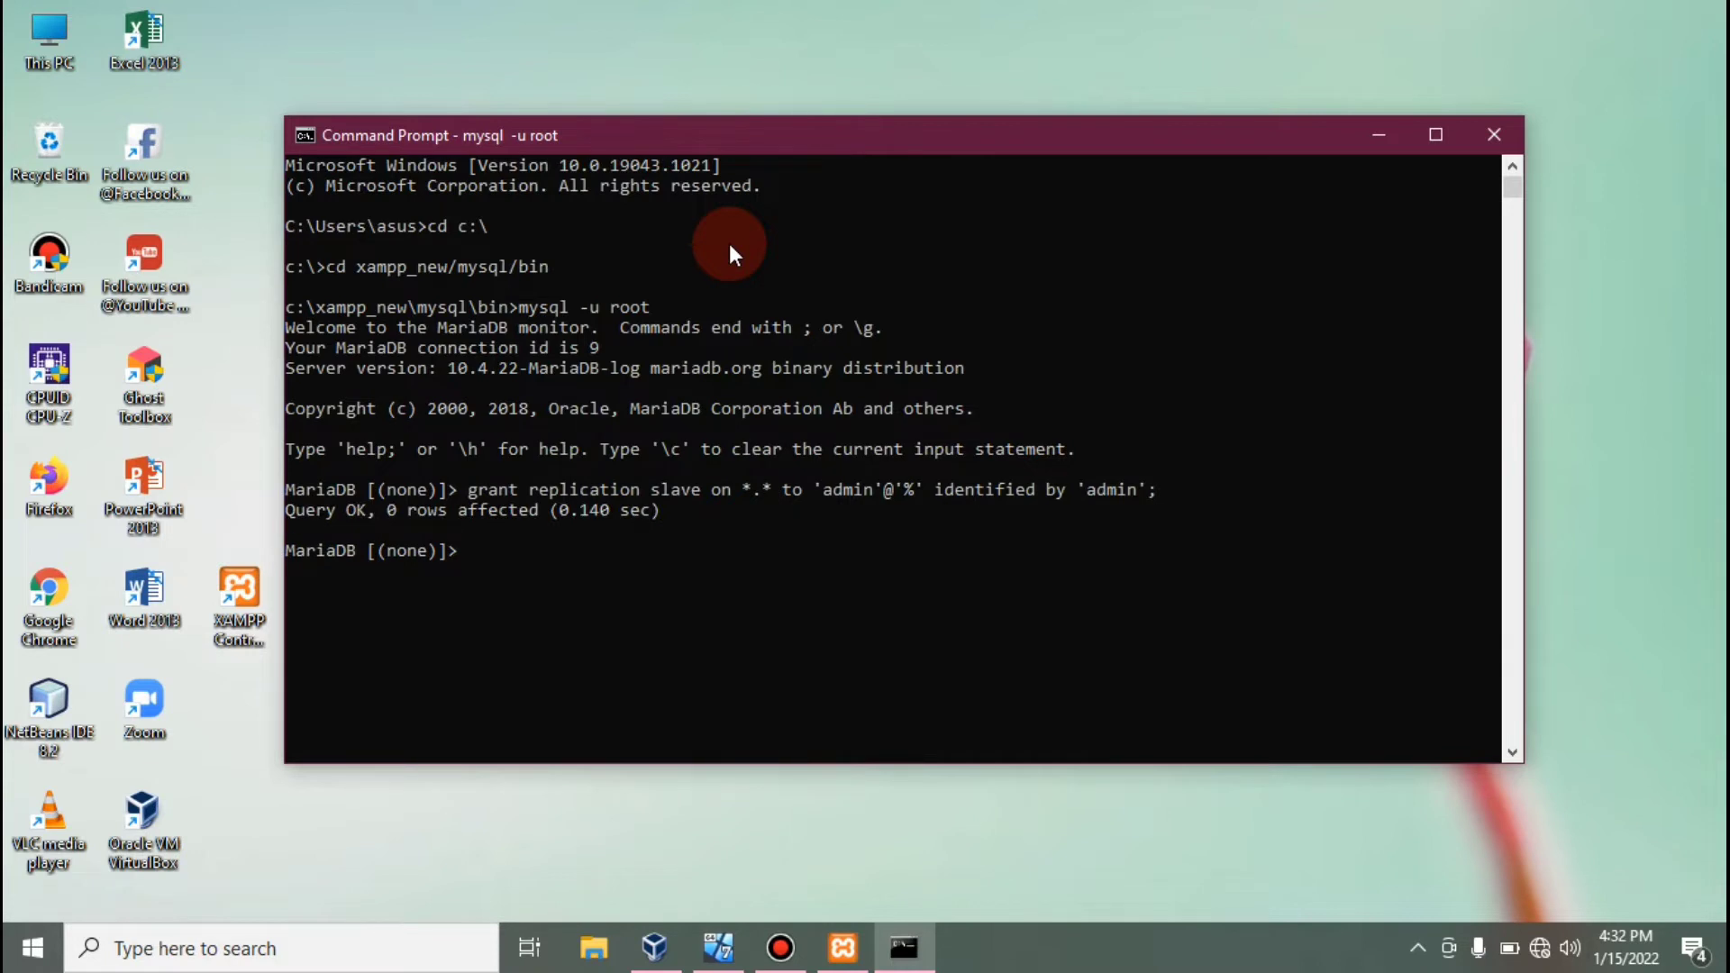
Run FLUSH PRIVILEGES; and type FLUSH TABLES WITH READ LOCK;.
{"action": "type", "text": "flush privileges;"}
{"action": "key", "text": "Return"}
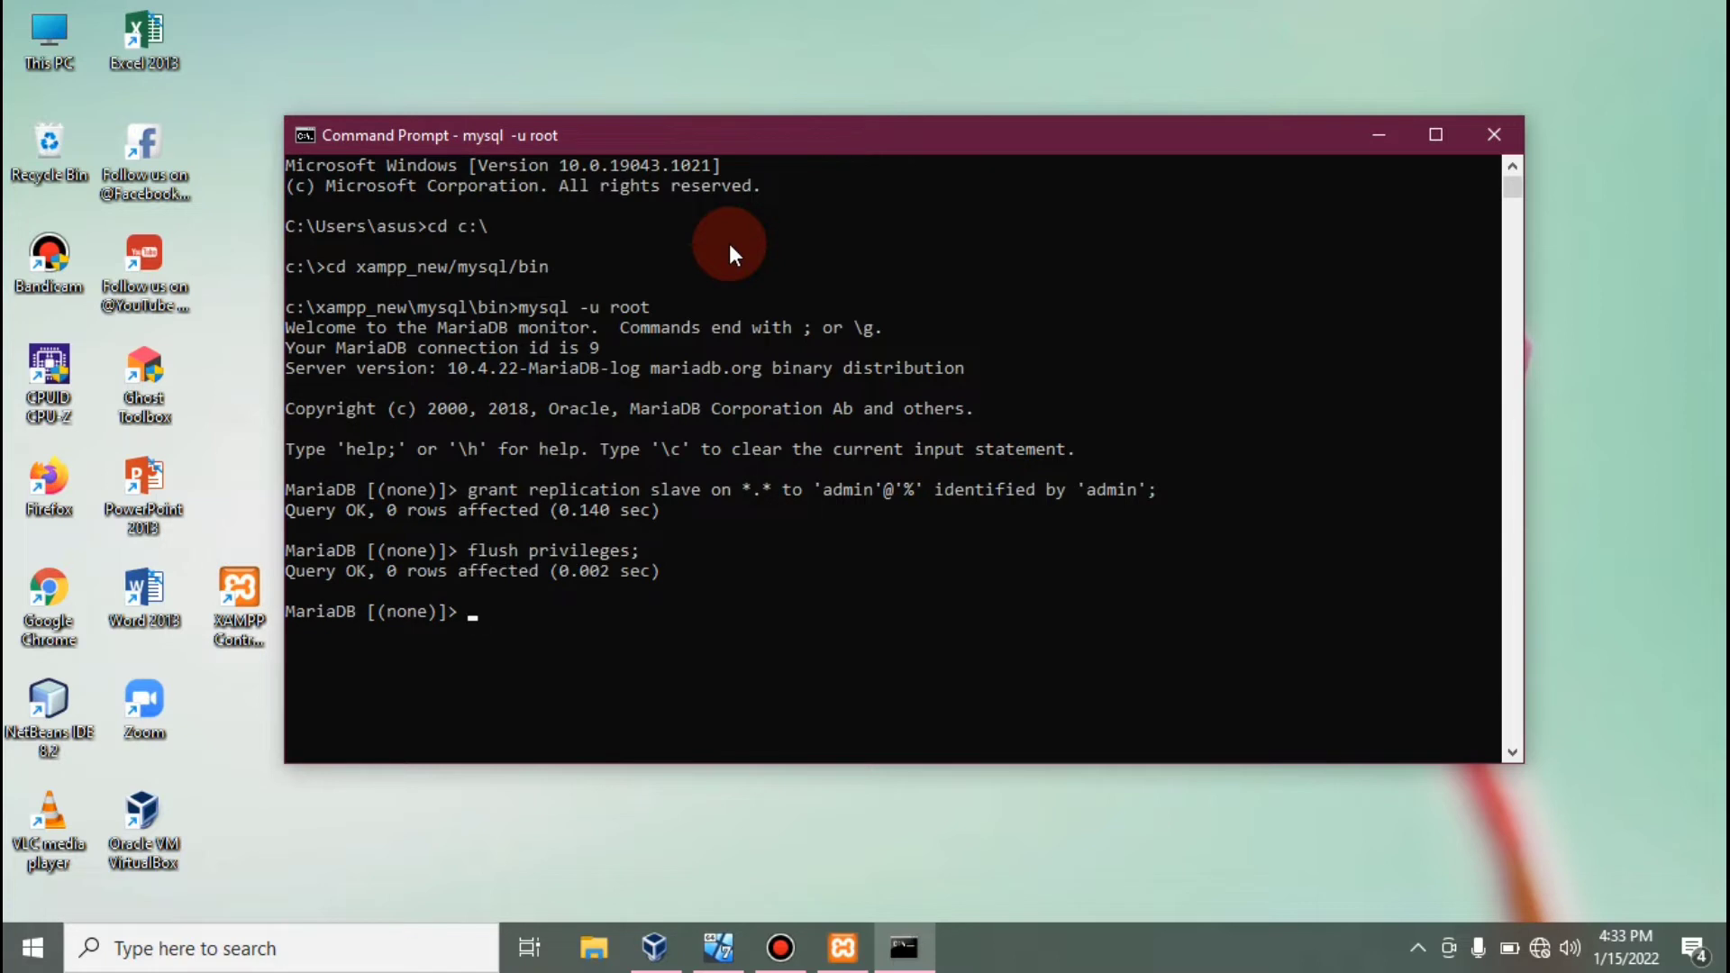
{"action": "type", "text": "flush table with re"}
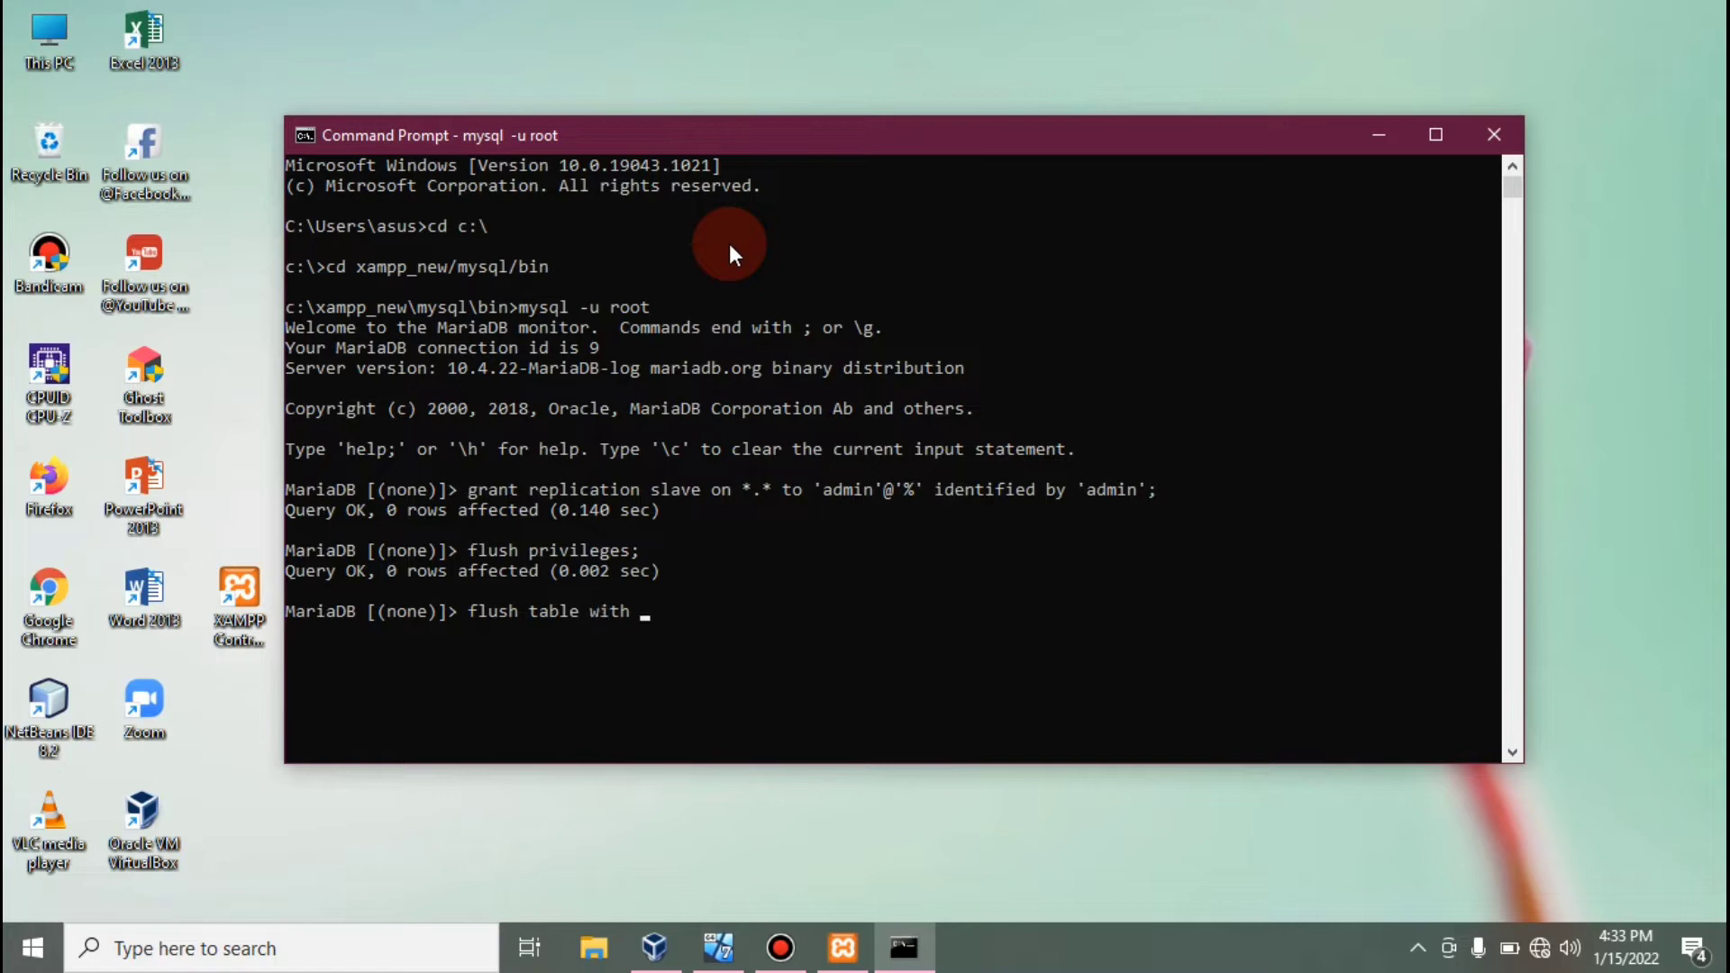
{"action": "type", "text": "ad lock;"}
Read-lock all tables and show master status: mysql-bin.000010 at position 651.
{"action": "key", "text": "Return"}
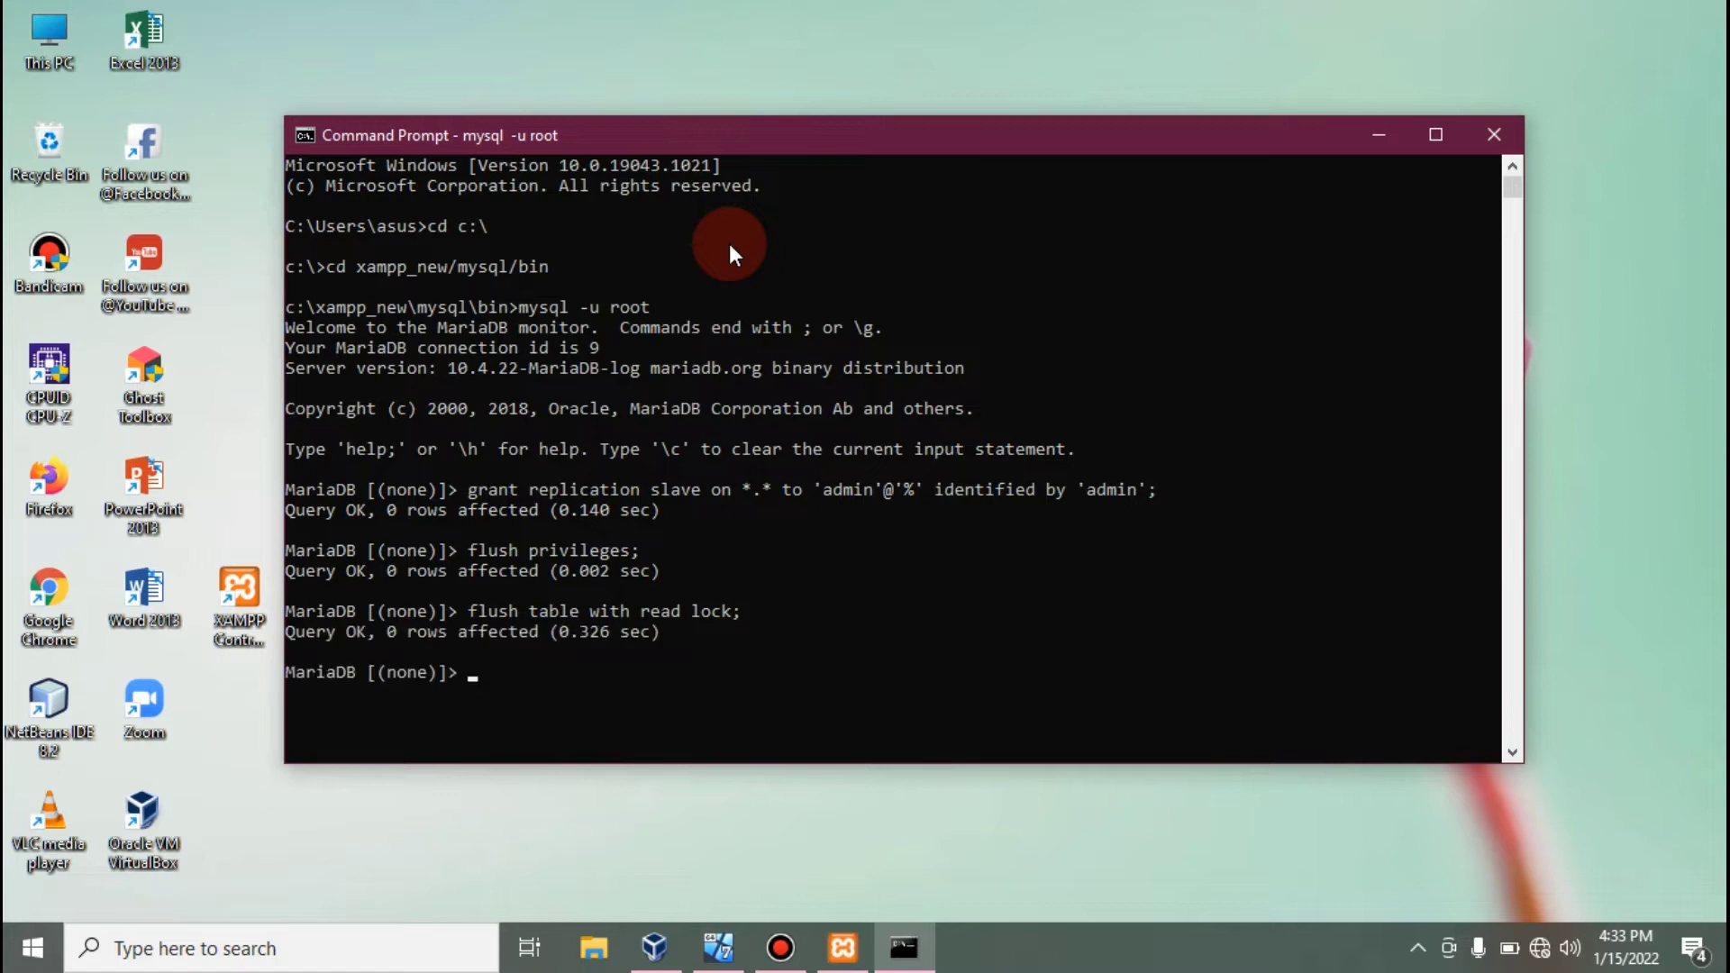
{"action": "type", "text": "show master status"}
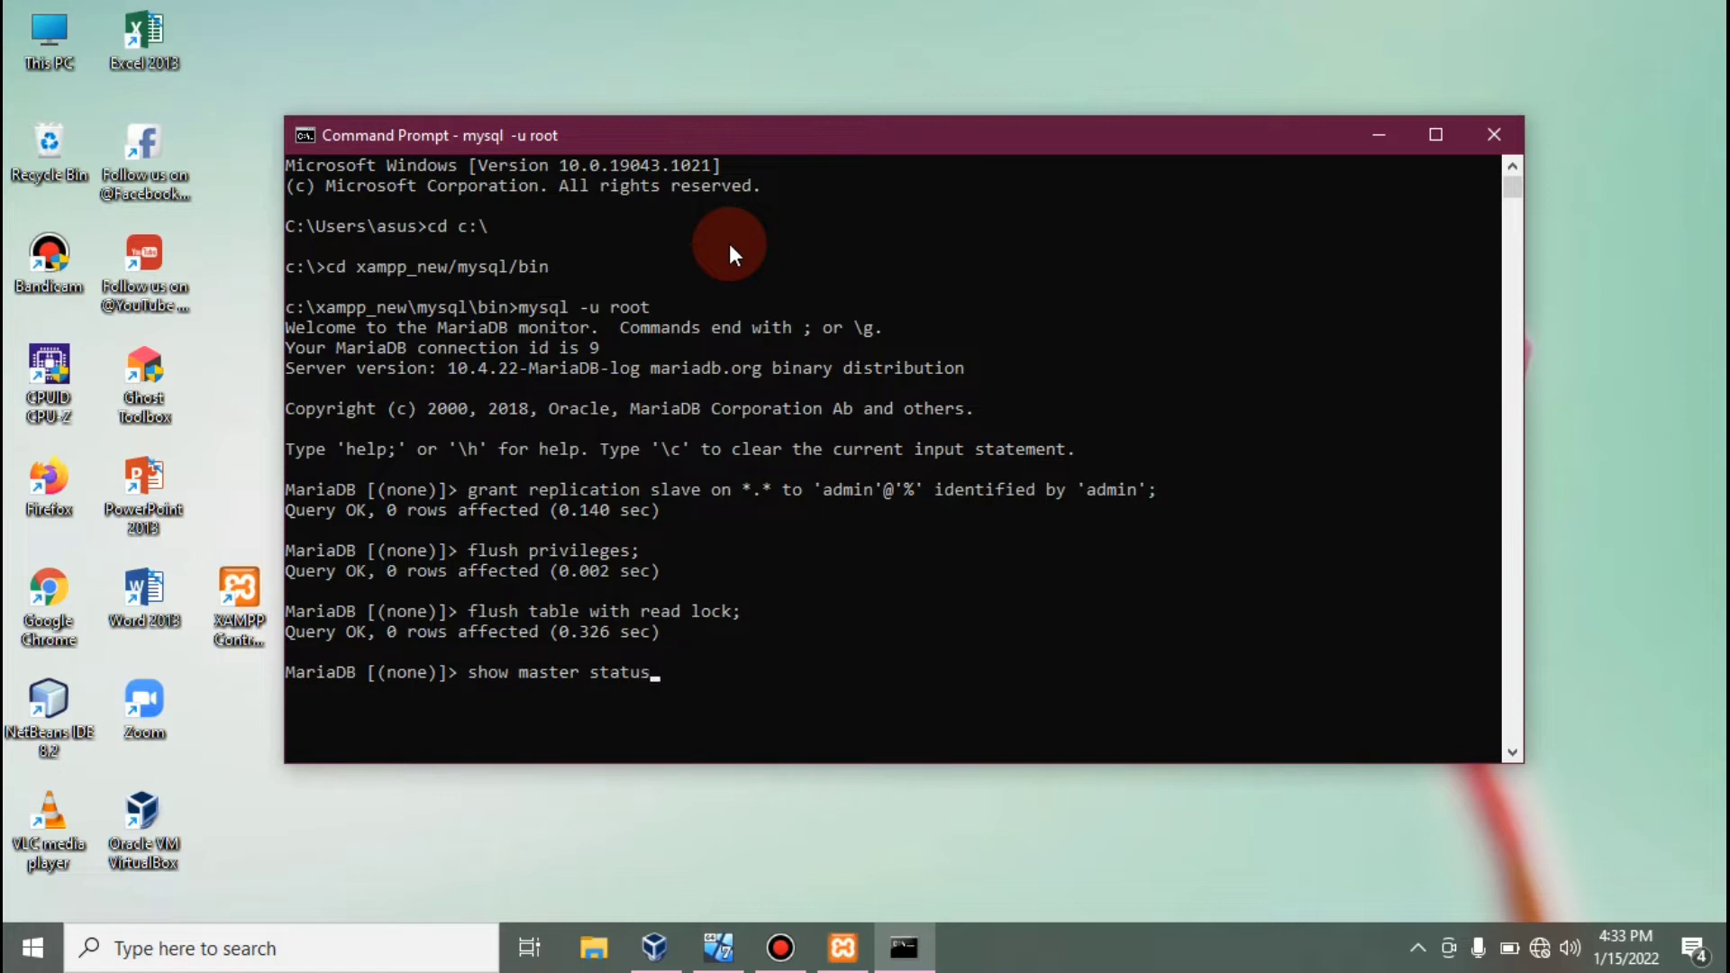
{"action": "type", "text": ";"}
{"action": "key", "text": "Return"}
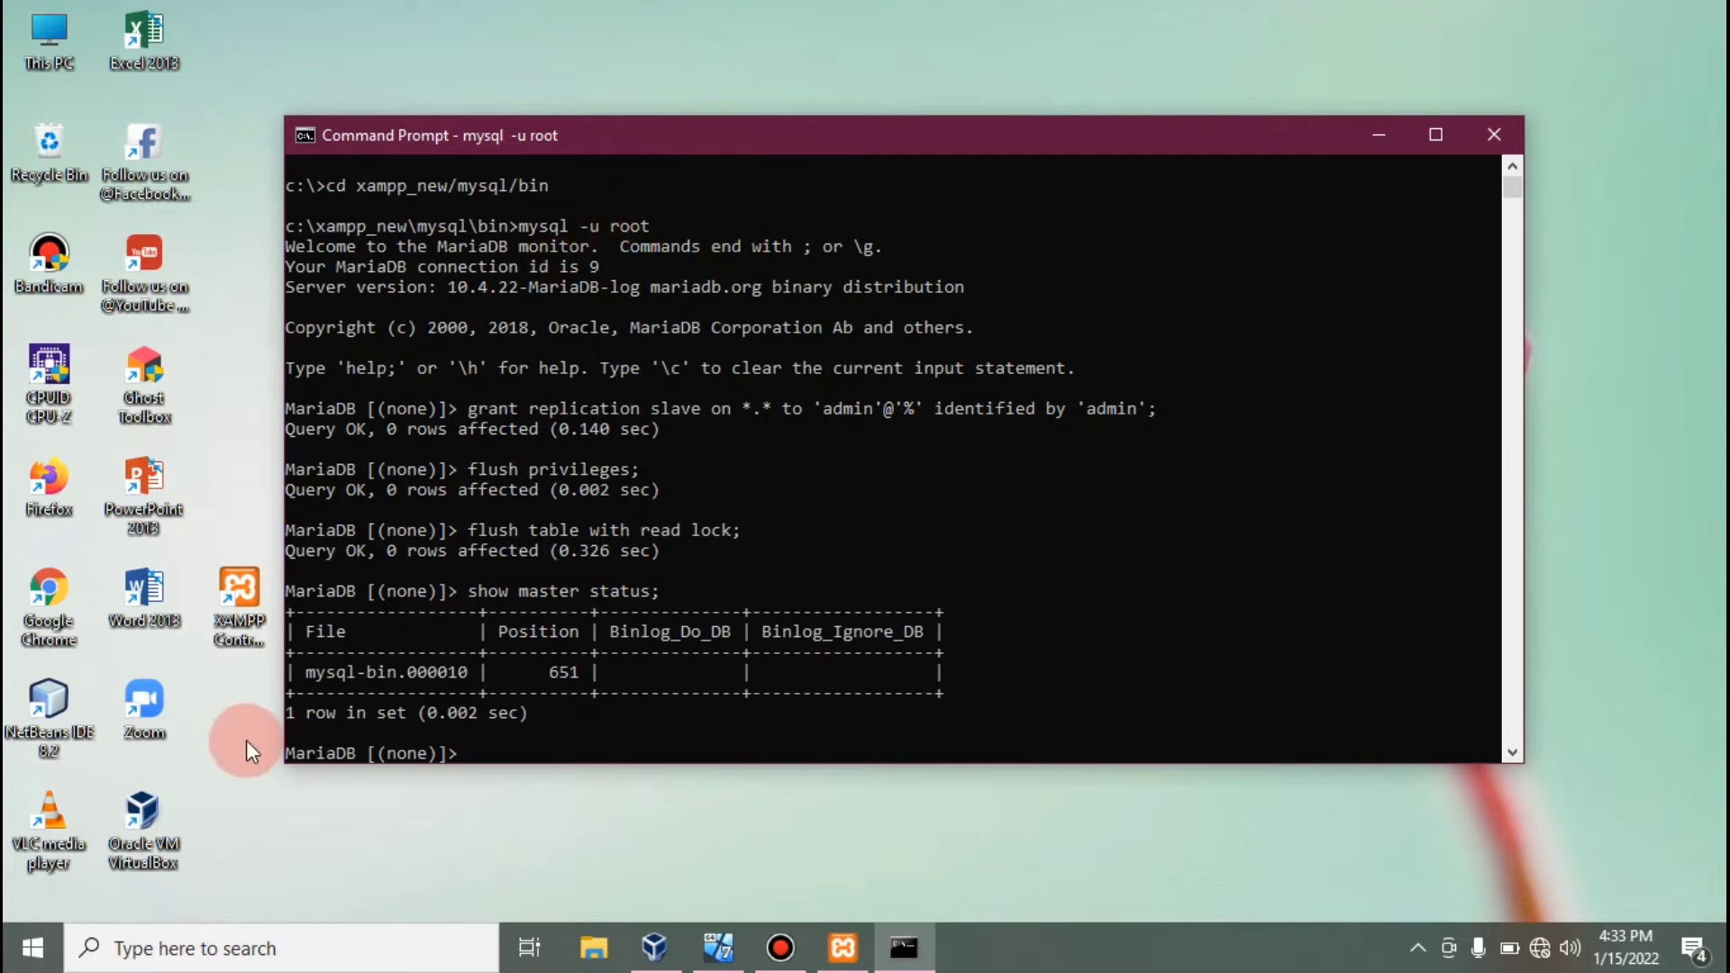
{"action": "left_click_drag", "start_coordinate": [305, 667], "coordinate": [580, 668]}
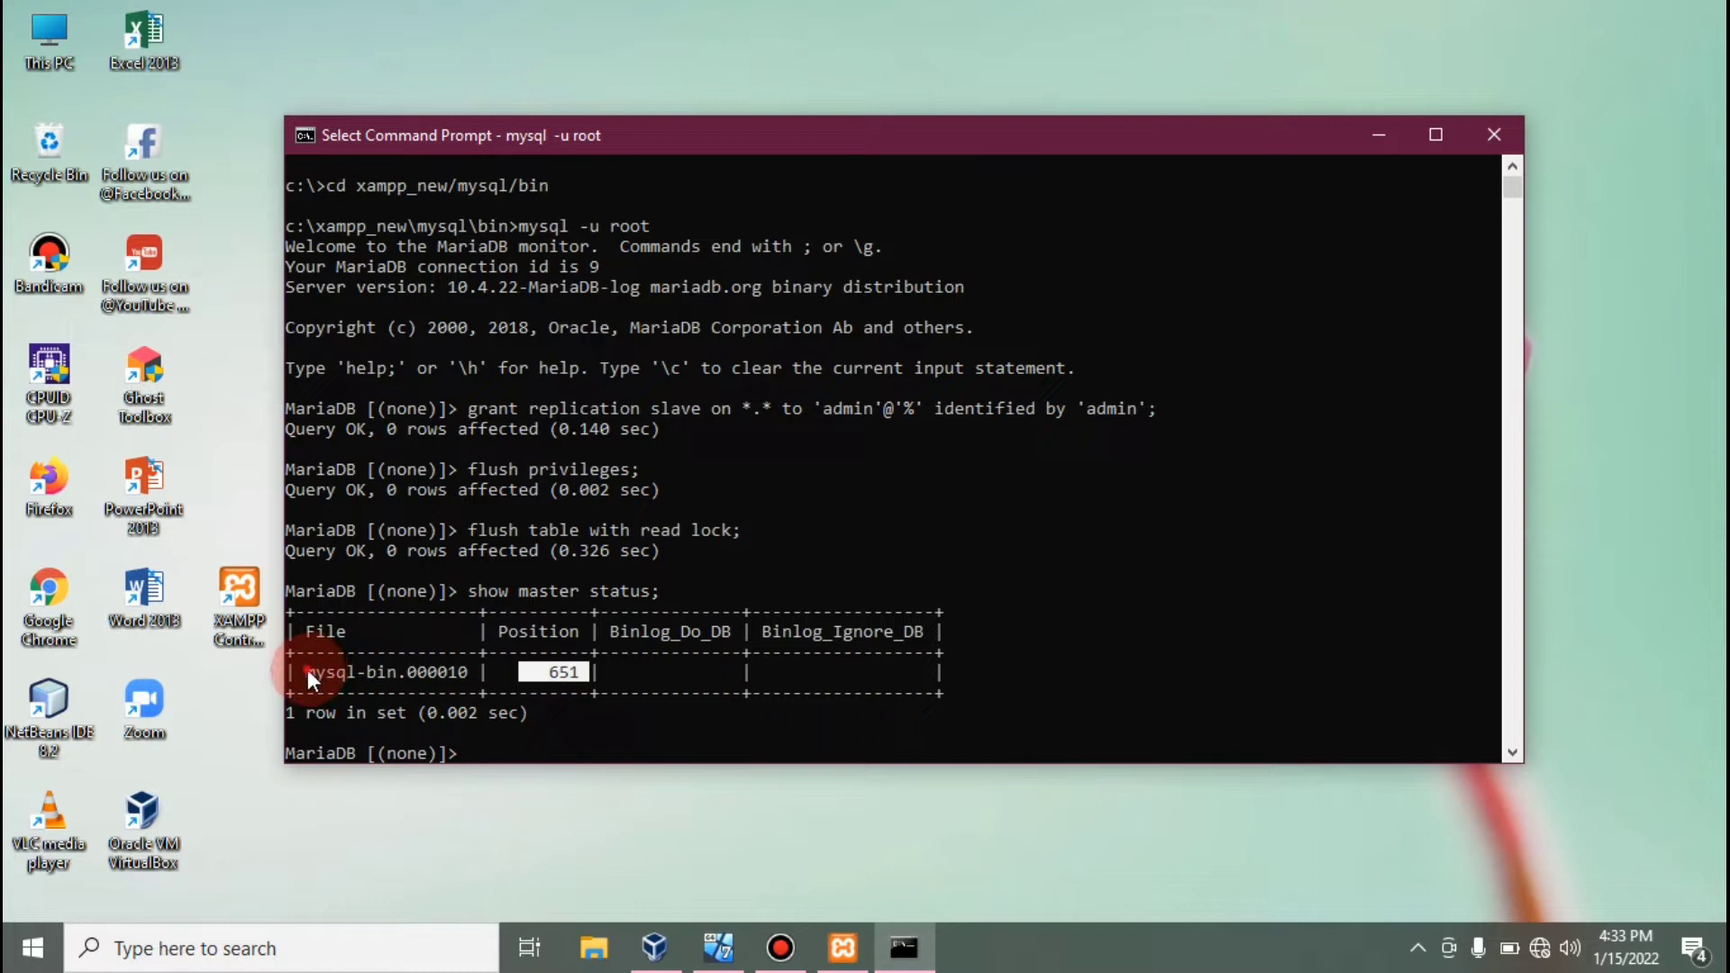
{"action": "left_click_drag", "start_coordinate": [307, 668], "coordinate": [474, 674]}
{"action": "left_click", "coordinate": [616, 694]}
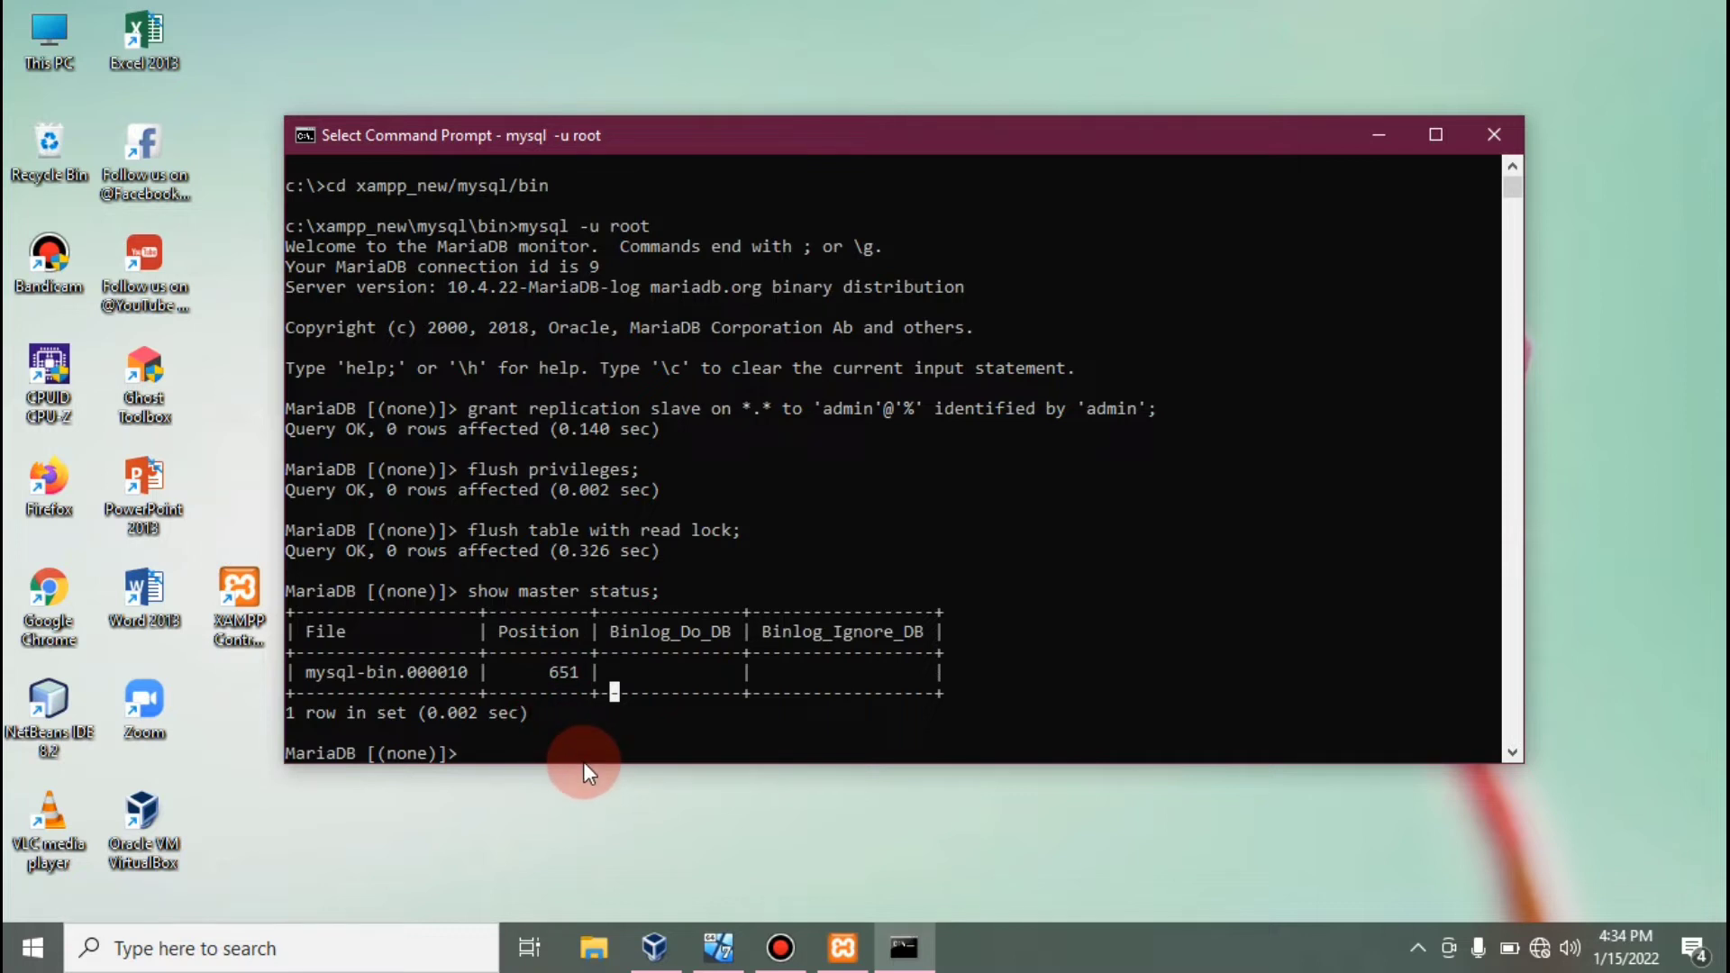
Run UNLOCK TABLES; in MariaDB and minimize the console.
{"action": "type", "text": "un"}
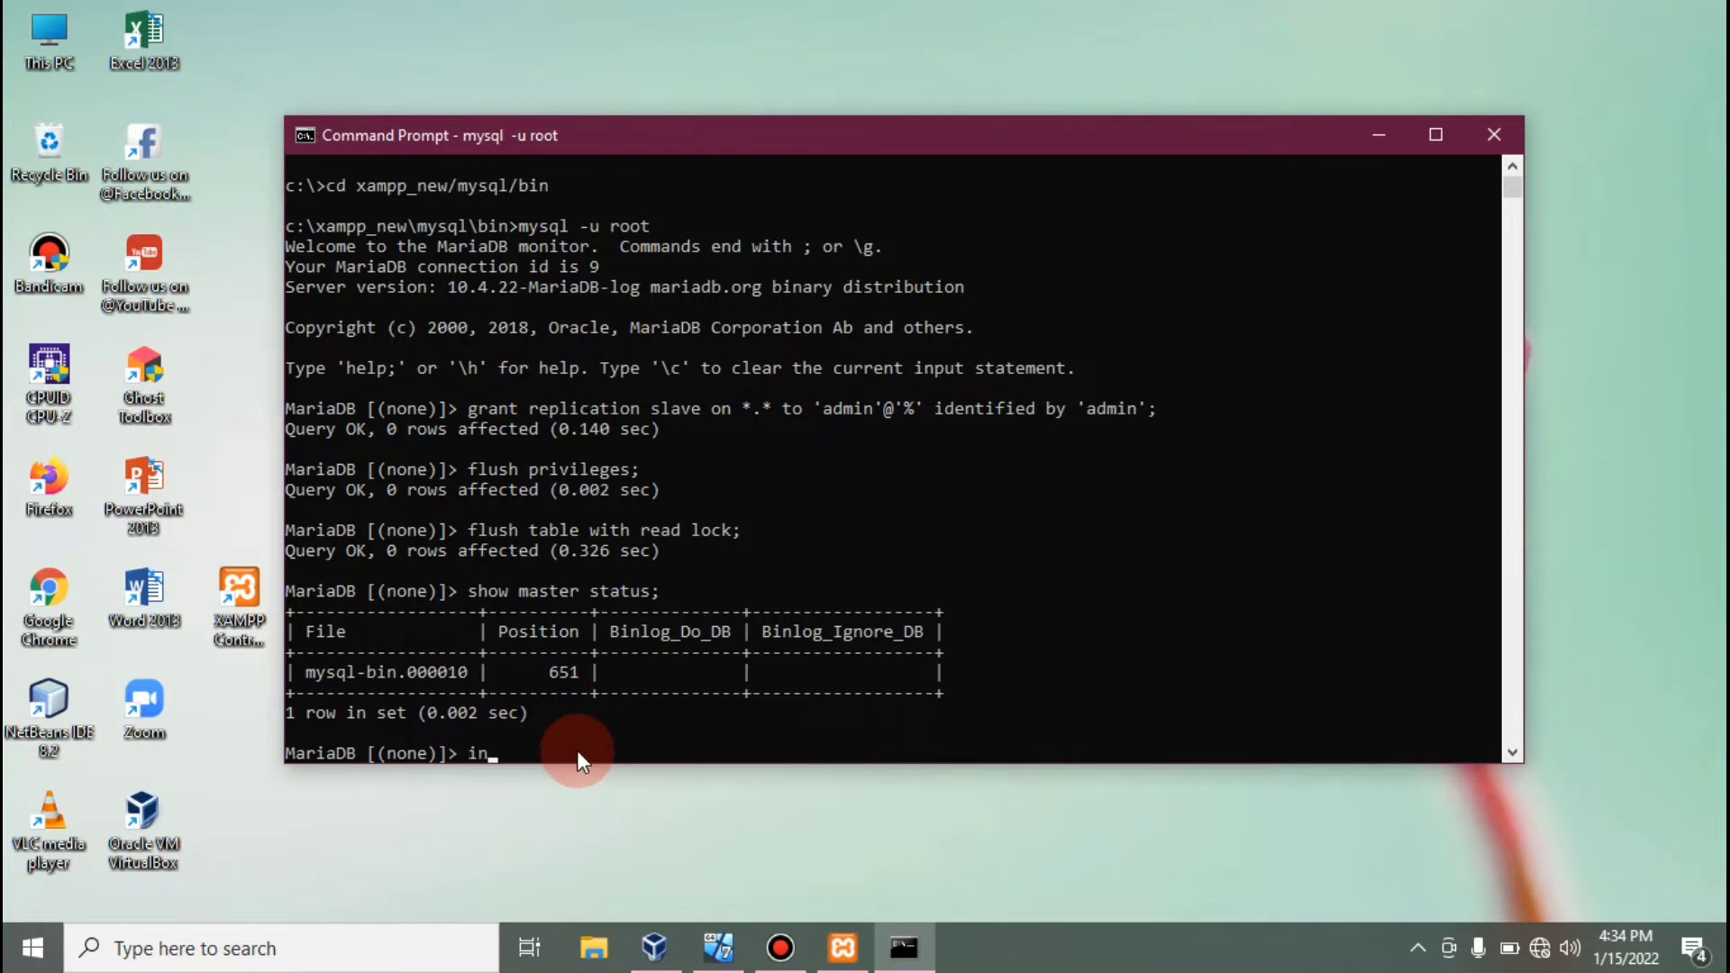
{"action": "type", "text": "lock tables;"}
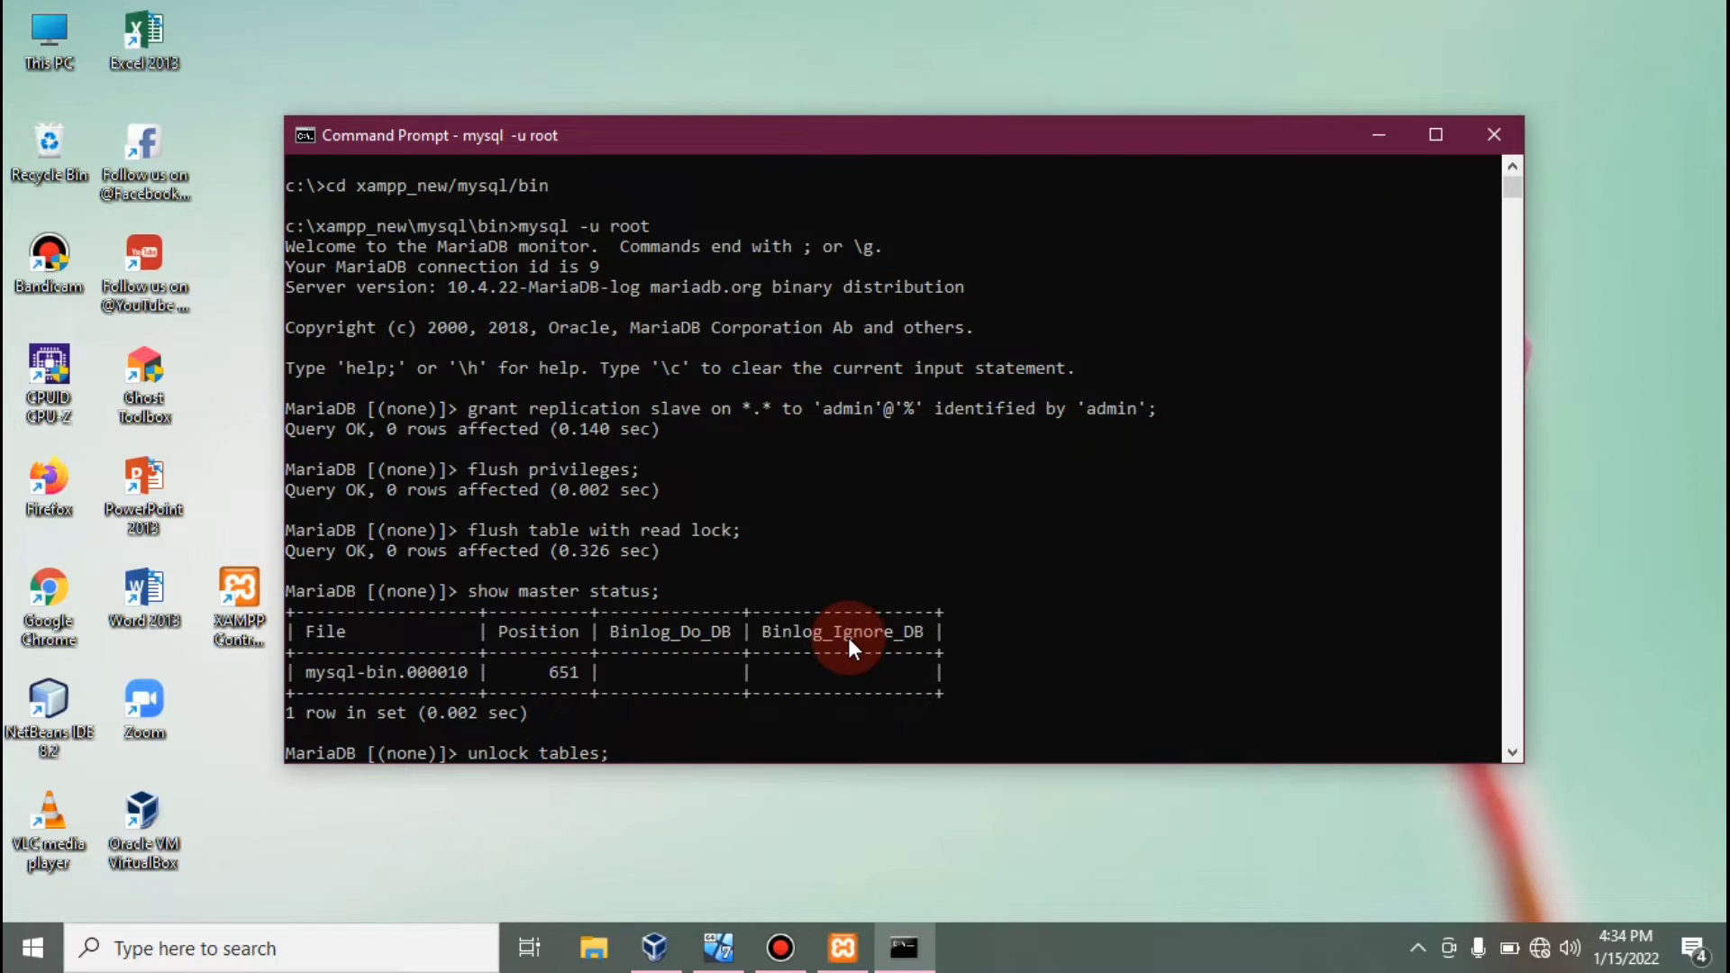
{"action": "key", "text": "Return"}
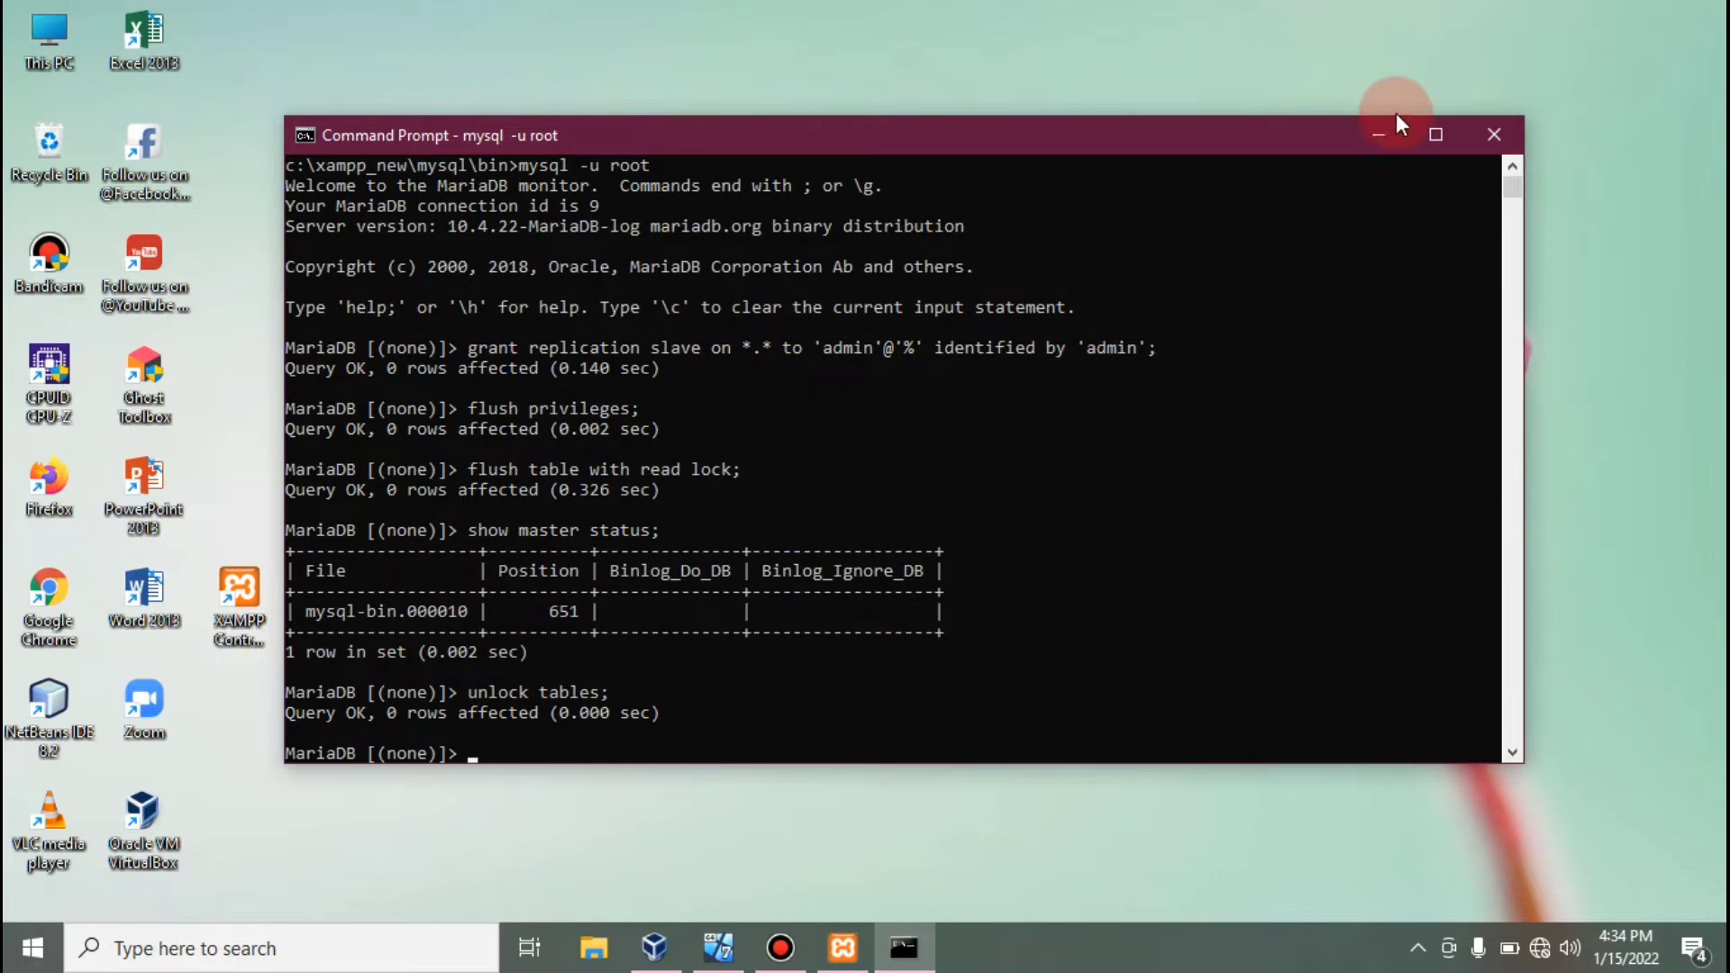
{"action": "left_click", "coordinate": [1383, 133]}
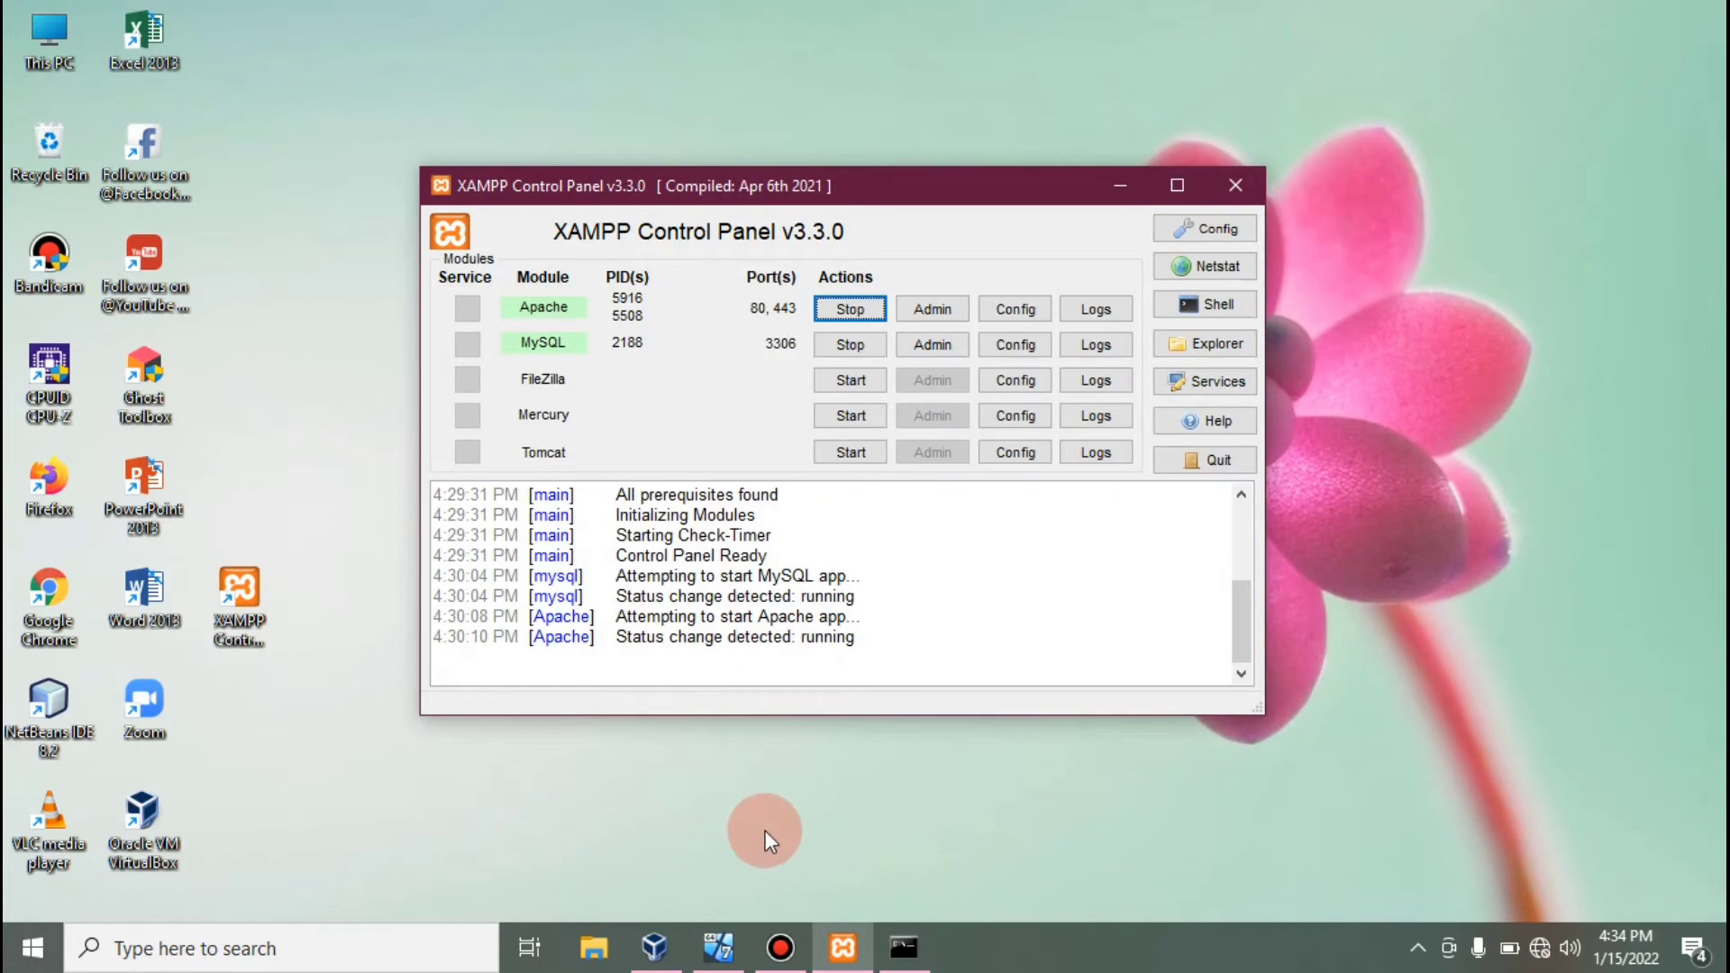
Launch XAMPP Control Panel in the Windows 7 guest and open MySQL's my.ini in Notepad.
{"action": "left_click", "coordinate": [651, 946]}
{"action": "left_click", "coordinate": [718, 946]}
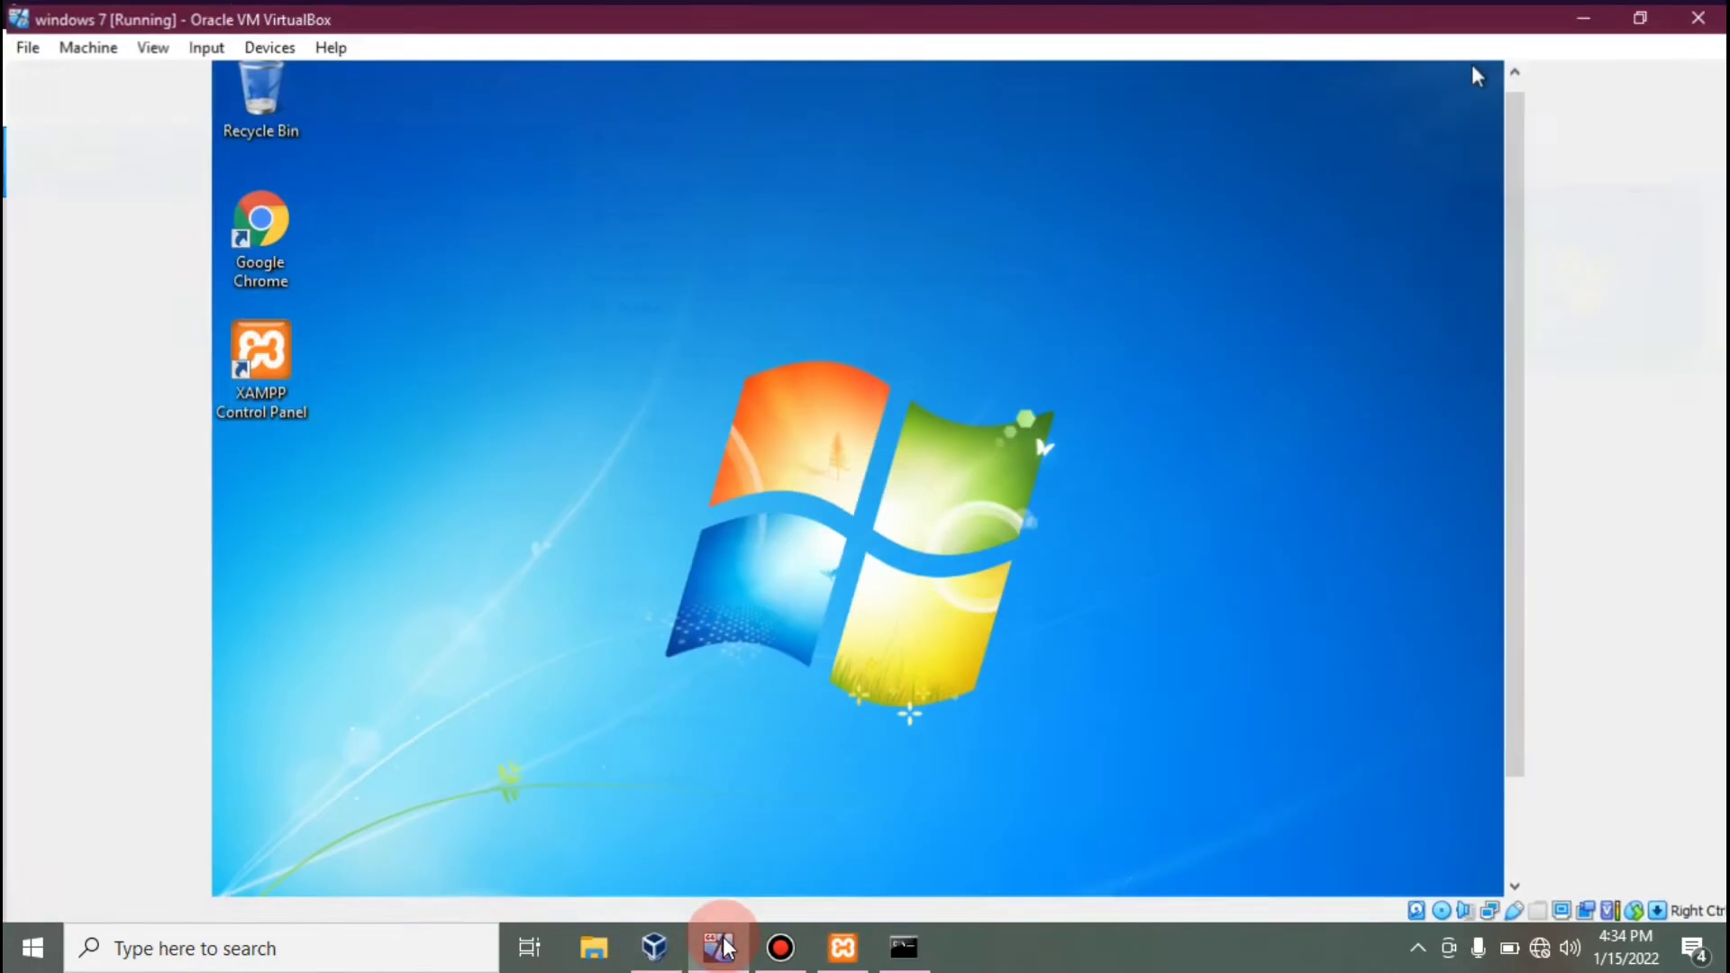
{"action": "left_click_drag", "start_coordinate": [1517, 294], "coordinate": [1425, 220]}
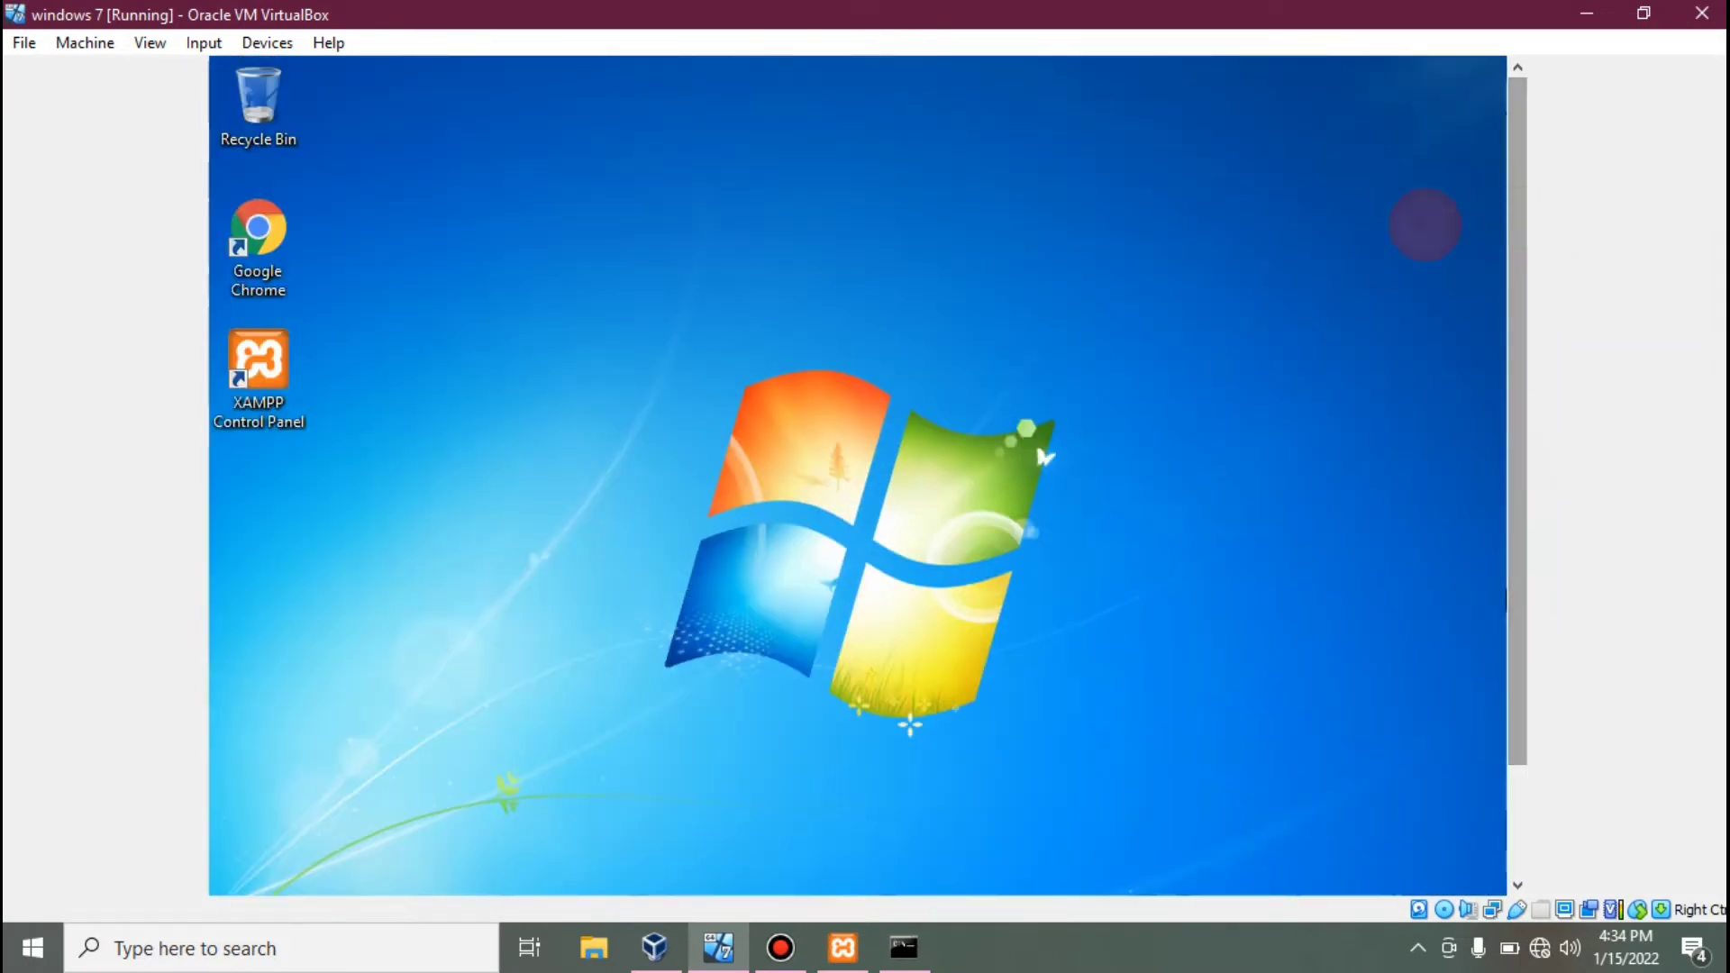
{"action": "double_click", "coordinate": [267, 356]}
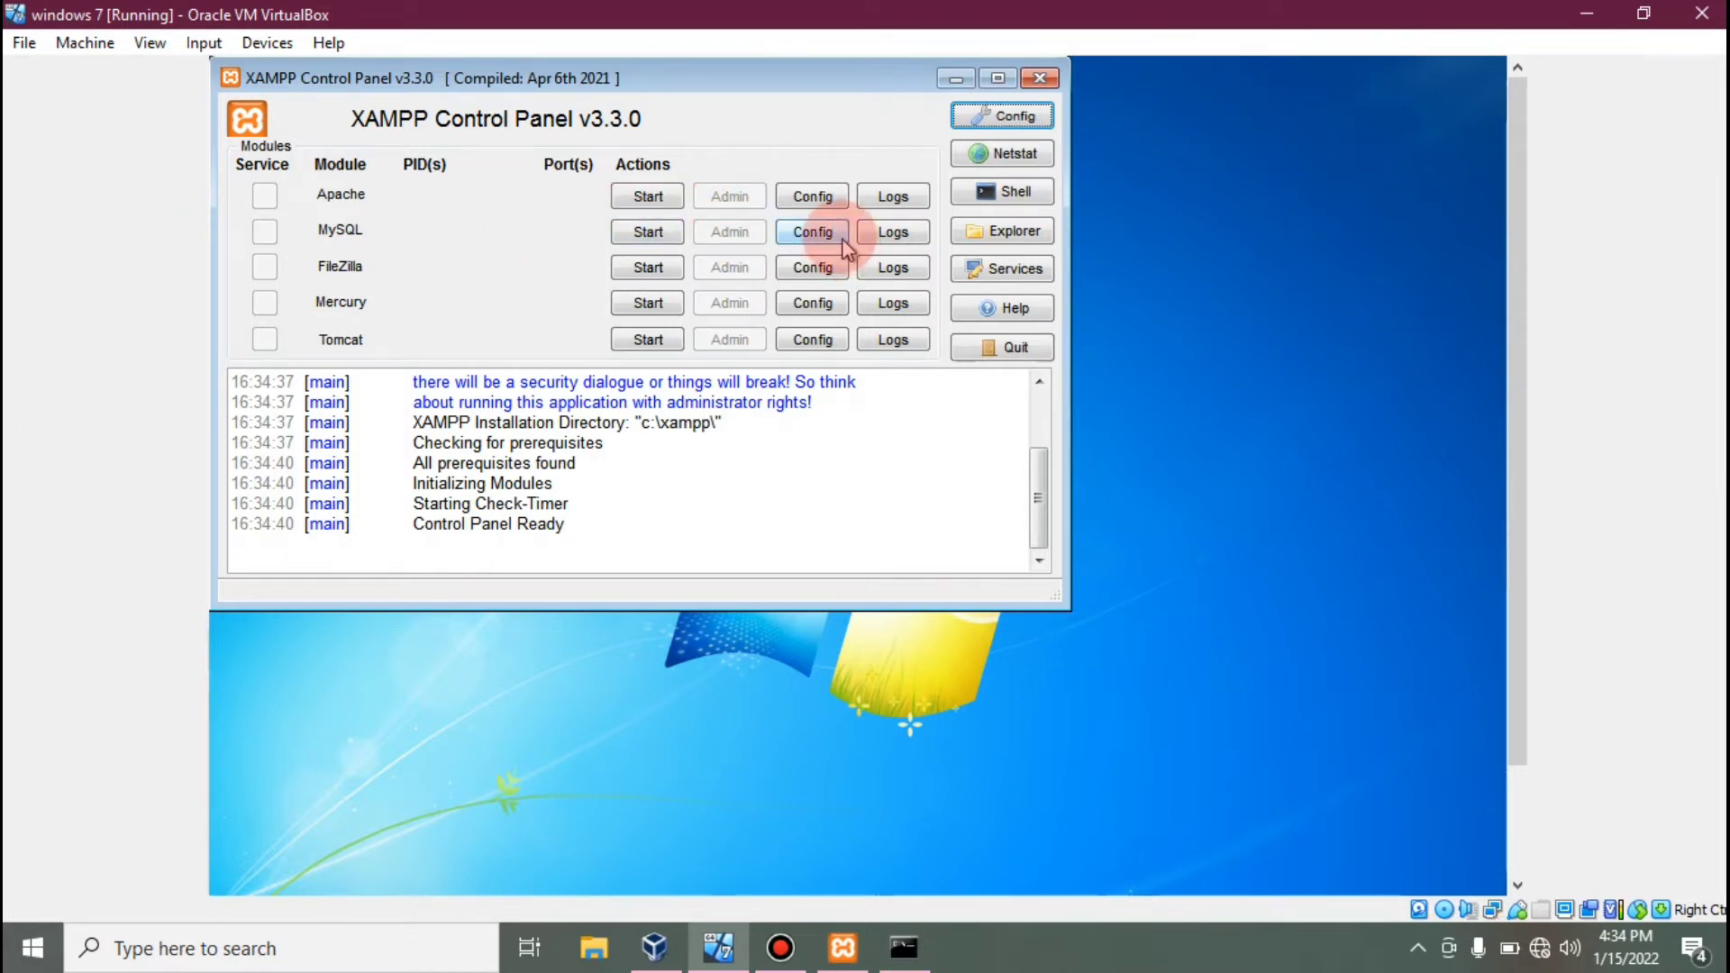
{"action": "left_click", "coordinate": [814, 233]}
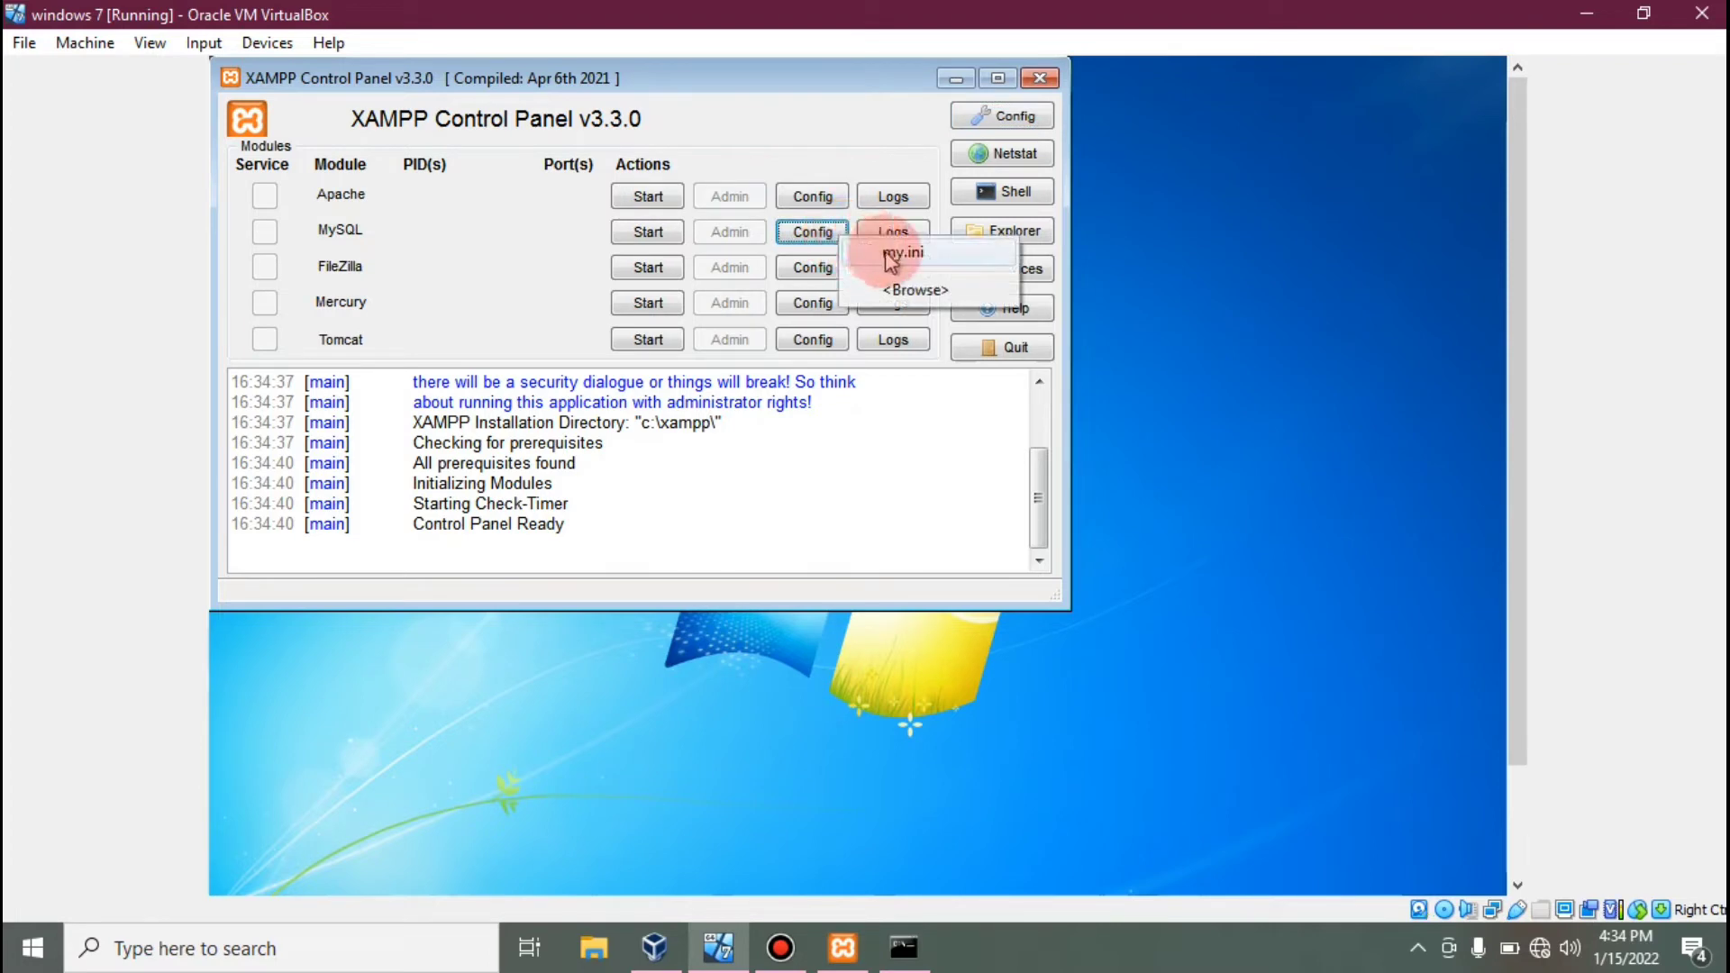
{"action": "left_click", "coordinate": [886, 253]}
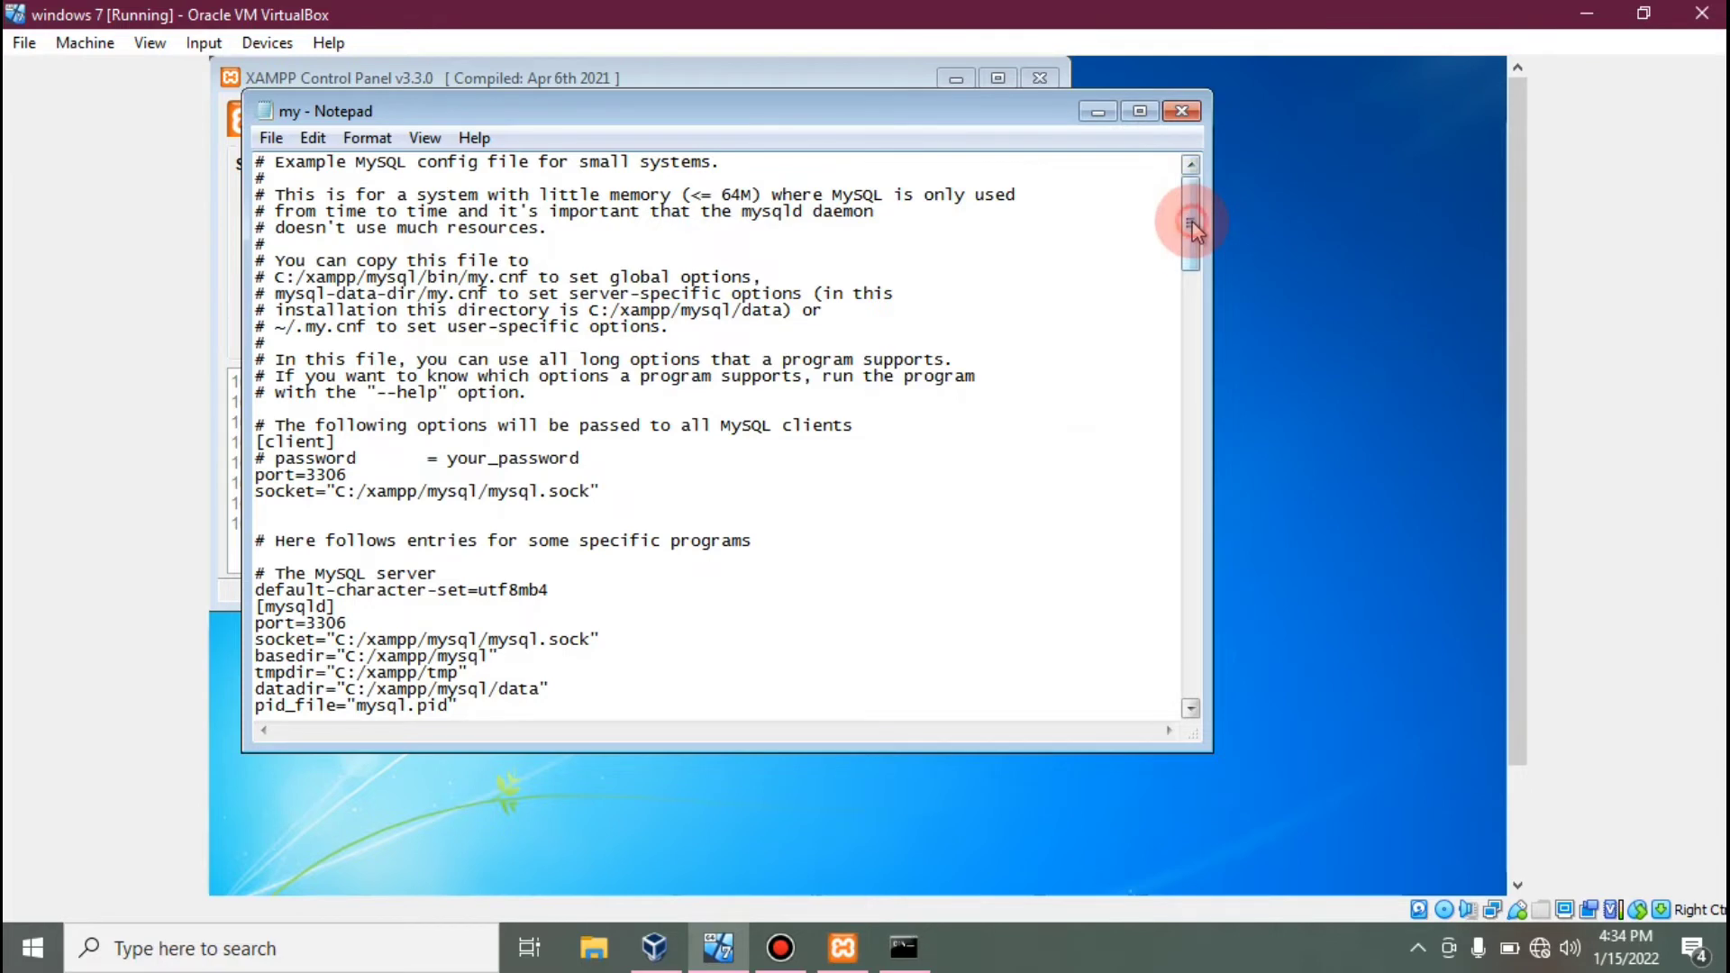
Remove the leading # from the log-bin=mysql-bin line in my.ini.
{"action": "left_click_drag", "start_coordinate": [1192, 221], "coordinate": [1191, 352]}
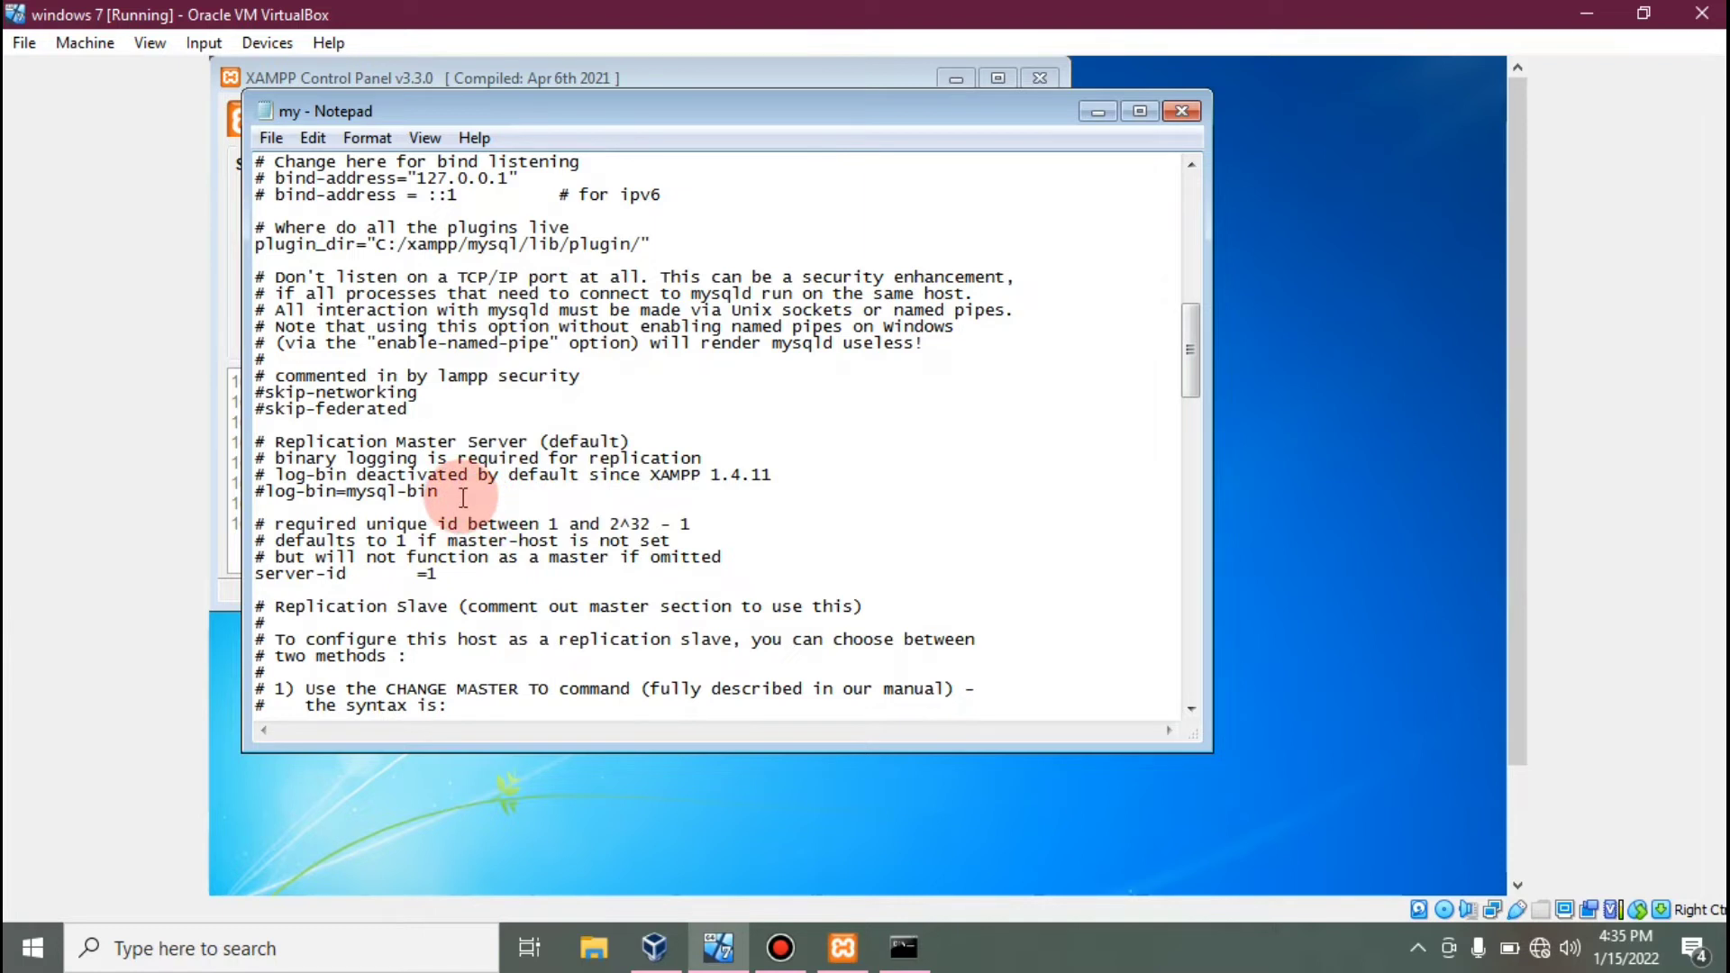
{"action": "left_click_drag", "start_coordinate": [444, 498], "coordinate": [255, 500]}
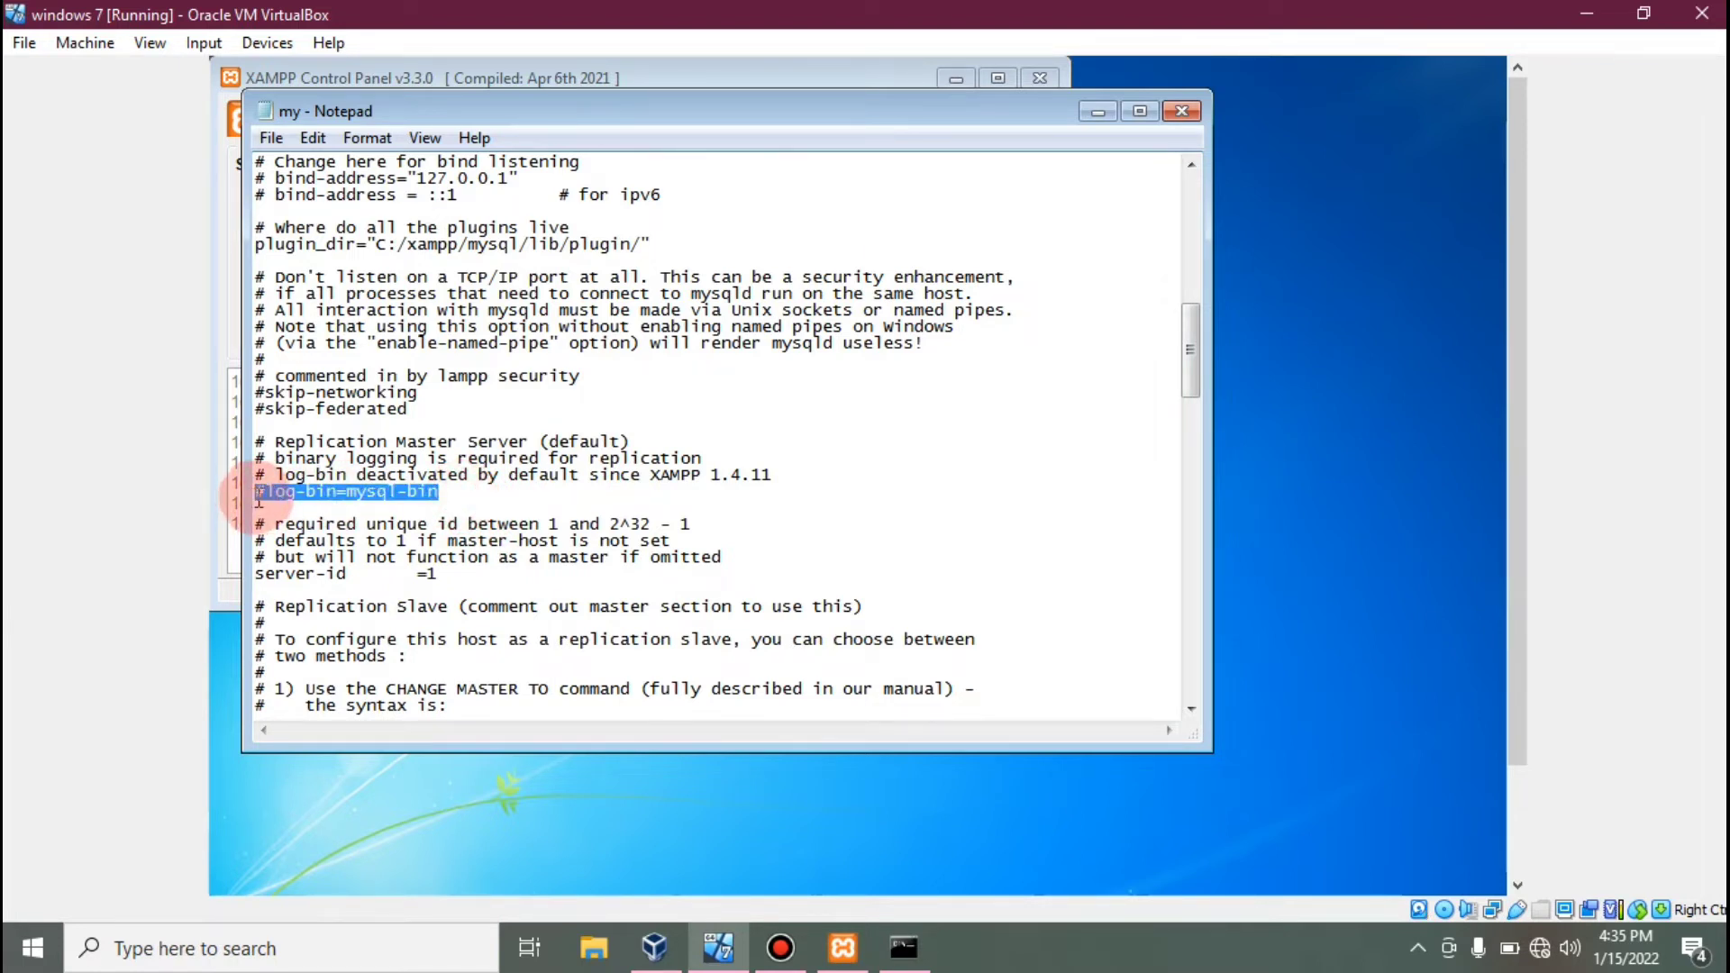
{"action": "left_click", "coordinate": [258, 495]}
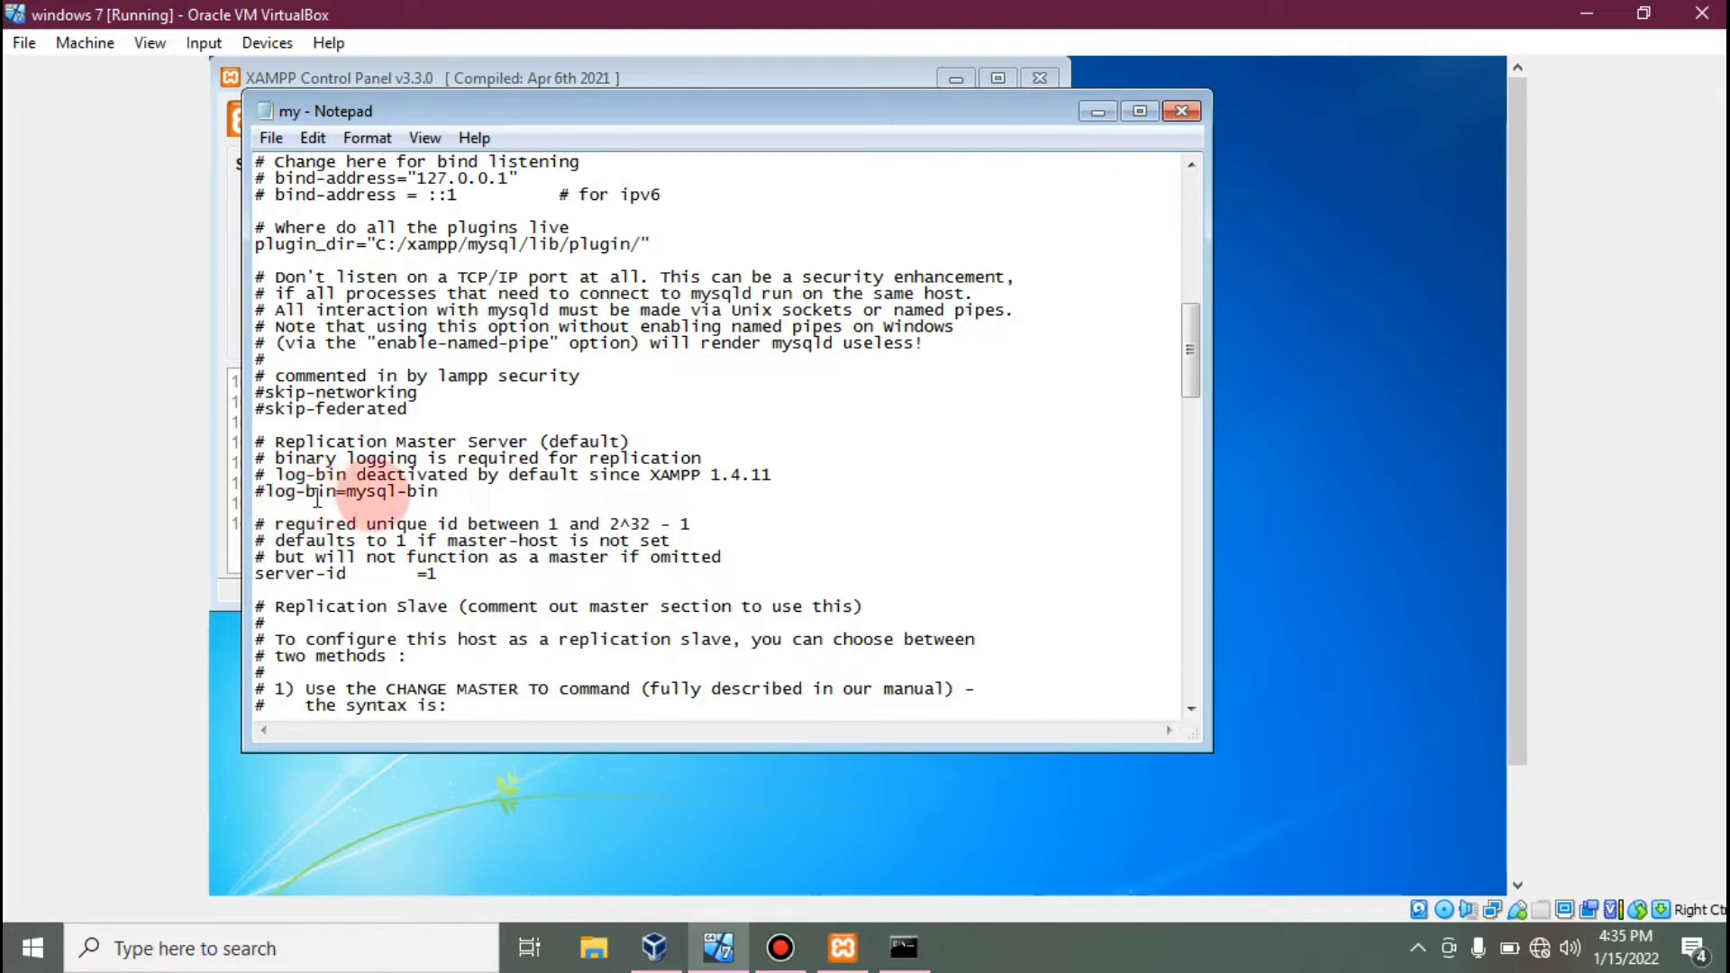
{"action": "left_click", "coordinate": [270, 493]}
{"action": "key", "text": "BackSpace"}
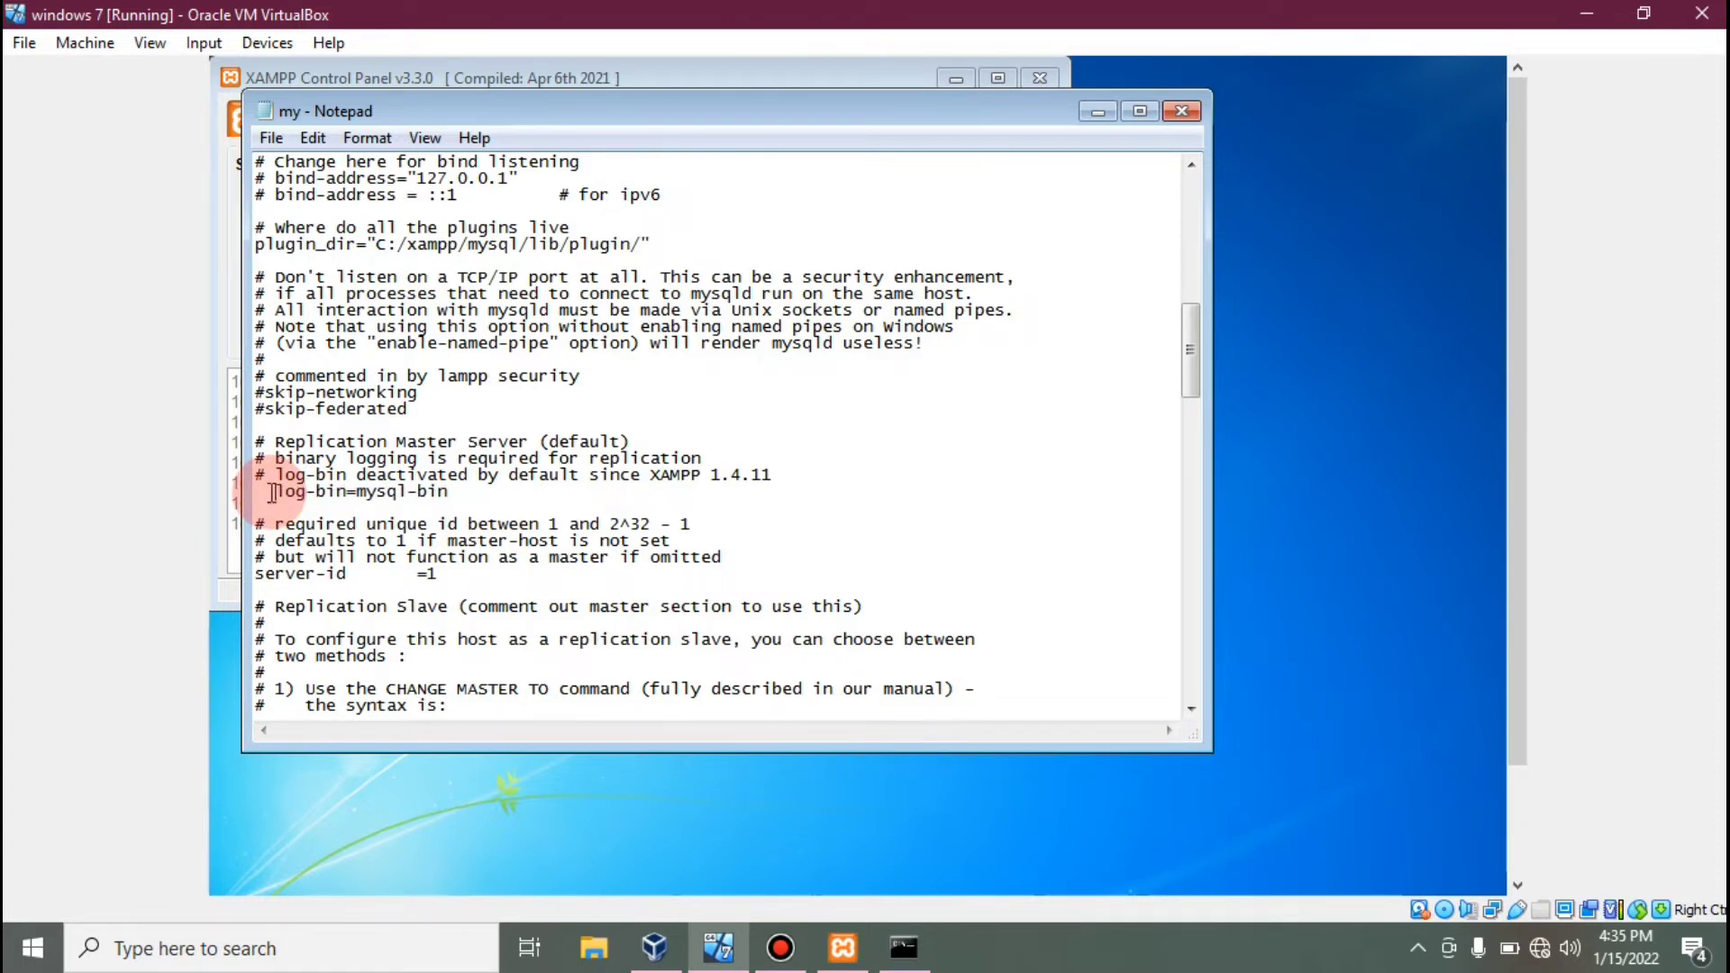
{"action": "left_click", "coordinate": [944, 340]}
{"action": "left_click", "coordinate": [1191, 344]}
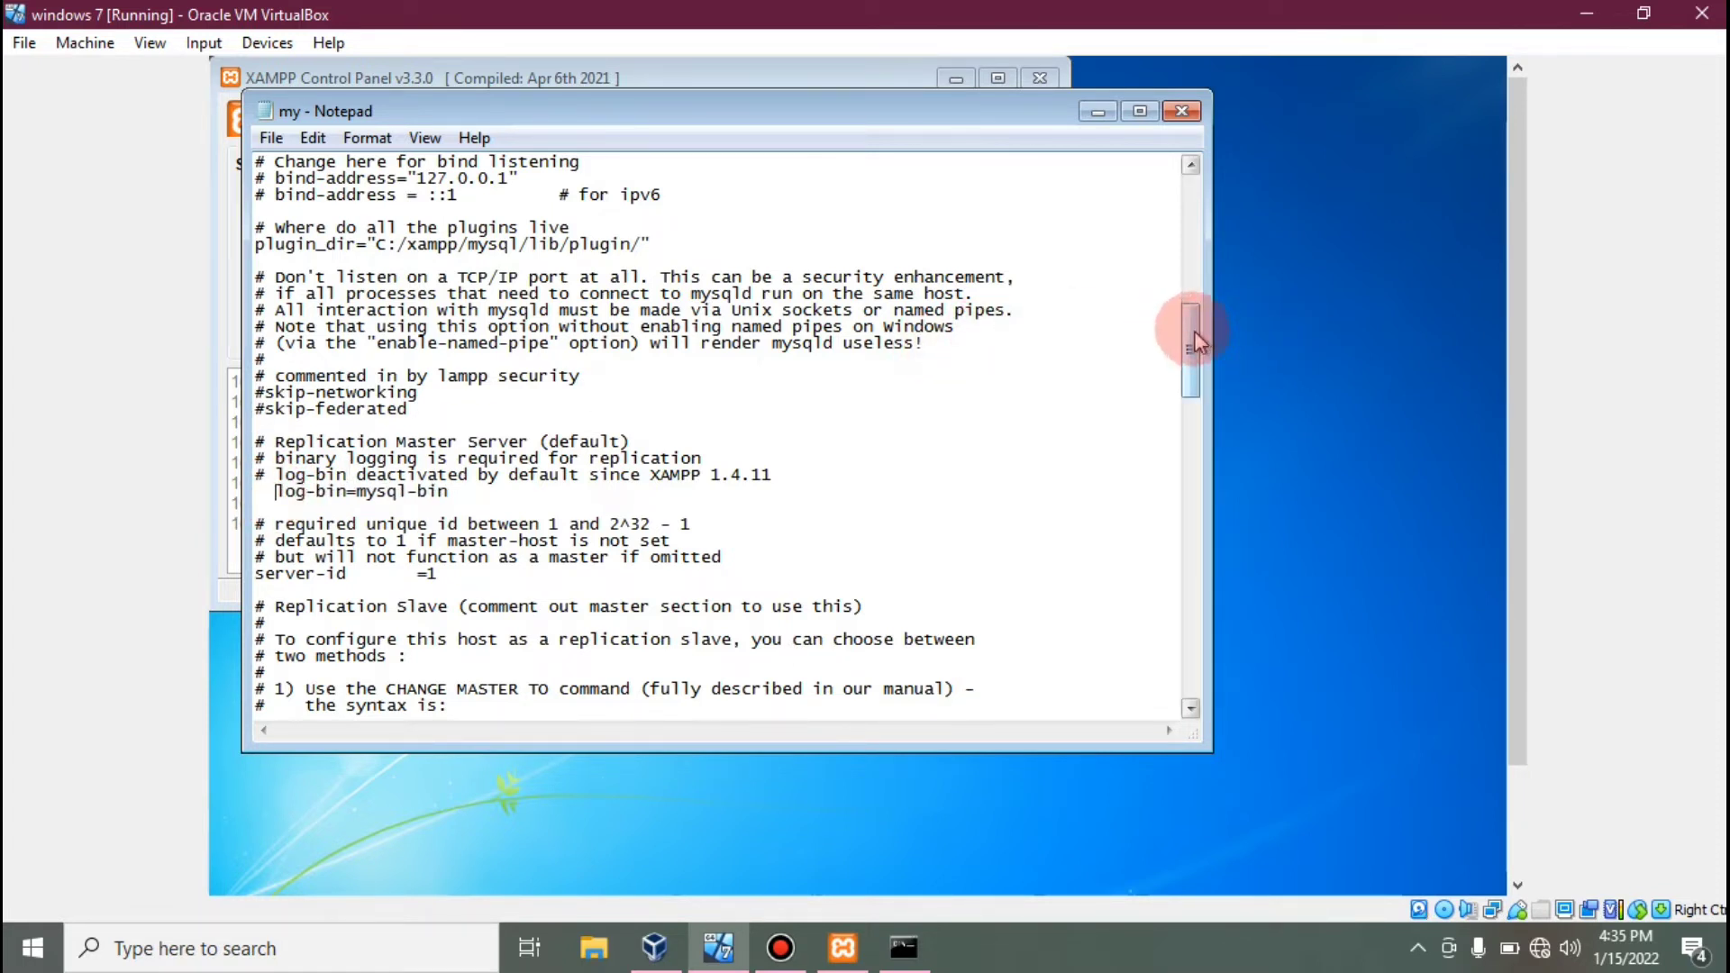
{"action": "left_click_drag", "start_coordinate": [1190, 329], "coordinate": [1197, 461]}
{"action": "left_click", "coordinate": [438, 431]}
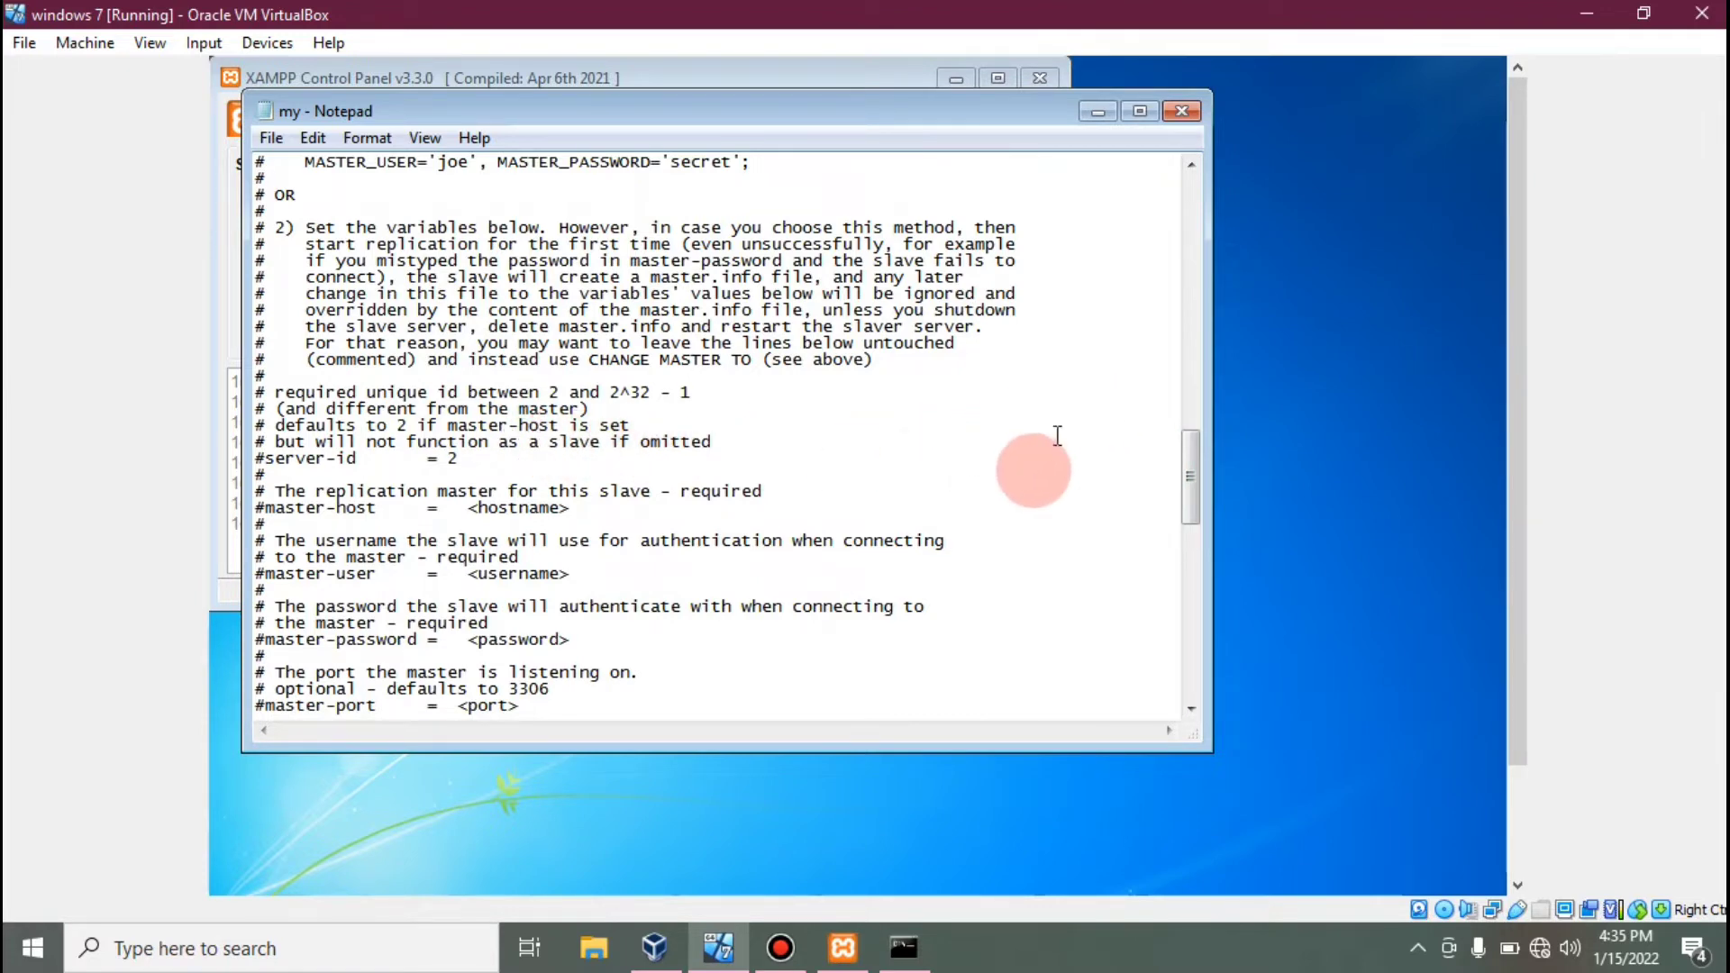
Comment out the server-id =1 line with a leading #.
{"action": "left_click_drag", "start_coordinate": [1205, 480], "coordinate": [1196, 406]}
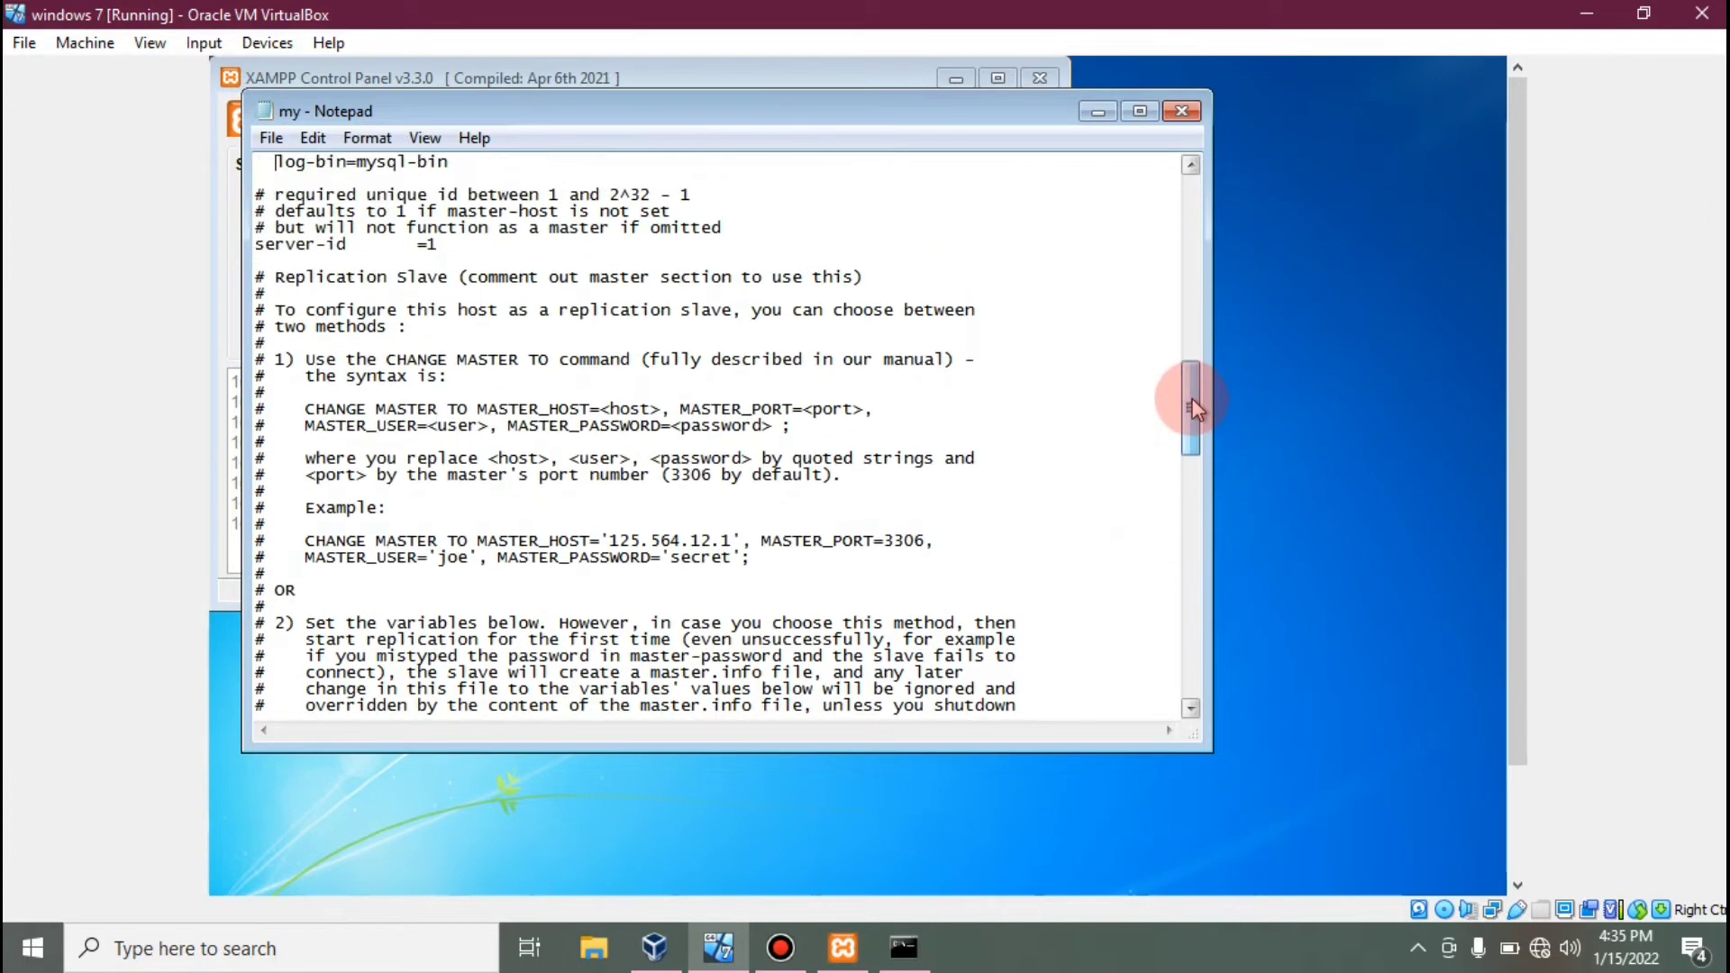
{"action": "left_click", "coordinate": [297, 242]}
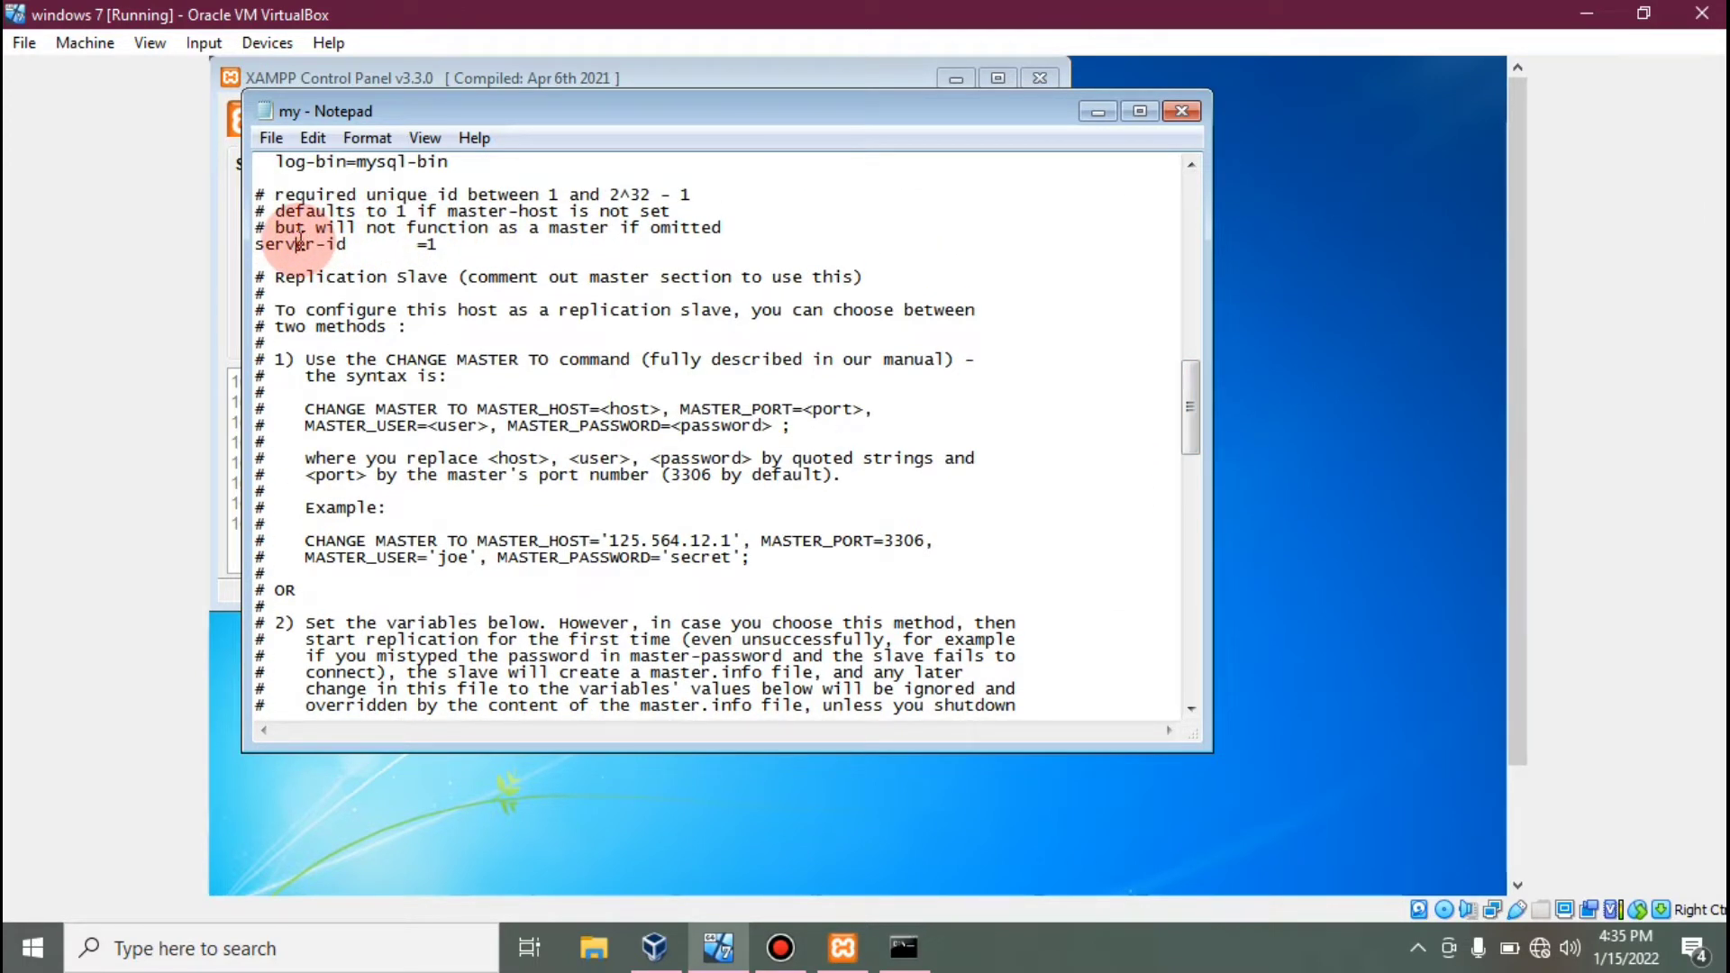
{"action": "key", "text": "Left"}
{"action": "type", "text": "#"}
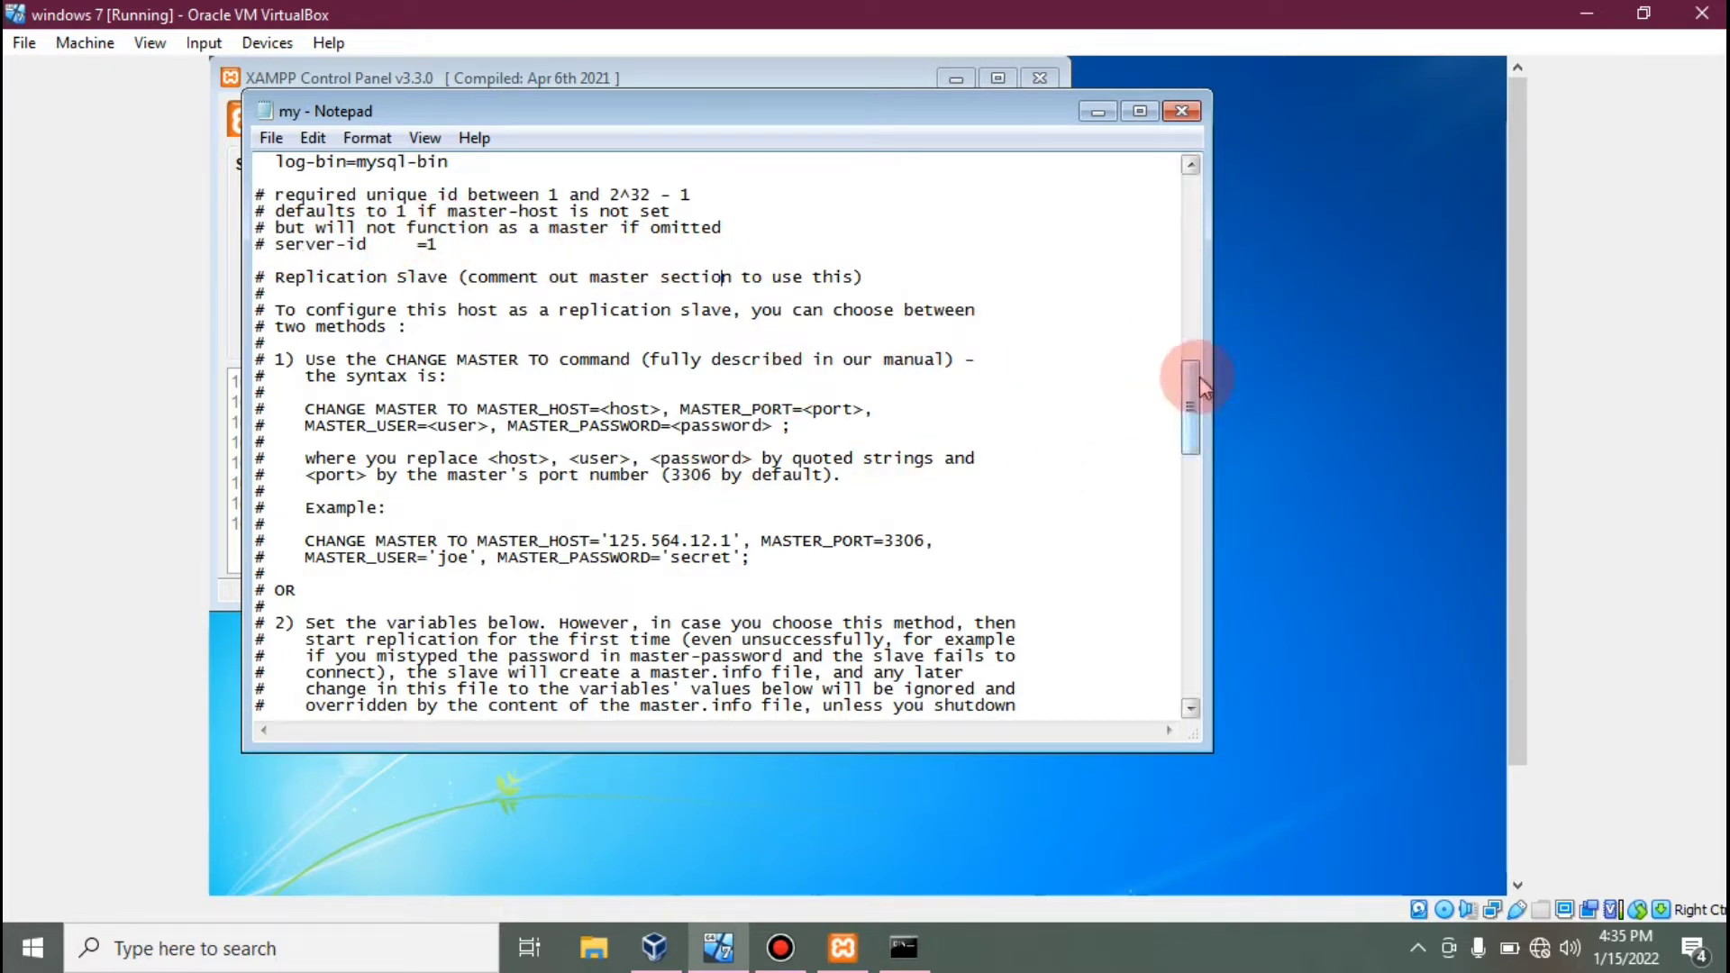
Uncomment the server-id = 2 line in the replication slave section.
{"action": "left_click_drag", "start_coordinate": [1204, 386], "coordinate": [1194, 469]}
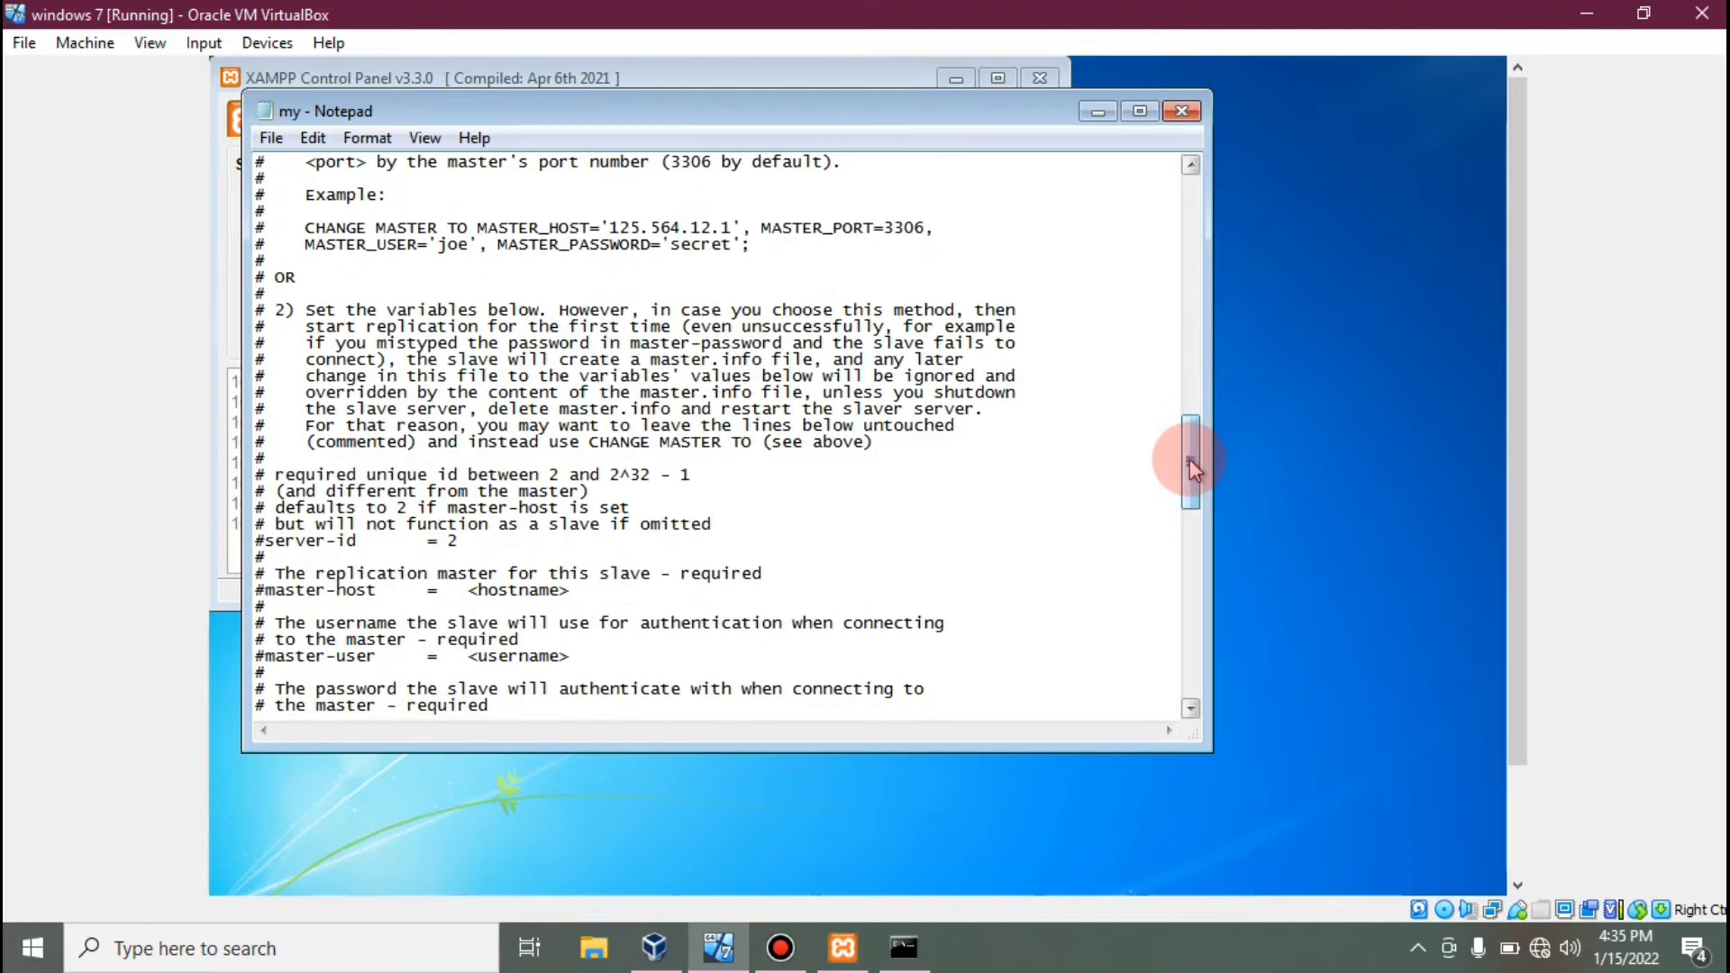
{"action": "left_click", "coordinate": [266, 541]}
{"action": "key", "text": "BackSpace"}
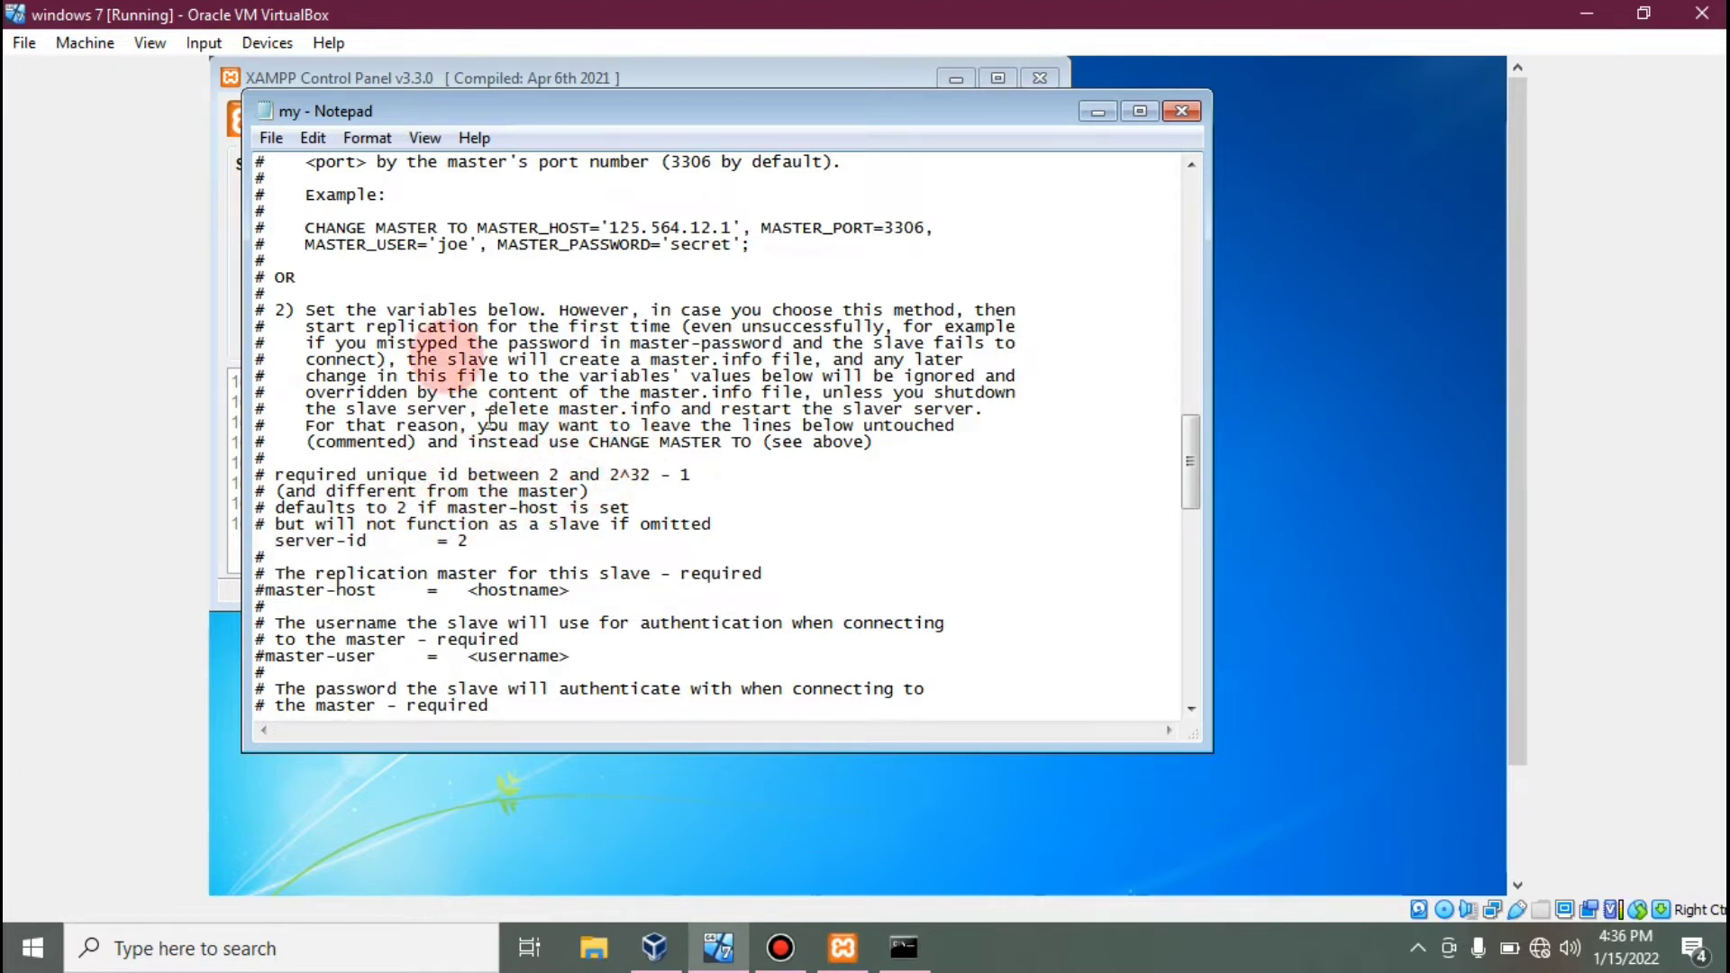
{"action": "left_click", "coordinate": [275, 140]}
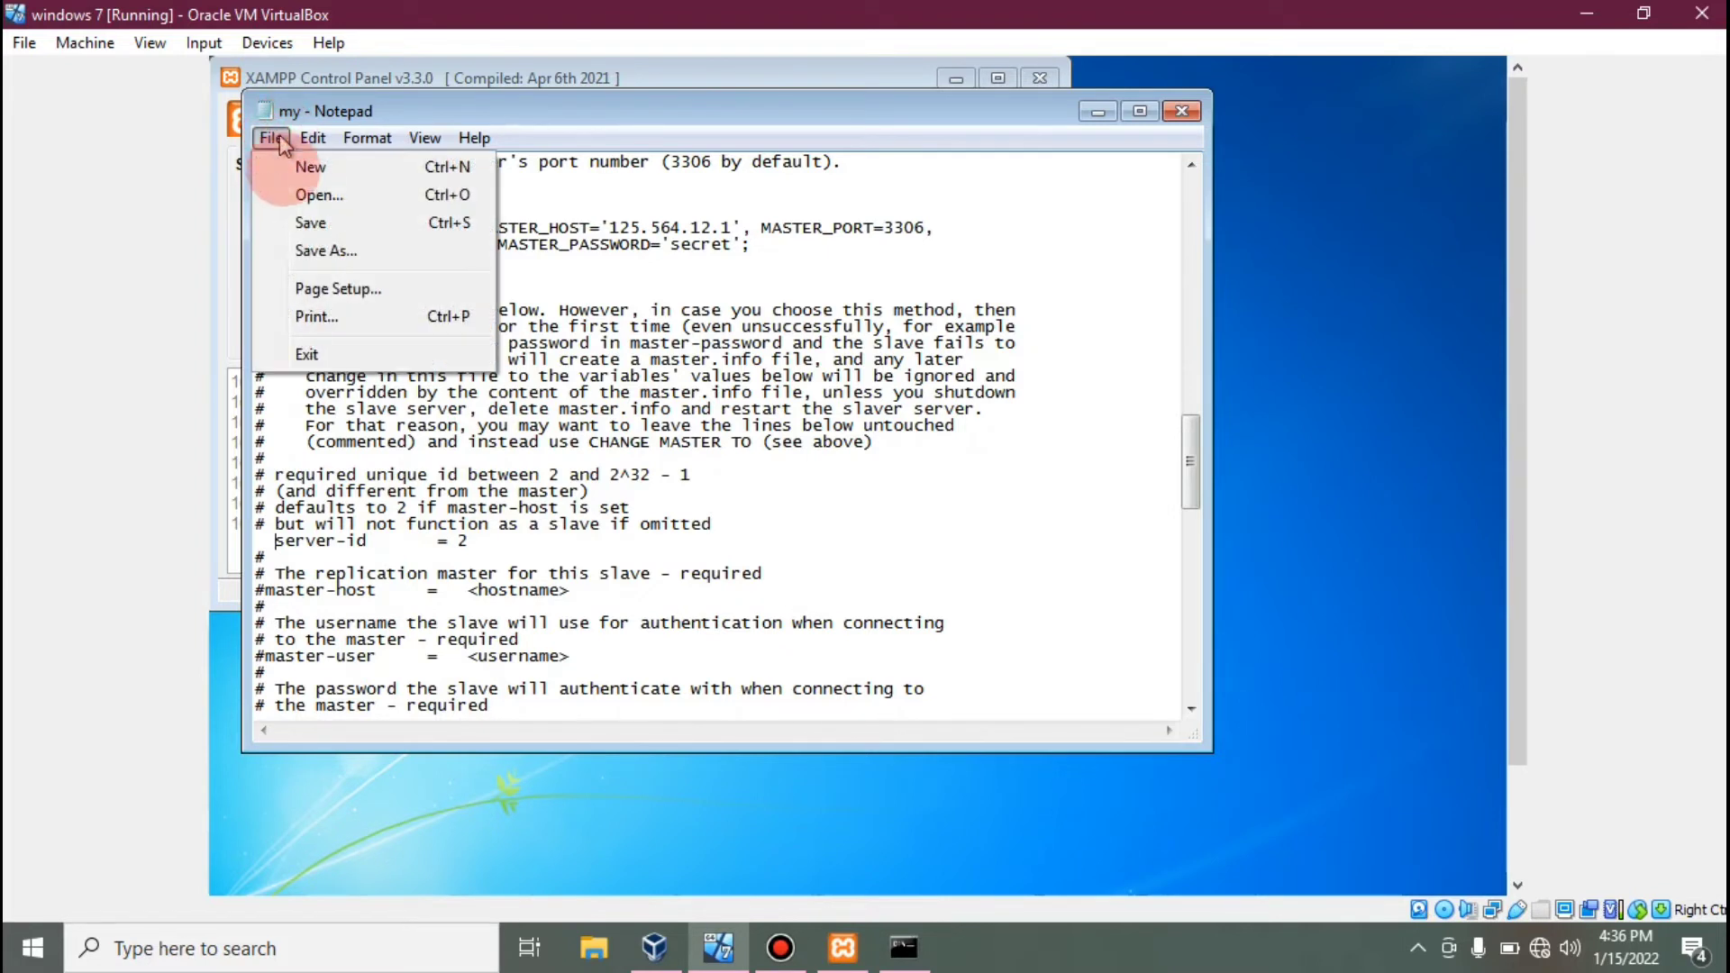
Save my.ini, close Notepad, and start Apache (ports 80, 443) and MySQL (3306) in XAMPP.
{"action": "left_click", "coordinate": [311, 222]}
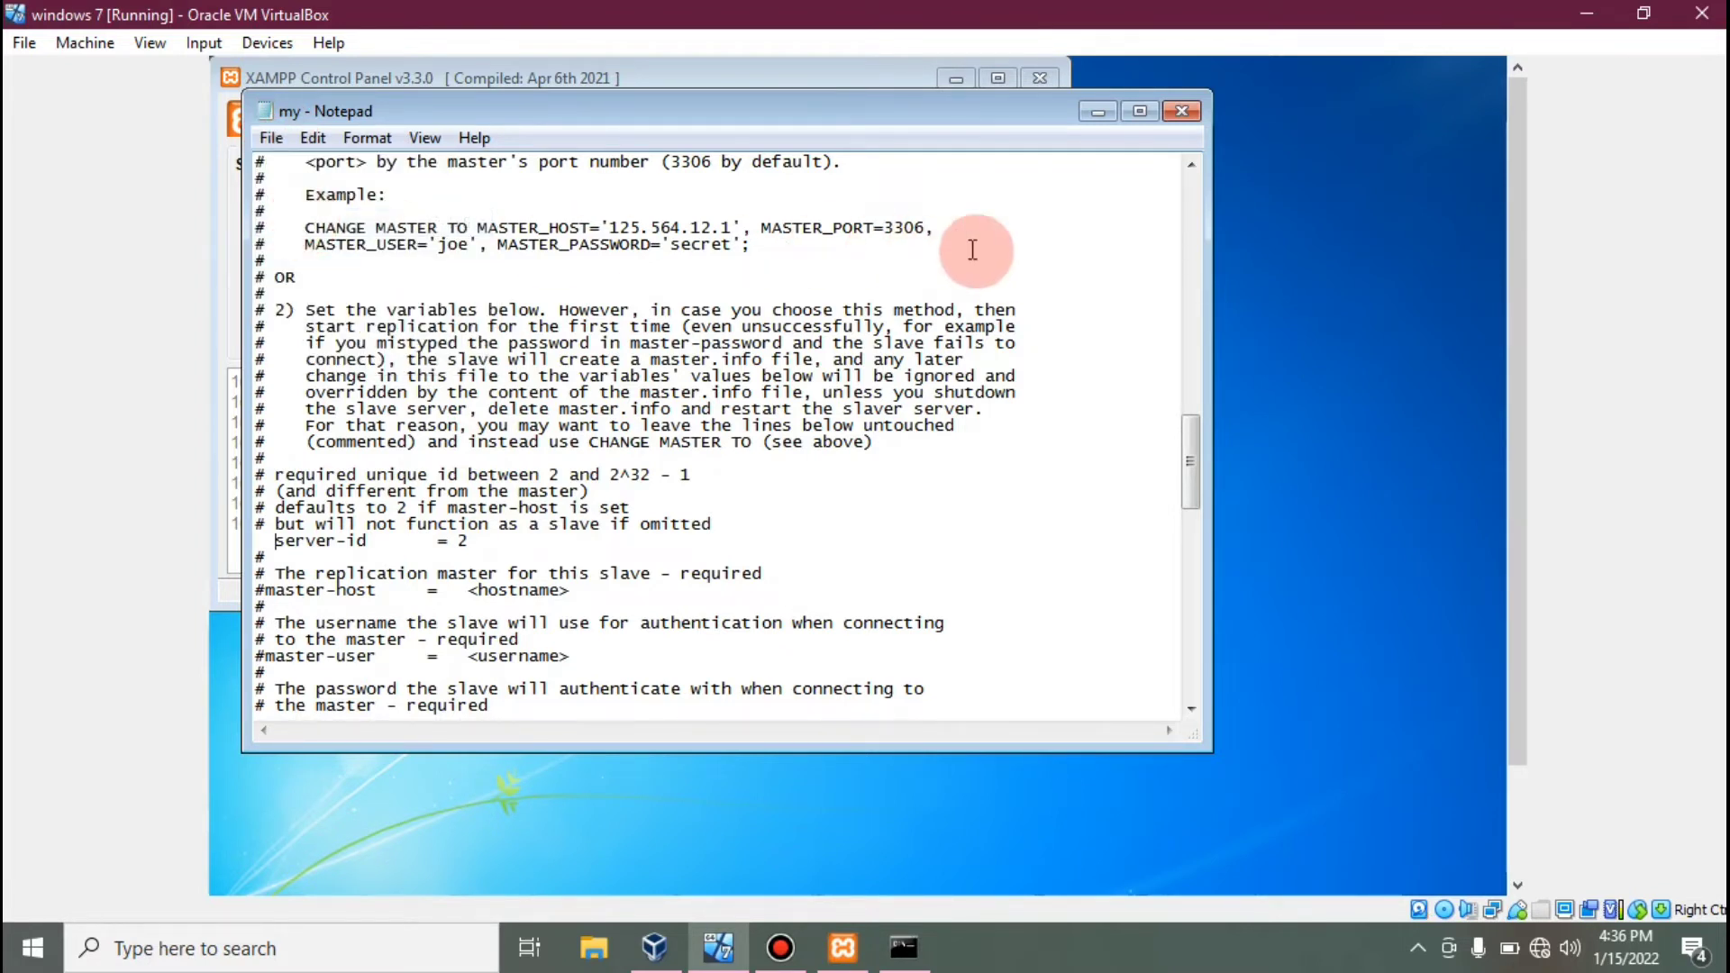
{"action": "left_click", "coordinate": [1183, 106]}
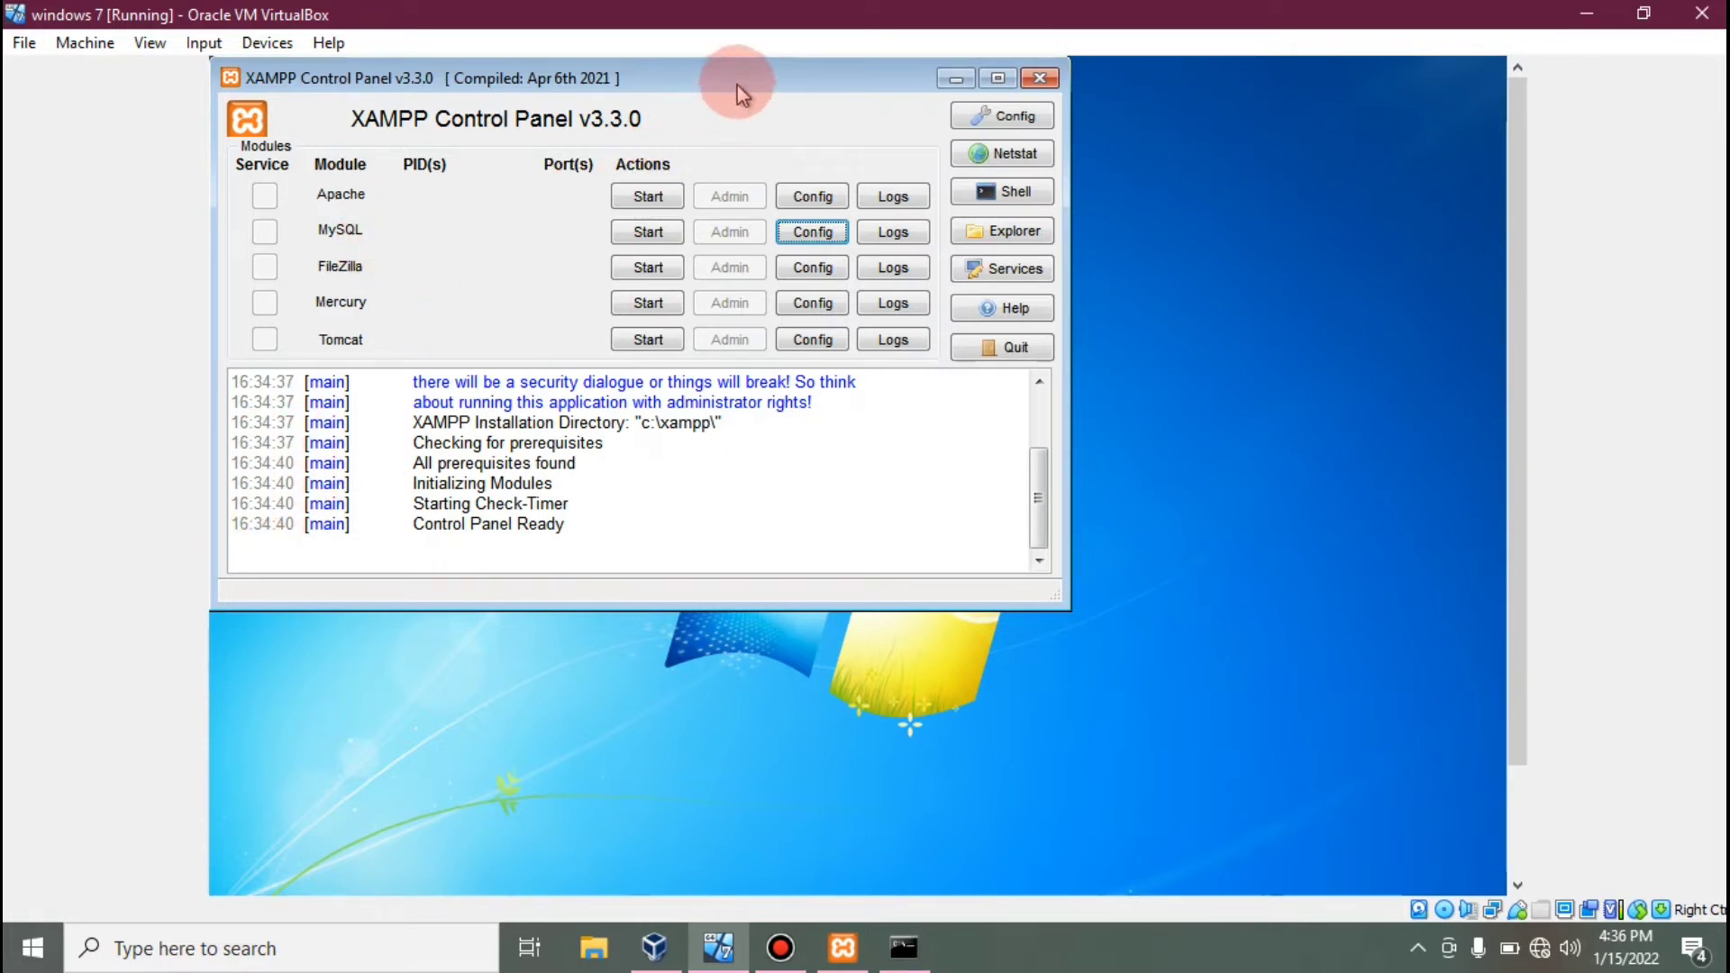
{"action": "left_click_drag", "start_coordinate": [745, 85], "coordinate": [903, 184]}
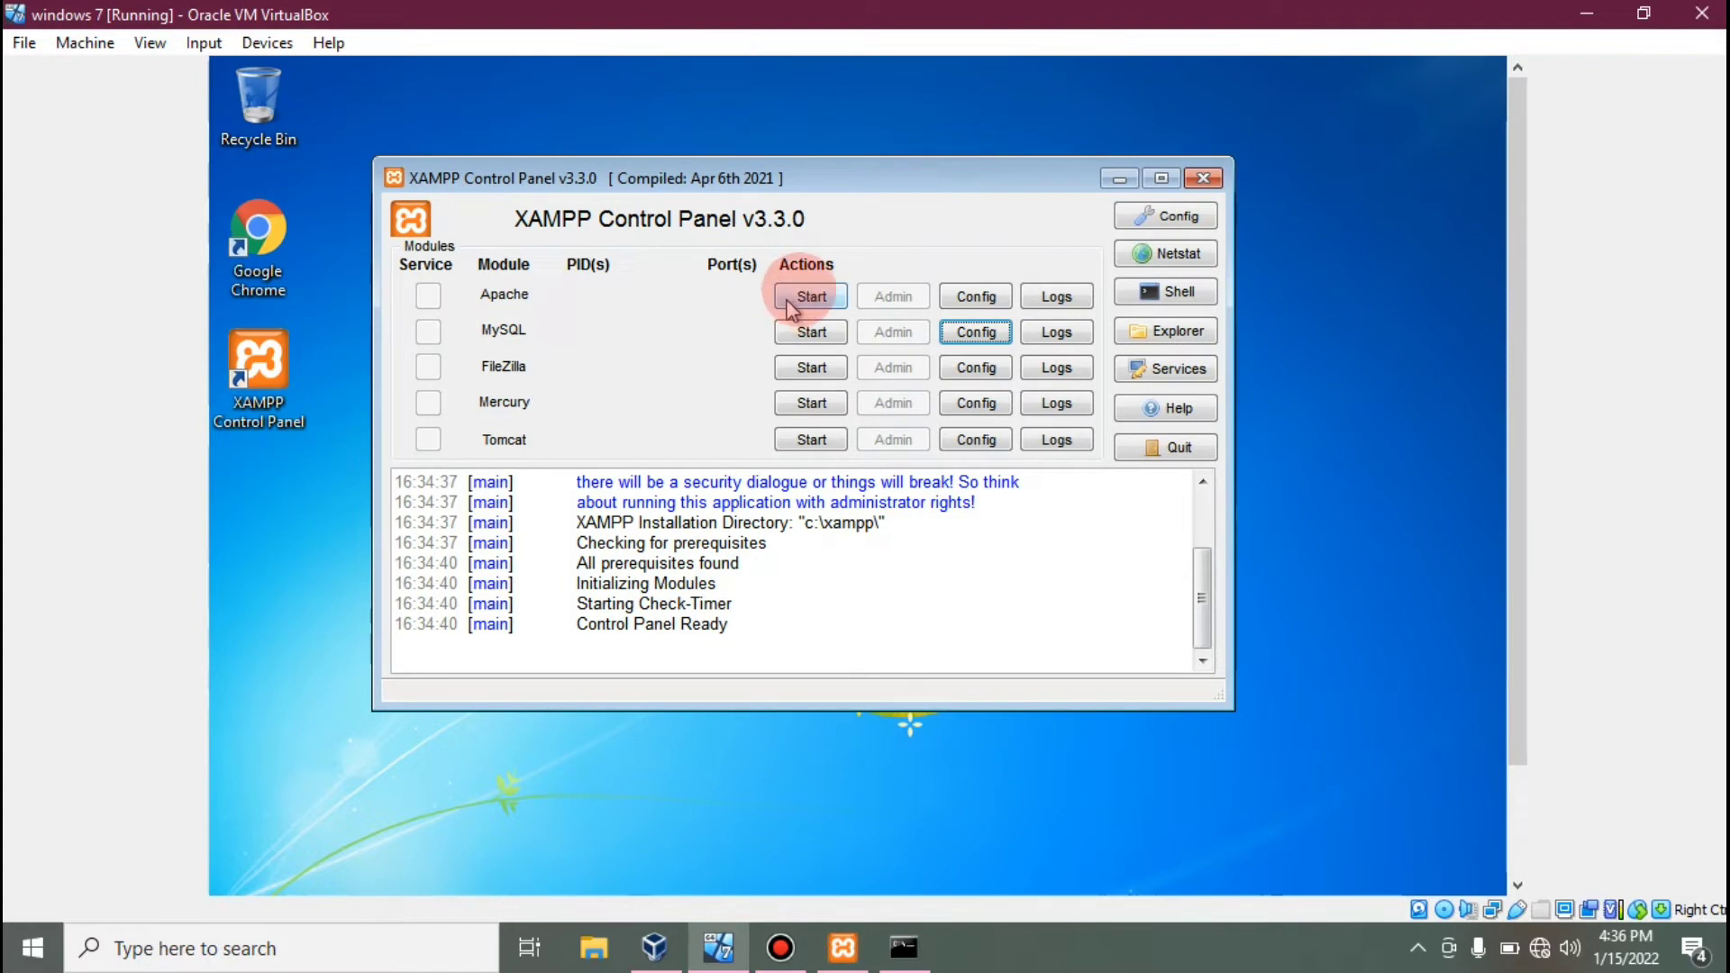
{"action": "left_click", "coordinate": [811, 290]}
{"action": "left_click", "coordinate": [811, 330]}
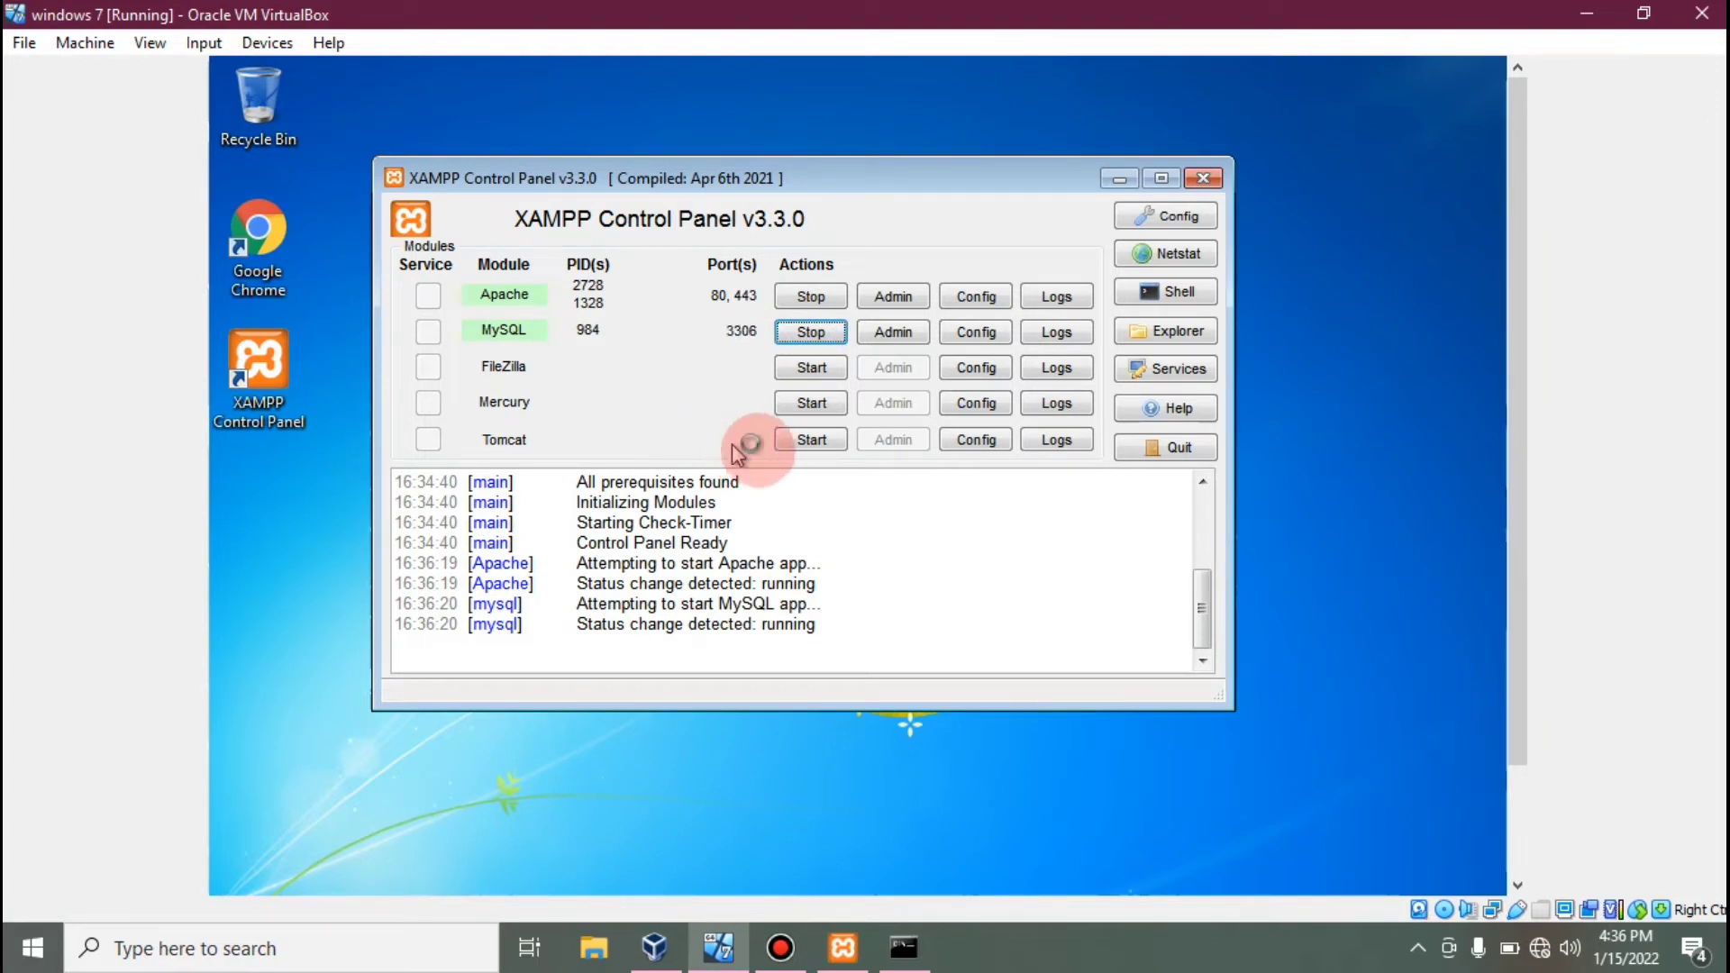
{"action": "left_click", "coordinate": [669, 752]}
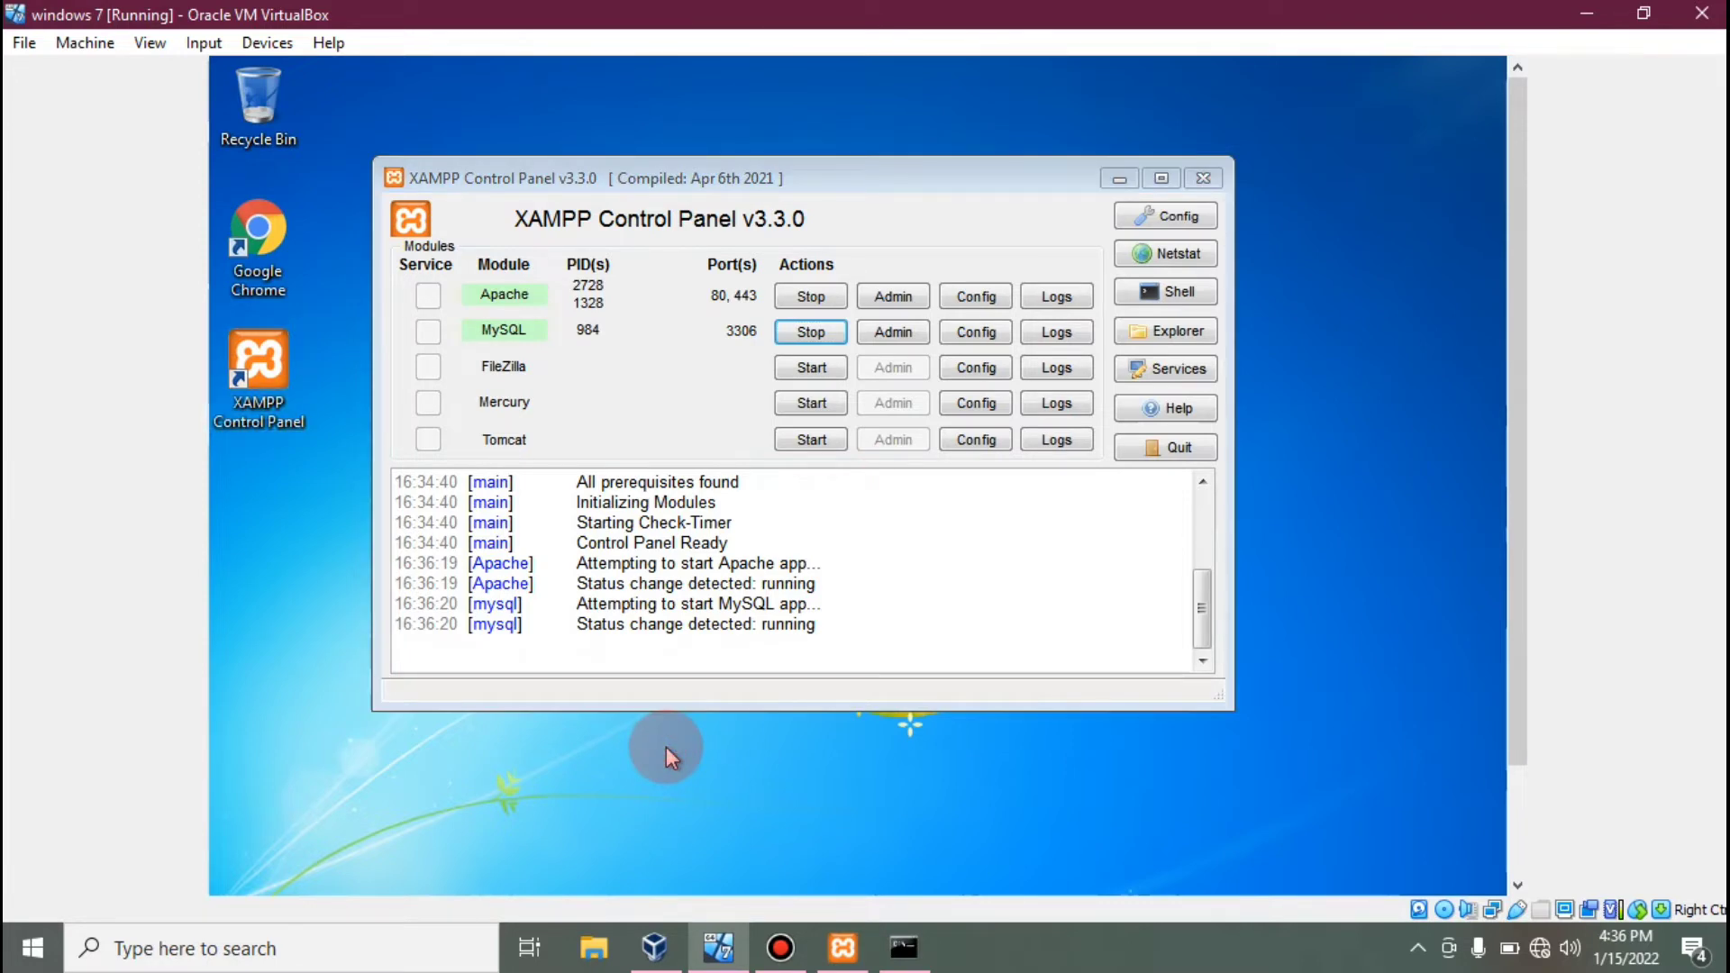
{"action": "left_click_drag", "start_coordinate": [1521, 320], "coordinate": [1493, 518]}
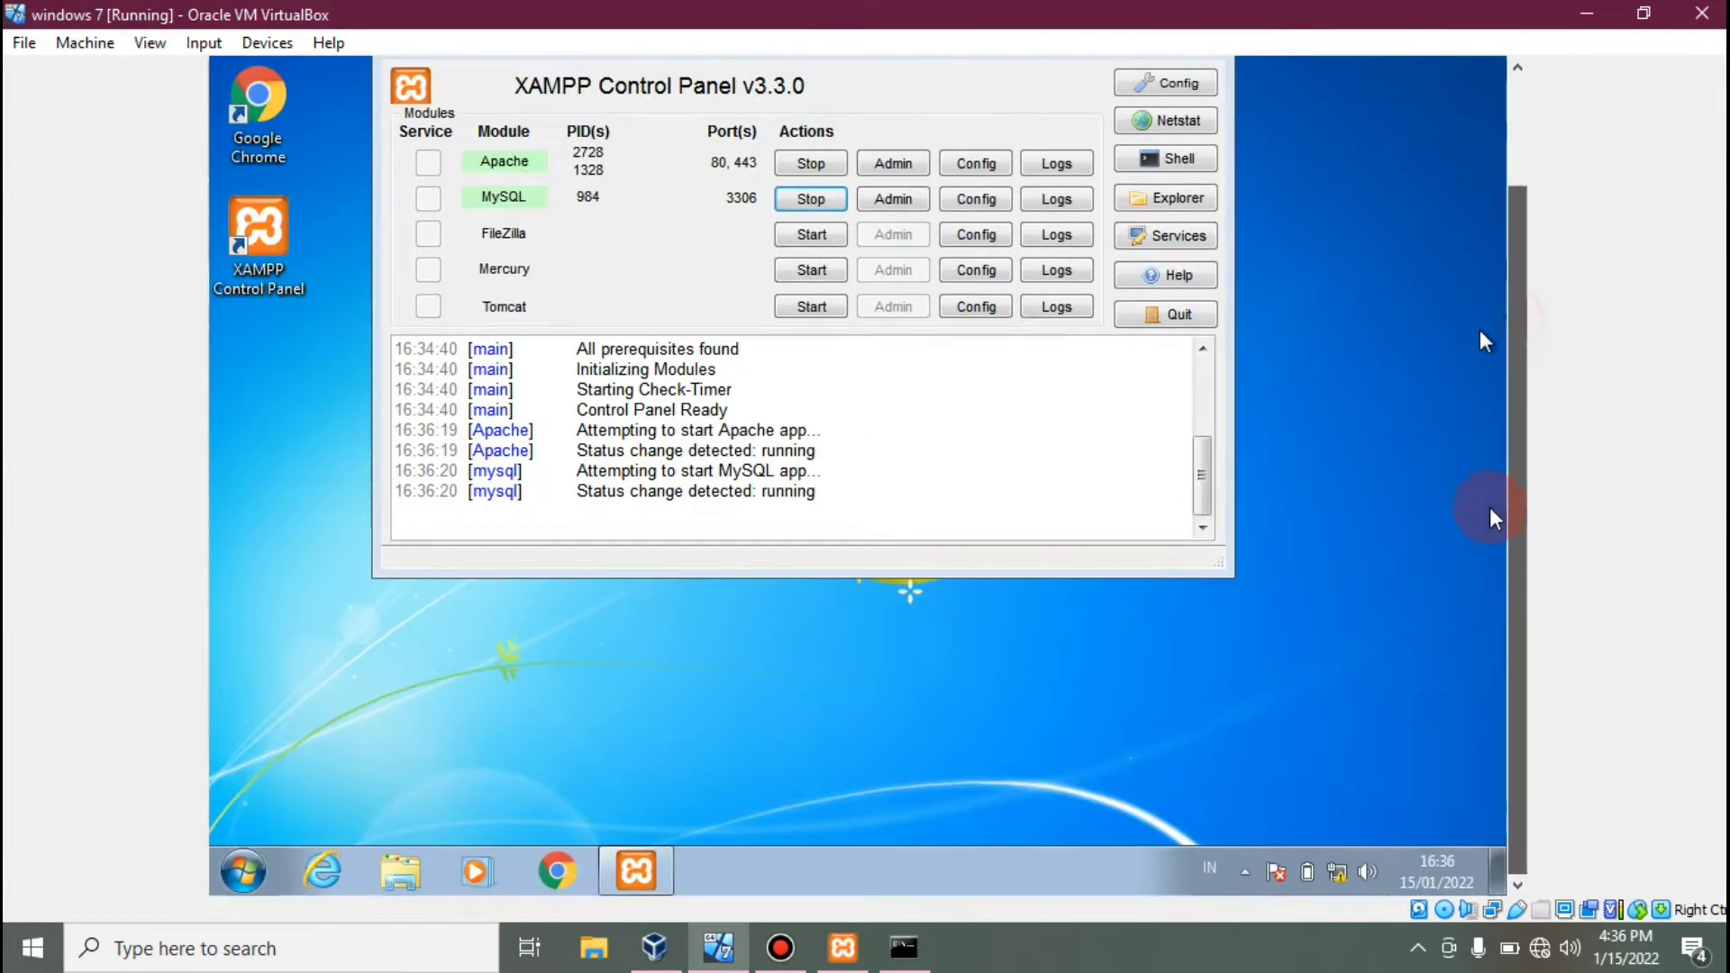
Launch a Command Prompt in the guest by searching cmd from the Start menu.
{"action": "left_click", "coordinate": [247, 867]}
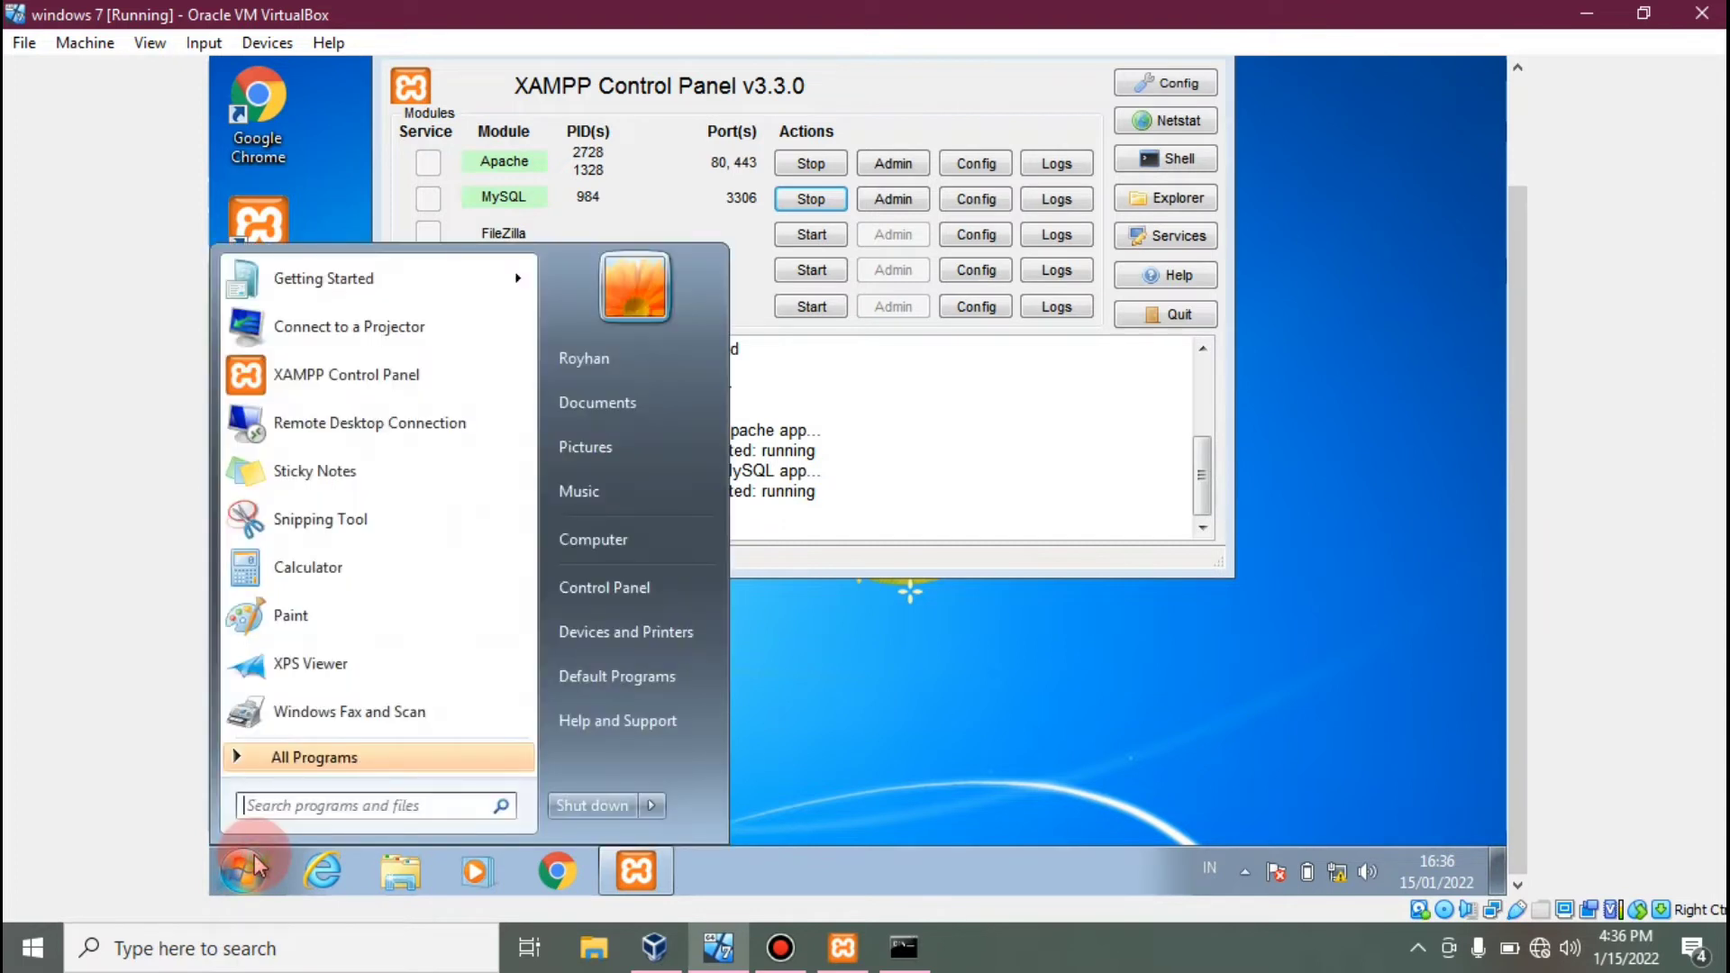
{"action": "type", "text": "c"}
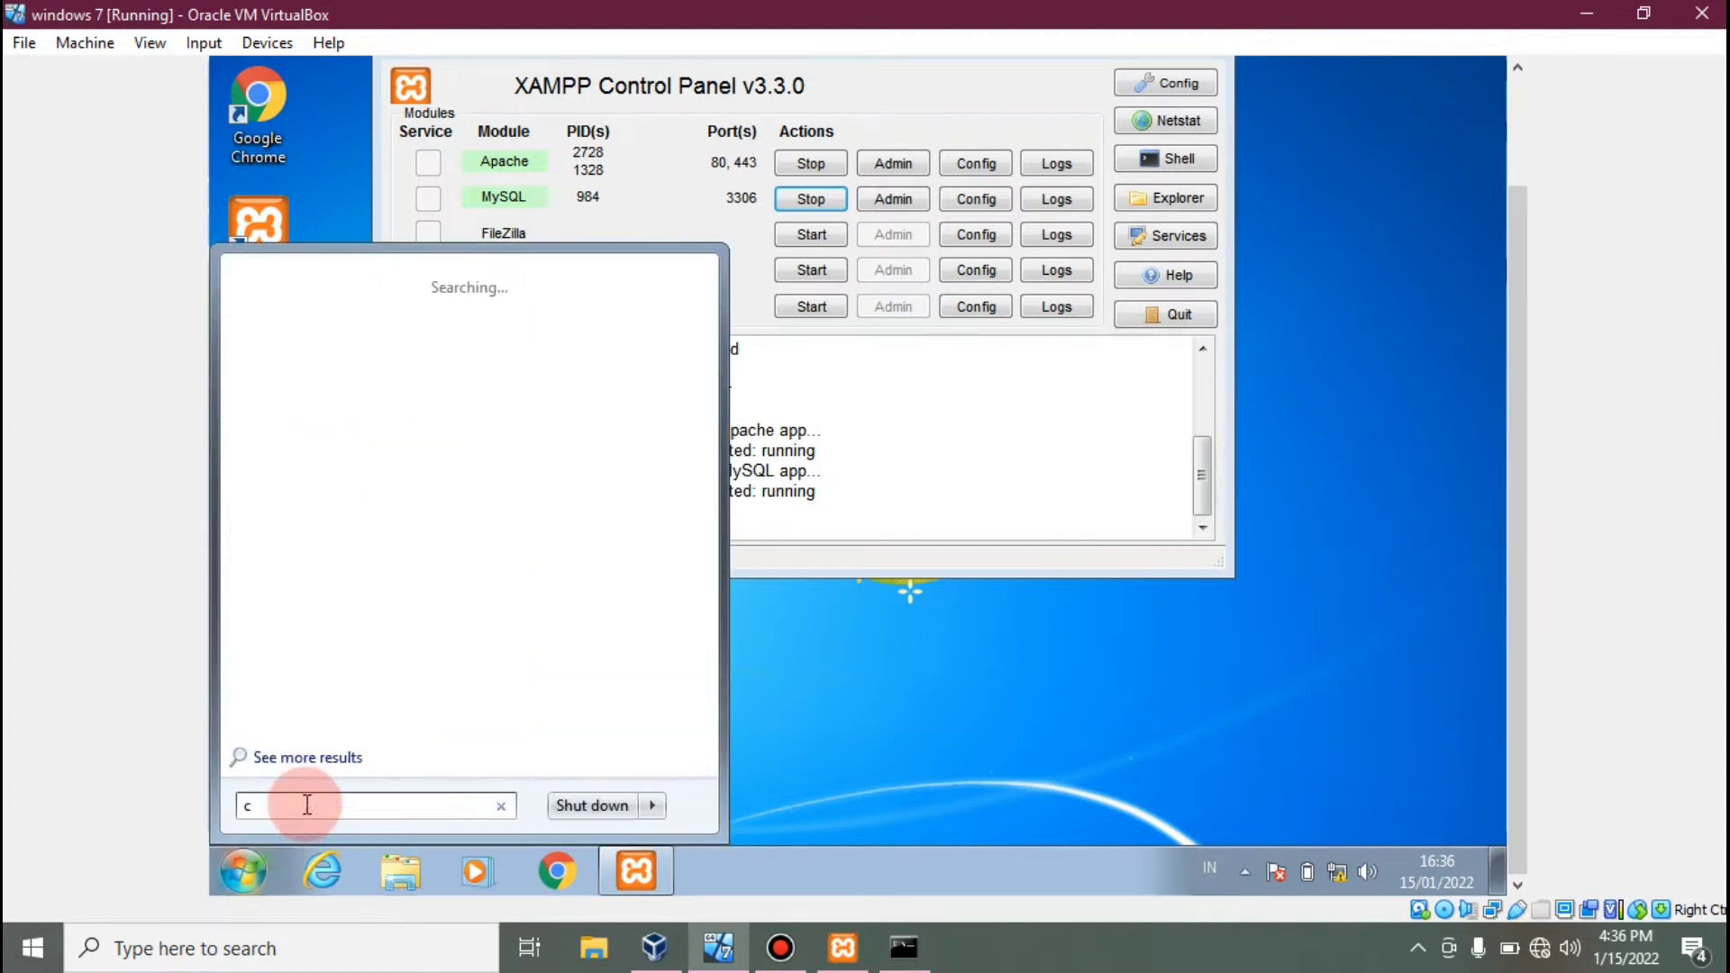
{"action": "type", "text": "md"}
{"action": "key", "text": "Return"}
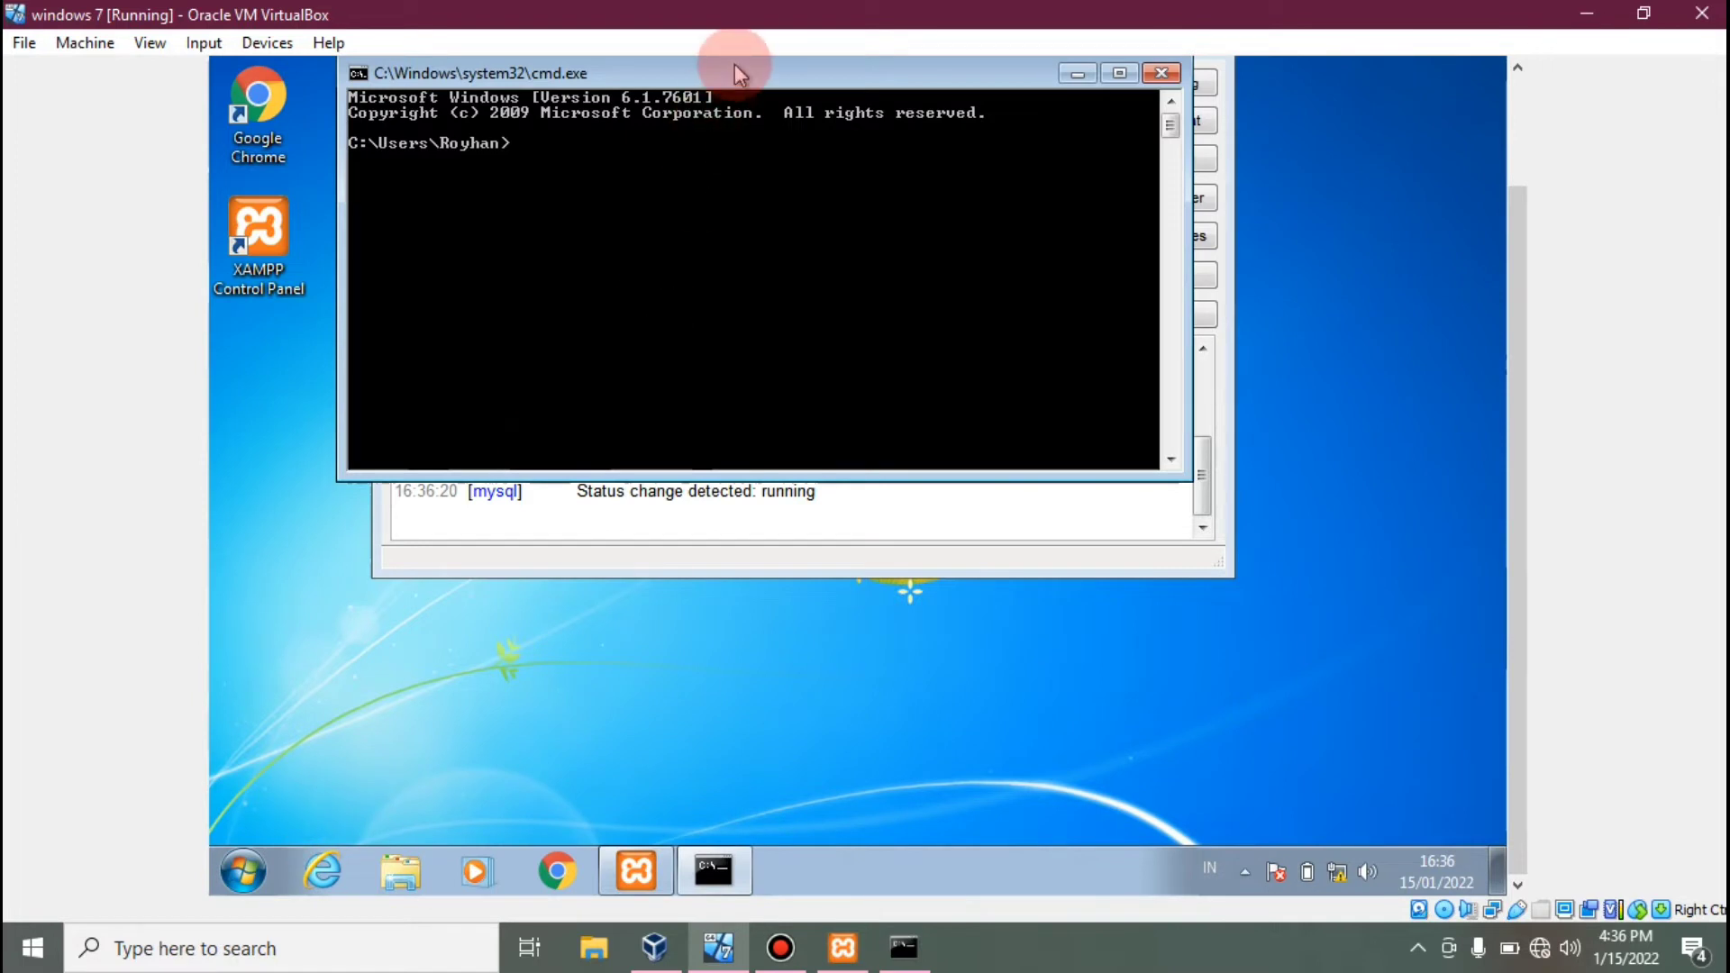
{"action": "left_click_drag", "start_coordinate": [734, 65], "coordinate": [771, 162]}
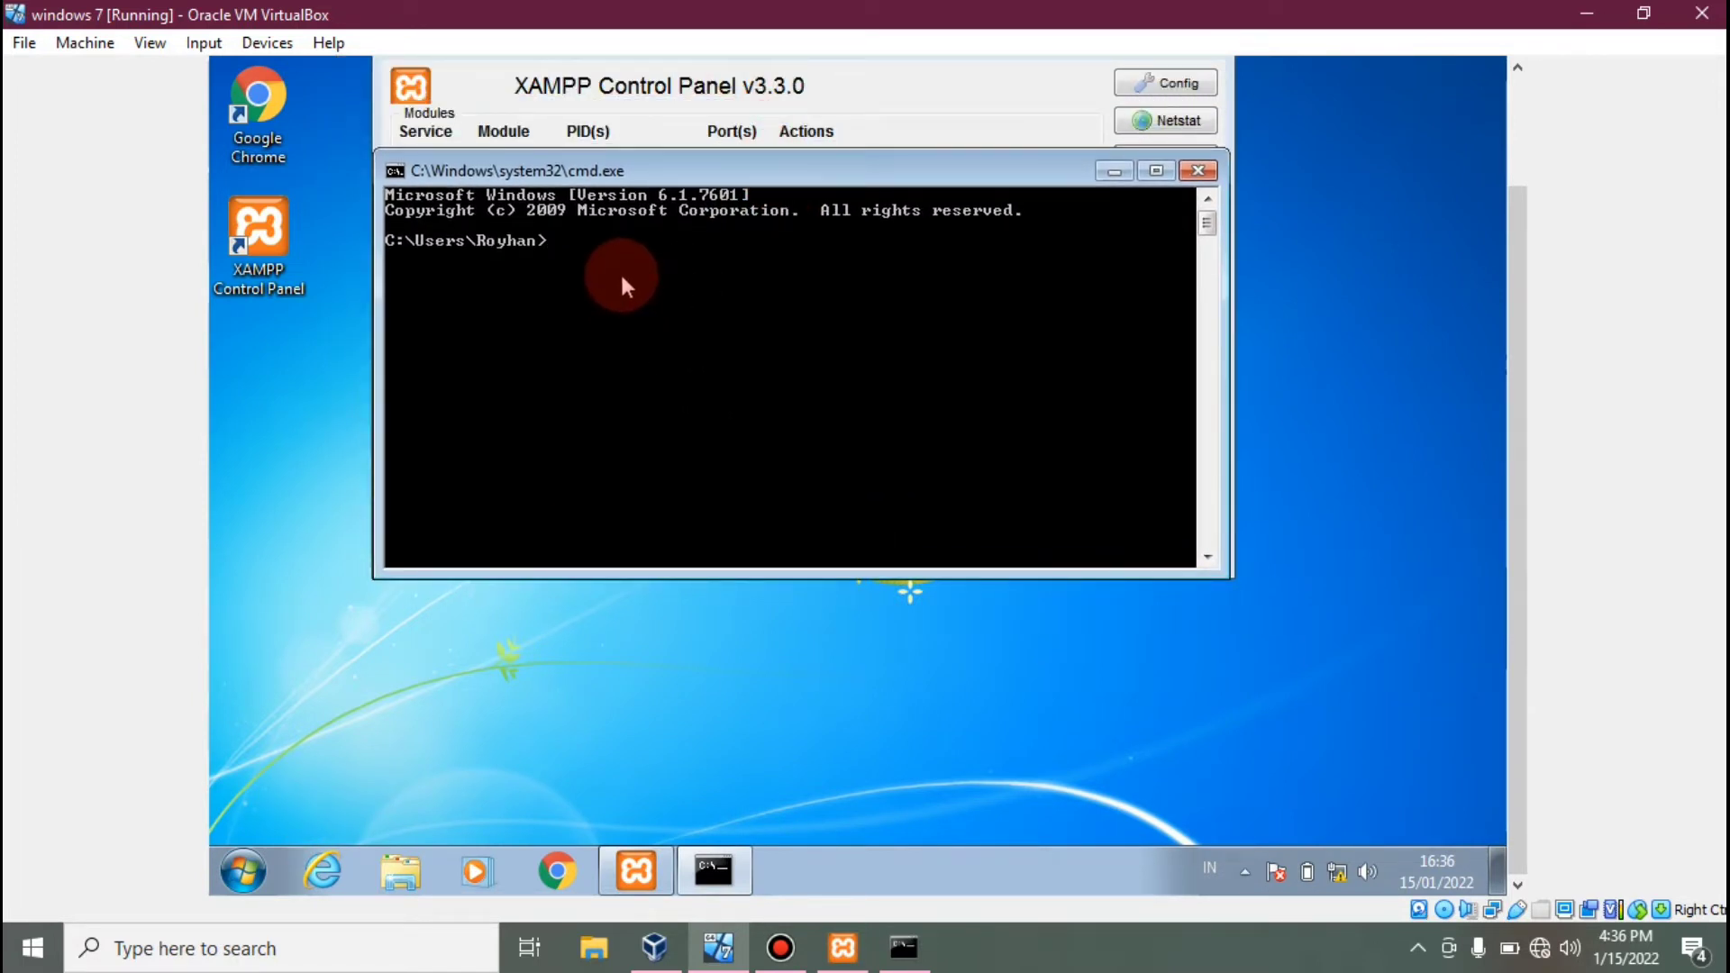
Change directory to the drive root, then into C:\xampp\mysql\bin.
{"action": "type", "text": "cd/"}
{"action": "key", "text": "Return"}
{"action": "type", "text": "cd xampp"}
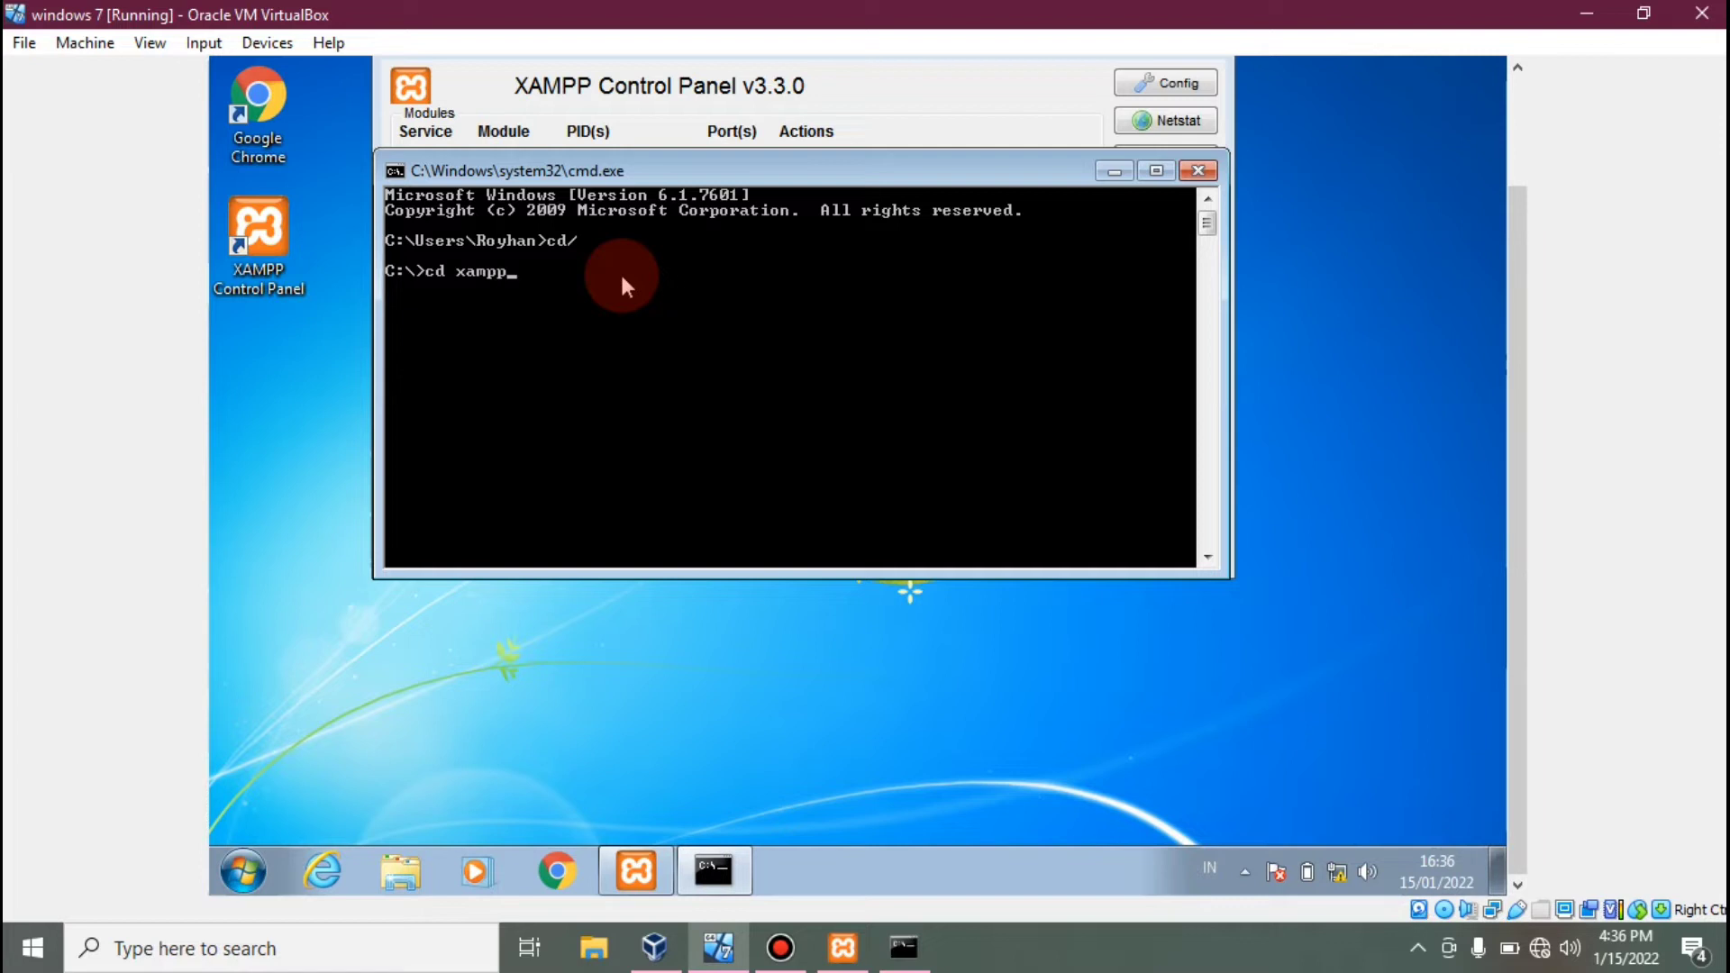
{"action": "type", "text": "/mysql/bin"}
{"action": "key", "text": "Return"}
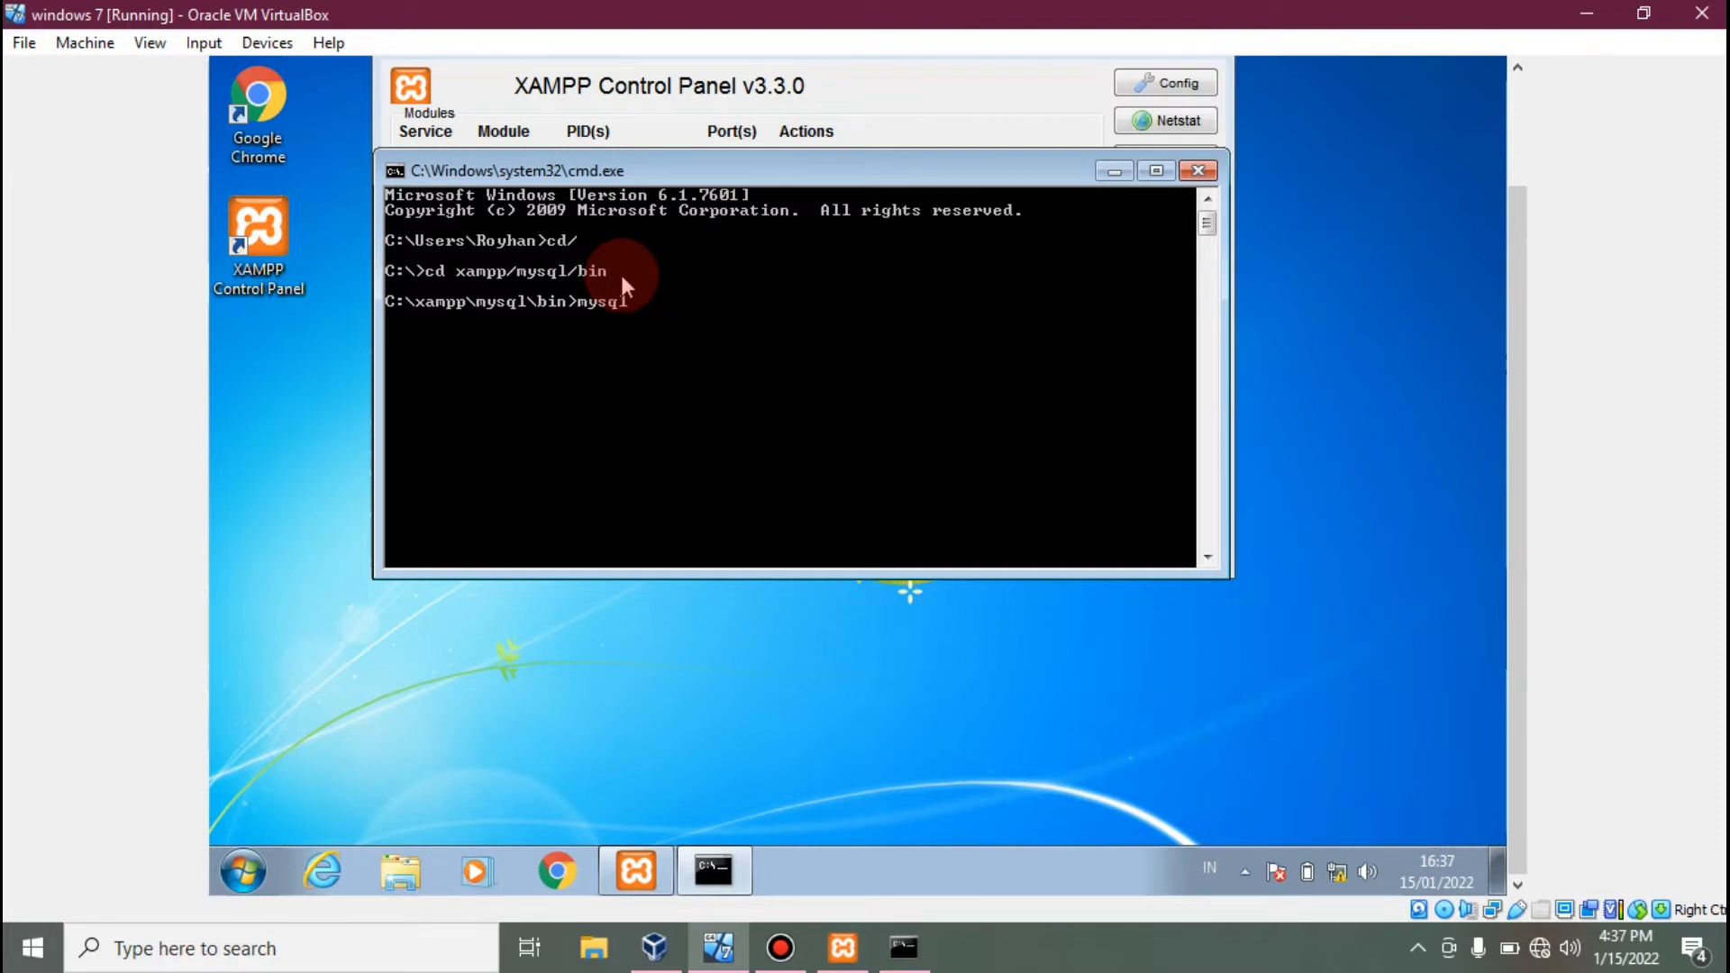
Connect to MariaDB with mysql -u root and run stop slave;.
{"action": "type", "text": "-"}
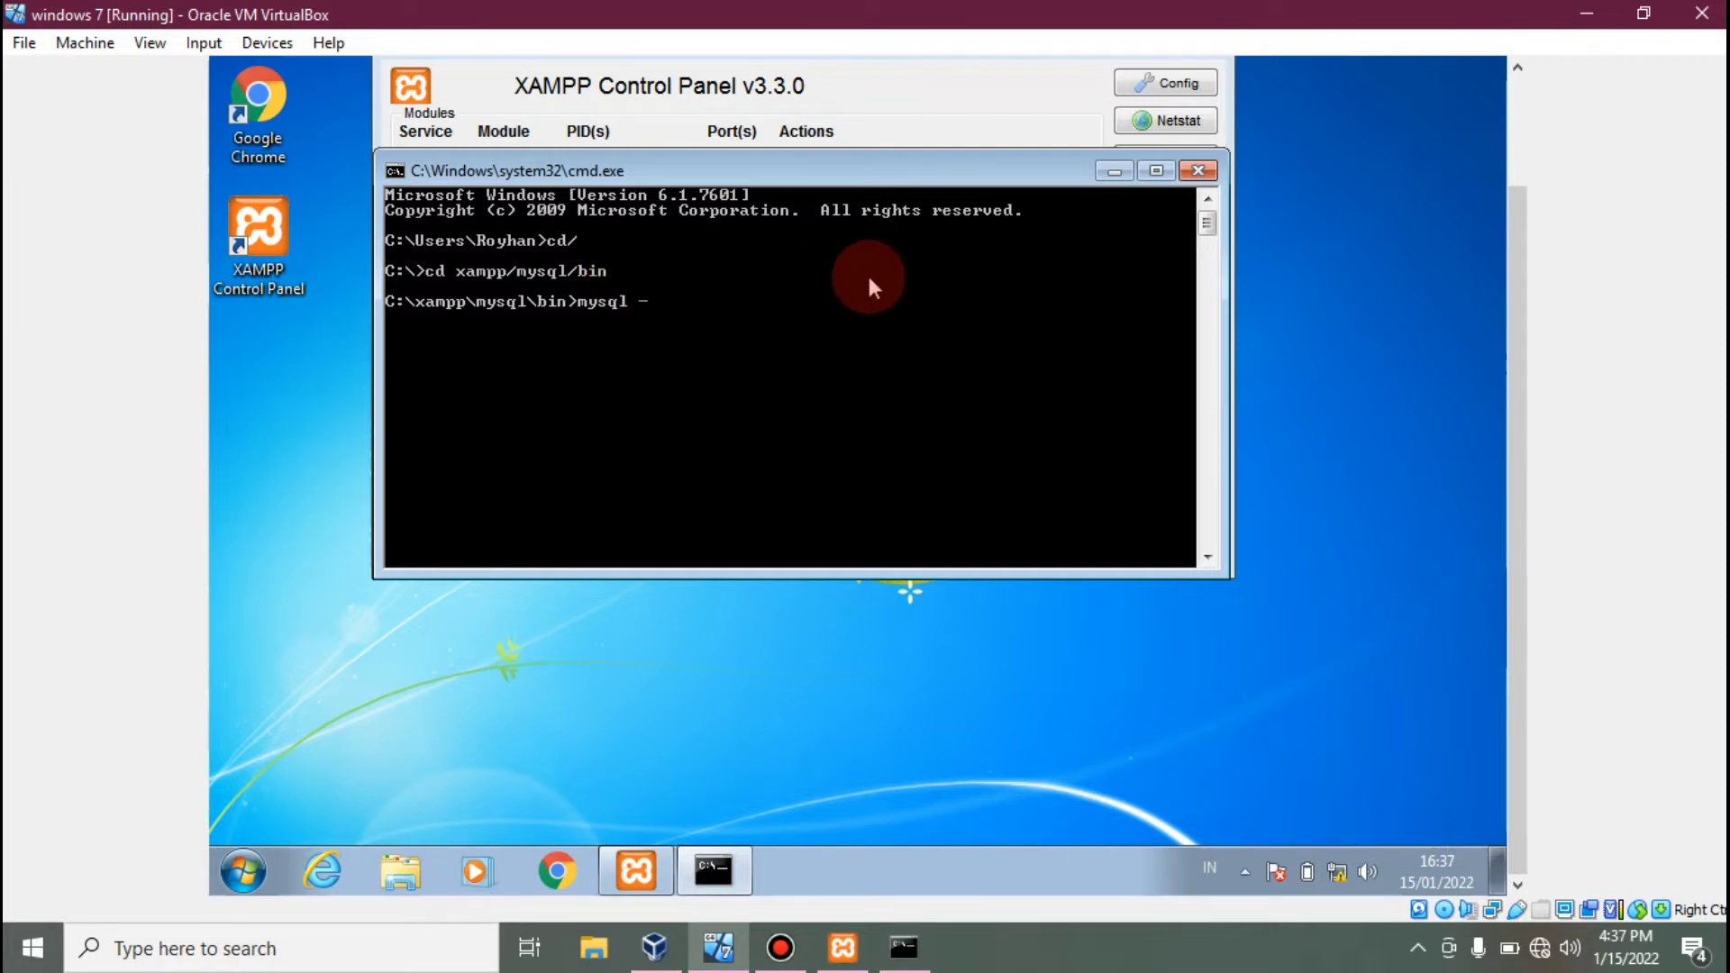
{"action": "type", "text": "u root"}
{"action": "key", "text": "Return"}
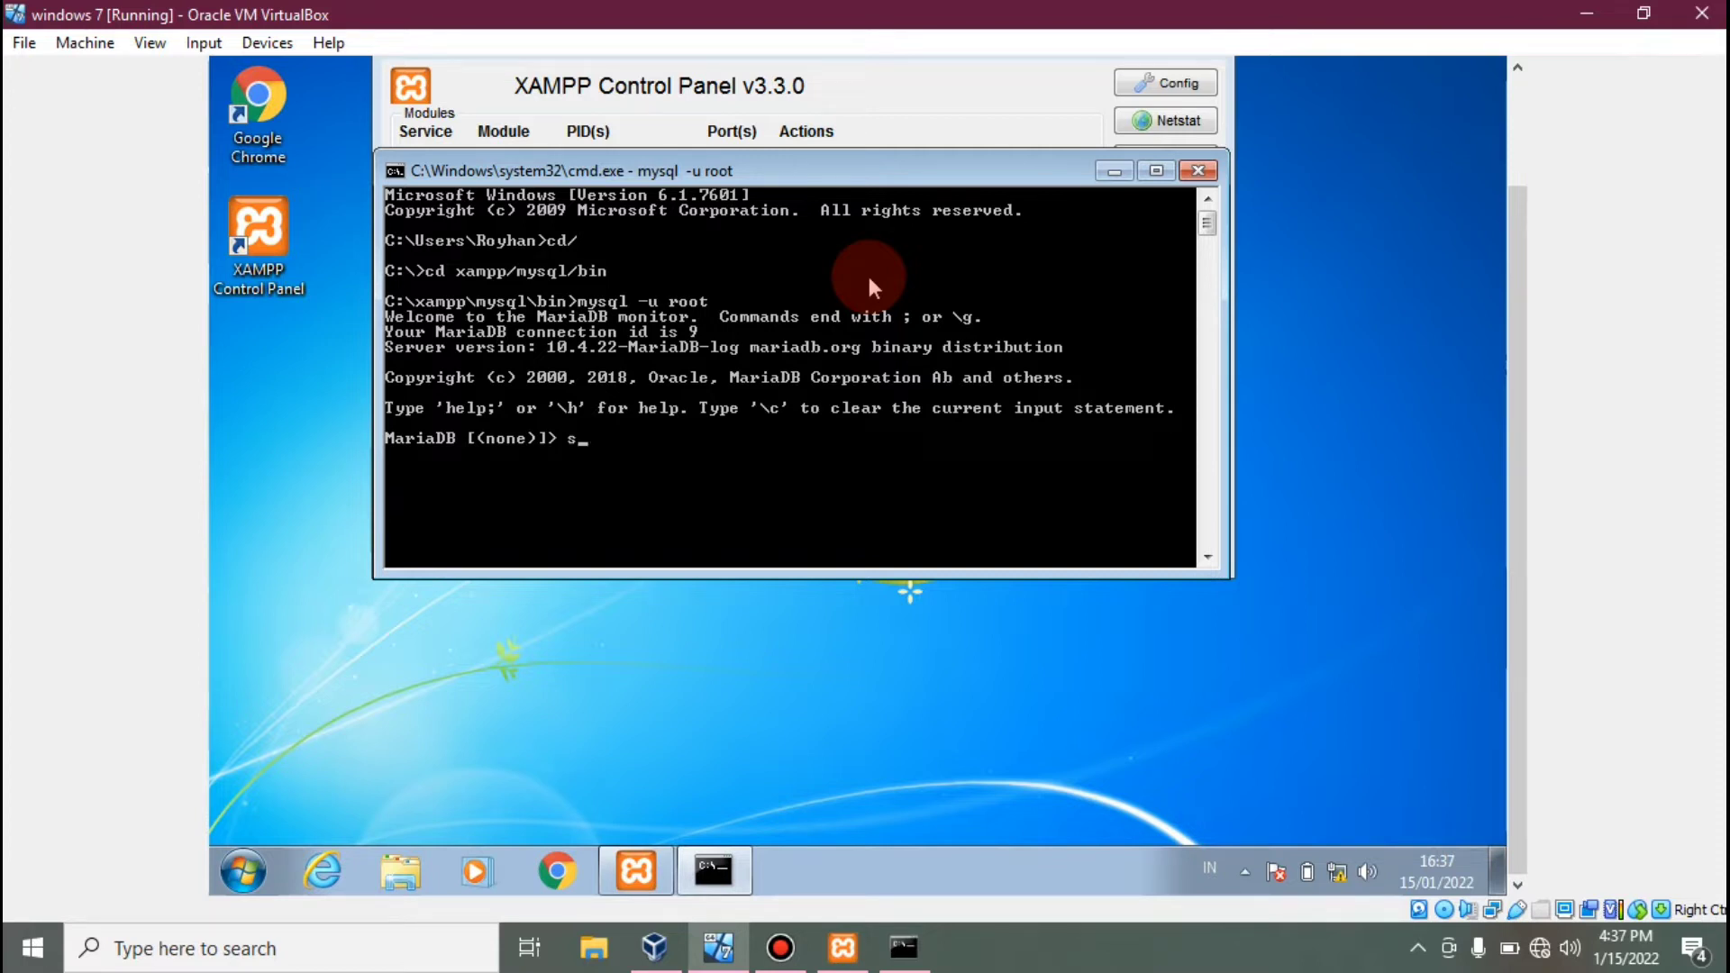
{"action": "type", "text": "top slave;"}
{"action": "key", "text": "Return"}
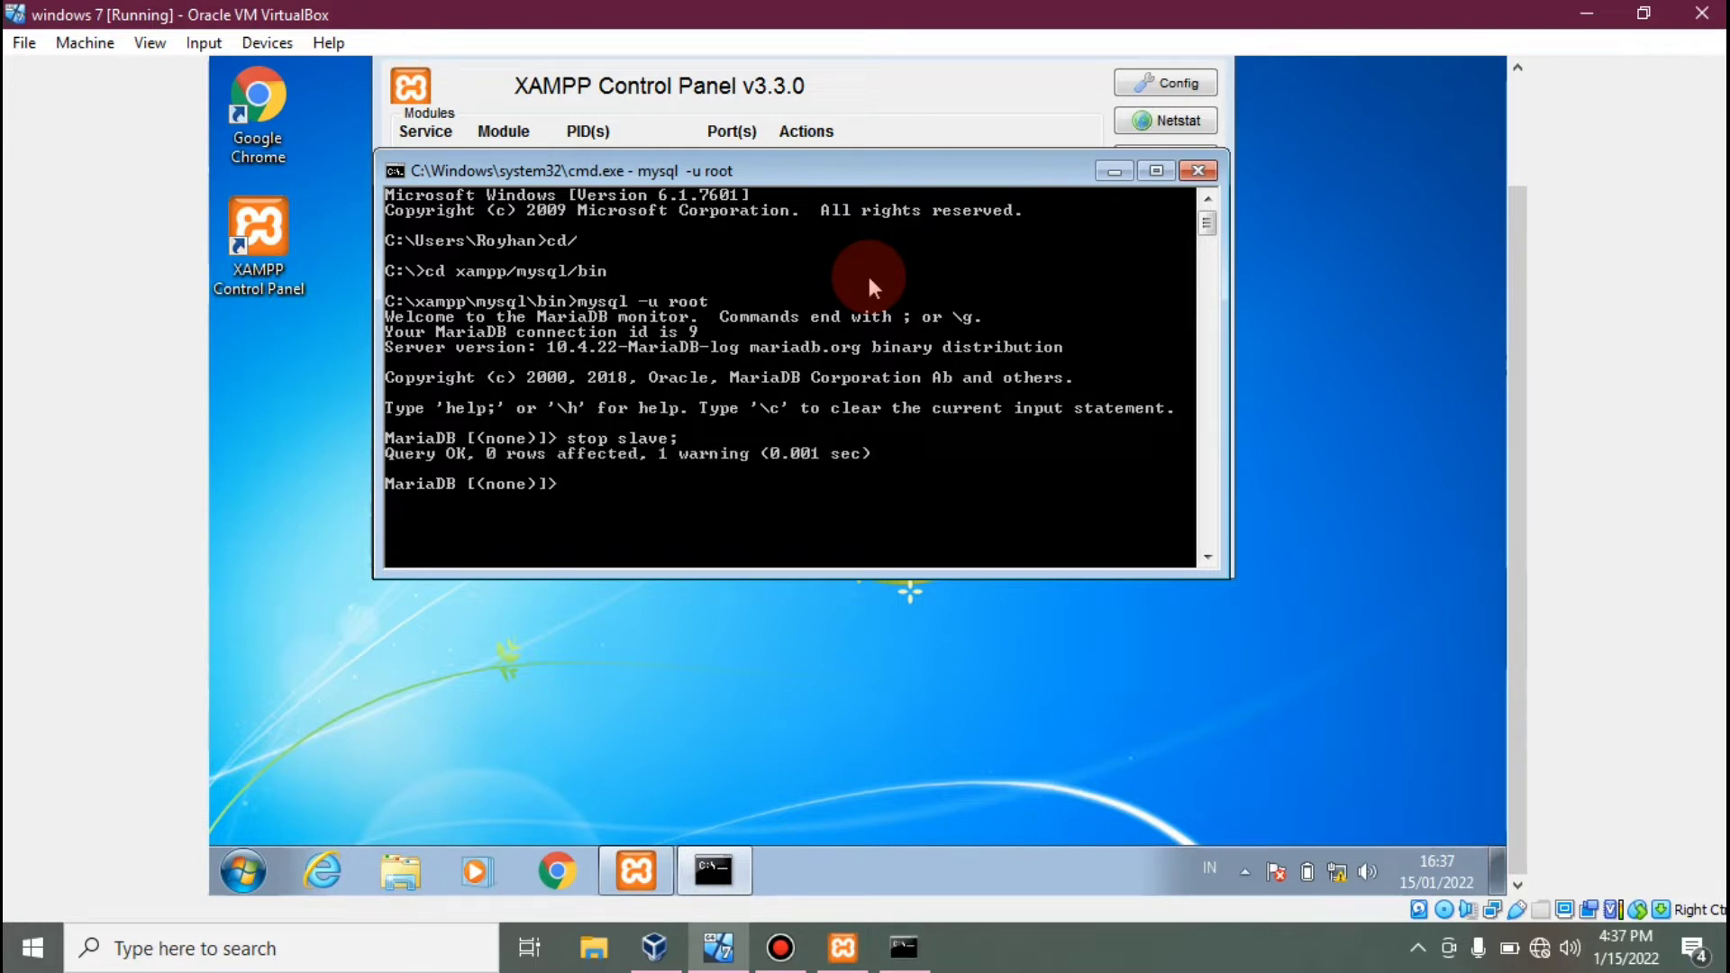